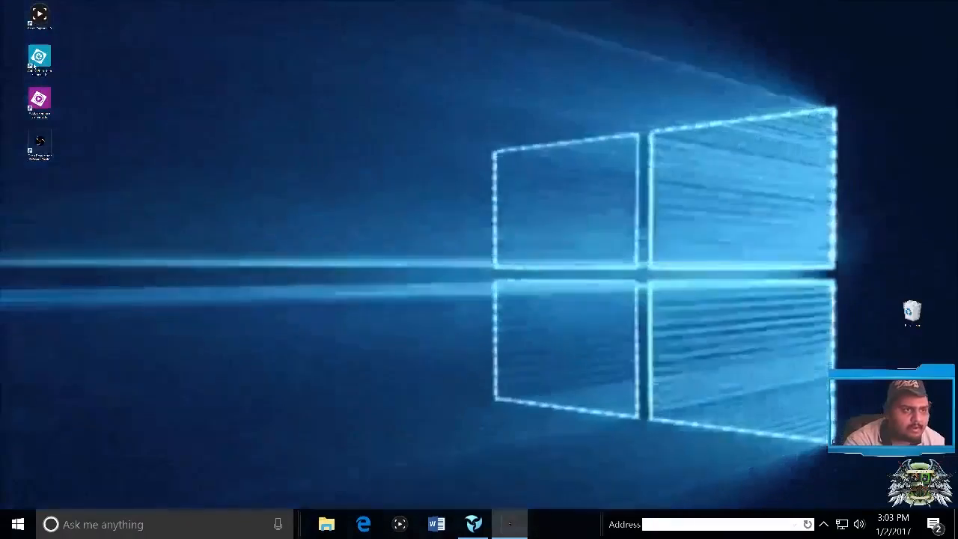
- Launch Adobe Photoshop Elements 12 and open its Photo Editor
double_click(34, 65)
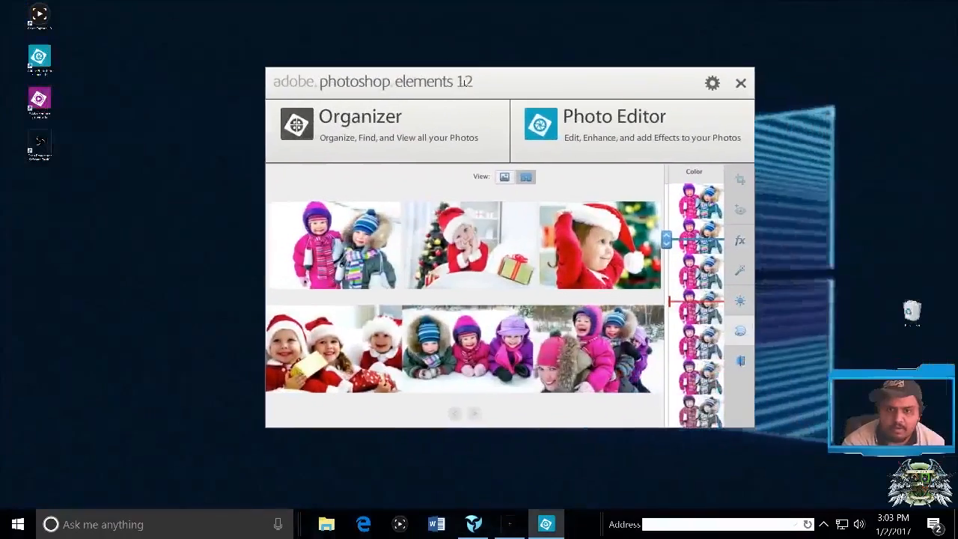
mouse_move(465, 82)
left_mouse_down()
mouse_move(431, 81)
mouse_move(468, 81)
left_mouse_up()
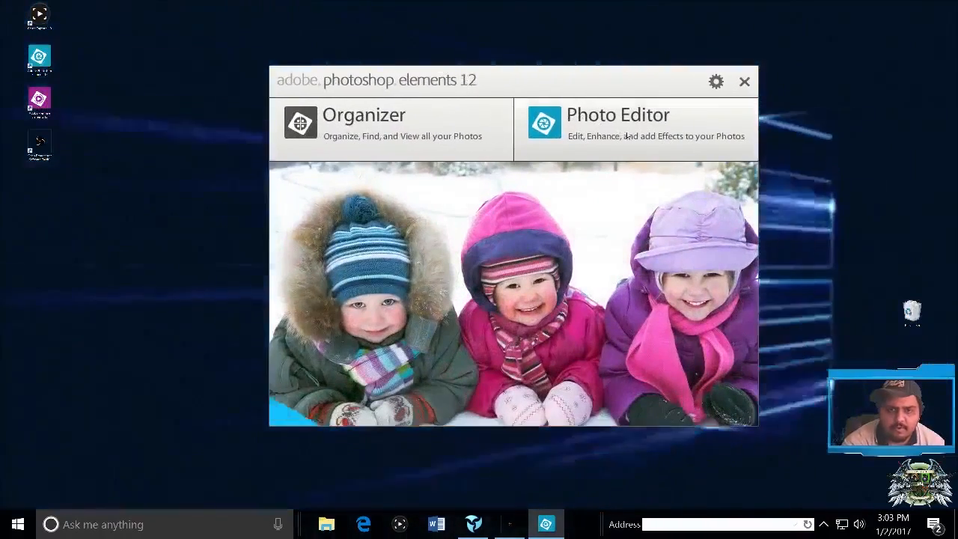
left_click(627, 135)
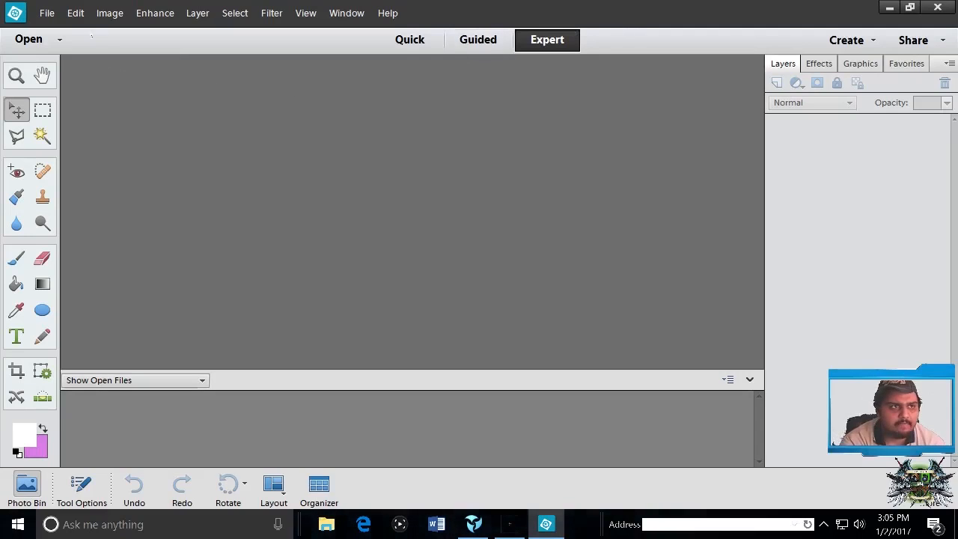
- Start a new blank file and name it "Overlay Tutorial"
left_click(52, 16)
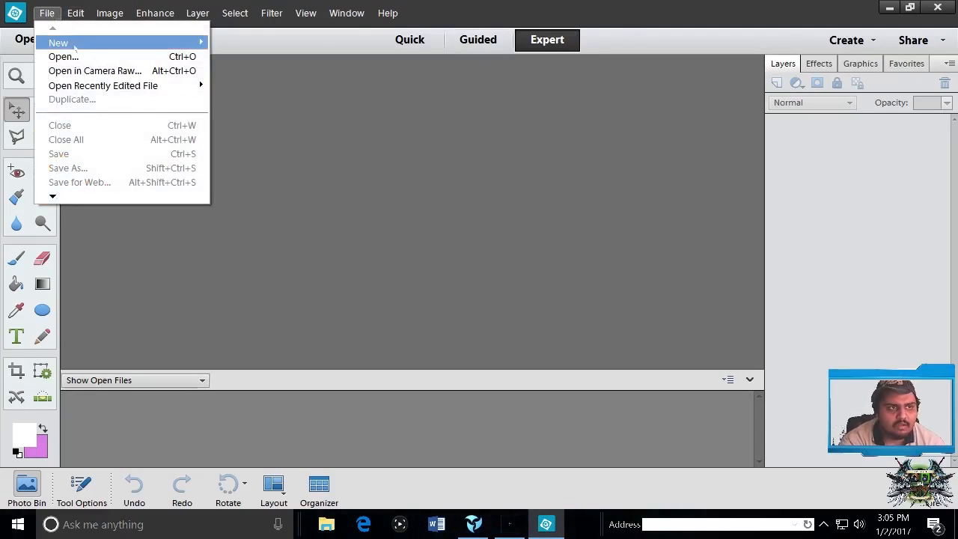
mouse_move(75, 46)
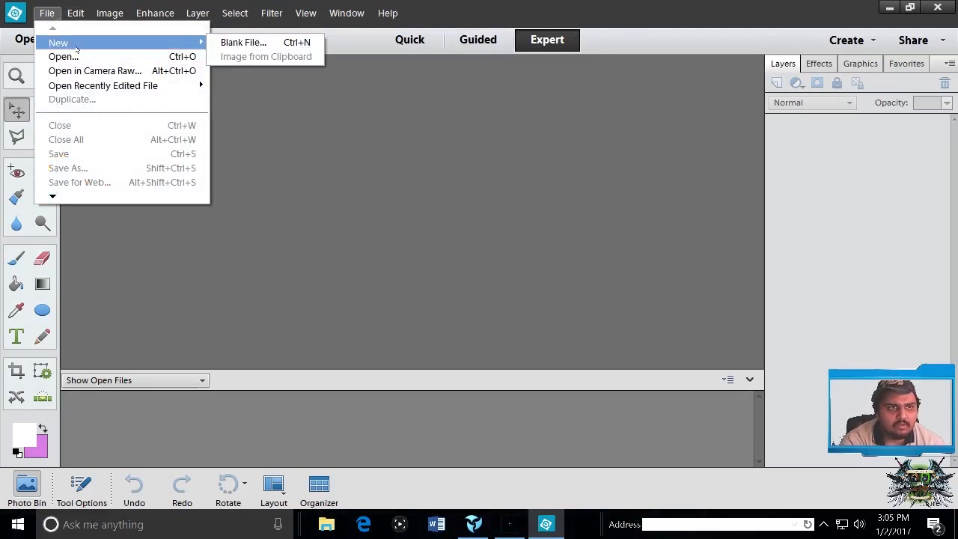
left_click(270, 45)
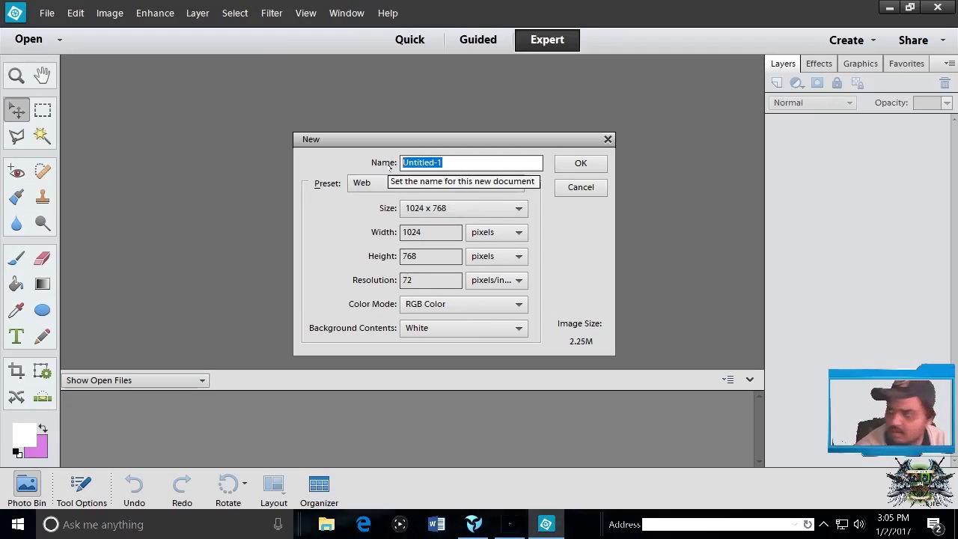
type("Oc")
key("BackSpace")
type("v")
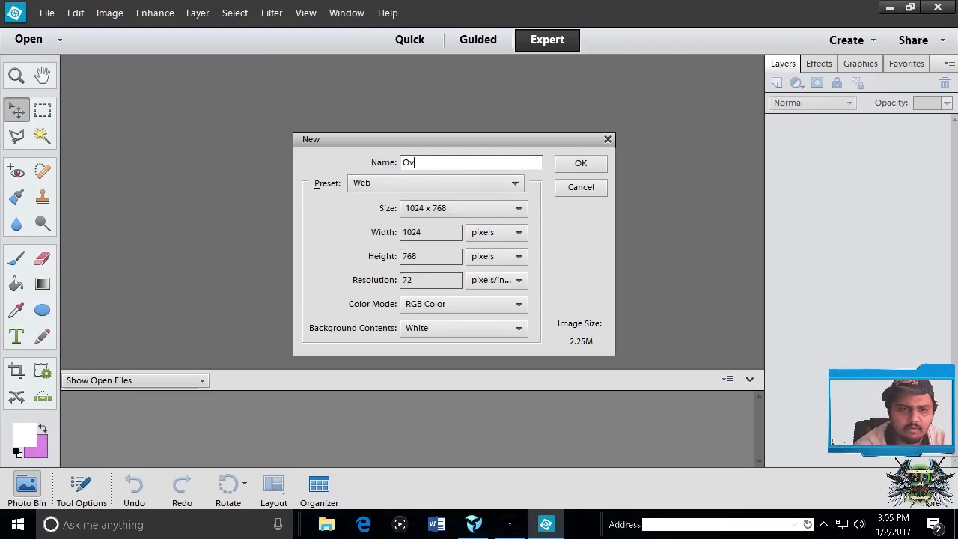
type("erlay Tutorial")
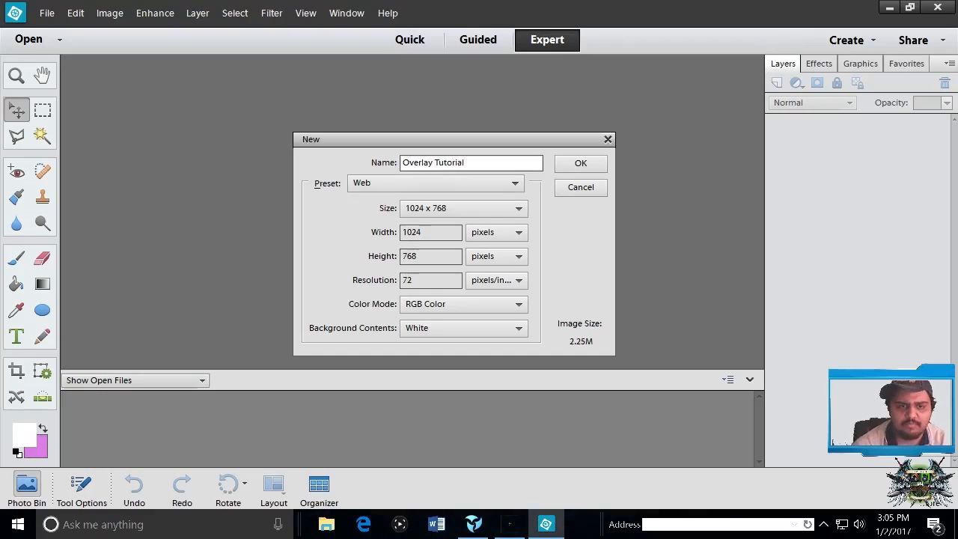
- Choose the Web preset at 1024 x 768 with the resolution in pixels/inch for the new document
left_click(443, 183)
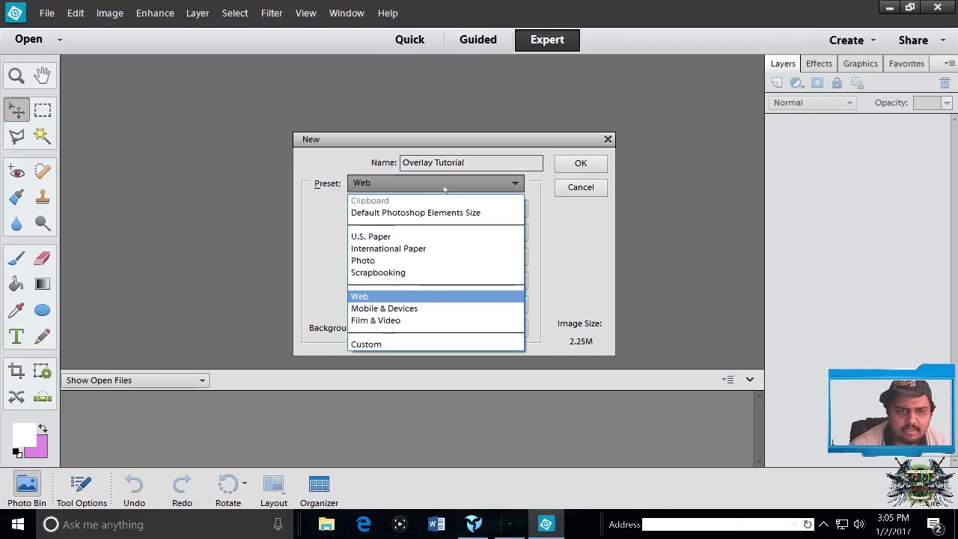
left_click(414, 298)
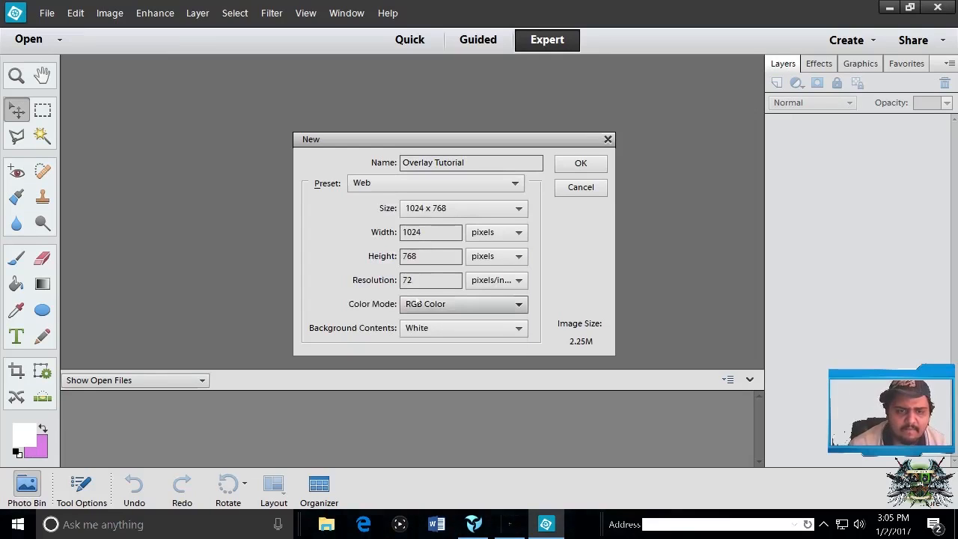
left_click(438, 208)
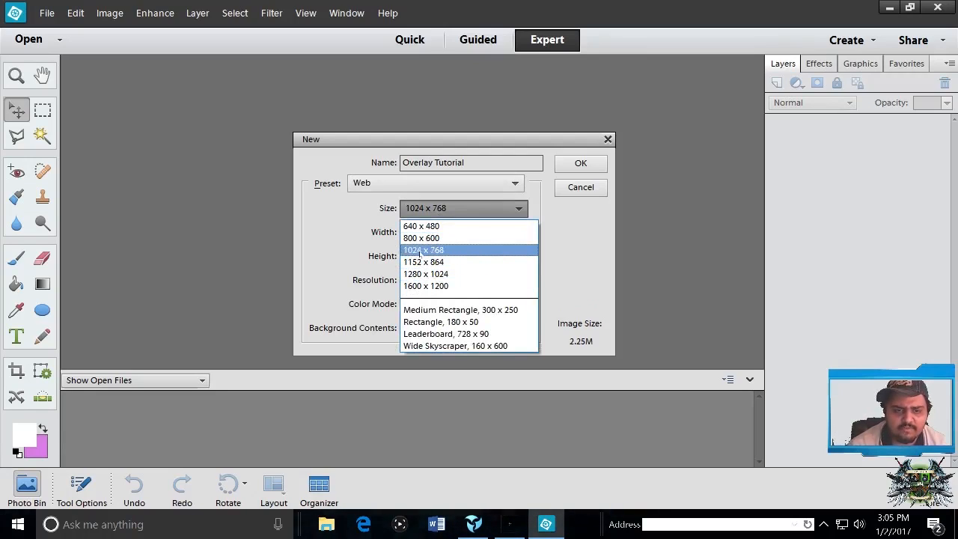
left_click(441, 251)
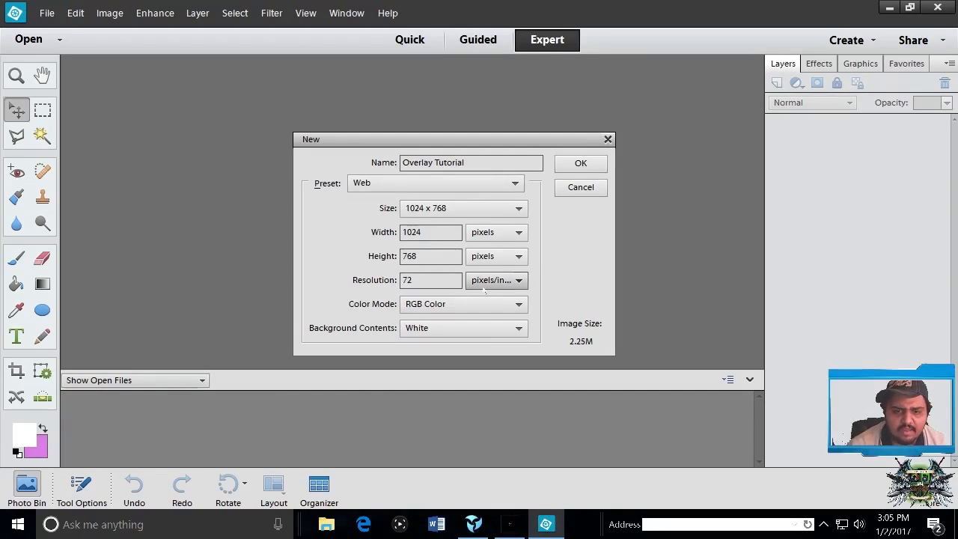
left_click(486, 283)
left_click(490, 298)
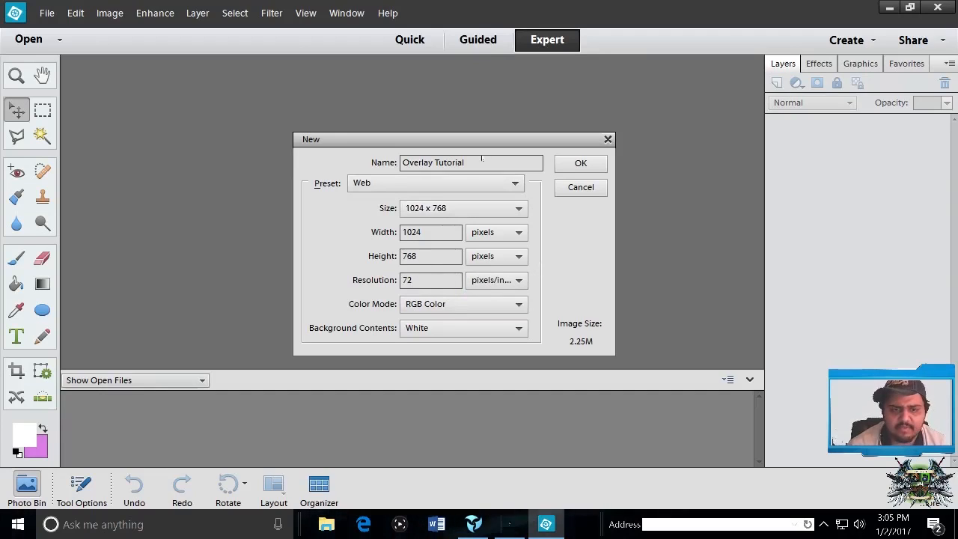
- Set the background contents to Transparent and create the document
left_click(482, 329)
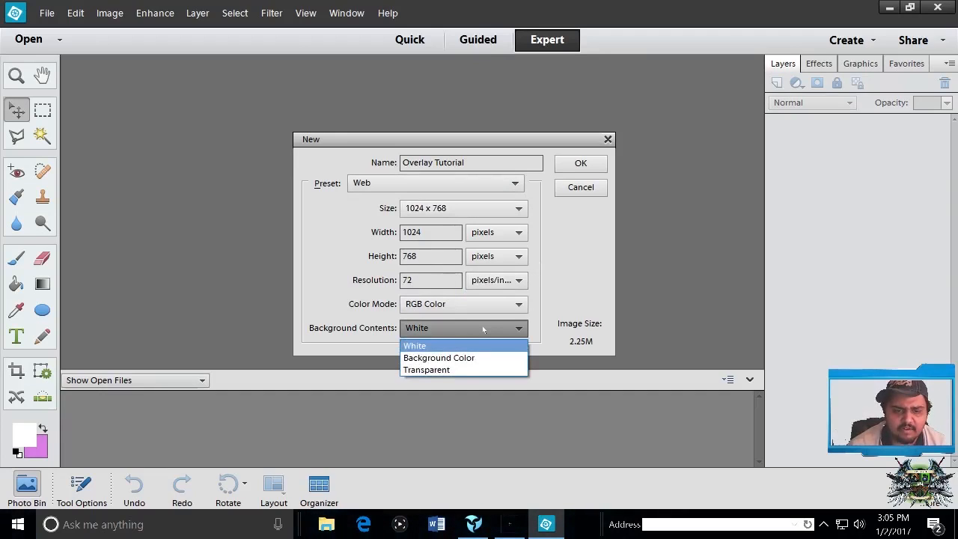
left_click(458, 370)
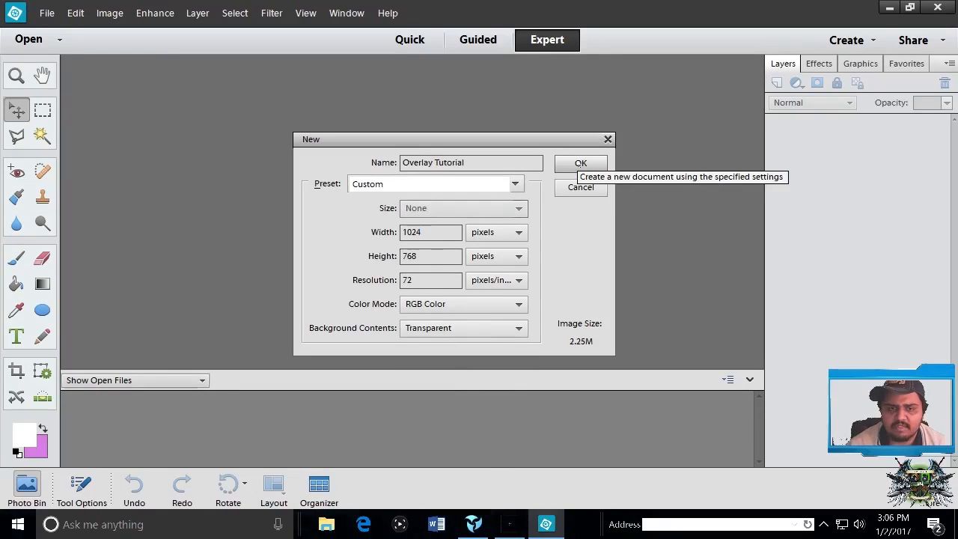
left_click(578, 163)
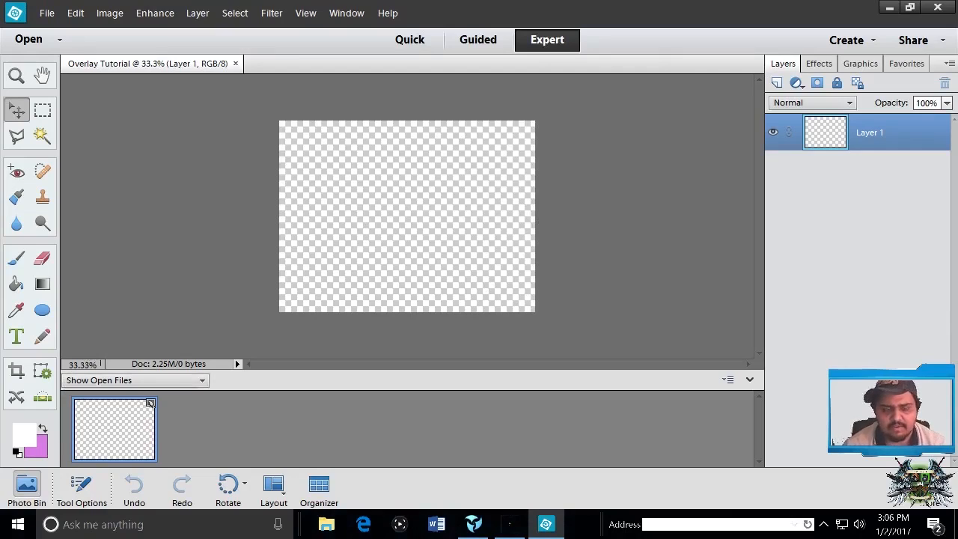
- Set the canvas zoom to 70% and bring the canvas's upper edge into view
left_click_drag(101, 364, 55, 362)
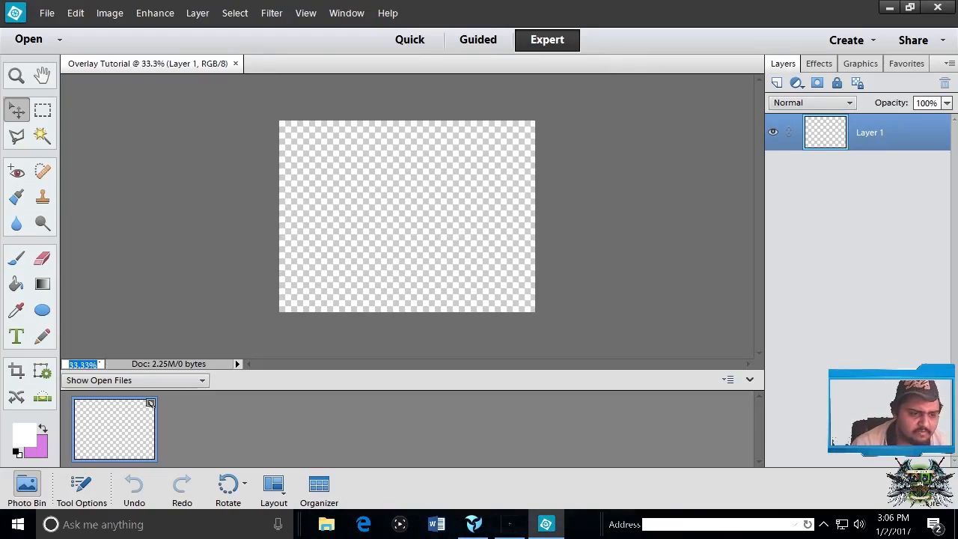
type("70")
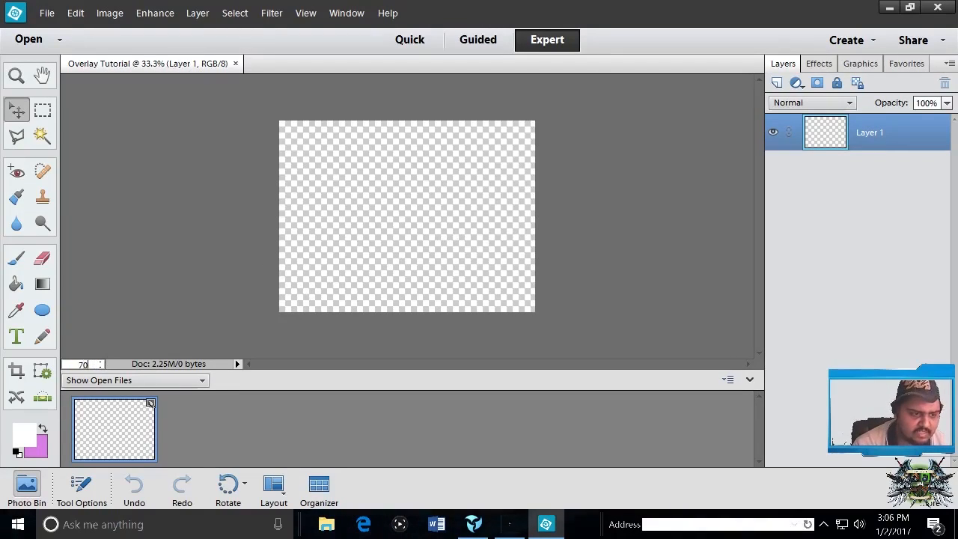
key("Return")
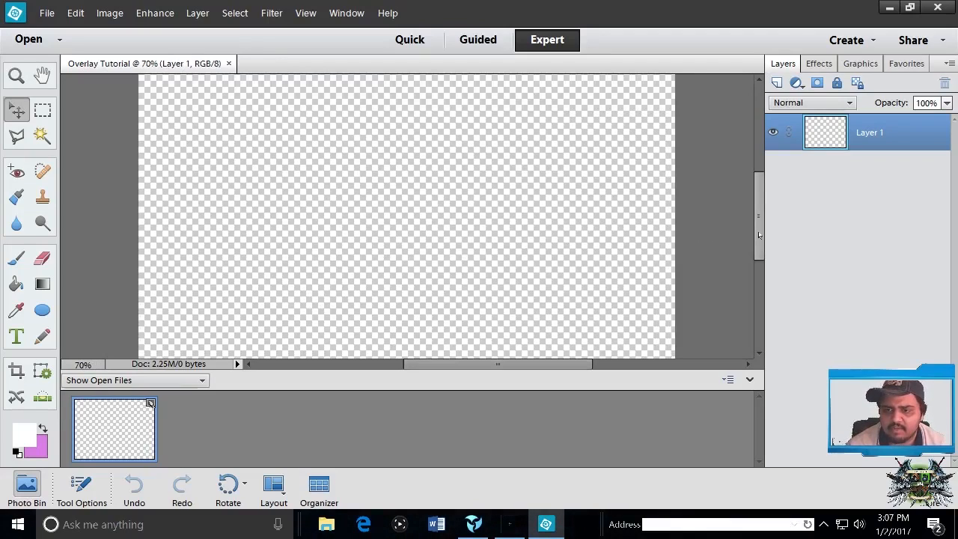
left_click_drag(758, 235, 752, 205)
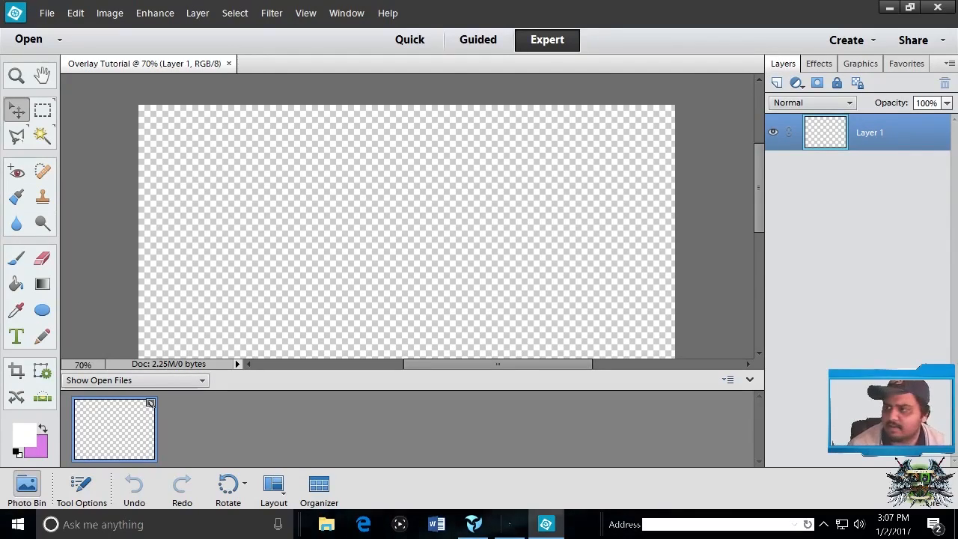
- Look through the lasso variants and activate the Polygonal Lasso tool
left_click(17, 136)
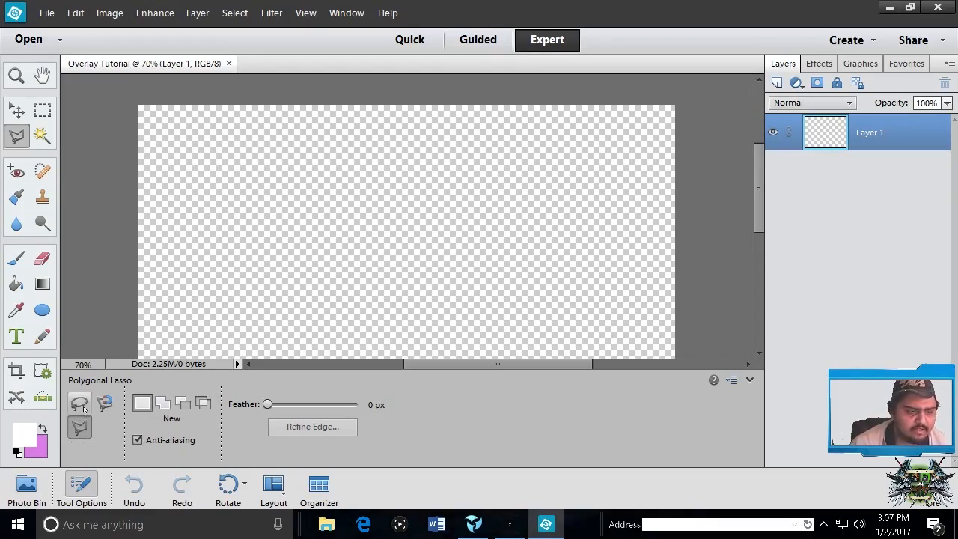
left_click(78, 403)
left_click(104, 404)
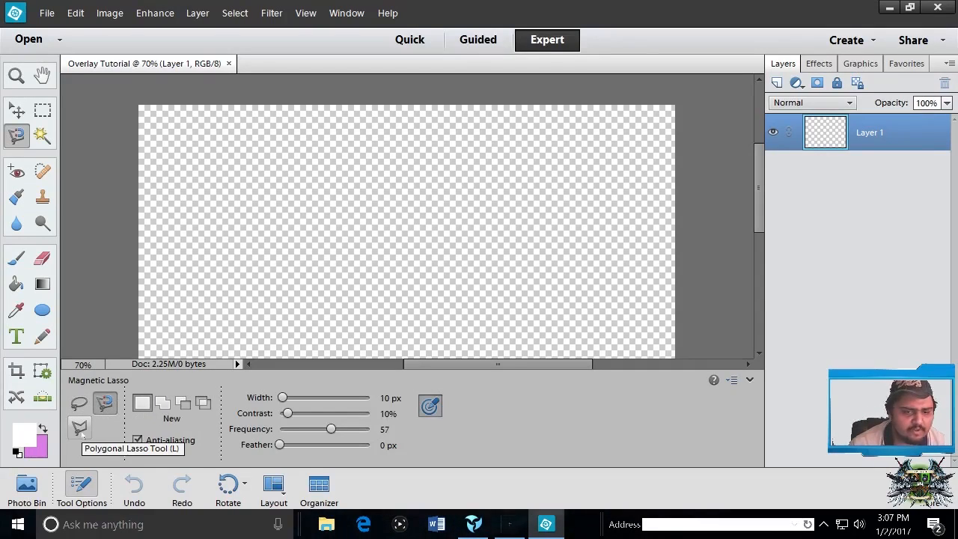
left_click(79, 428)
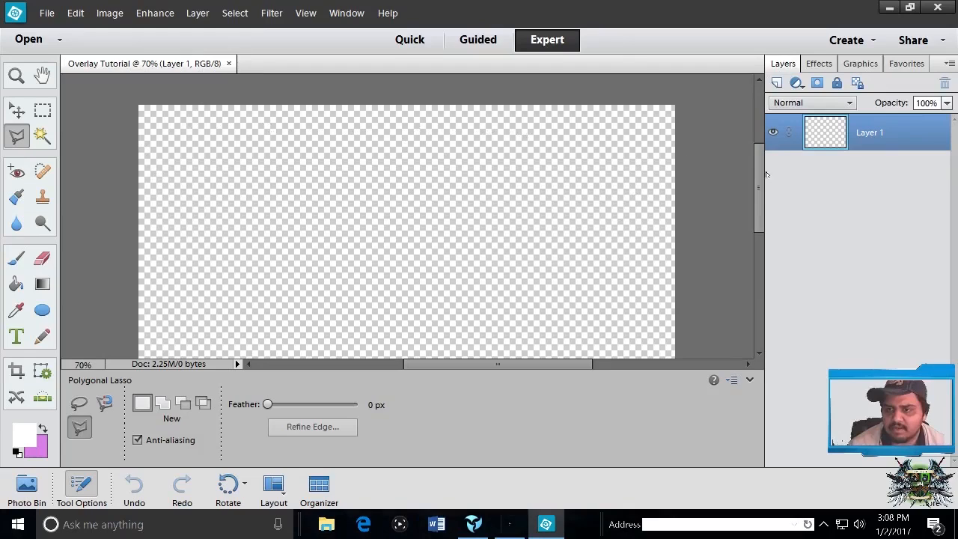
mouse_move(757, 174)
left_mouse_down()
mouse_move(761, 299)
mouse_move(763, 162)
mouse_move(763, 174)
left_mouse_up()
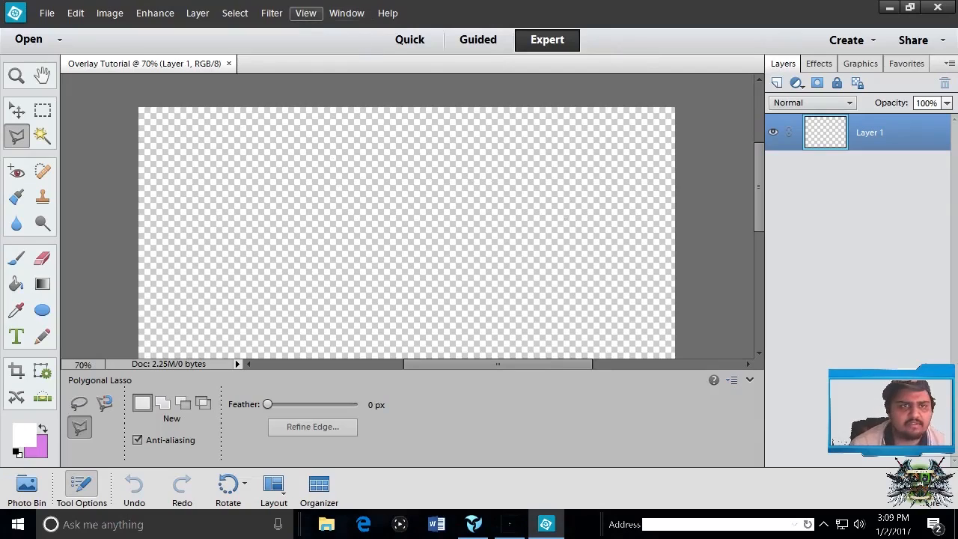
- Turn on the grid and the rulers for the canvas
left_click(313, 9)
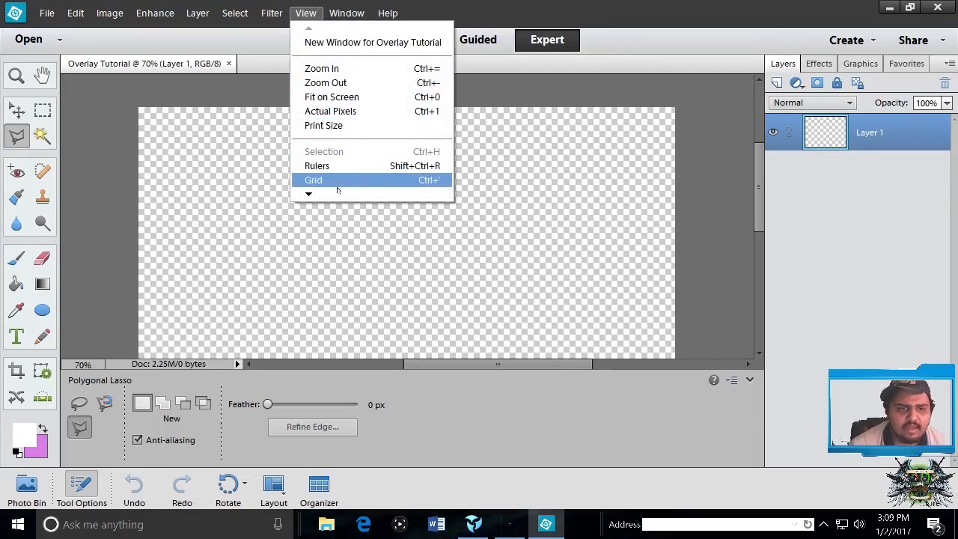
mouse_move(324, 196)
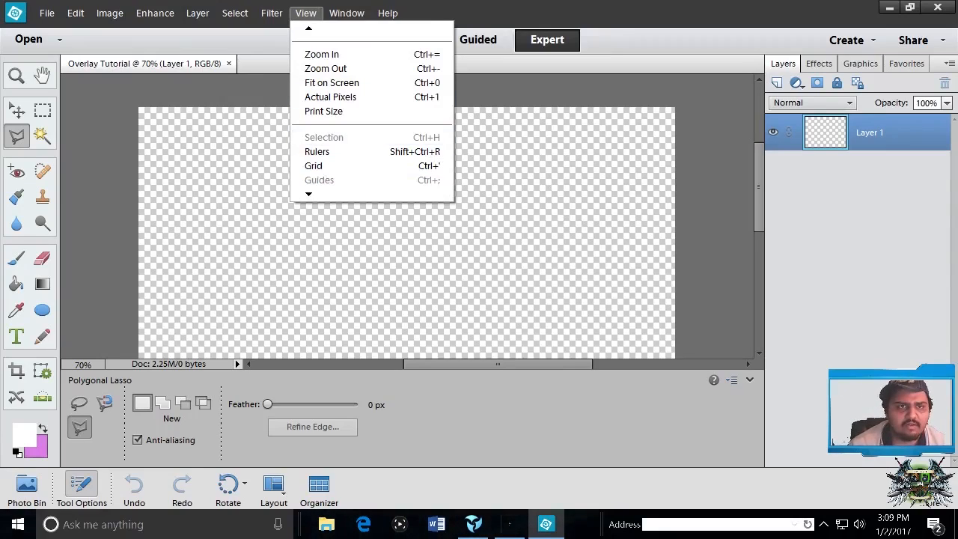
left_click(309, 12)
left_click(307, 13)
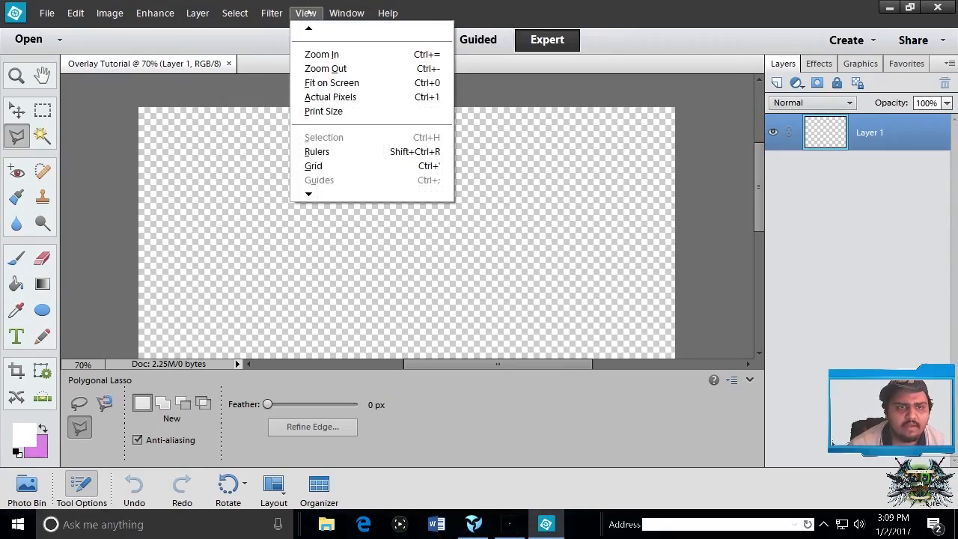
left_click(337, 166)
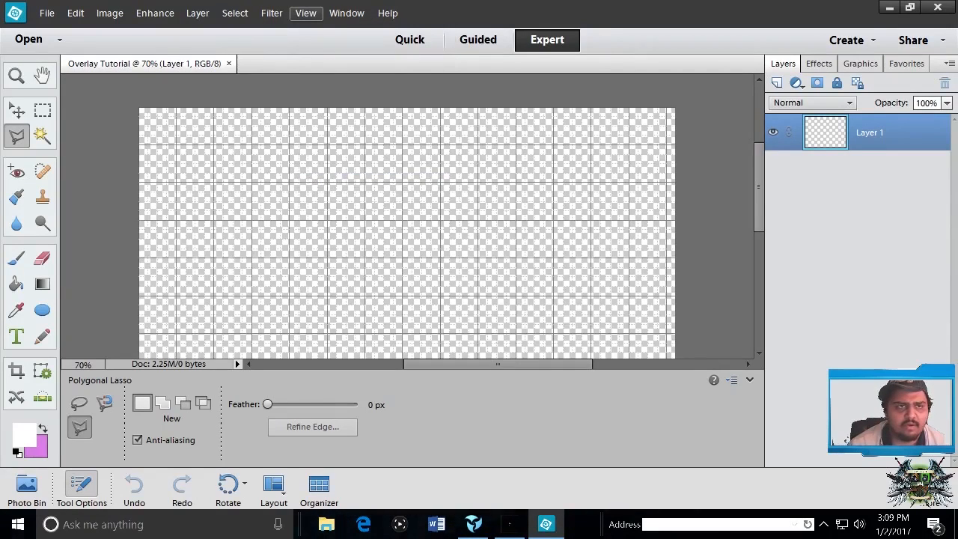
left_click(305, 13)
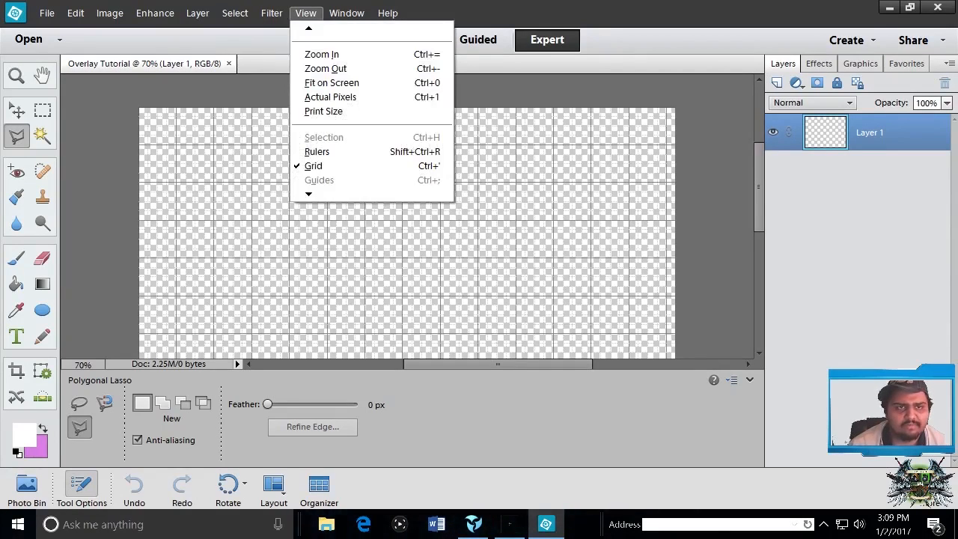
left_click(320, 151)
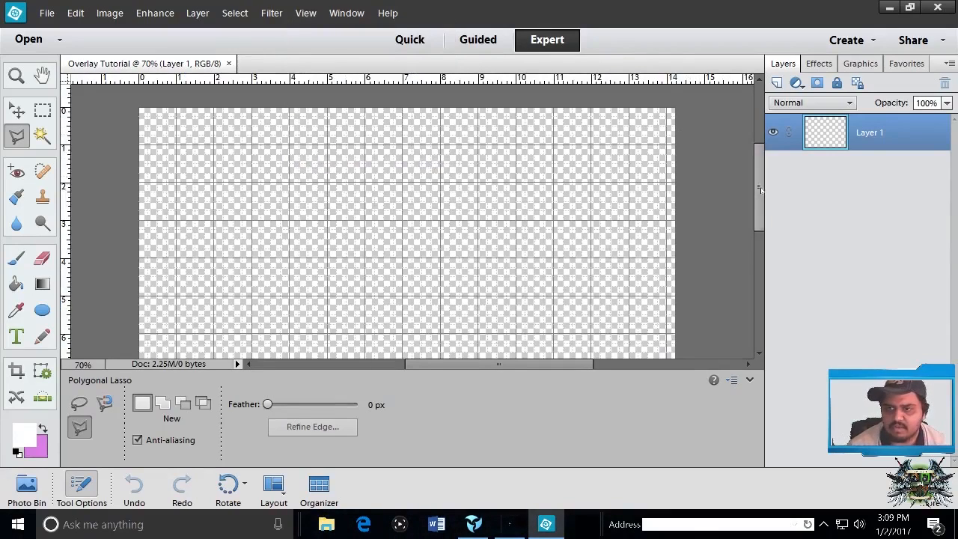
- Move the ruler origin near the canvas's horizontal middle and outline a trapezoid selection about 3.5 in wide and 0.5 in deep at its upper edge
mouse_move(760, 190)
left_mouse_down()
mouse_move(758, 261)
mouse_move(760, 171)
mouse_move(762, 179)
left_mouse_up()
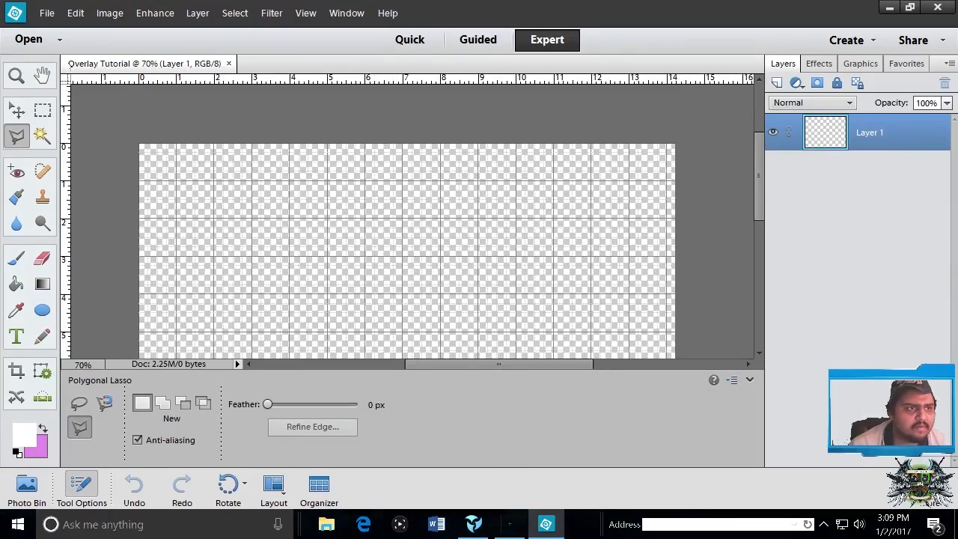
left_click_drag(66, 79, 459, 89)
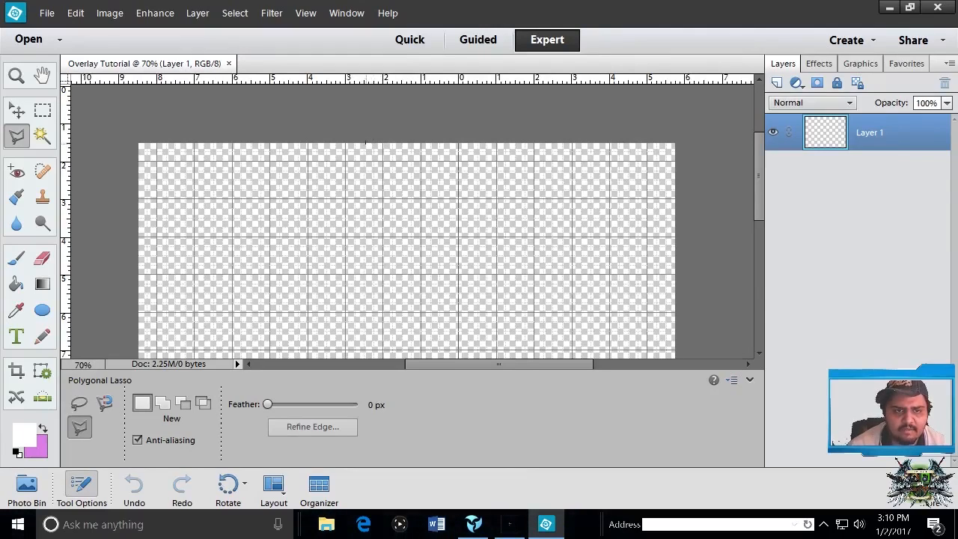
left_click(365, 142)
left_click(382, 160)
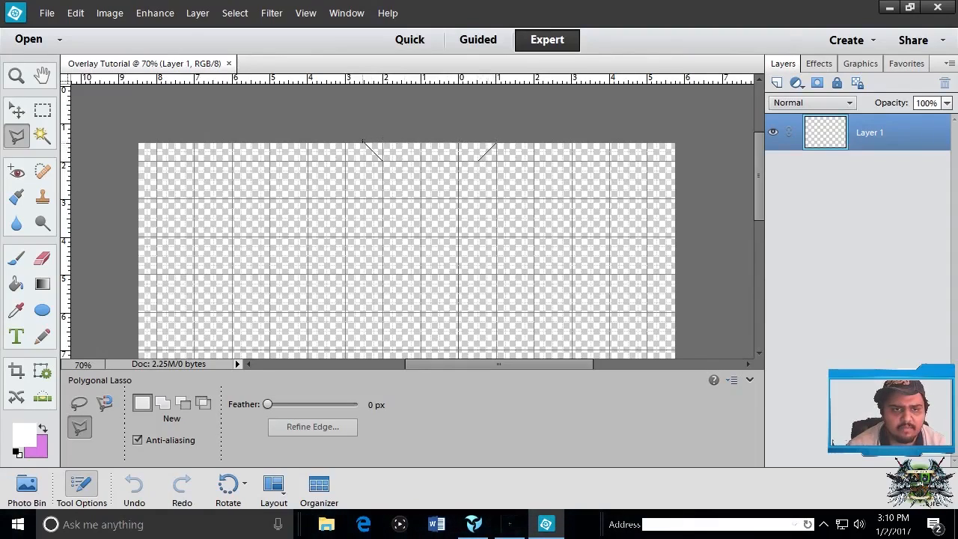
double_click(363, 141)
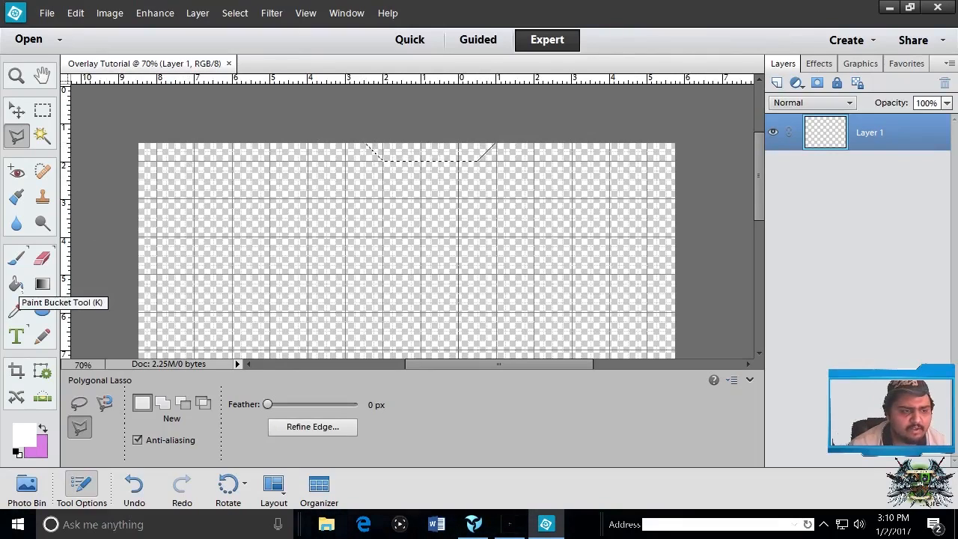
- Fill the trapezoid selection at the canvas's upper edge with dark red #8b0808 using the Paint Bucket
left_click(16, 285)
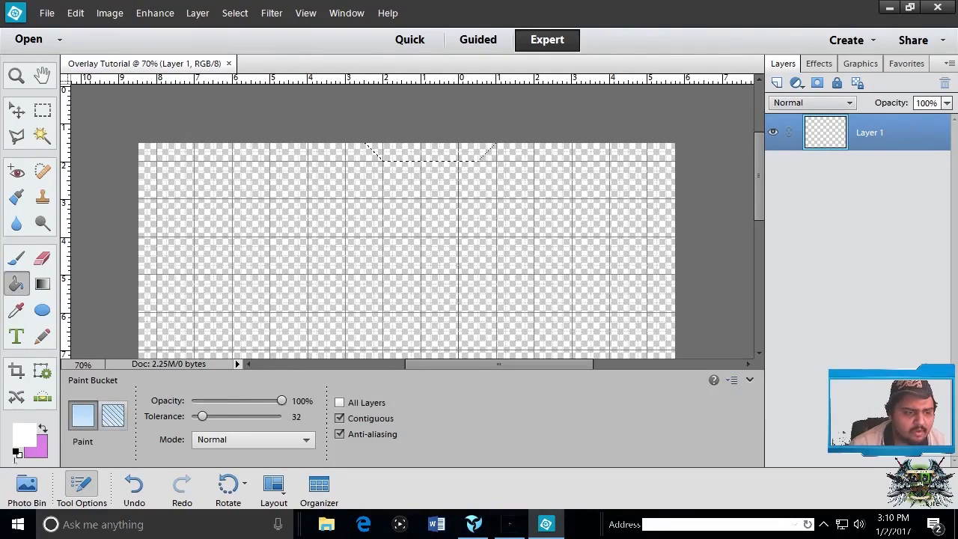
left_click(24, 434)
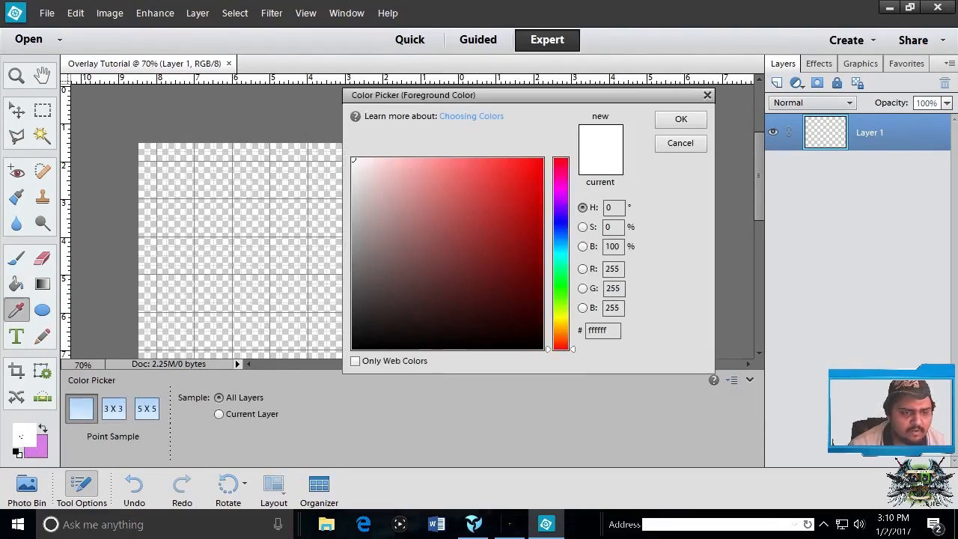
left_click(532, 245)
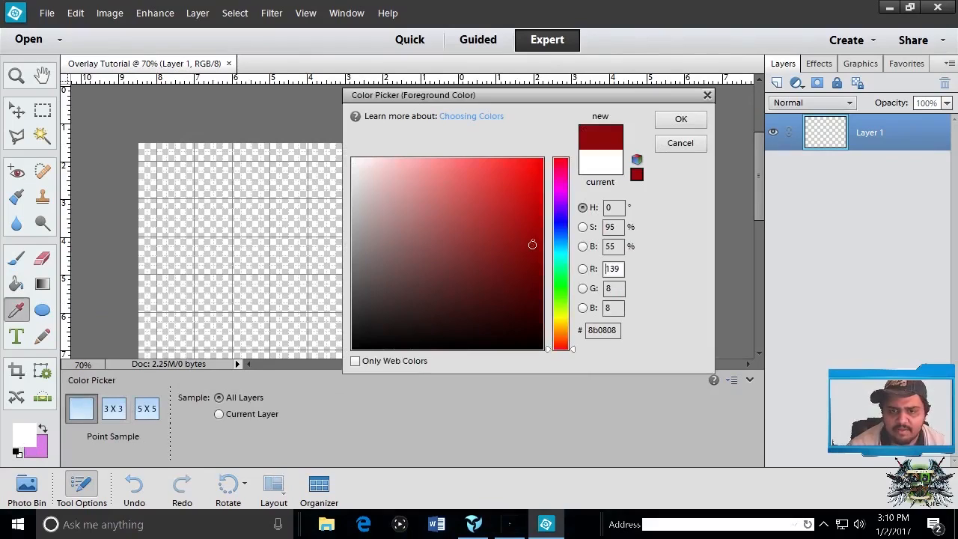
left_click(681, 119)
key("k")
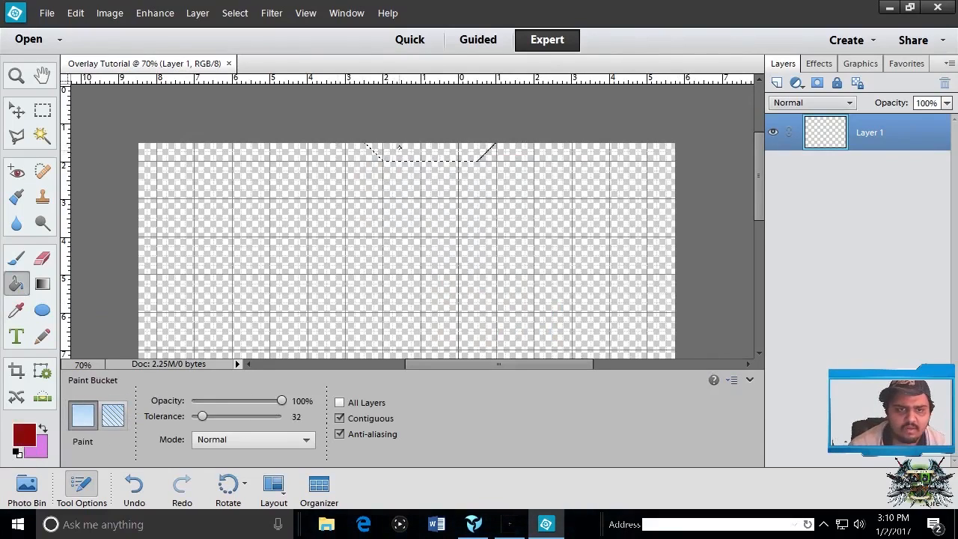
left_click(404, 150)
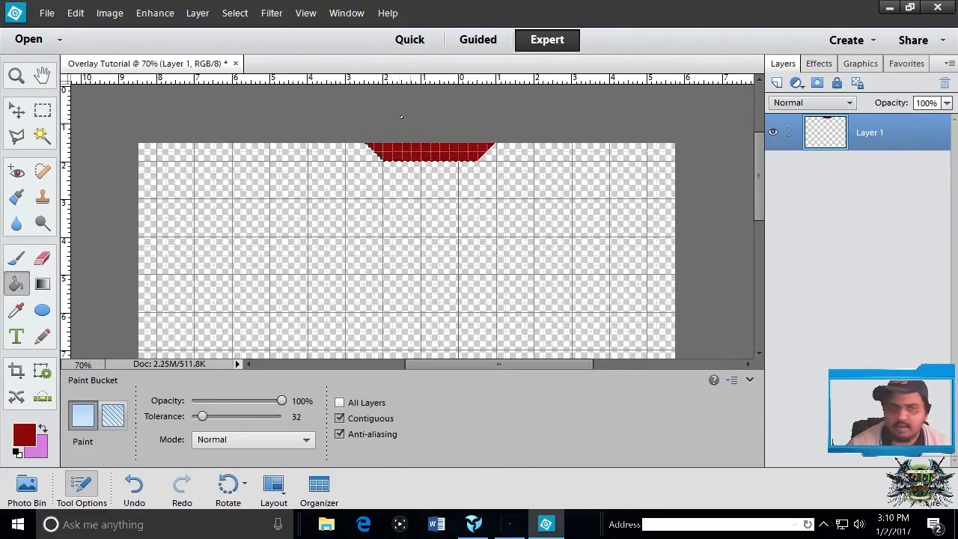
- Move the red trapezoid about 0.5 in to the left along the canvas's upper edge and deselect its layer
left_click(16, 110)
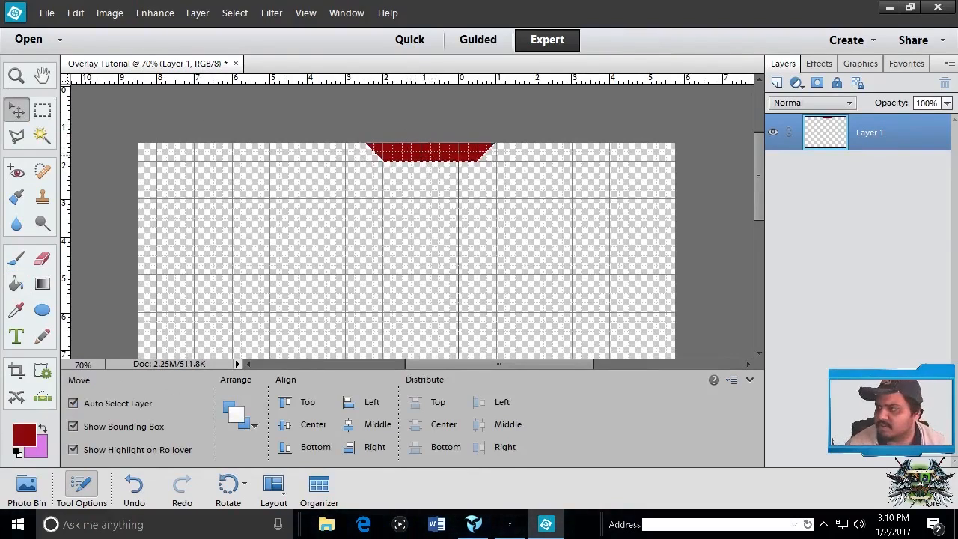
left_click_drag(432, 157, 412, 155)
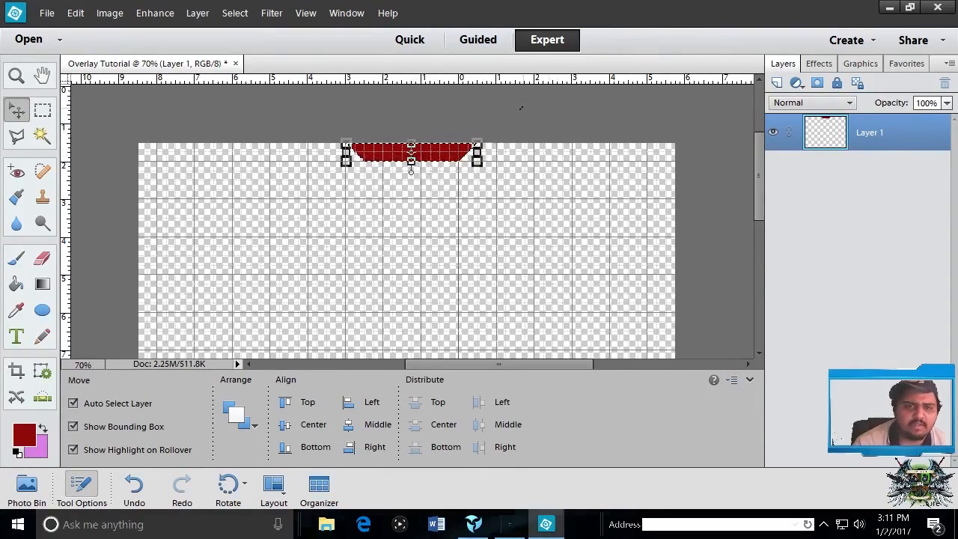
left_click(404, 122)
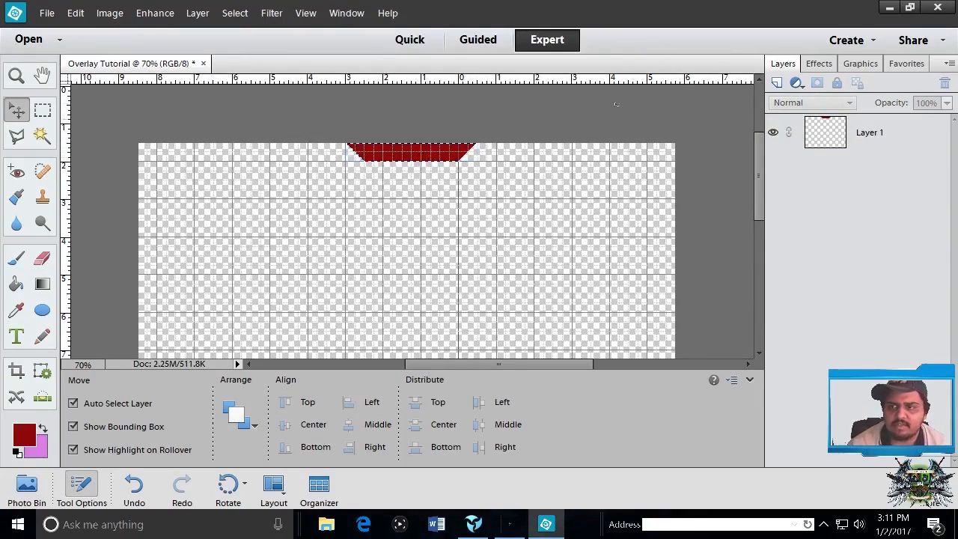
- Add a new layer above the trapezoid's layer and activate the Polygonal Lasso tool
left_click(776, 83)
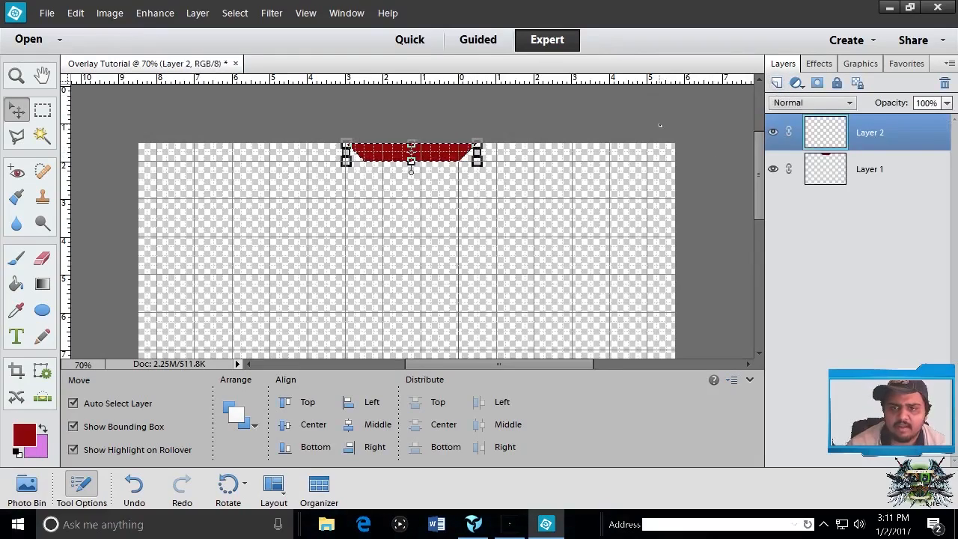
left_click(17, 135)
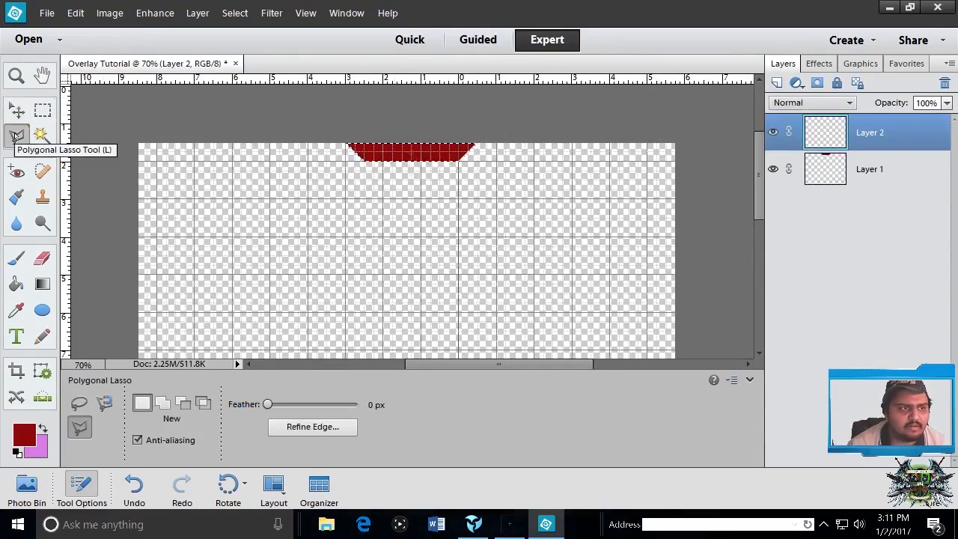
left_click(487, 150)
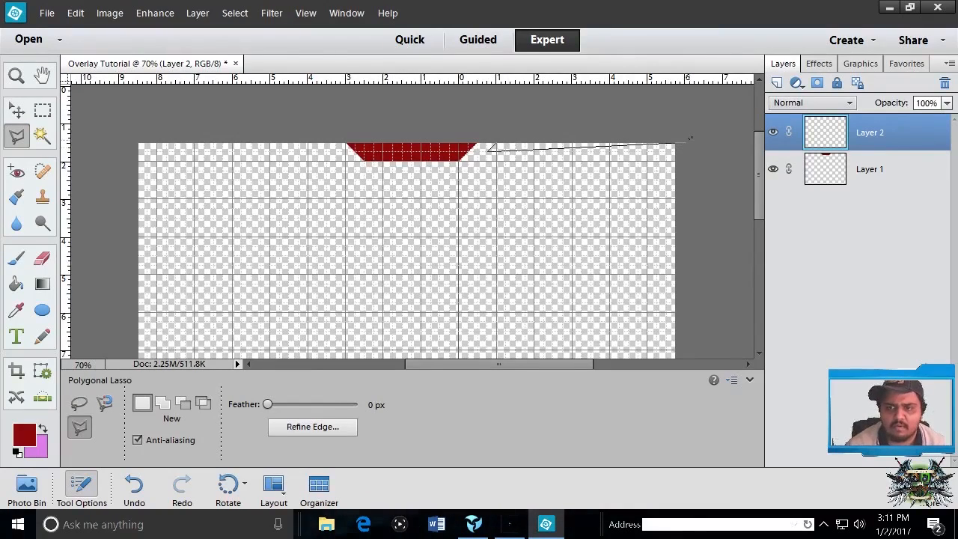
double_click(687, 142)
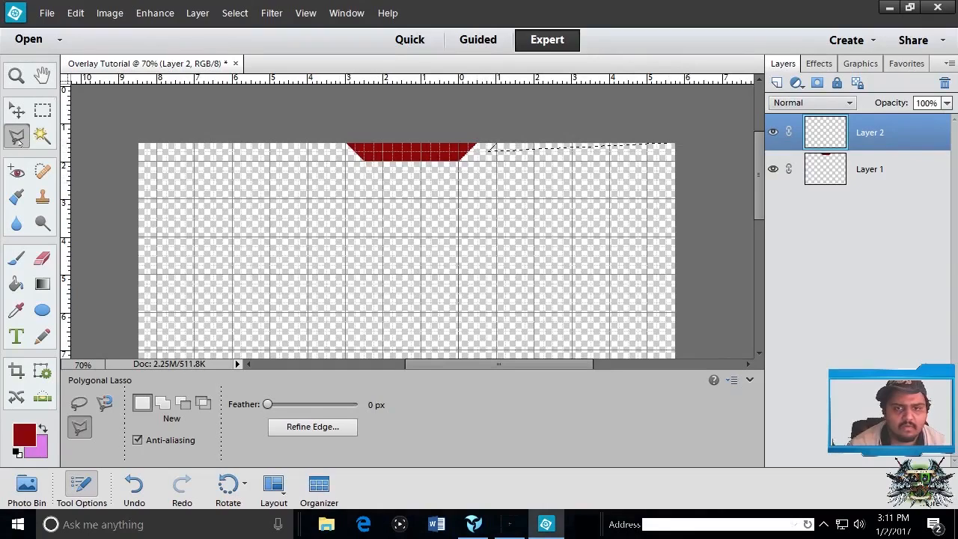
key("ctrl+d")
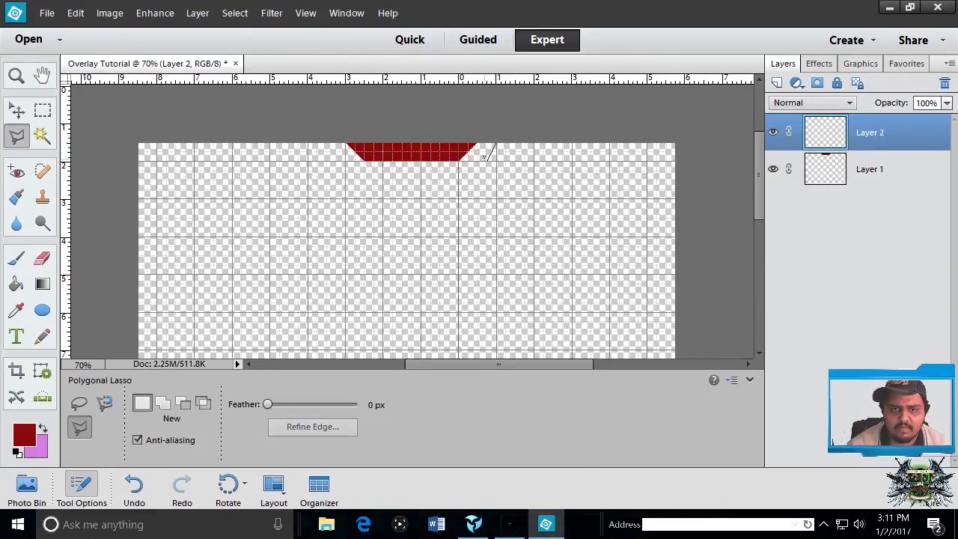
- Outline a slant-ended strip selection about 5 in long and 0.25 in deep from right of the trapezoid to the canvas's right edge
left_click(488, 149)
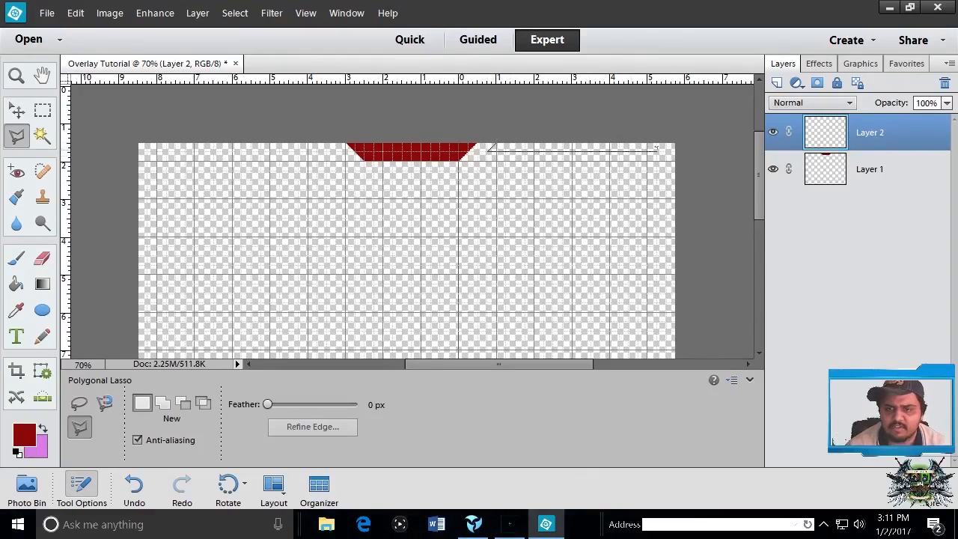
left_click(695, 150)
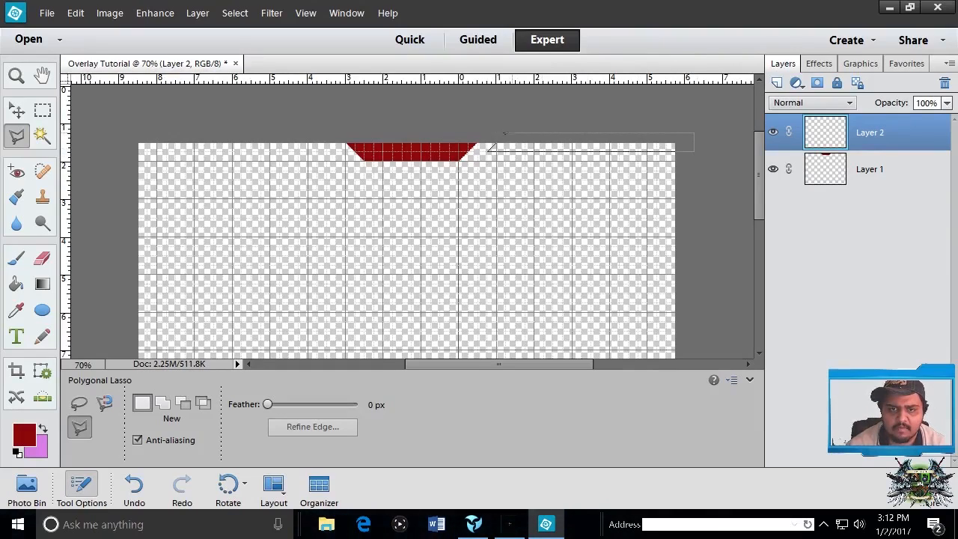
left_click(491, 145)
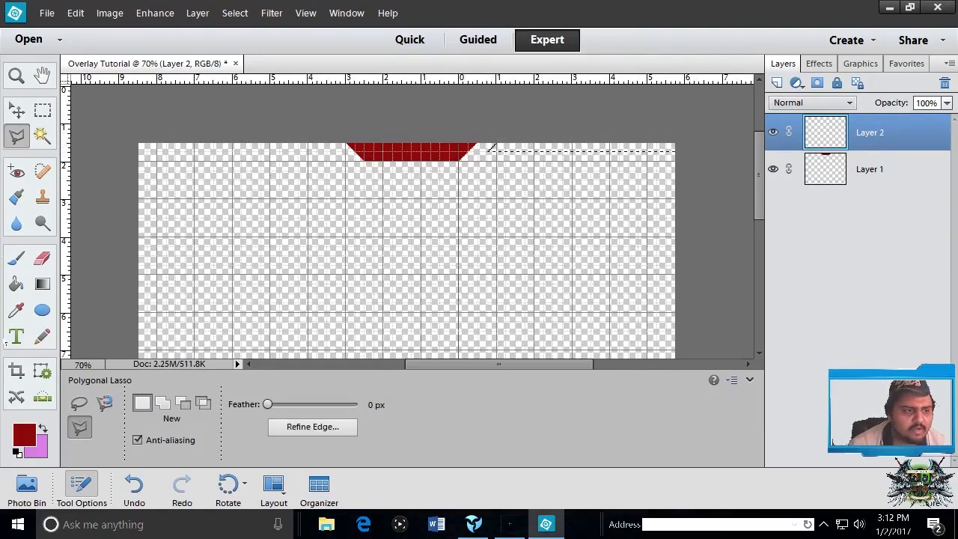
- Fill the strip selection on the new layer with bright green #2fec09 using the Paint Bucket
left_click(17, 283)
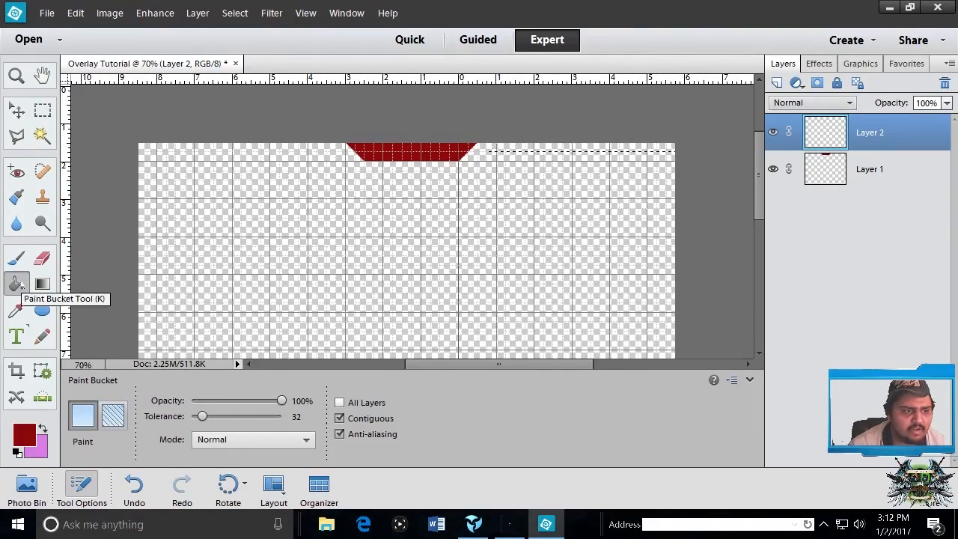
left_click(24, 434)
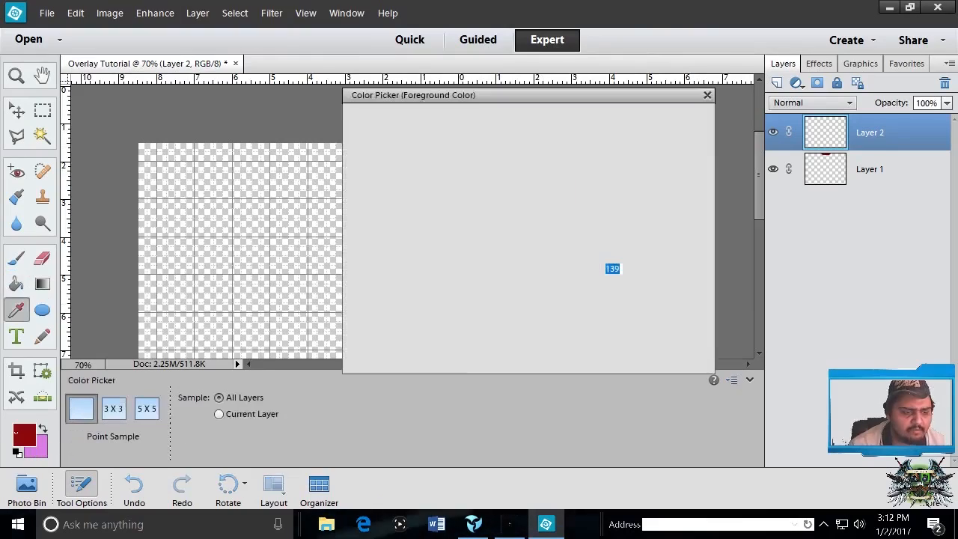
left_click(560, 199)
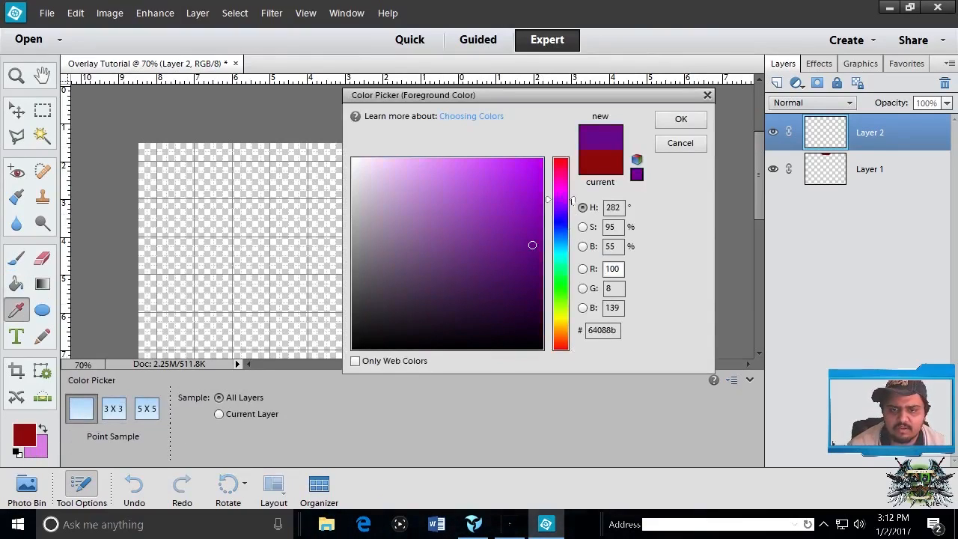
mouse_move(571, 201)
left_mouse_down()
mouse_move(572, 241)
mouse_move(568, 167)
mouse_move(563, 292)
left_mouse_up()
left_click(540, 160)
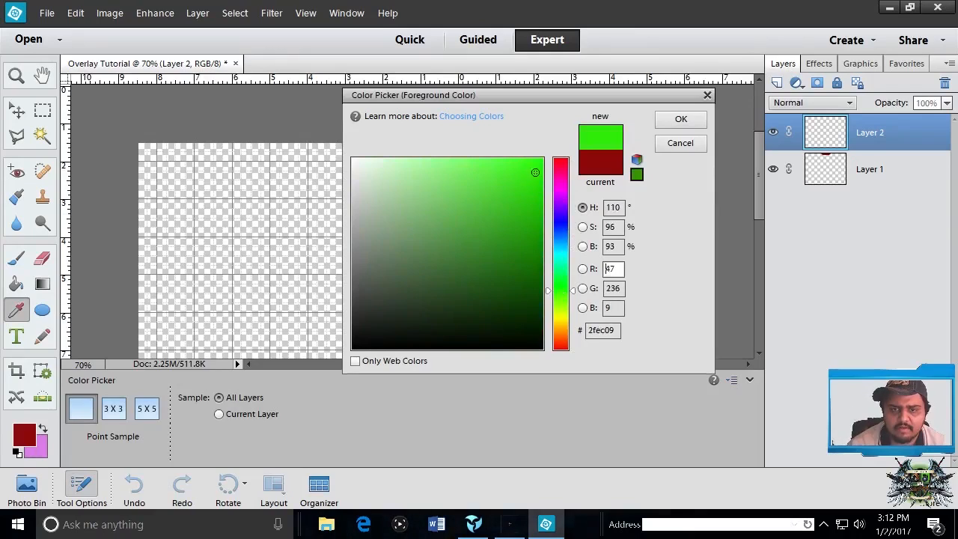
left_click(680, 120)
key("k")
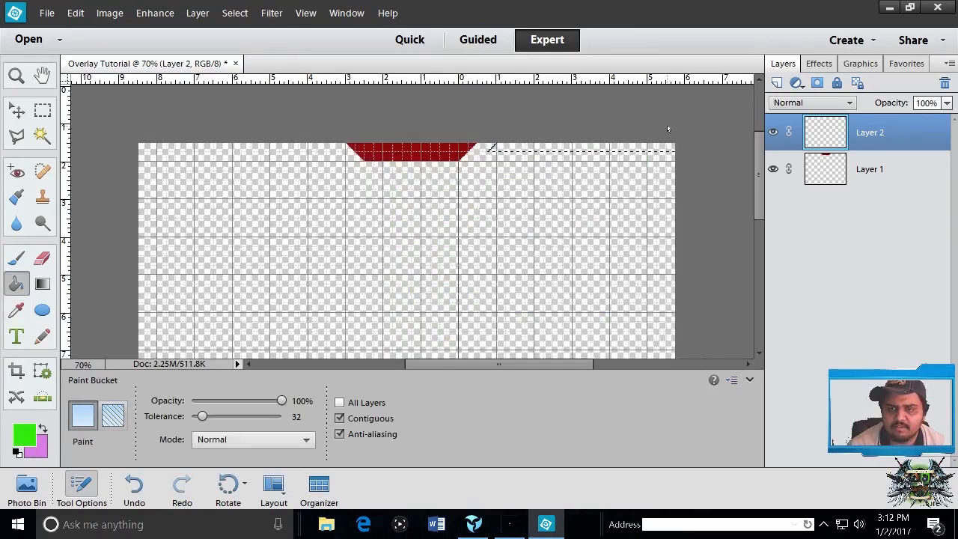
left_click(555, 148)
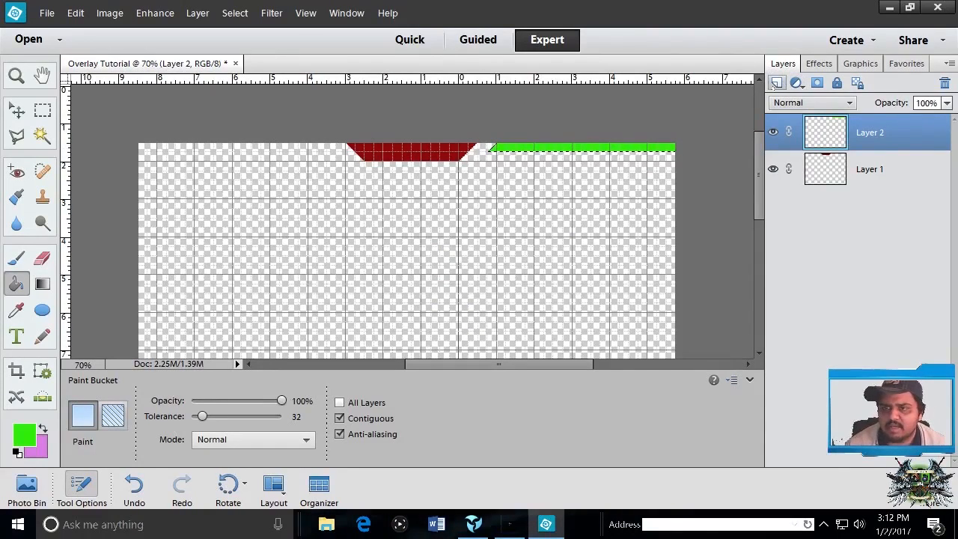
- Add another new layer above the green strip's layer and activate the Move tool
left_click(776, 83)
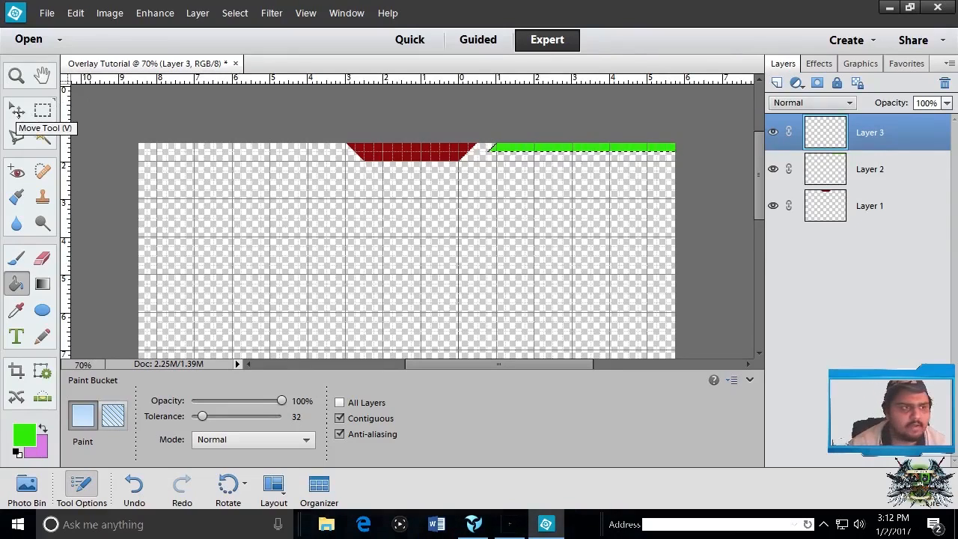
left_click(16, 110)
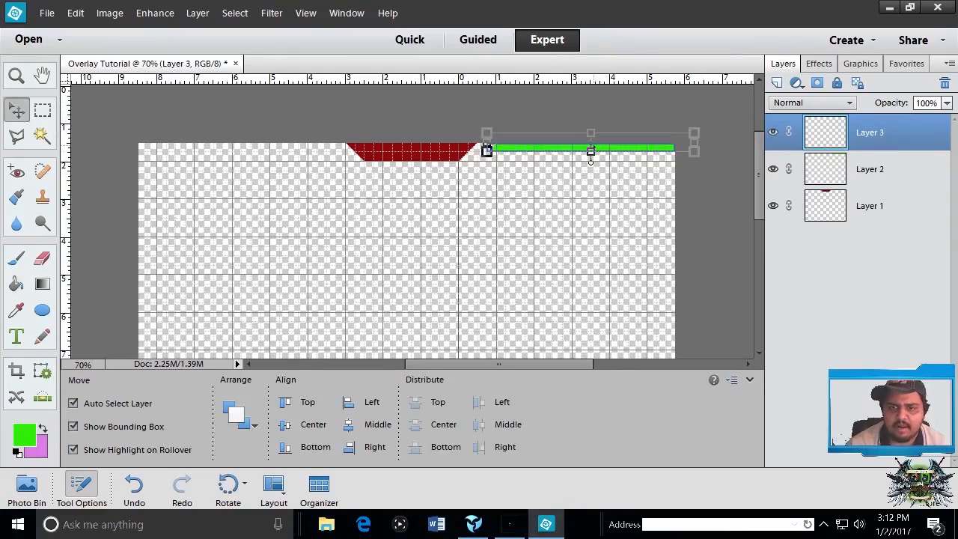
right_click(591, 153)
left_click(590, 153)
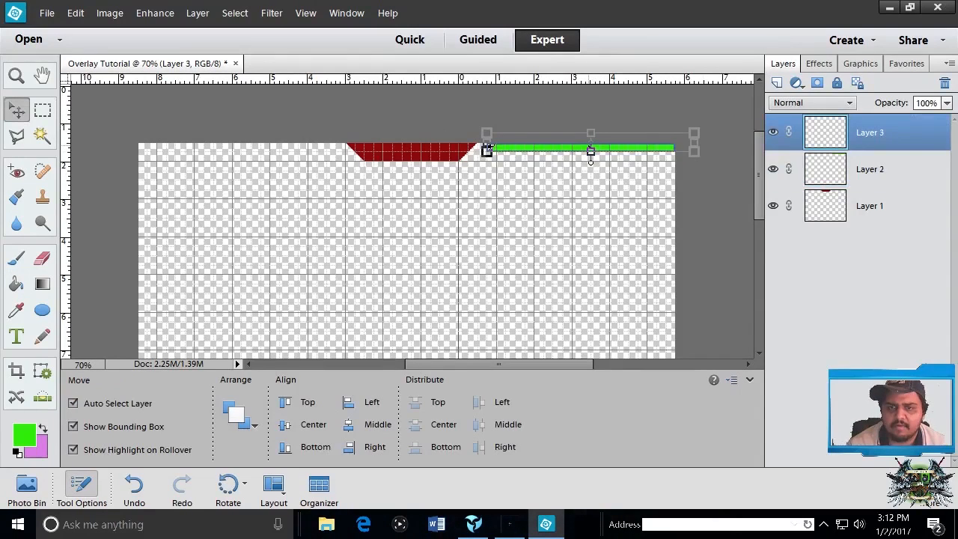
left_click(76, 13)
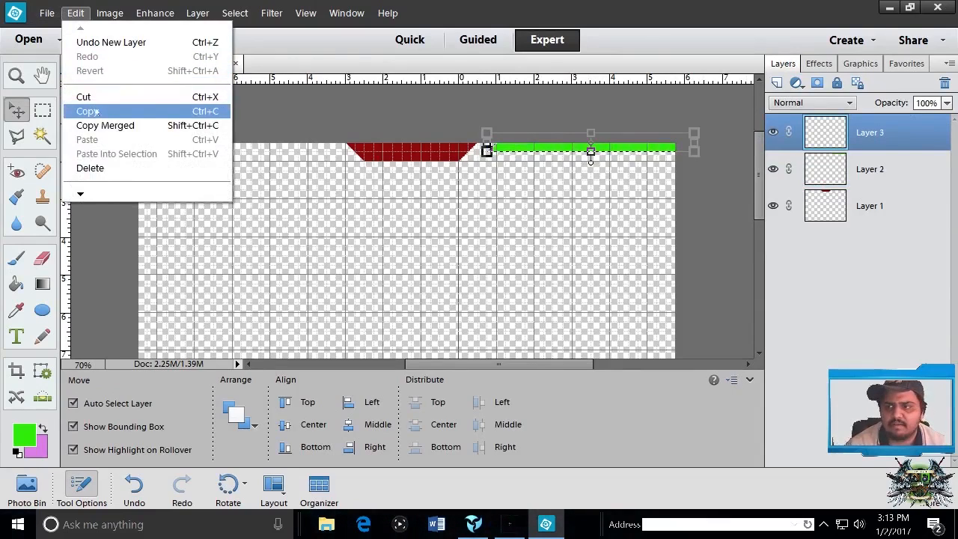
left_click(80, 14)
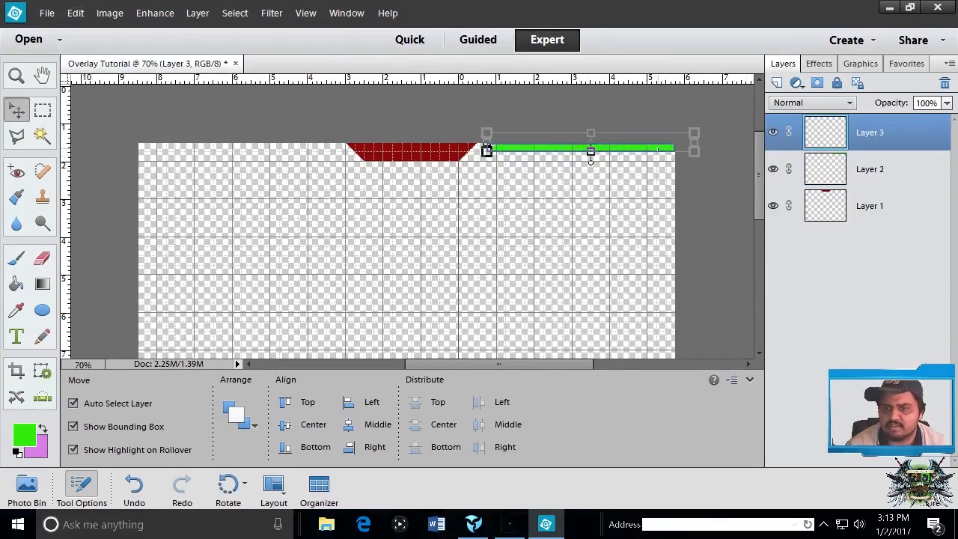
- Rename the red trapezoid's layer as "Middle Graphic"
left_click(881, 169)
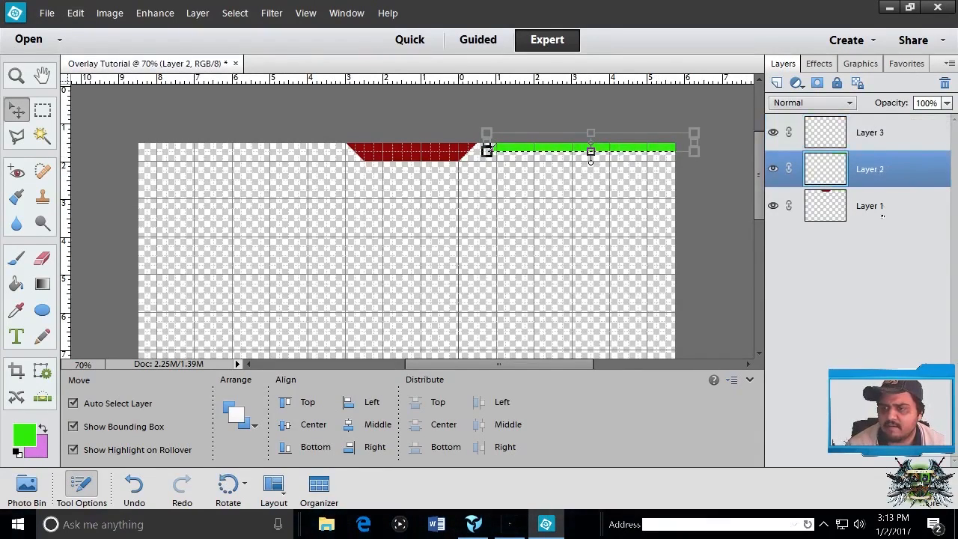
double_click(872, 205)
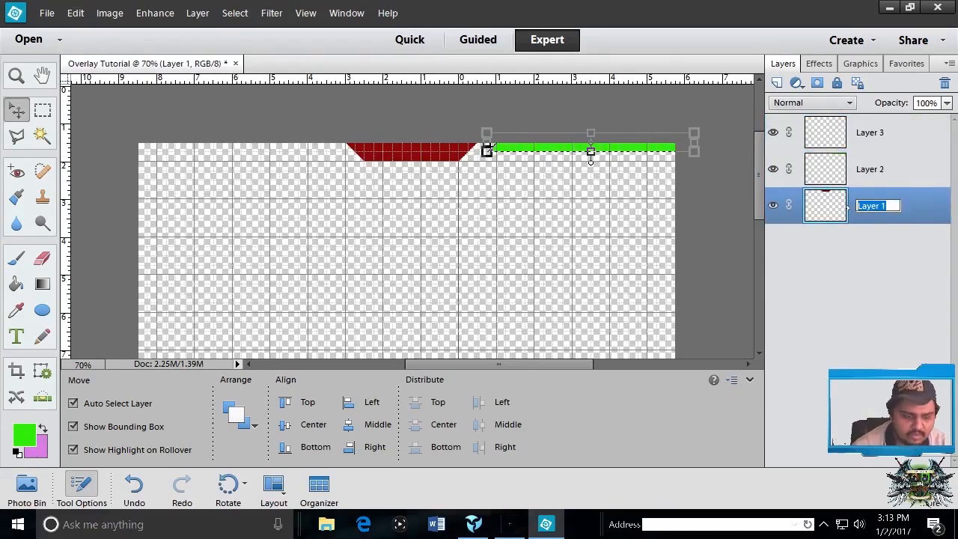
type("middle")
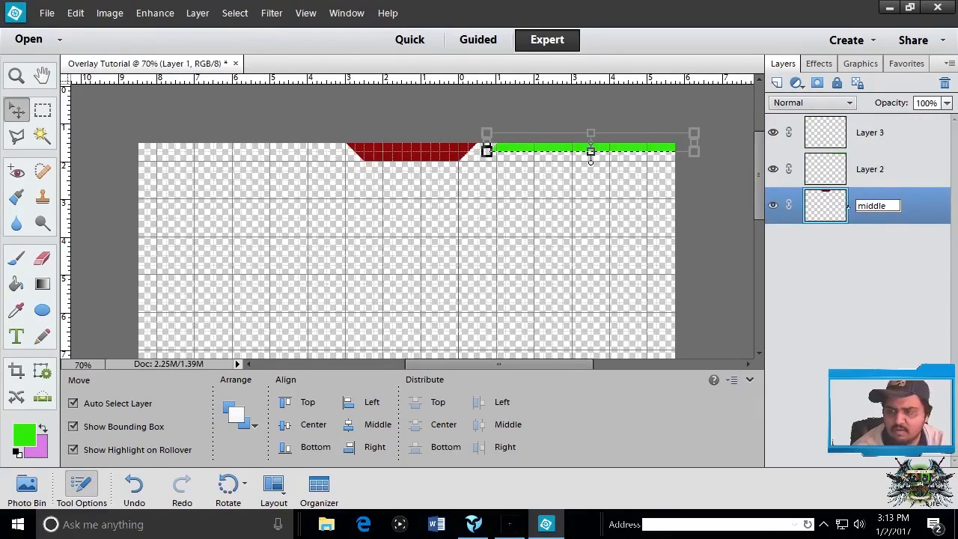
type(" Gra")
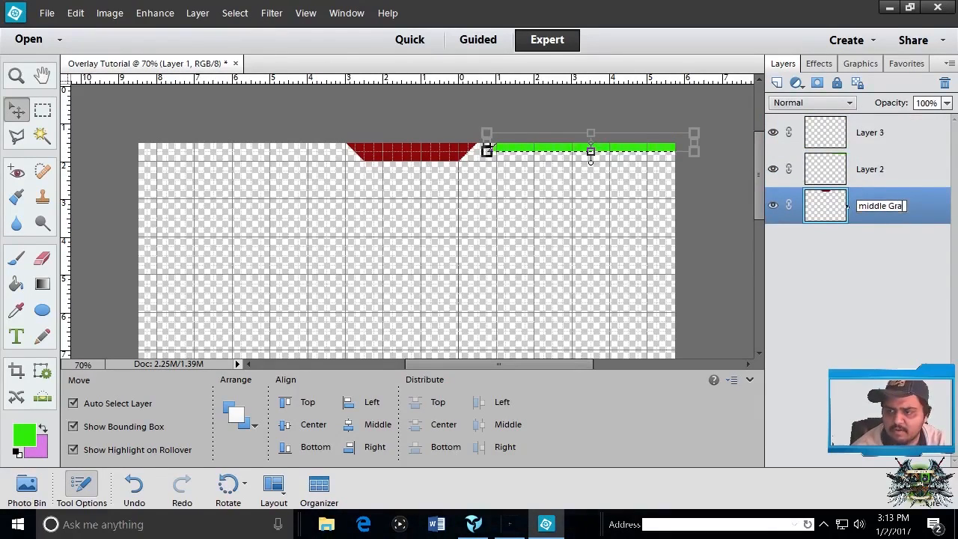
key("BackSpace")
key("BackSpace")
key("BackSpace")
key("BackSpace")
key("BackSpace")
key("BackSpace")
key("BackSpace")
key("BackSpace")
key("BackSpace")
key("BackSpace")
type("Midd")
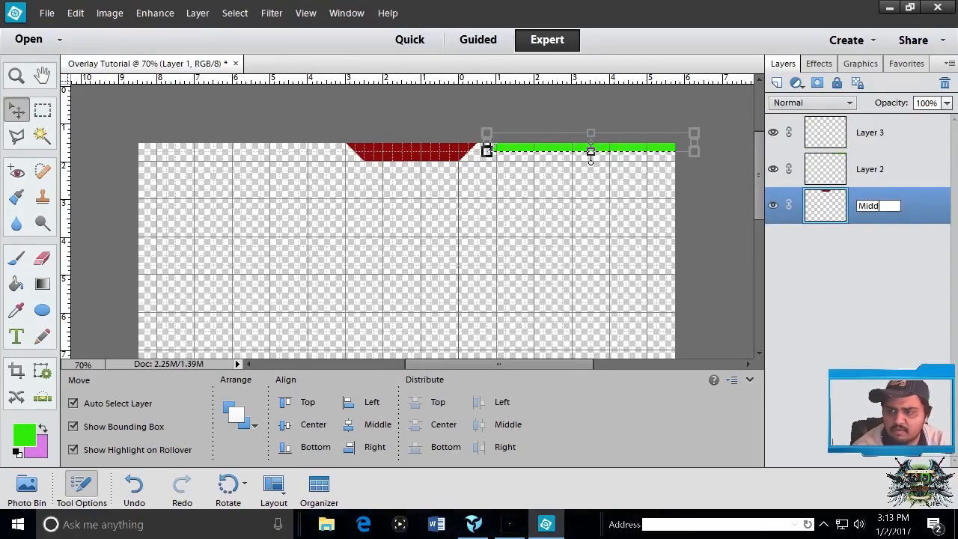
type("le Graphic")
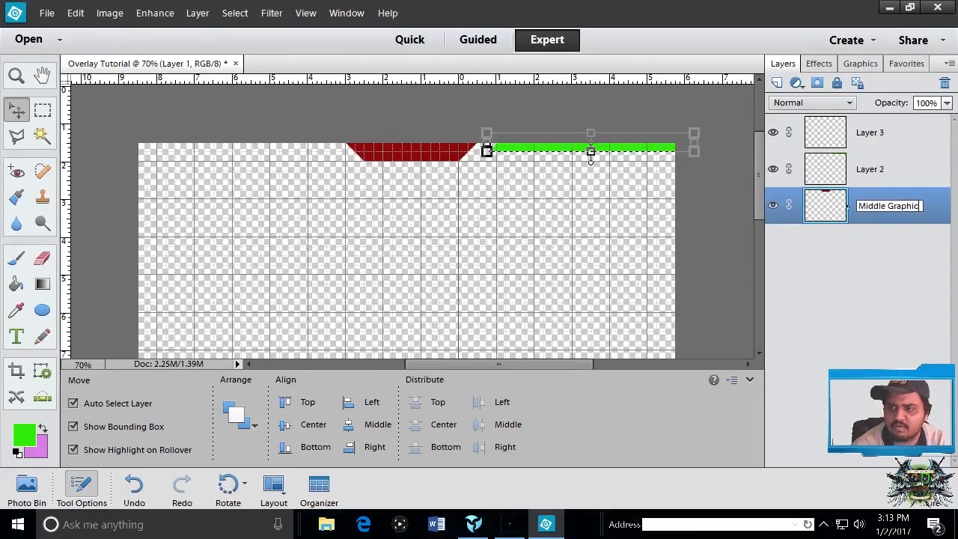
key("Up")
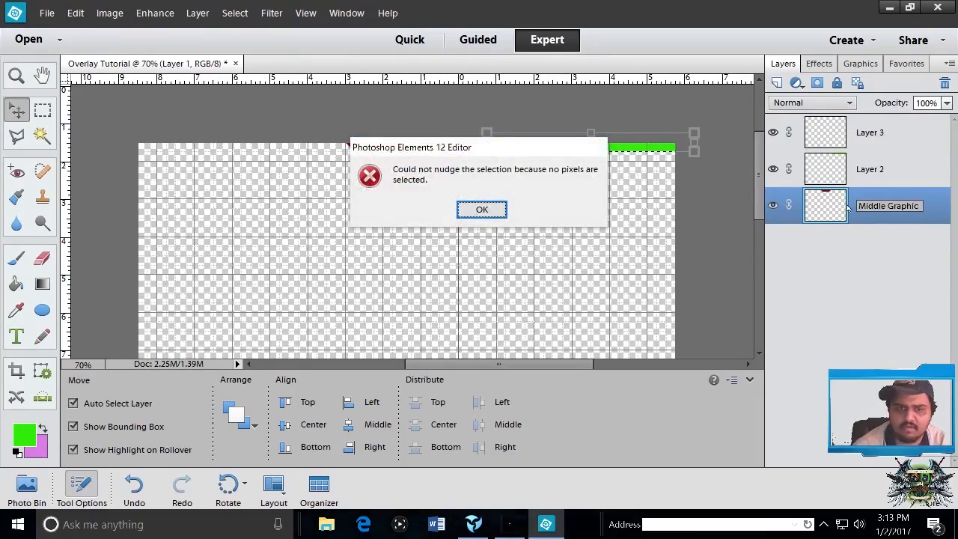
left_click(481, 209)
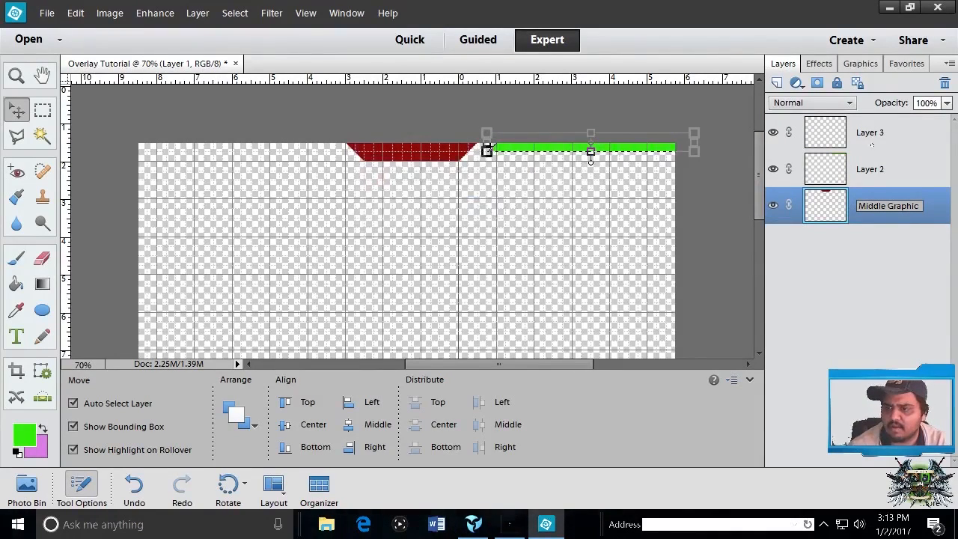
- Rename the green strip's layer as "right top graphic"
left_click(872, 169)
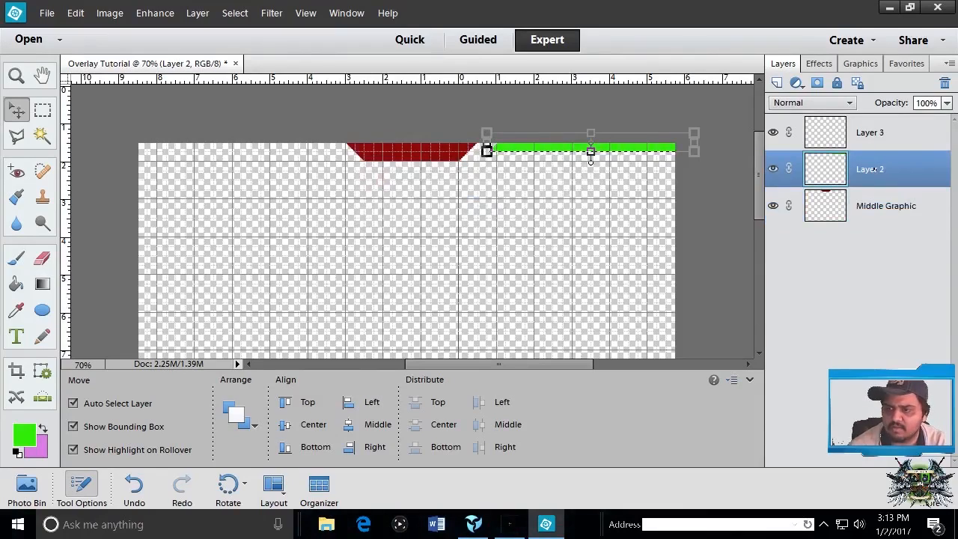
double_click(872, 169)
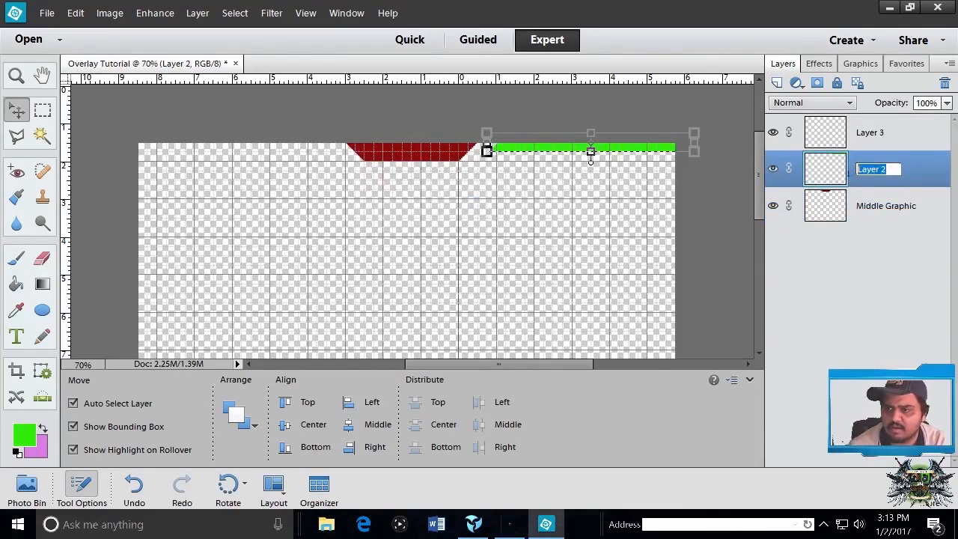
type("righ")
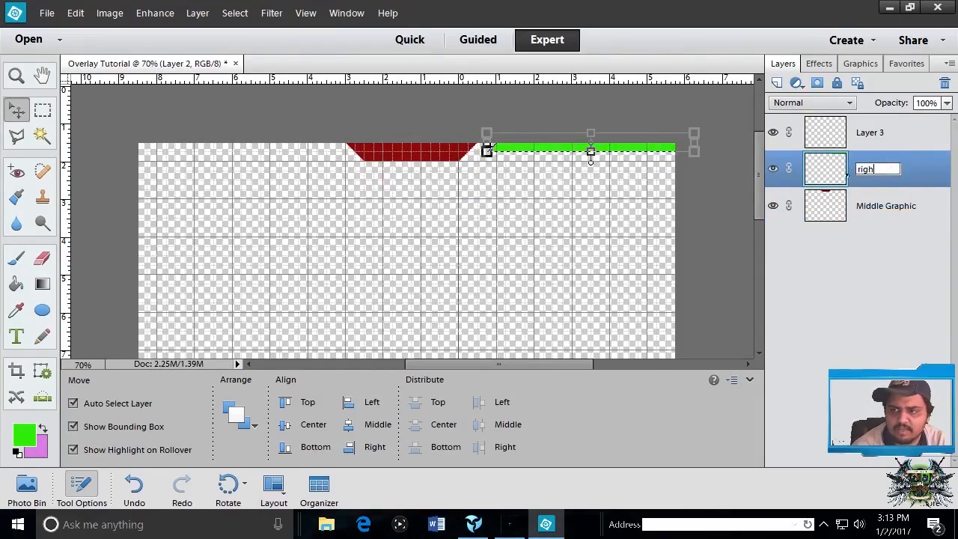
type("t top graphic")
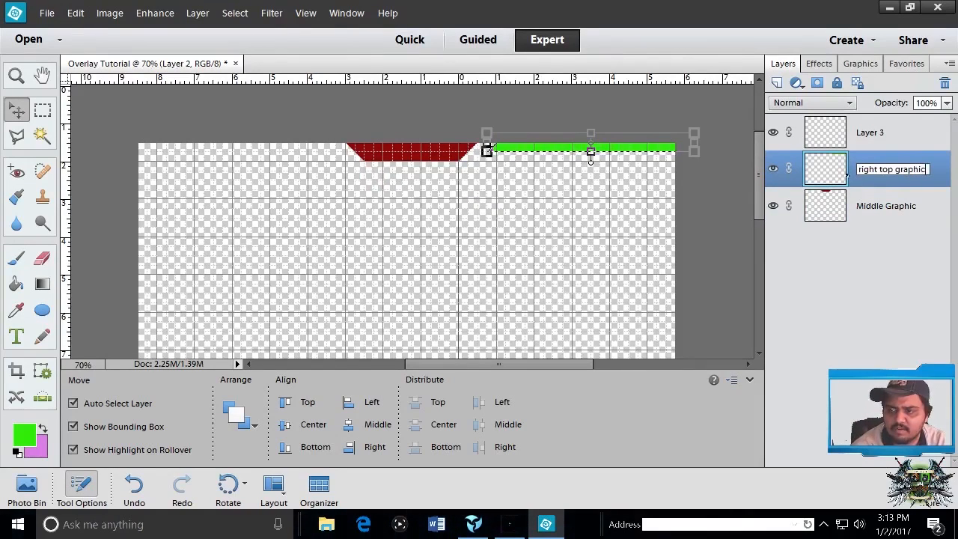
key("Return")
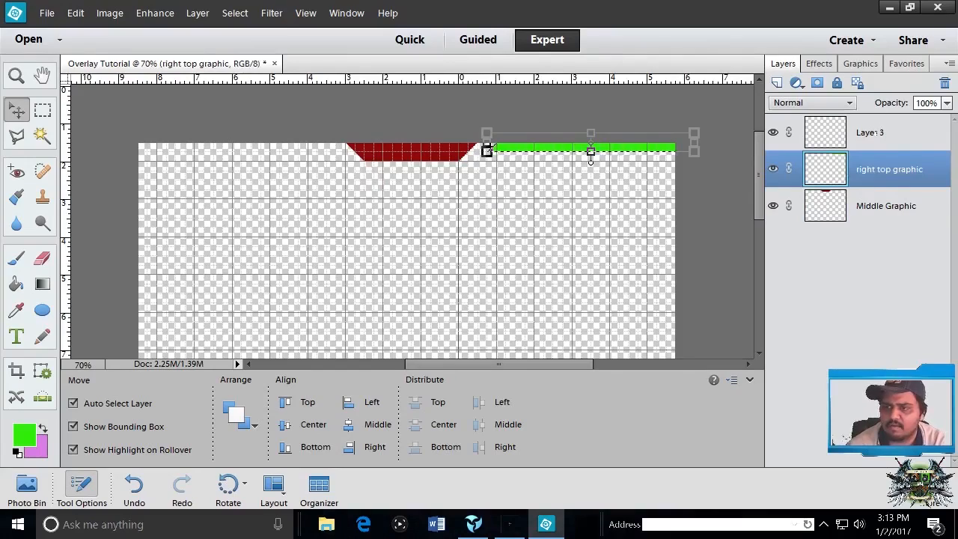
- Rename the empty uppermost layer as "left Top Graphic"
double_click(870, 132)
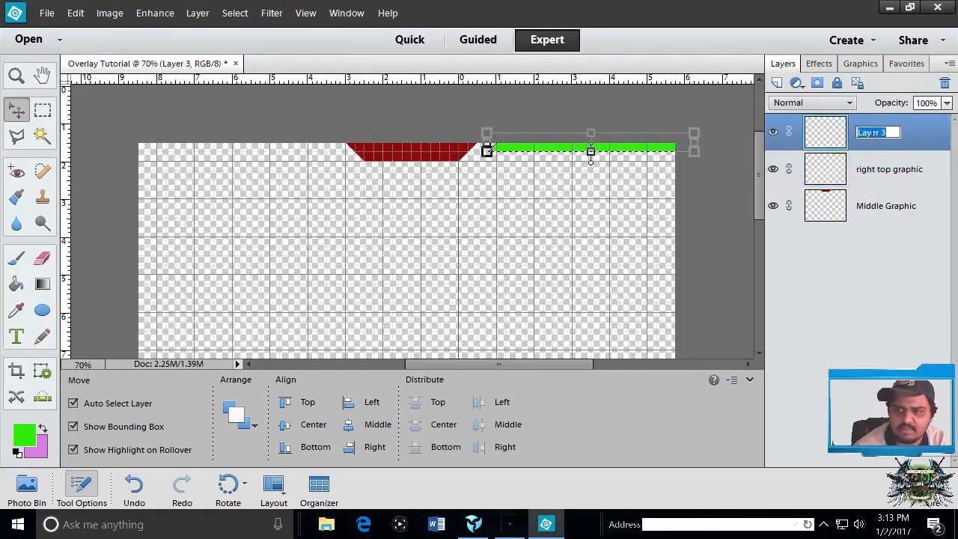
type("le")
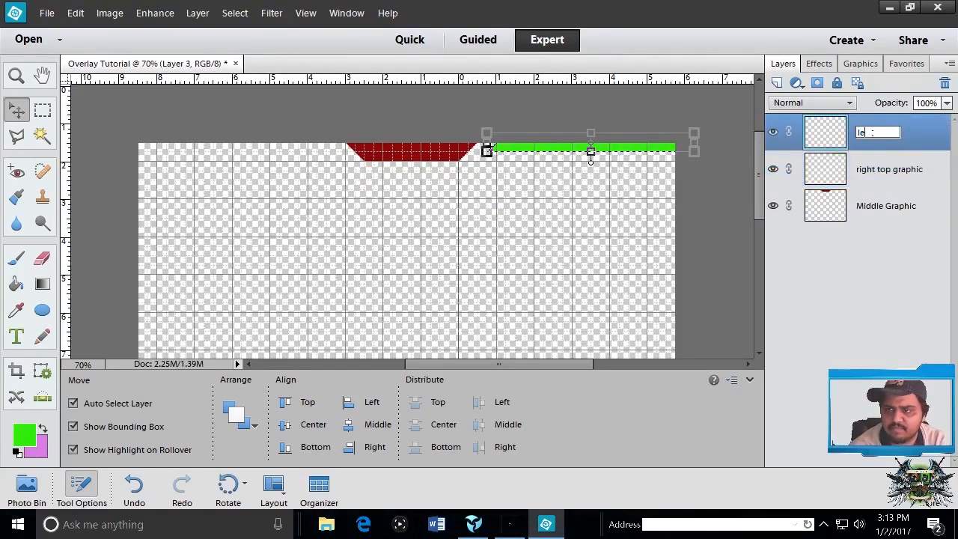
type("ft Top")
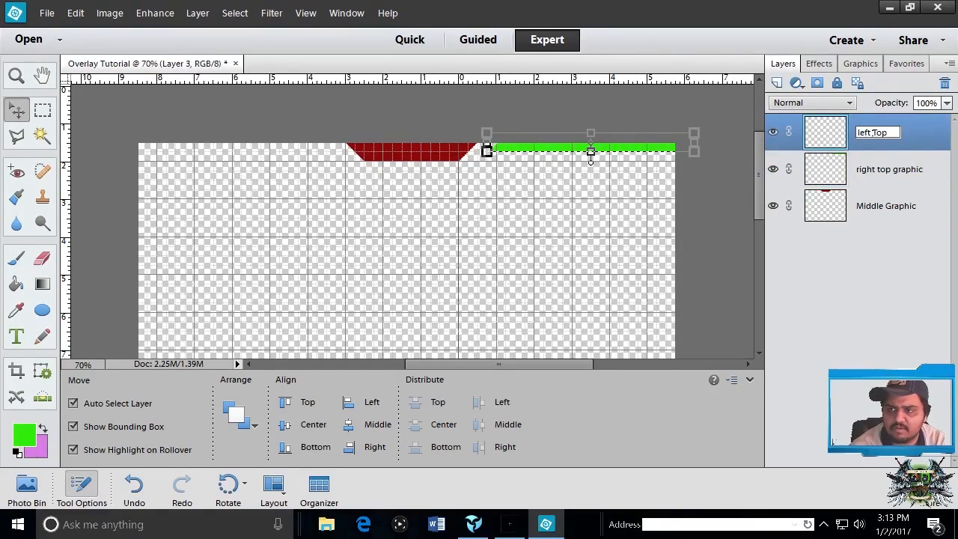
type(" Gra")
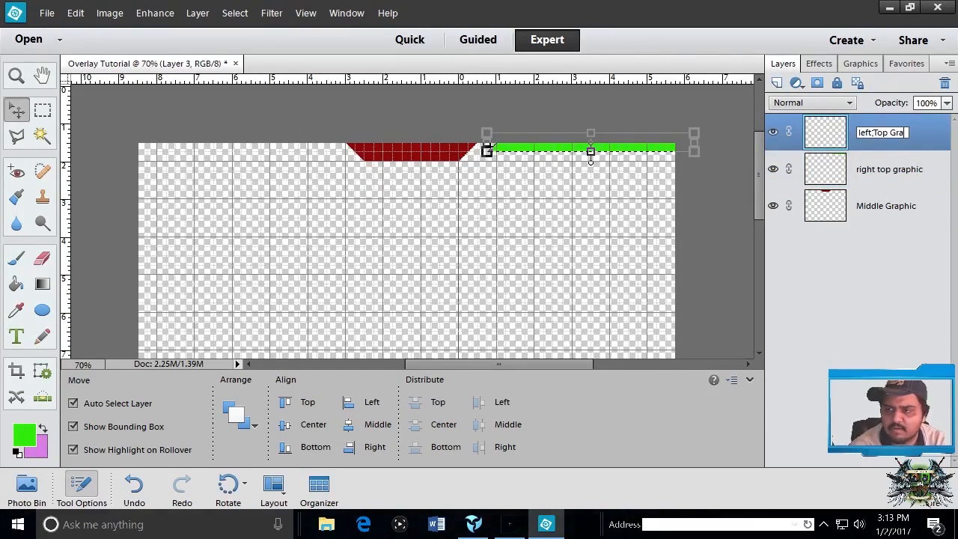
type("phic")
key("Return")
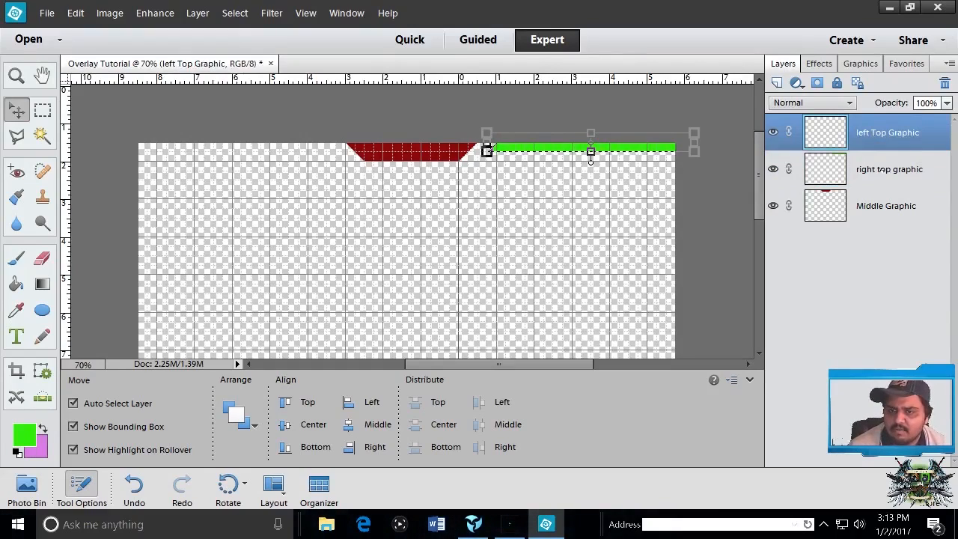
- Copy the selected green strip from the right top graphic layer and paste it onto the left Top Graphic layer
left_click(882, 169)
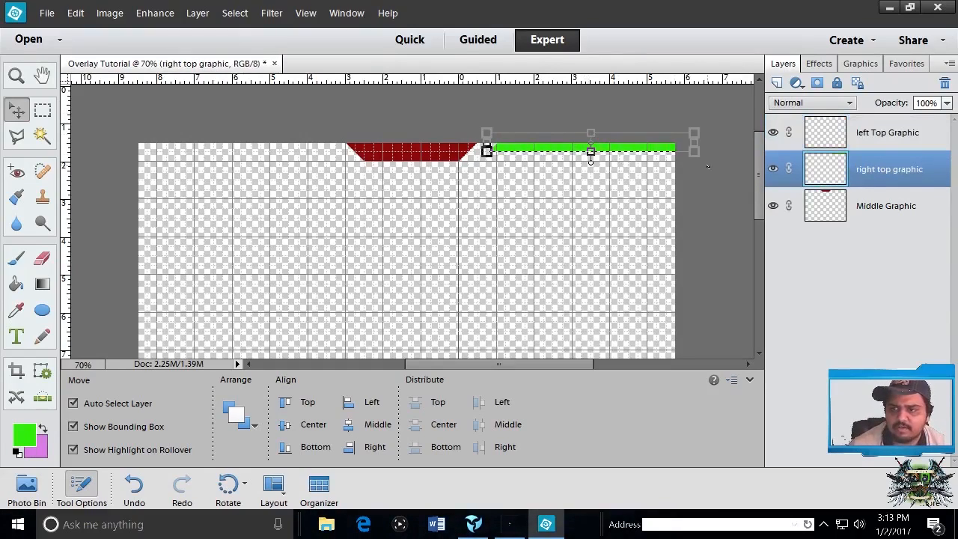
left_click(74, 11)
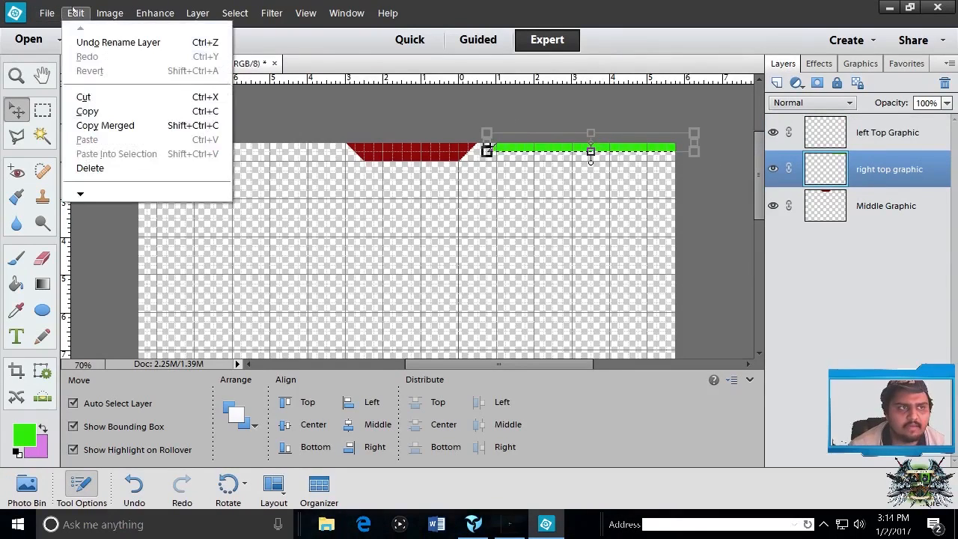
left_click(101, 113)
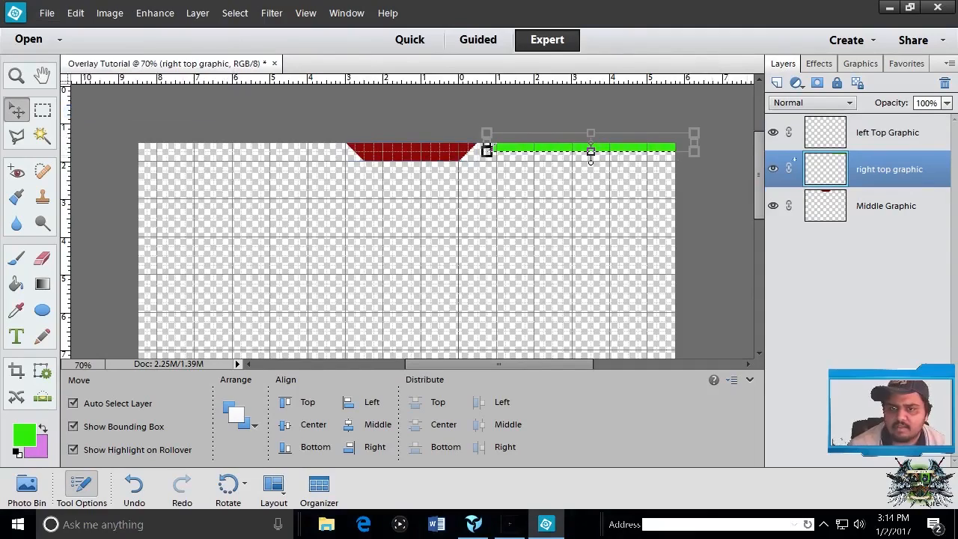
left_click(880, 135)
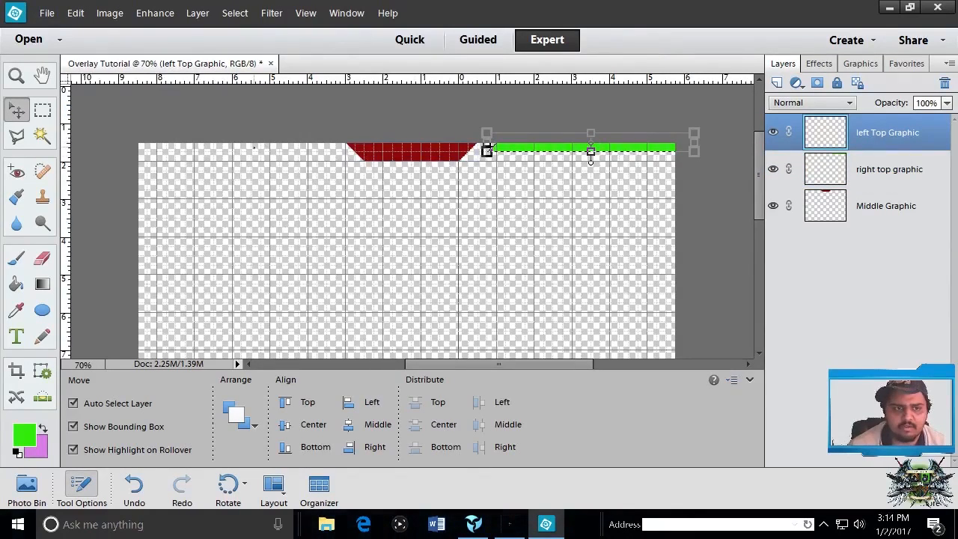
left_click(86, 11)
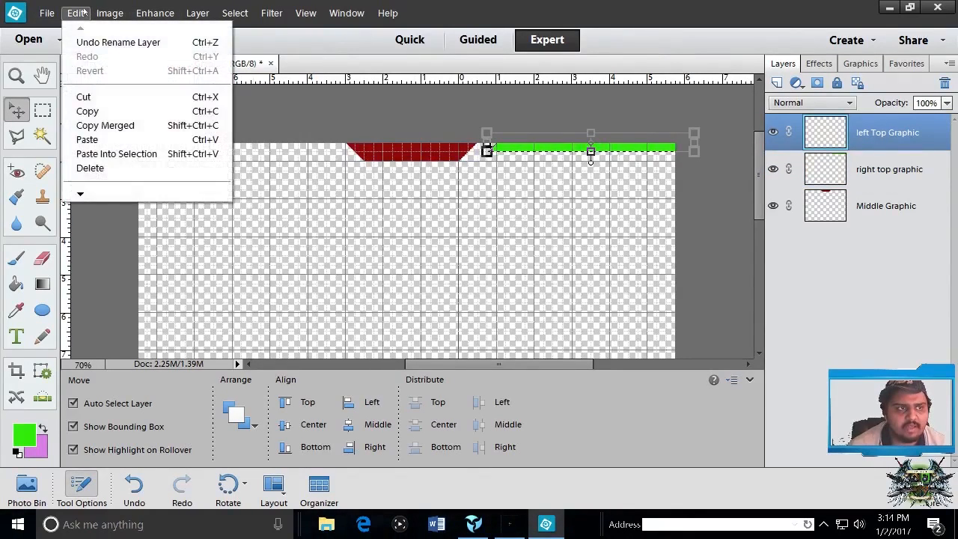
left_click(112, 139)
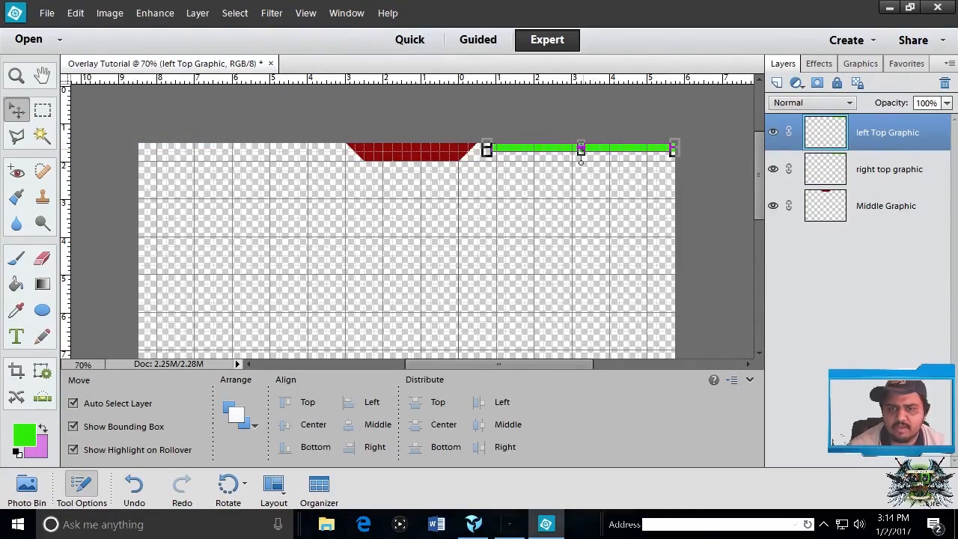
- Flip the pasted strip to -100% width and height and place it along the canvas's top edge, left of the trapezoid
left_click_drag(598, 148, 241, 157)
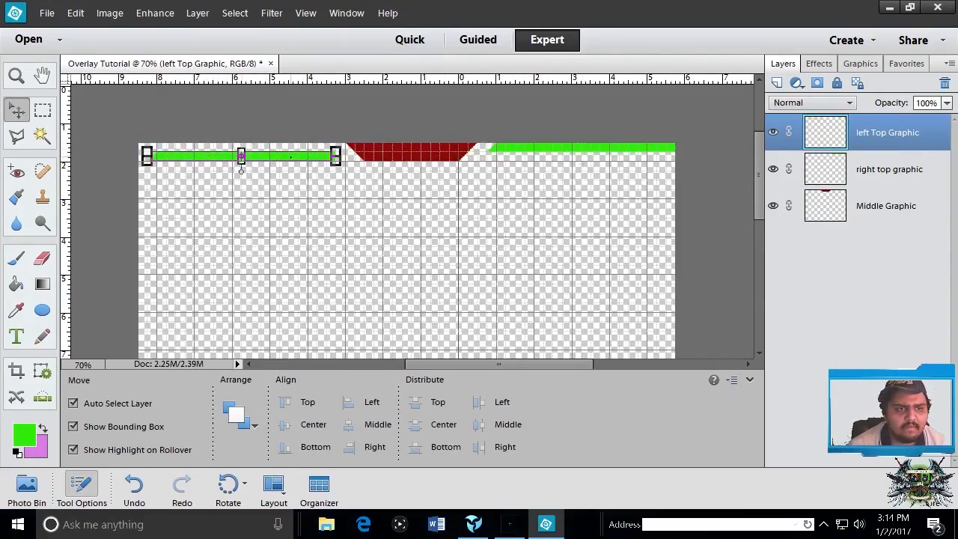
right_click(292, 160)
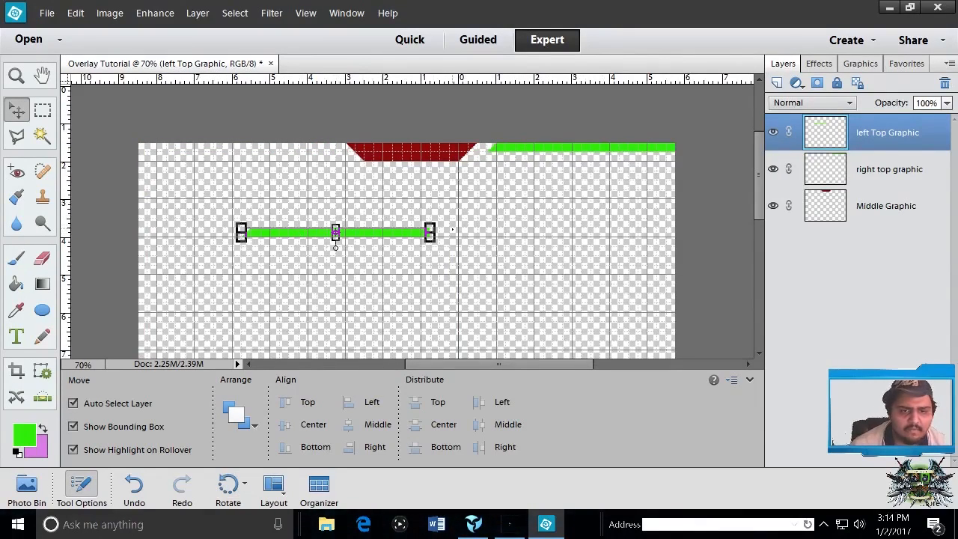
left_click_drag(433, 229, 416, 176)
left_click_drag(345, 244, 253, 236)
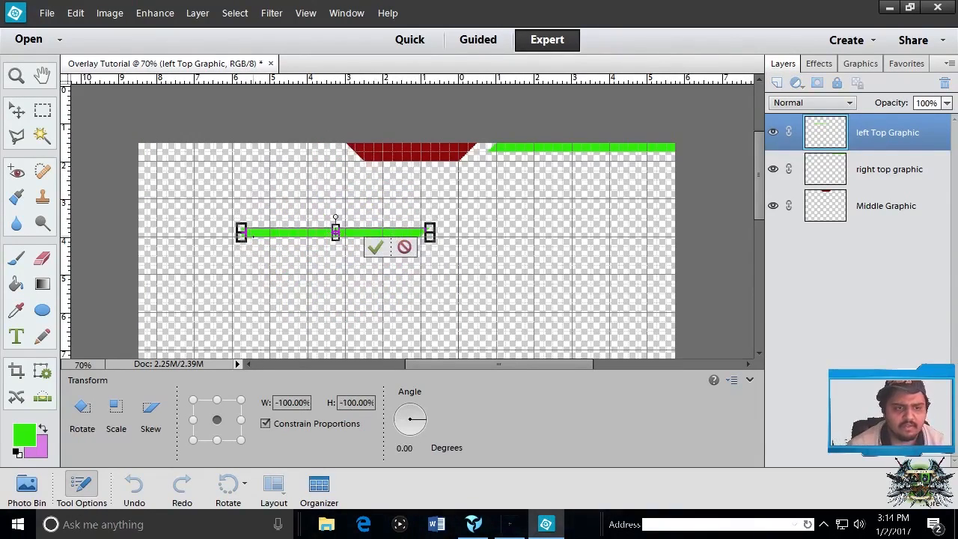
left_click(375, 247)
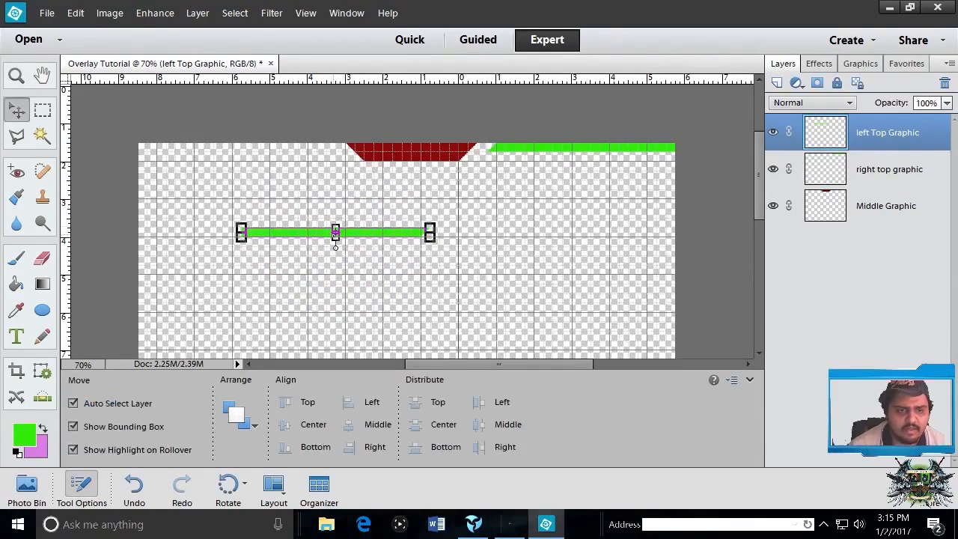
left_click_drag(293, 232, 199, 149)
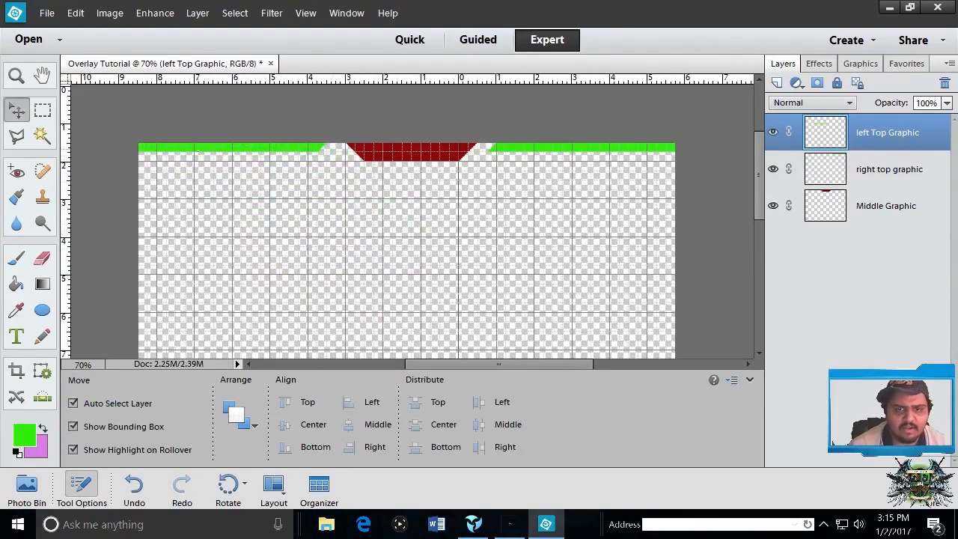
- Flip the left strip vertically so its slanted end parallels the trapezoid's side, keep it in the top-left corner, and deselect it
left_click_drag(198, 150, 263, 151)
left_click(272, 182)
left_click(628, 237)
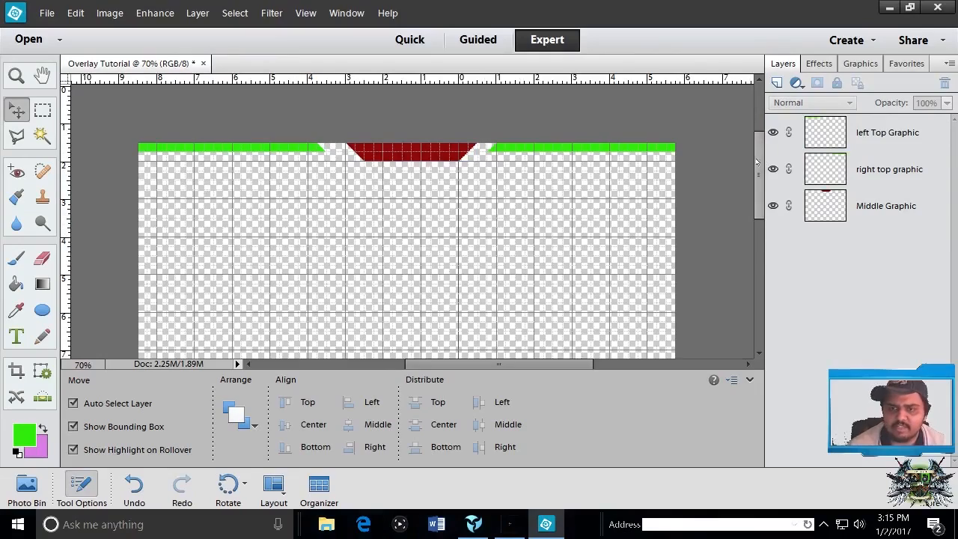
- Add a new empty layer above the left Top Graphic layer with the Move tool active
mouse_move(755, 162)
left_mouse_down()
mouse_move(765, 222)
mouse_move(768, 133)
mouse_move(773, 169)
mouse_move(773, 139)
mouse_move(774, 155)
mouse_move(763, 200)
mouse_move(766, 141)
mouse_move(764, 149)
left_mouse_up()
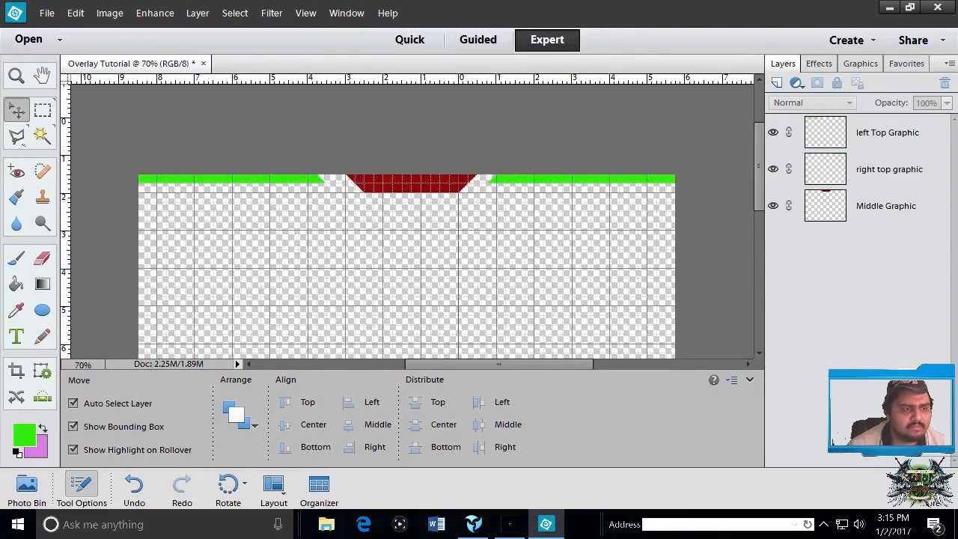
left_click(18, 137)
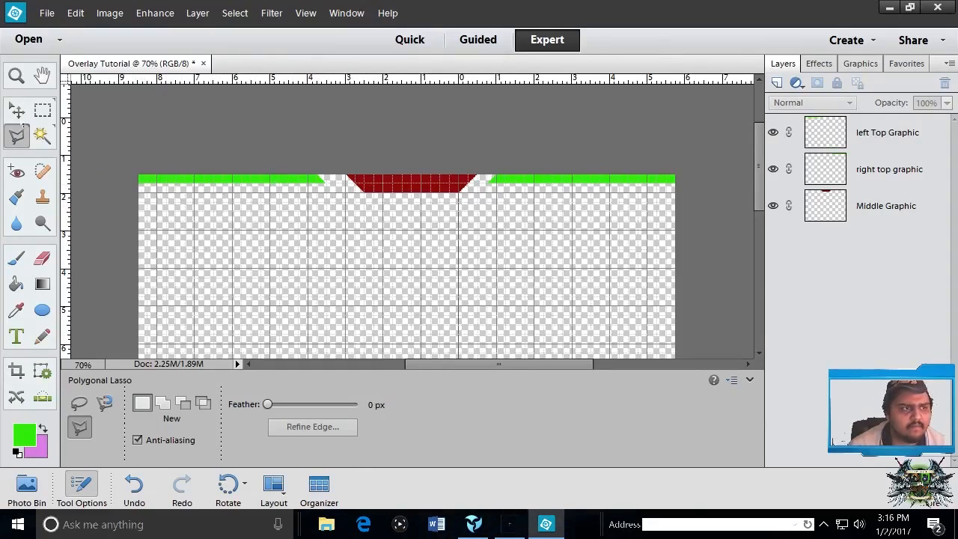
left_click(16, 110)
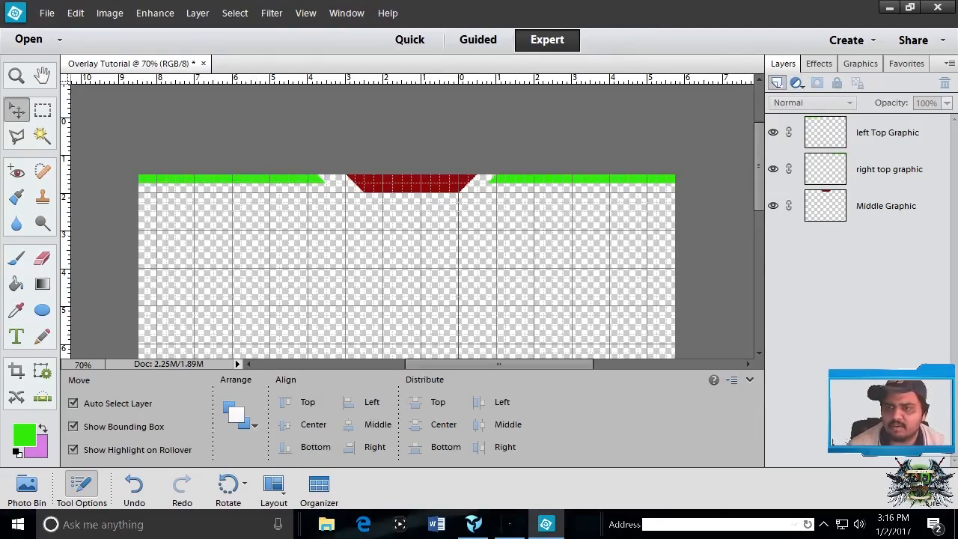
left_click(776, 82)
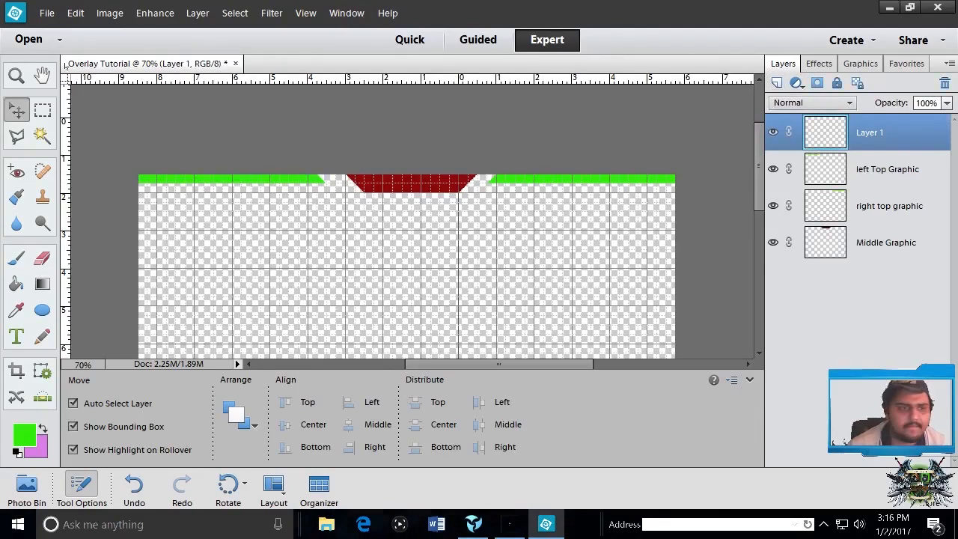
- Paste another copy of the green strip as a separate layer directly above the left Top Graphic layer
left_click(218, 180)
left_click(76, 12)
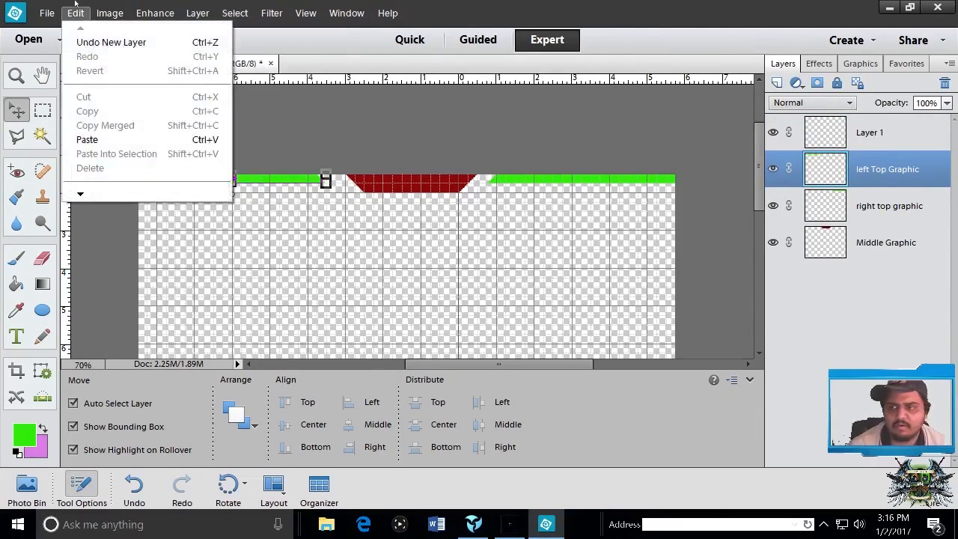
left_click(878, 171)
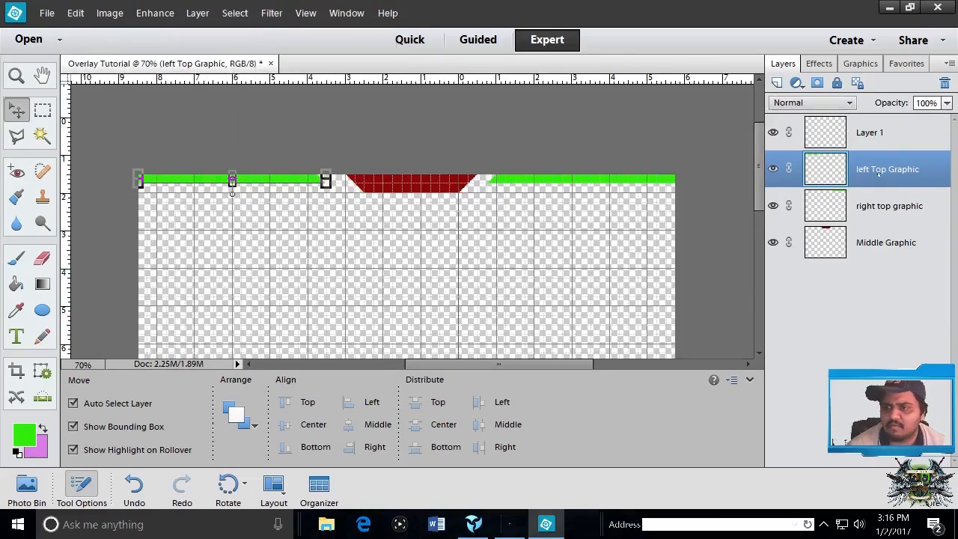
left_click(78, 13)
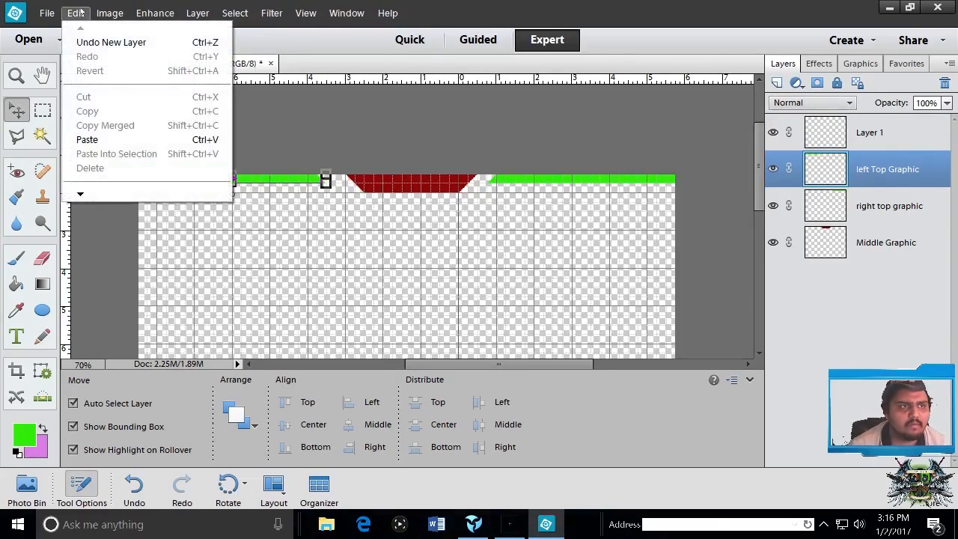
left_click(79, 12)
left_click(80, 13)
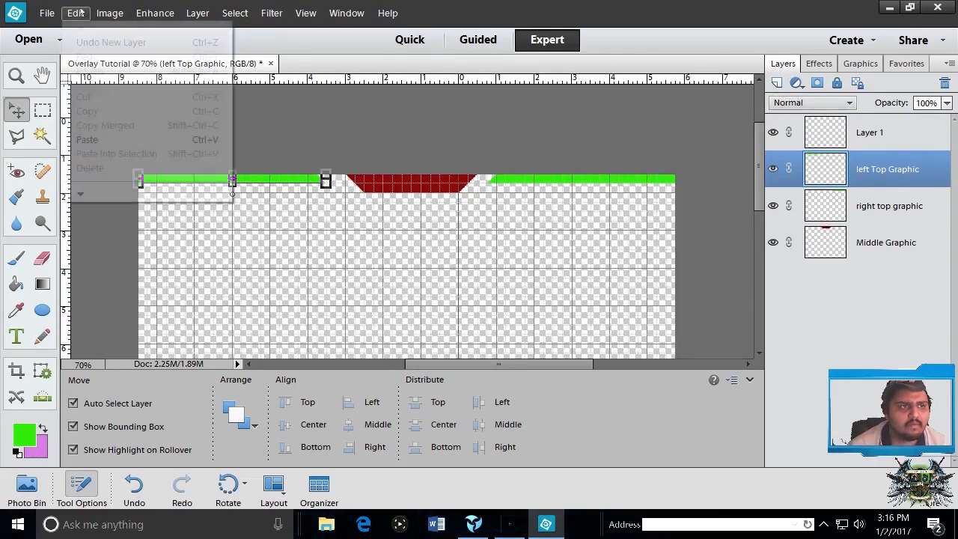
left_click(113, 139)
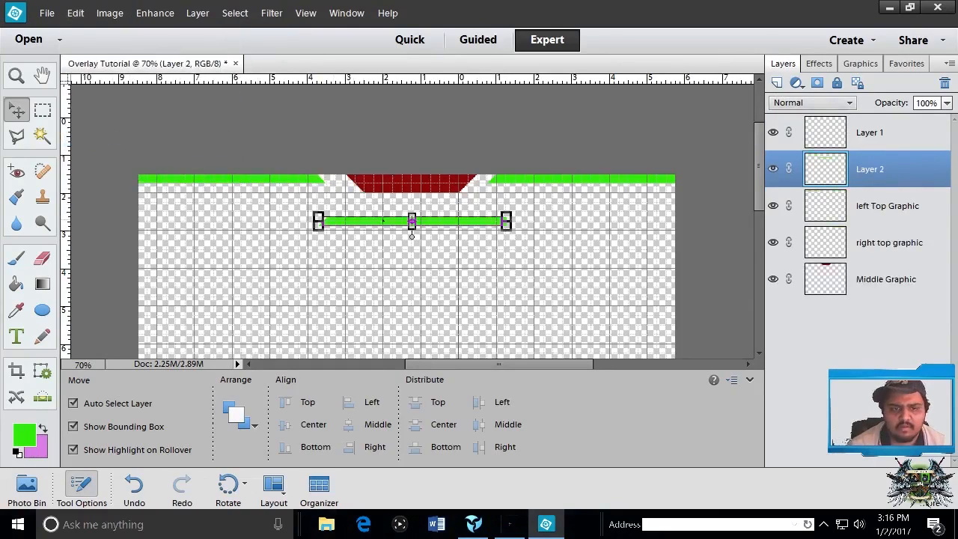
- Place the pasted strip just below the right green strip against the canvas's right edge, scale it to 85.74%, and deselect it
left_click_drag(383, 221, 589, 188)
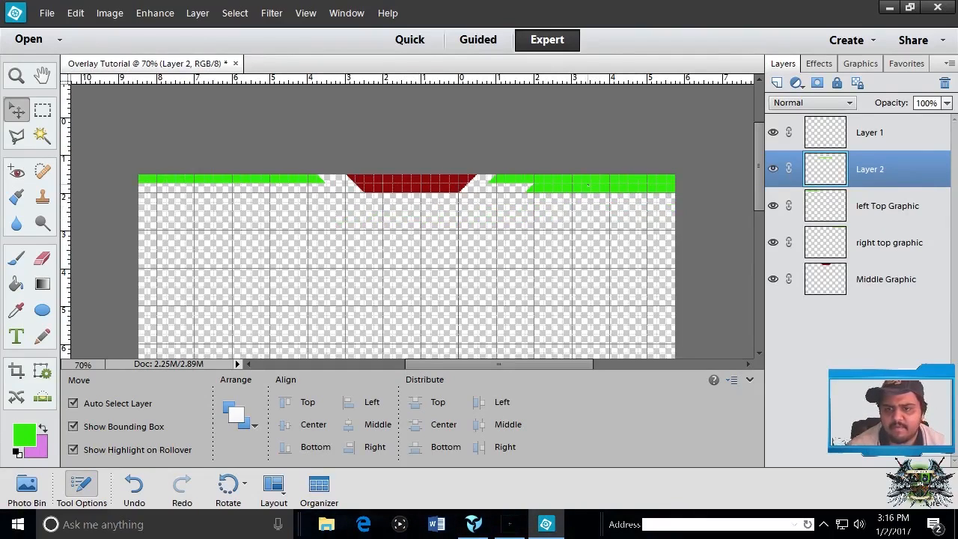
left_click(588, 185)
left_click_drag(712, 187, 685, 187)
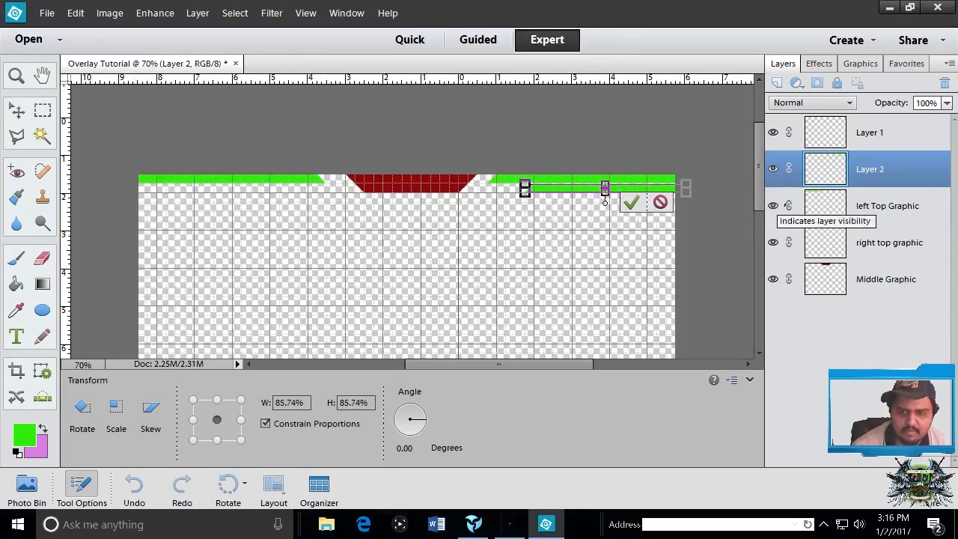
left_click(631, 202)
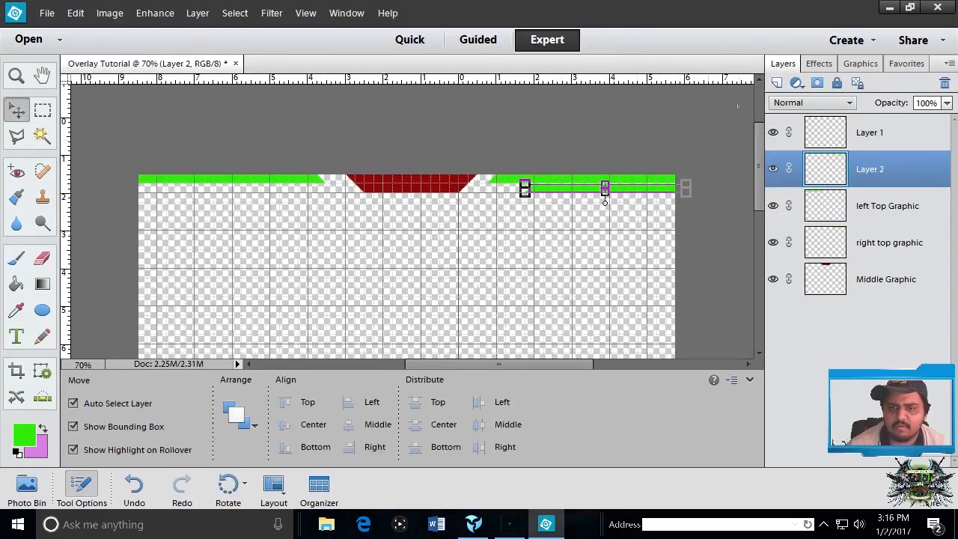
left_click(716, 146)
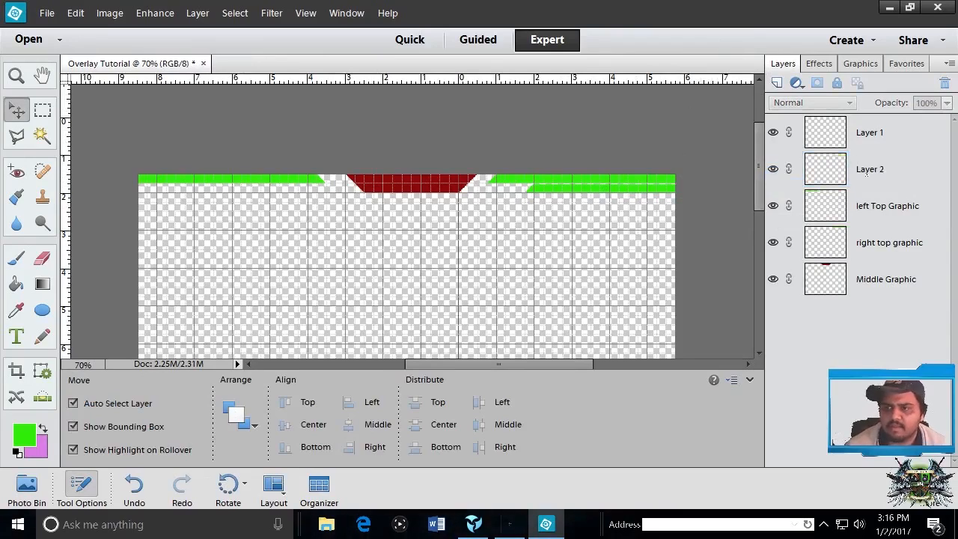
left_click(865, 124)
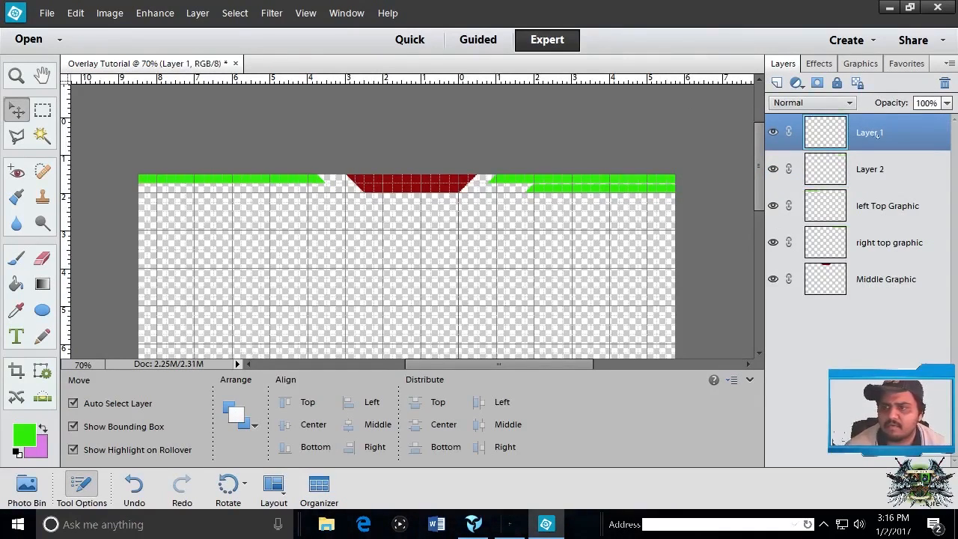
left_click(873, 171)
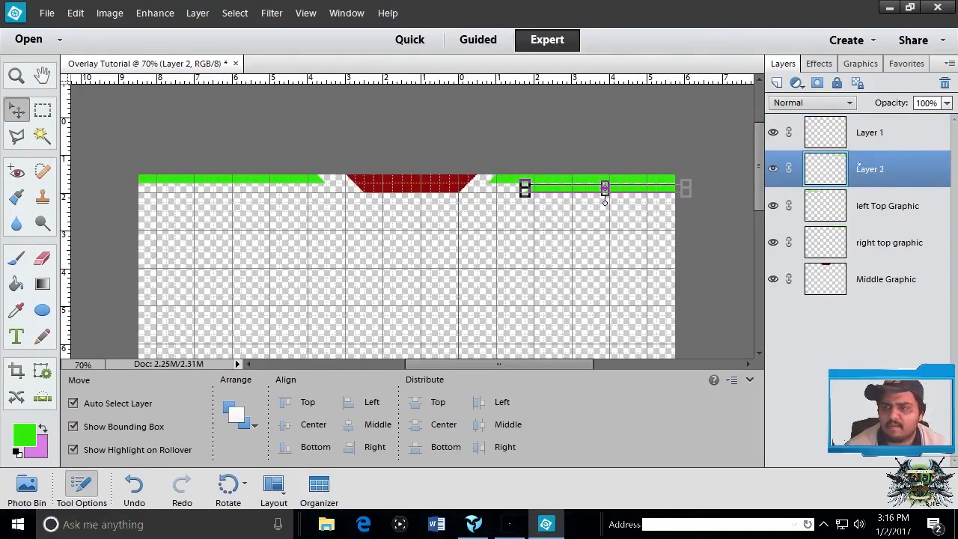
left_click(859, 135)
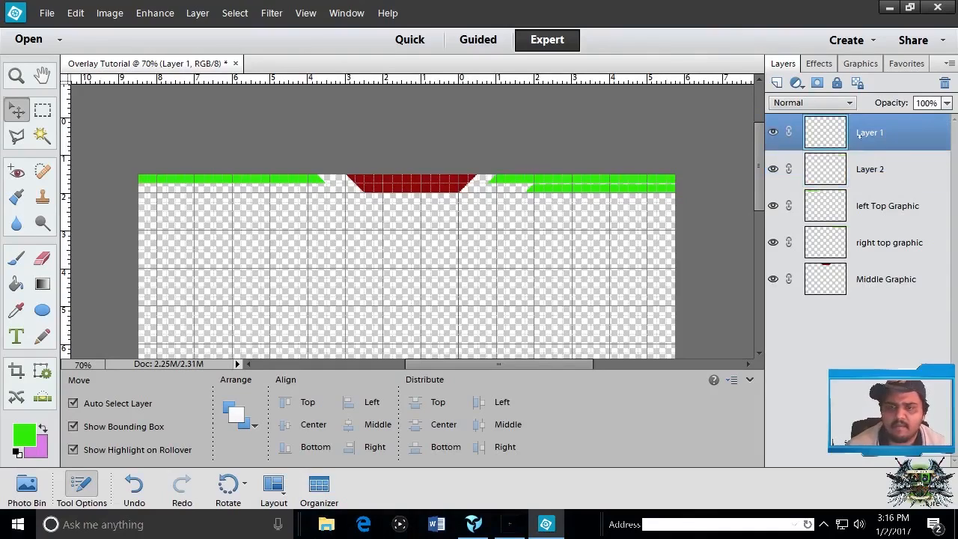
left_click(871, 178)
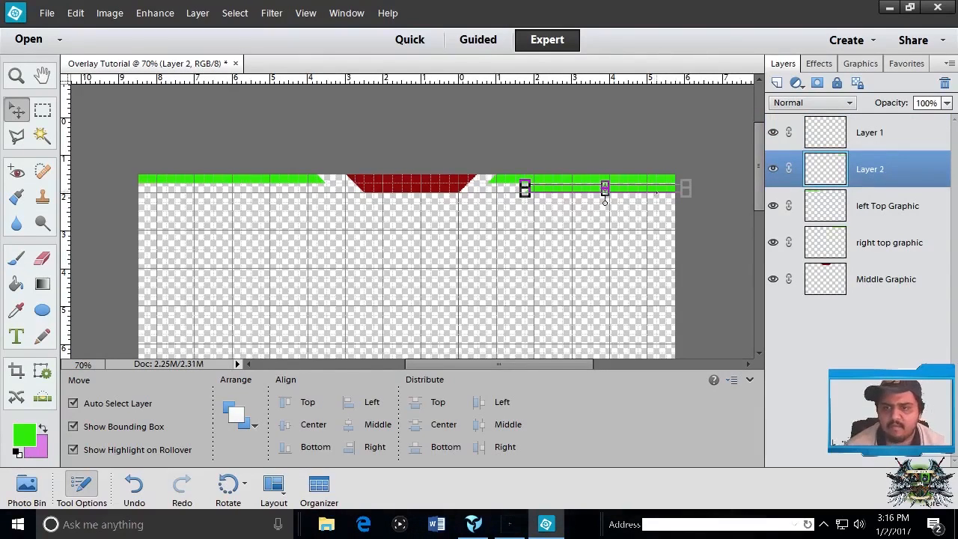
right_click(660, 186)
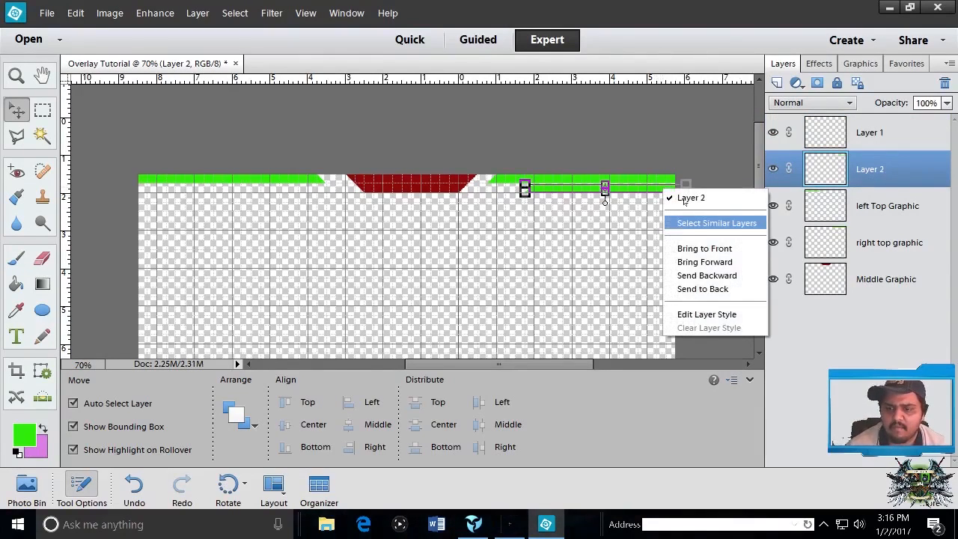
left_click(627, 187)
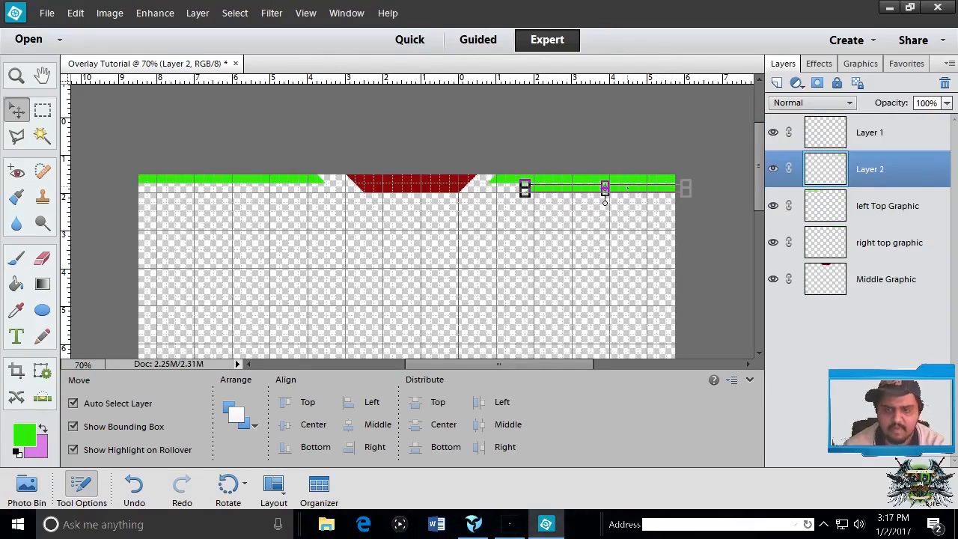
key("Delete")
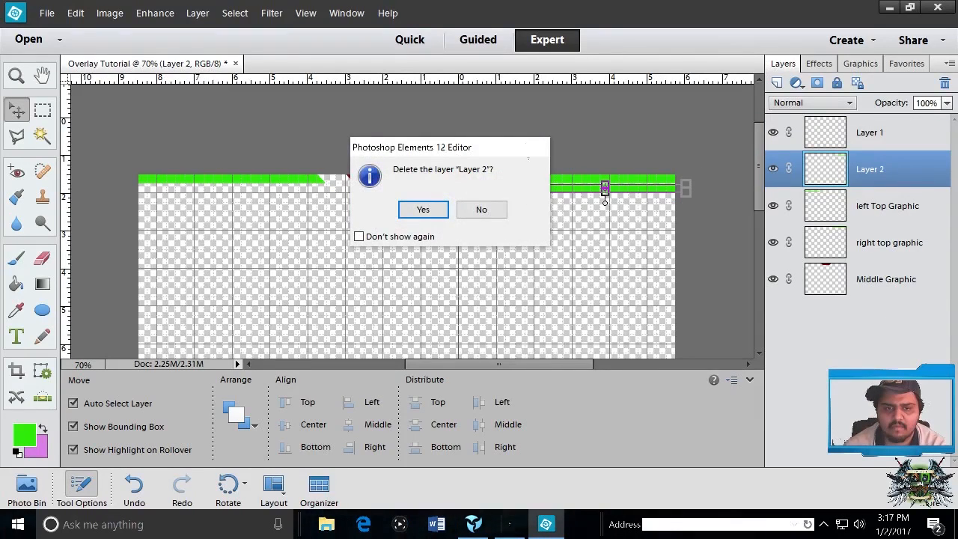
left_click(483, 210)
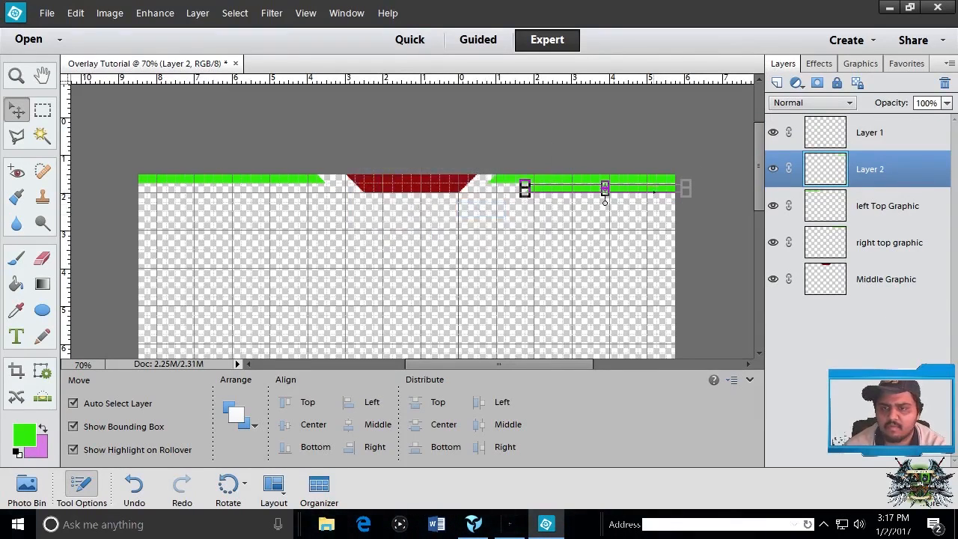
right_click(657, 188)
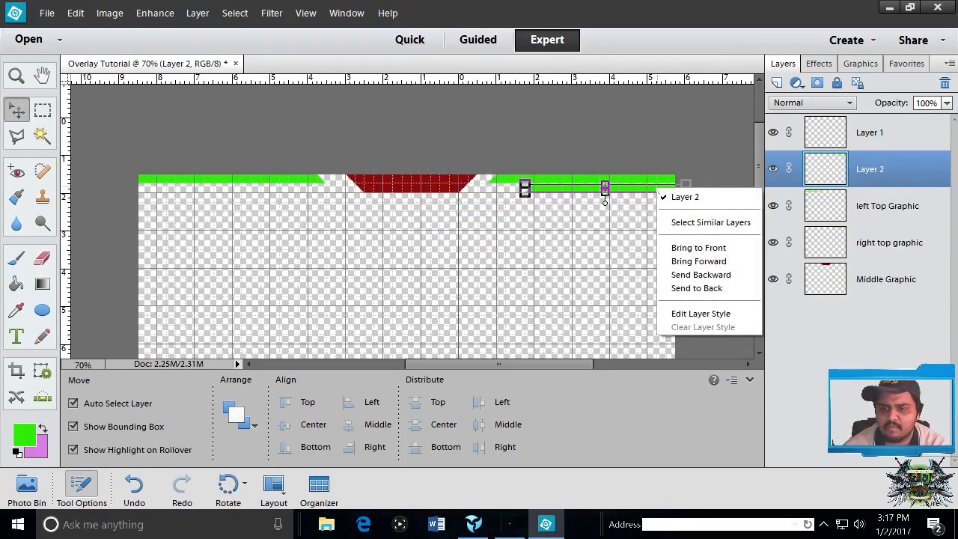
left_click(724, 119)
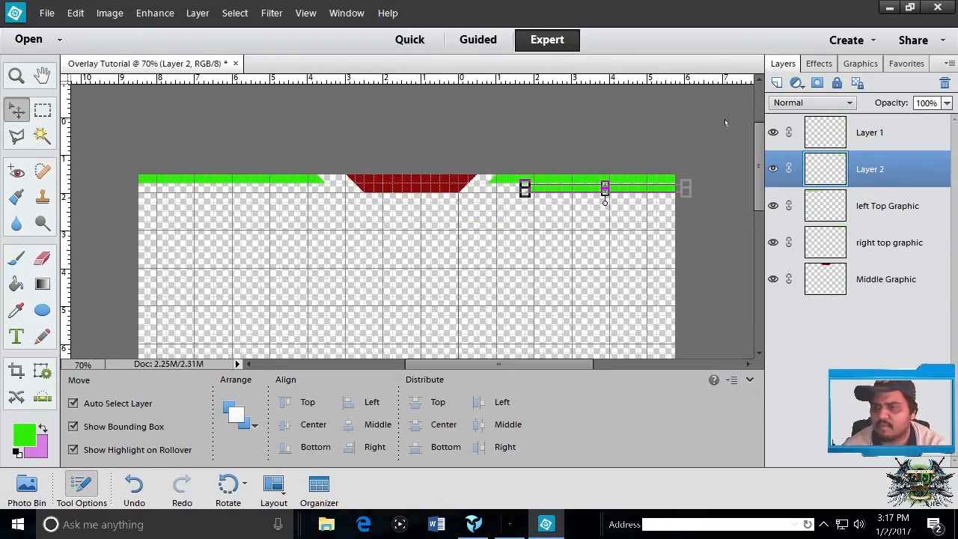
- Rename Layer 2, which holds the lower right green strip, as "right bottom overlay"
right_click(894, 169)
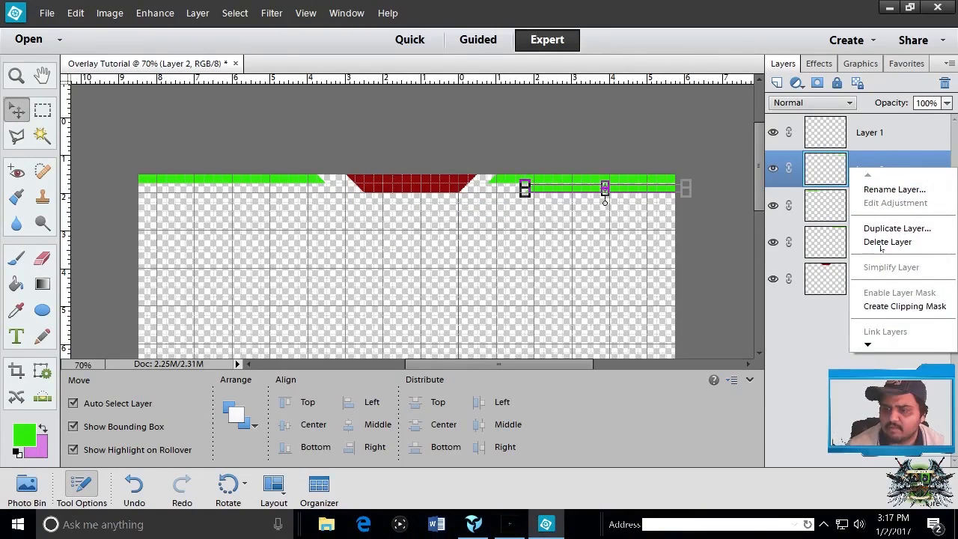
left_click(890, 191)
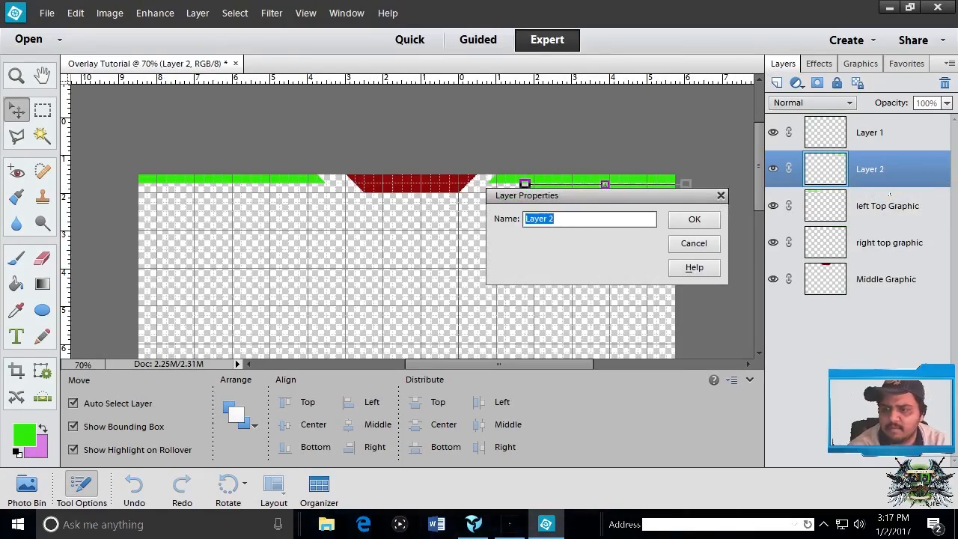
type("right bott")
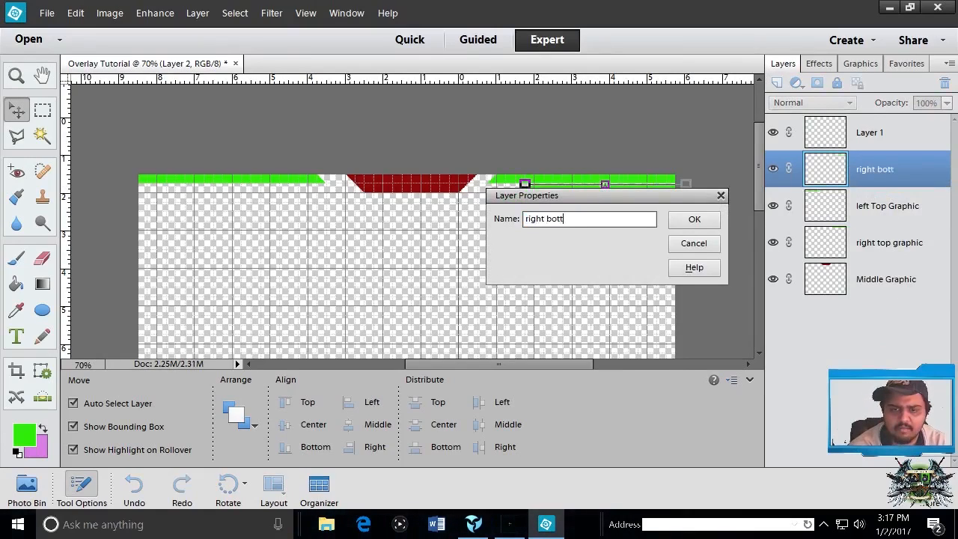
type("om overlay")
key("Return")
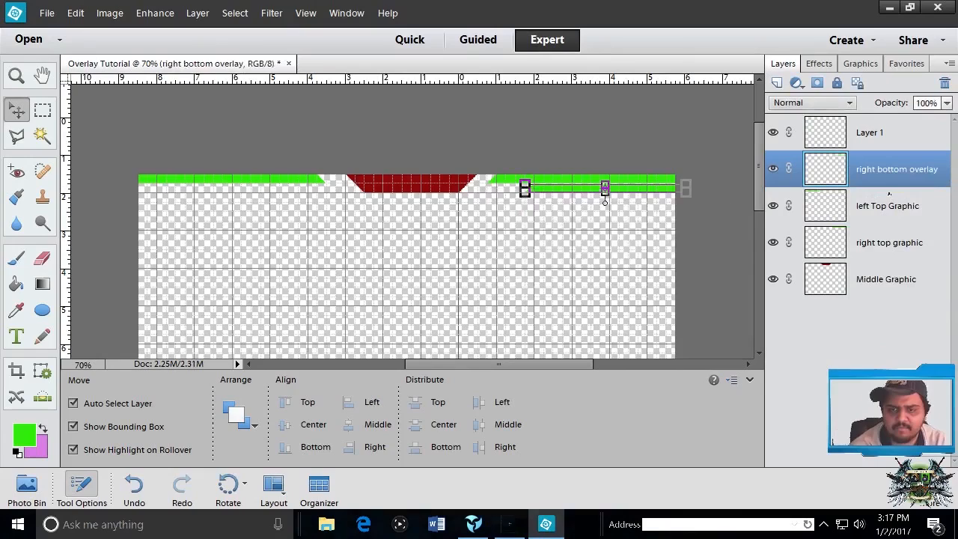
- Rename the empty Layer 1 at the top of the layer stack as "left botom overlay"
left_click(872, 138)
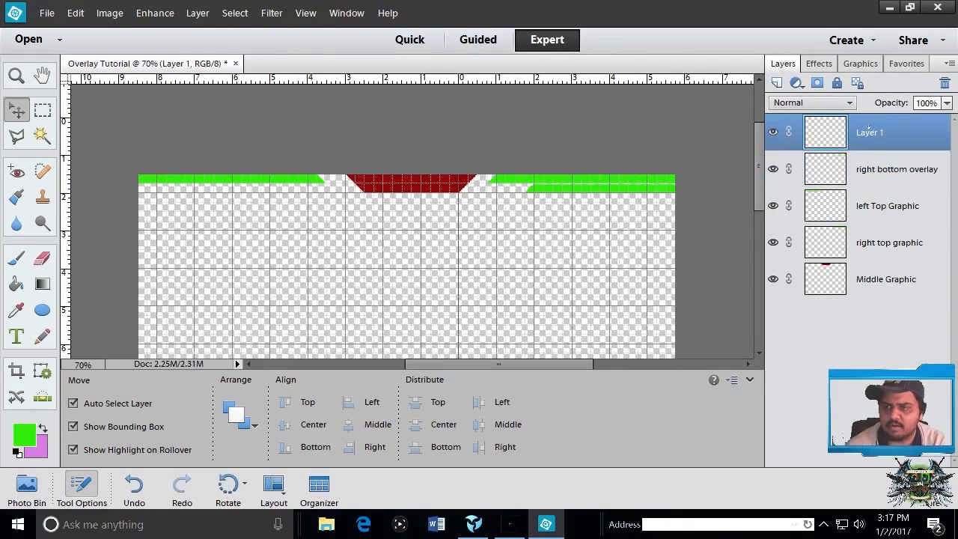
double_click(872, 131)
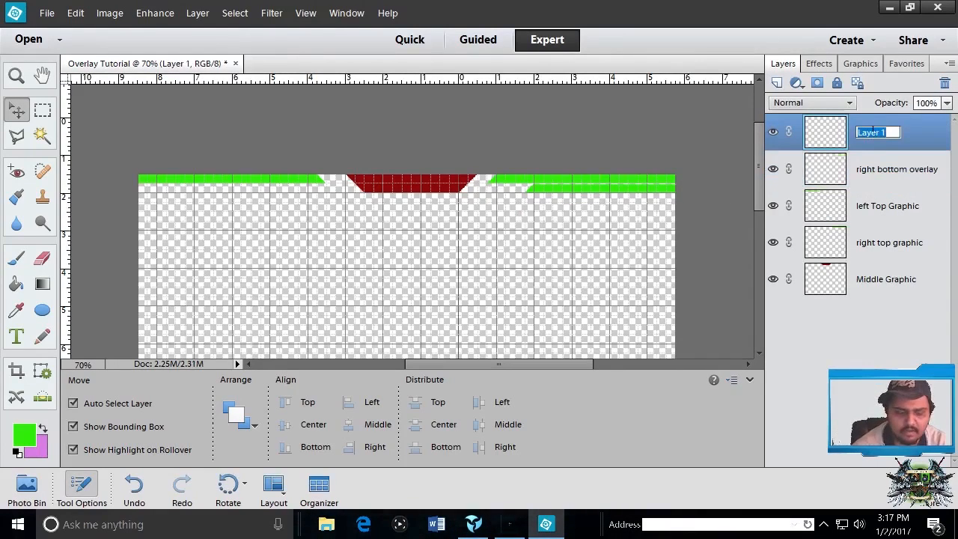
type("left bot")
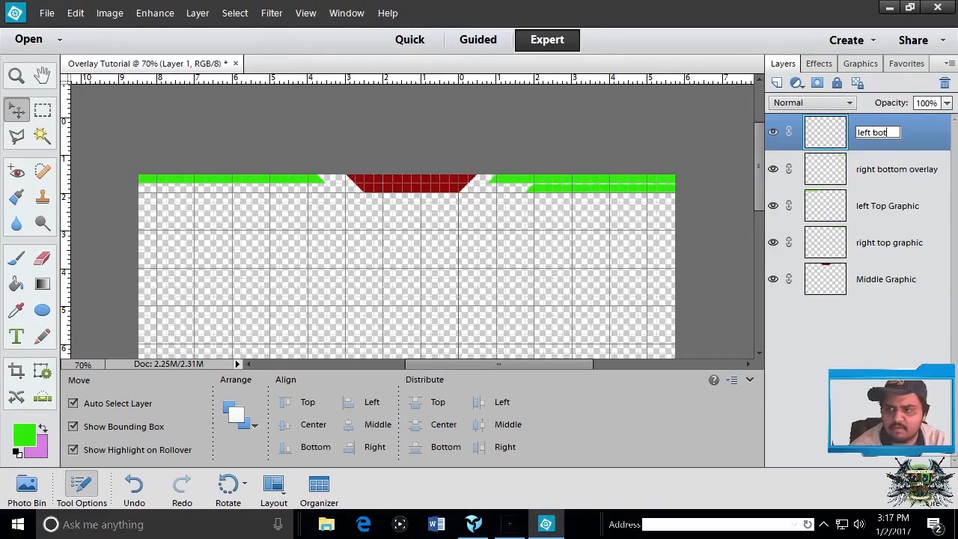
type("tom ")
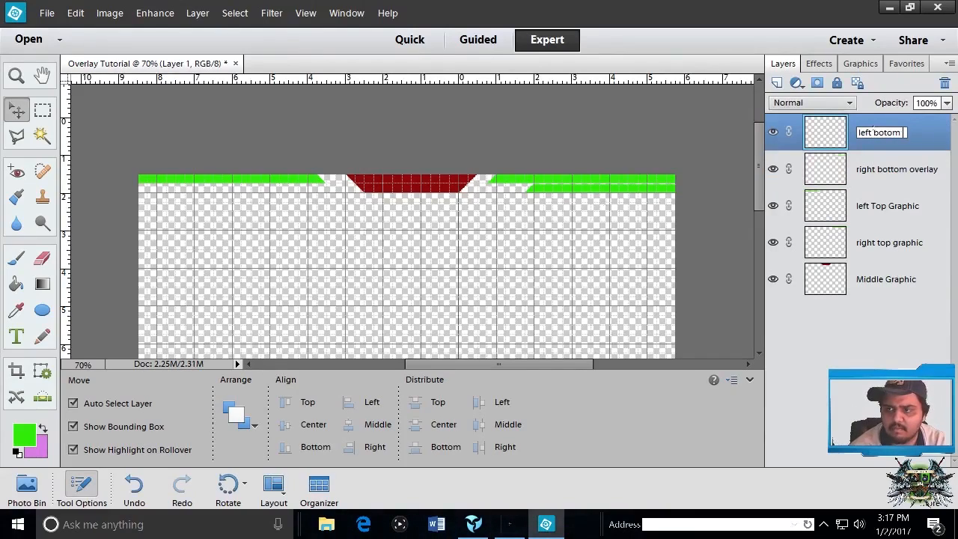
type("overlay")
key("Return")
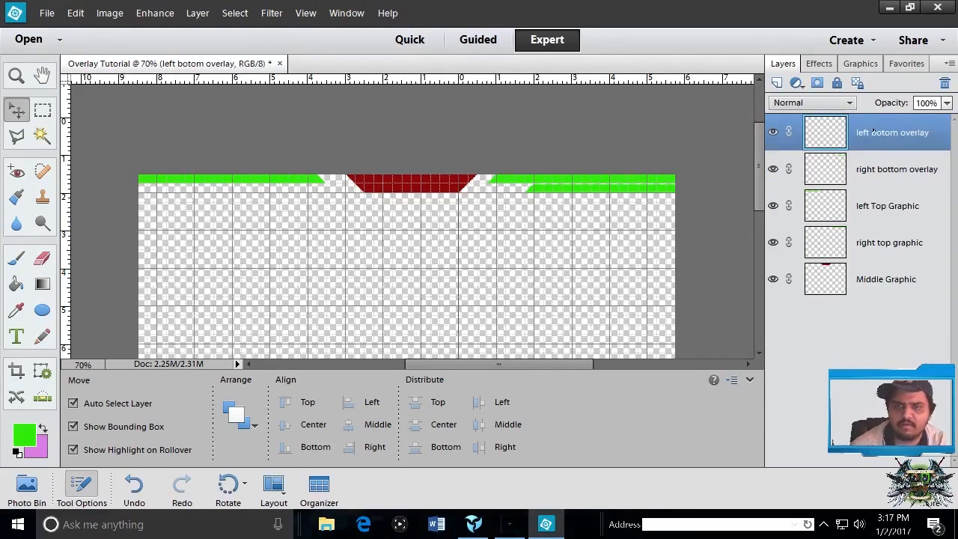
- Paste the green strip into the left botom overlay layer, rotate it 180 degrees, and apply the rotation
left_click(75, 13)
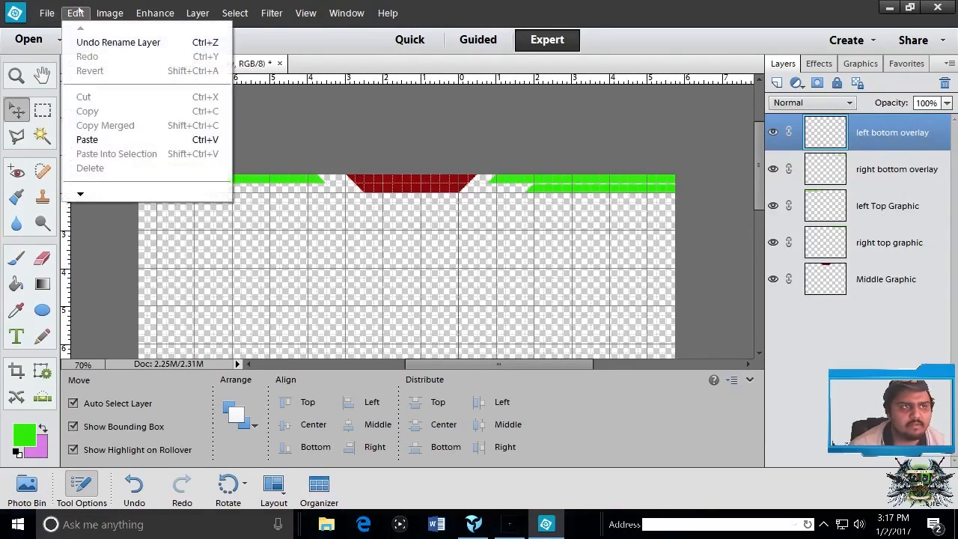
left_click(109, 139)
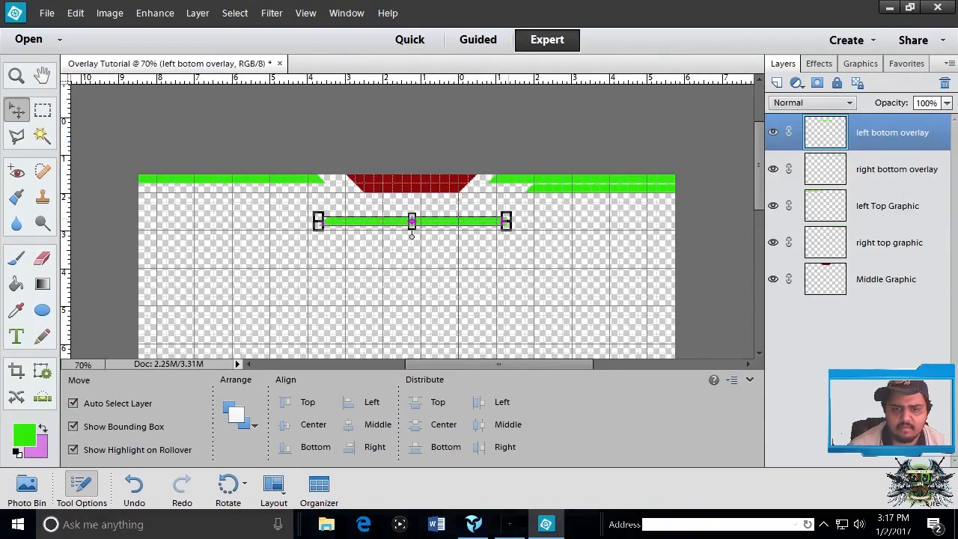
left_click_drag(412, 236, 410, 153)
left_click_drag(313, 231, 313, 225)
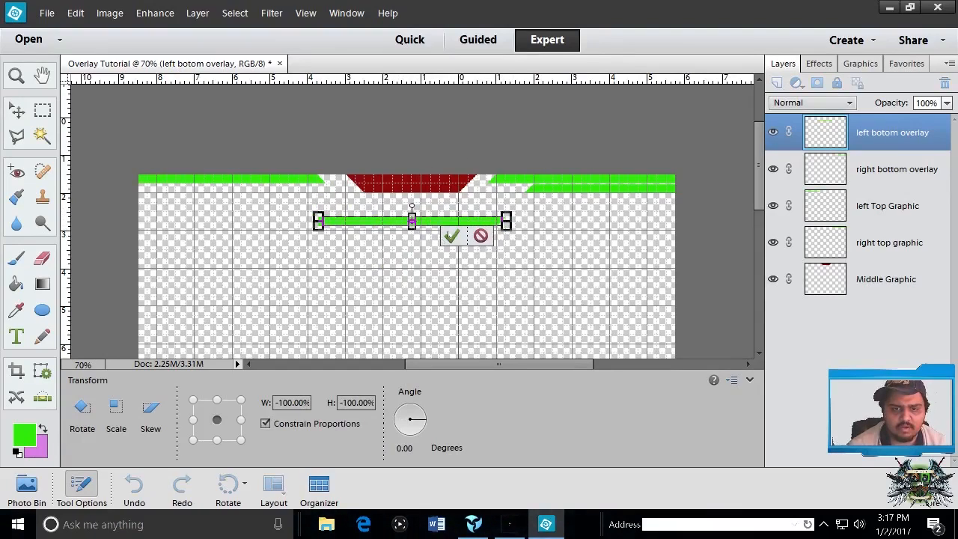
left_click(451, 236)
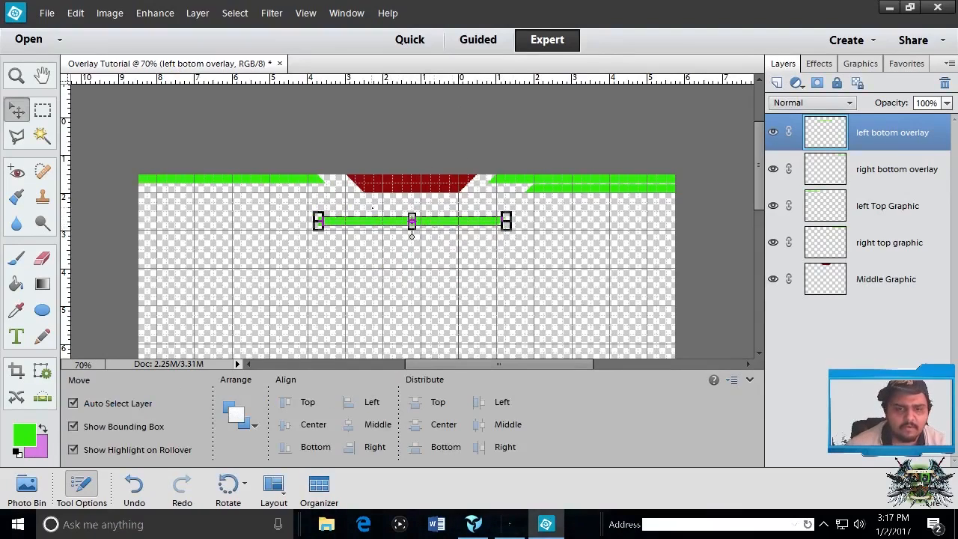
- Try to flip the pasted strip vertically and place it just below the left top green strip, extending past the canvas's left edge
mouse_move(412, 219)
left_mouse_down()
mouse_move(411, 237)
mouse_move(411, 229)
left_mouse_up()
key("ctrl+z")
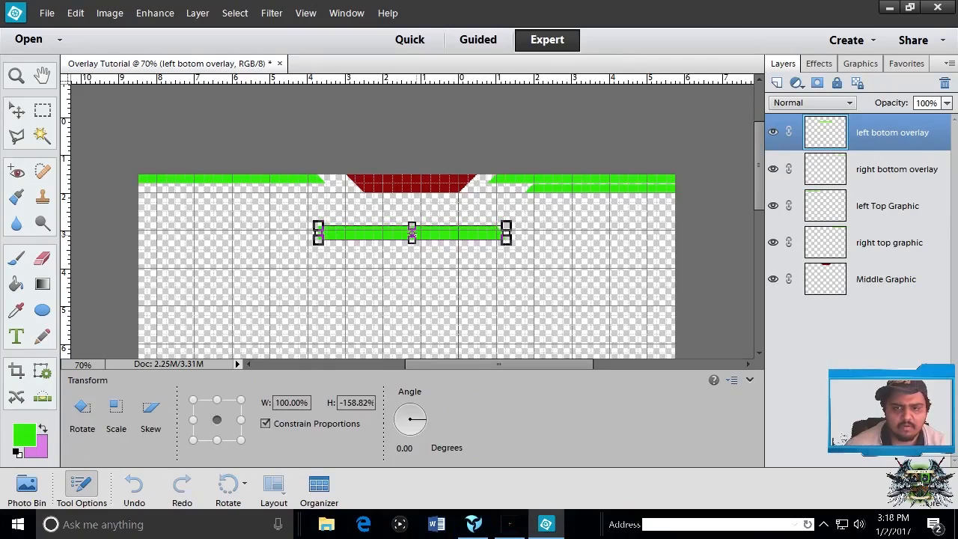
key("ctrl+y")
left_click_drag(412, 229, 266, 190)
left_click(452, 240)
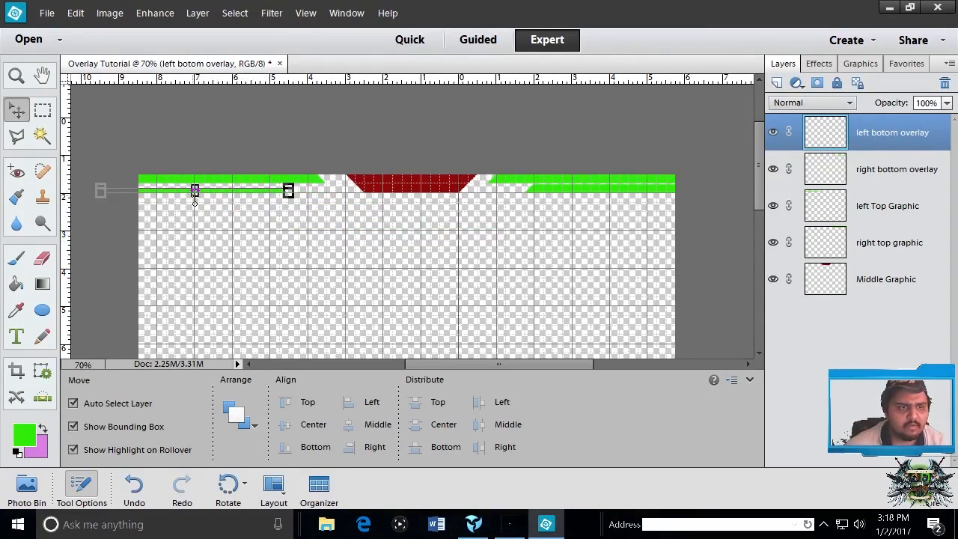
mouse_move(195, 192)
left_mouse_down()
mouse_move(194, 201)
mouse_move(195, 190)
left_mouse_up()
left_click(234, 204)
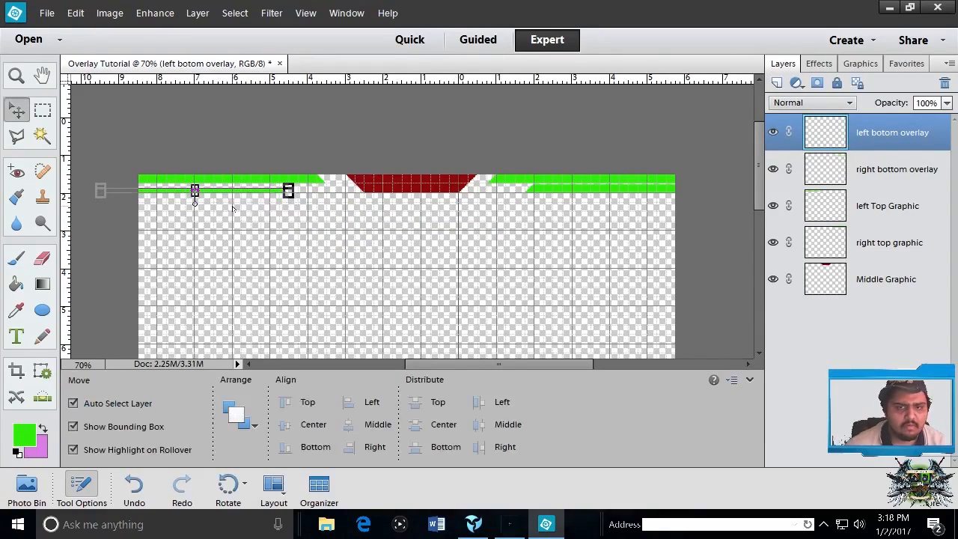
- Delete the left botom overlay layer together with its green strip
right_click(228, 192)
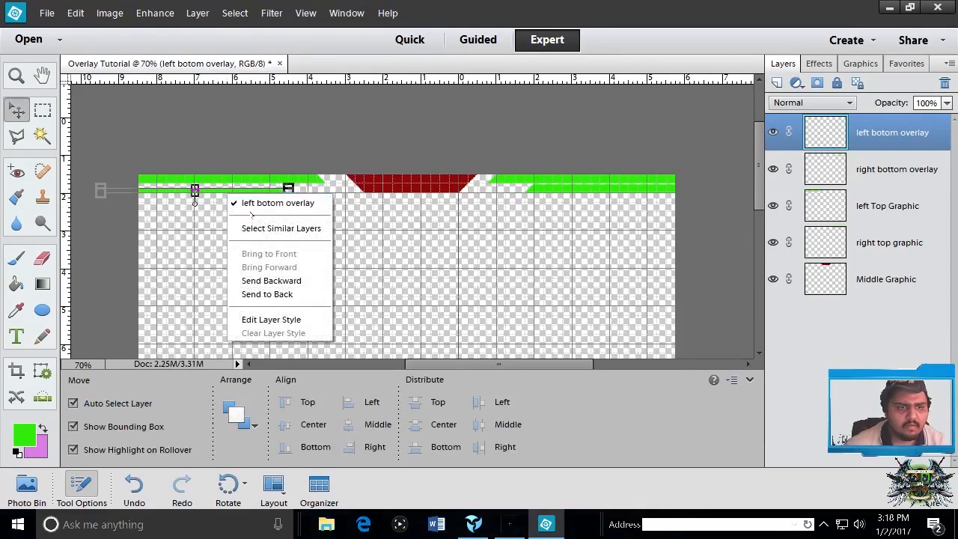
key("Escape")
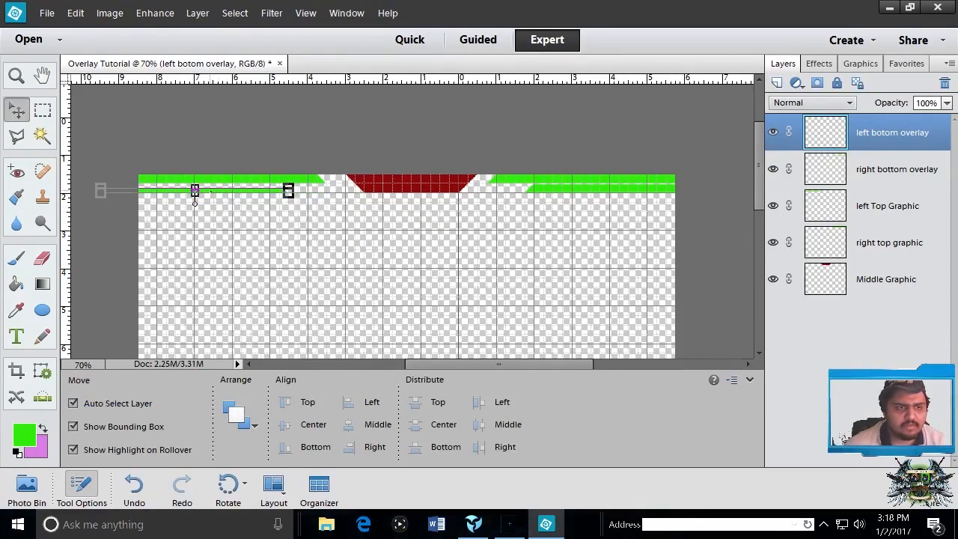
key("Delete")
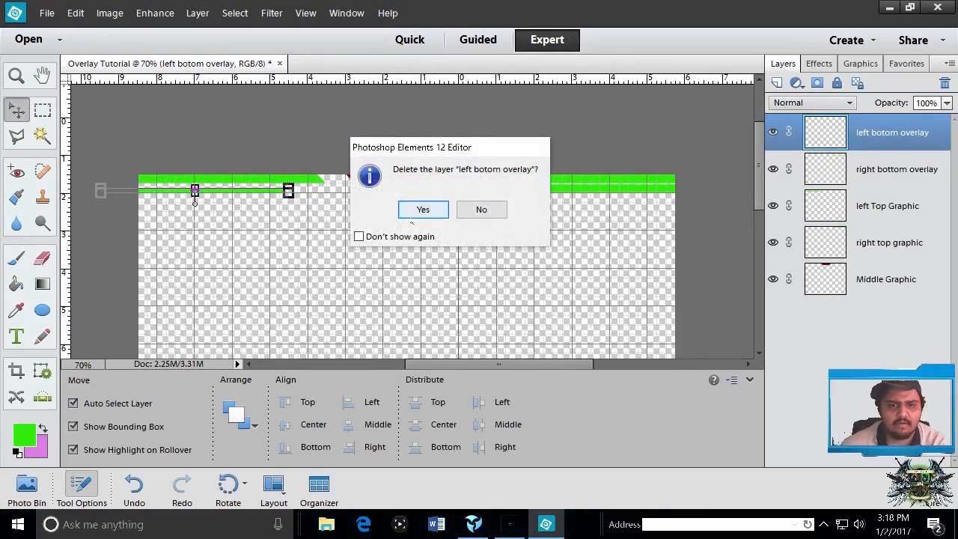
left_click(422, 210)
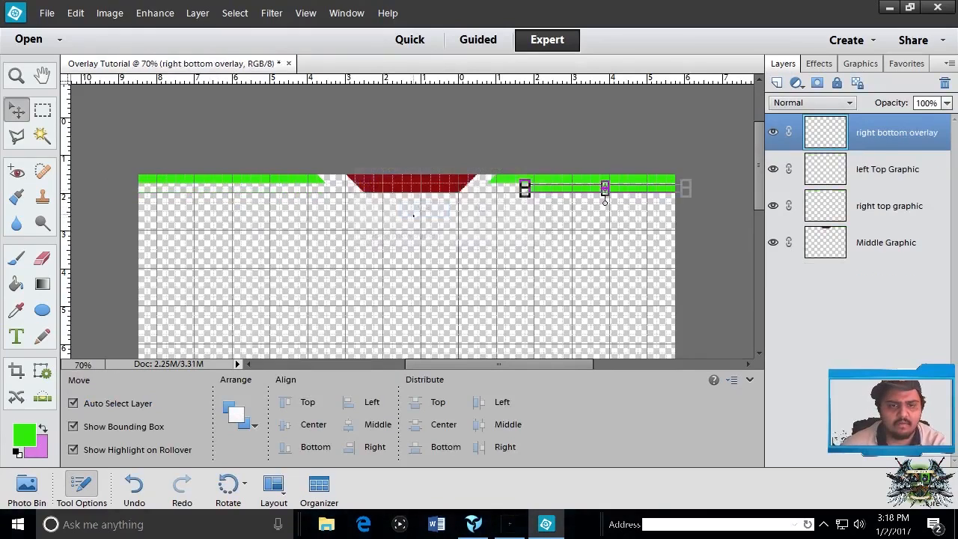
left_click(561, 189)
right_click(560, 191)
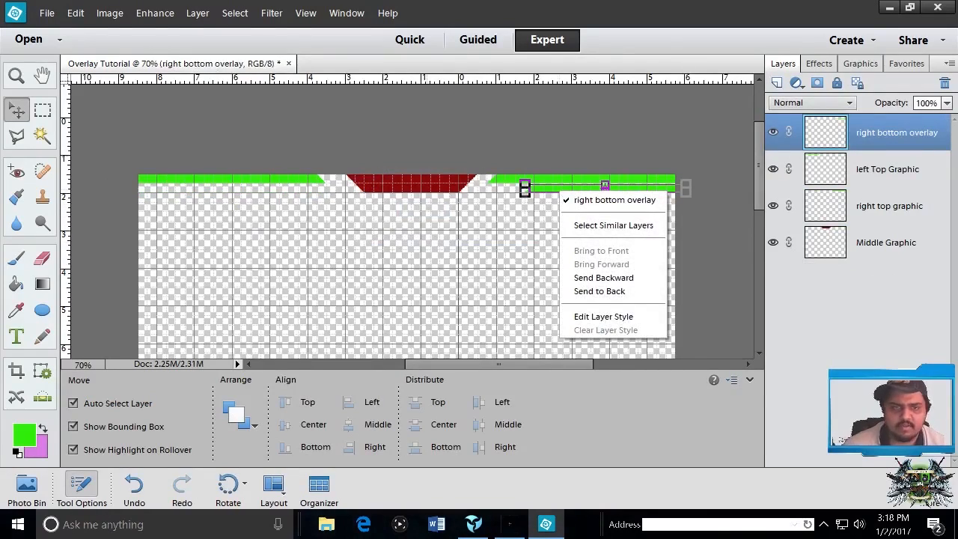
left_click(70, 12)
left_click(70, 13)
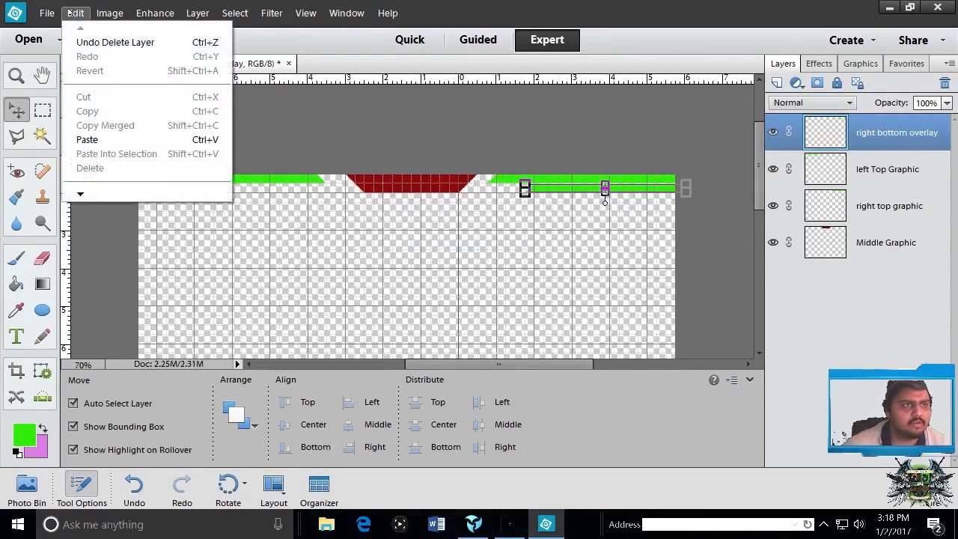
left_click(71, 13)
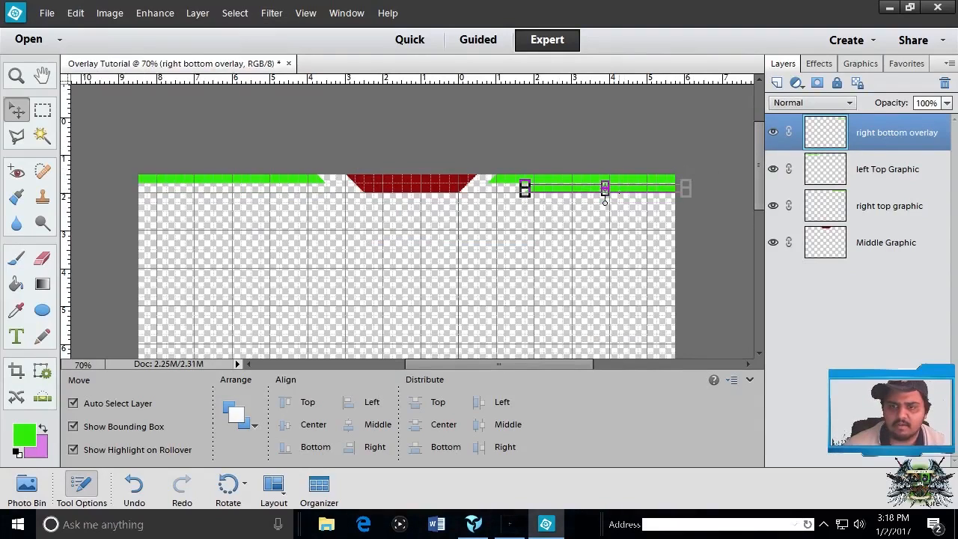
right_click(619, 192)
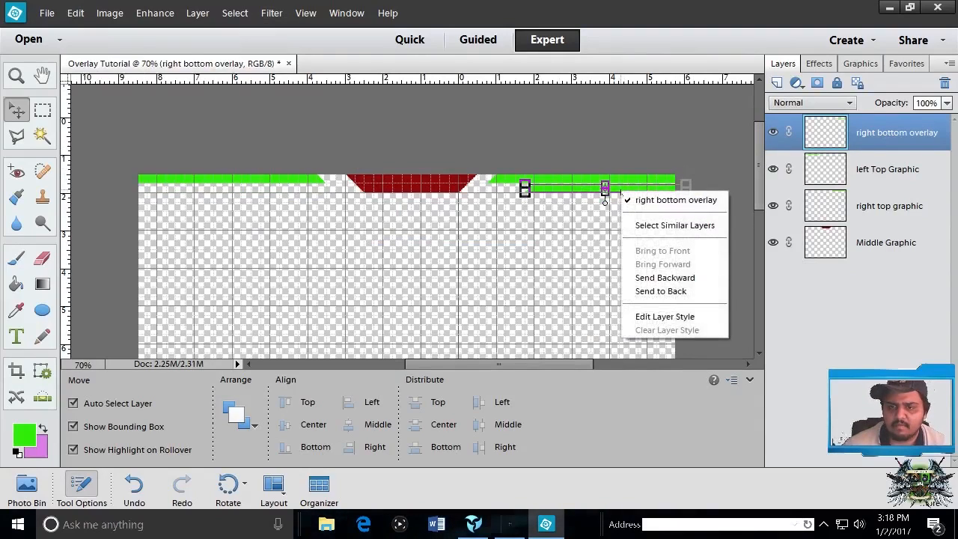
- Duplicate the right bottom overlay layer and move the copied green strip below the left top strip at the canvas's left edge
right_click(866, 138)
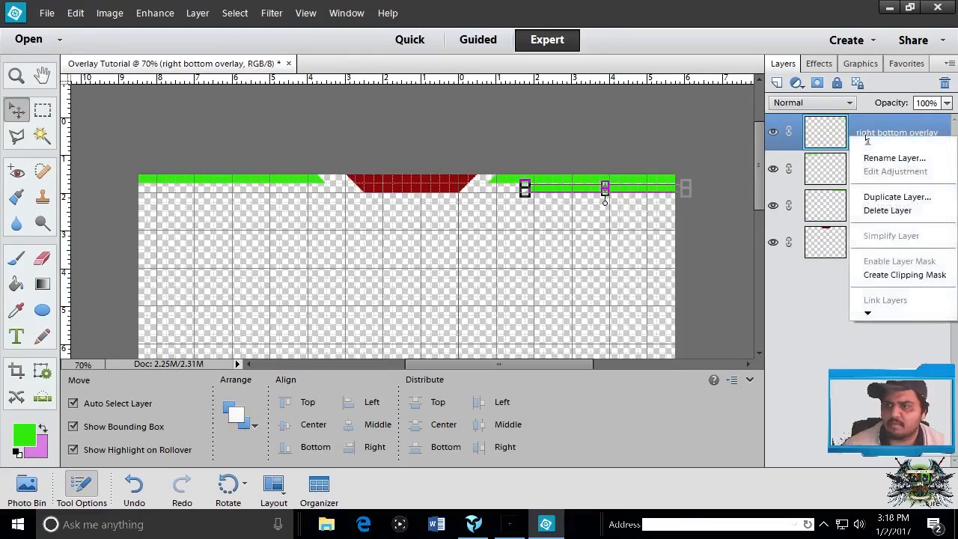
left_click(879, 196)
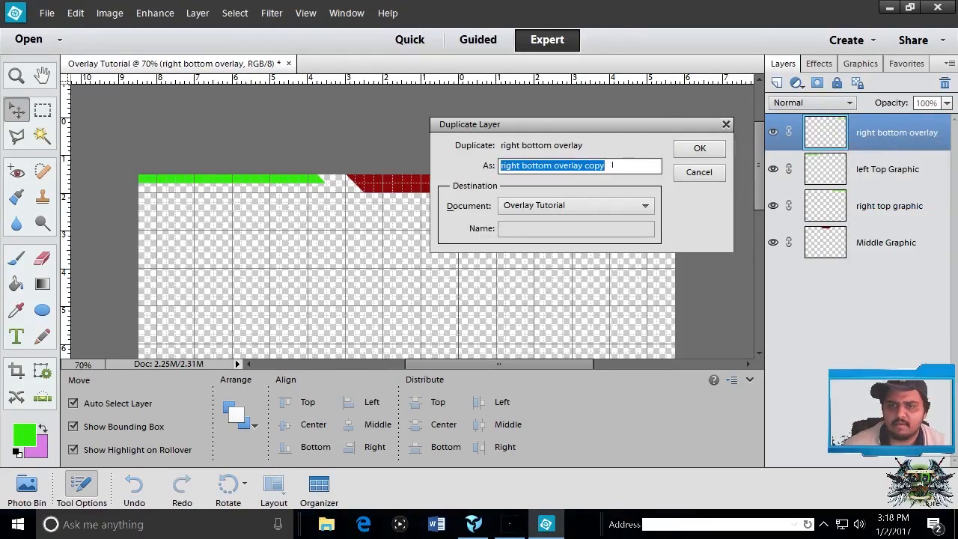
left_click(695, 142)
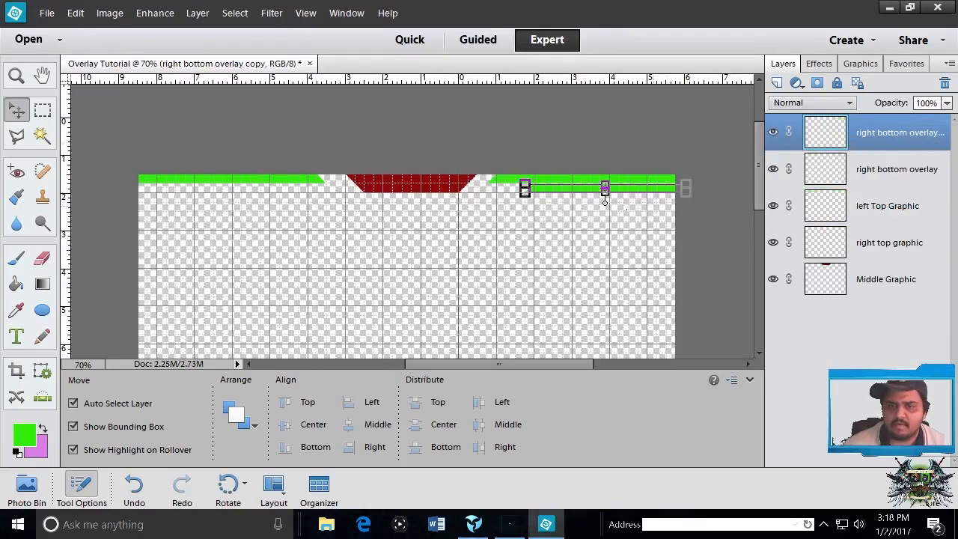
left_click_drag(604, 191, 219, 199)
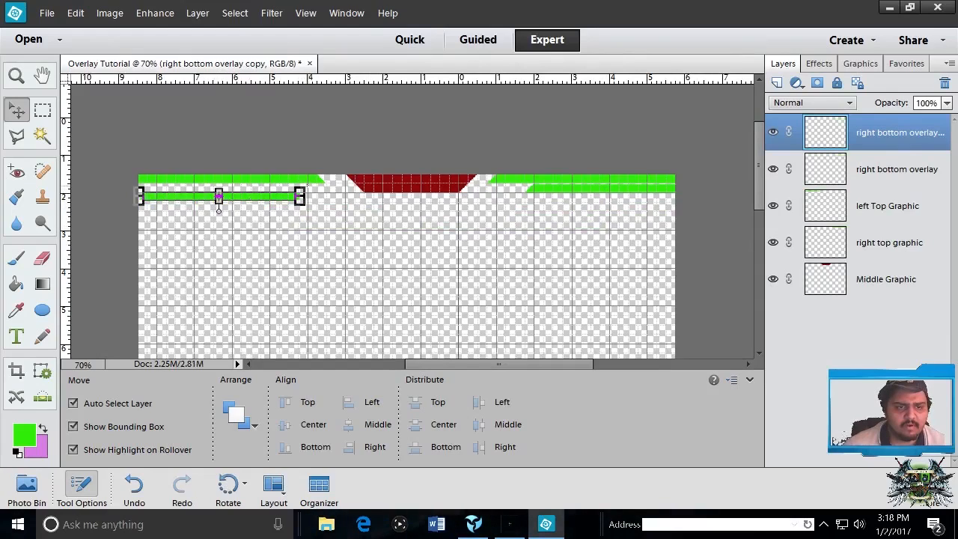
- Try to rotate the copied green strip to about 172.81 degrees, and undo the transform
left_click(302, 187)
left_click_drag(300, 196, 129, 211)
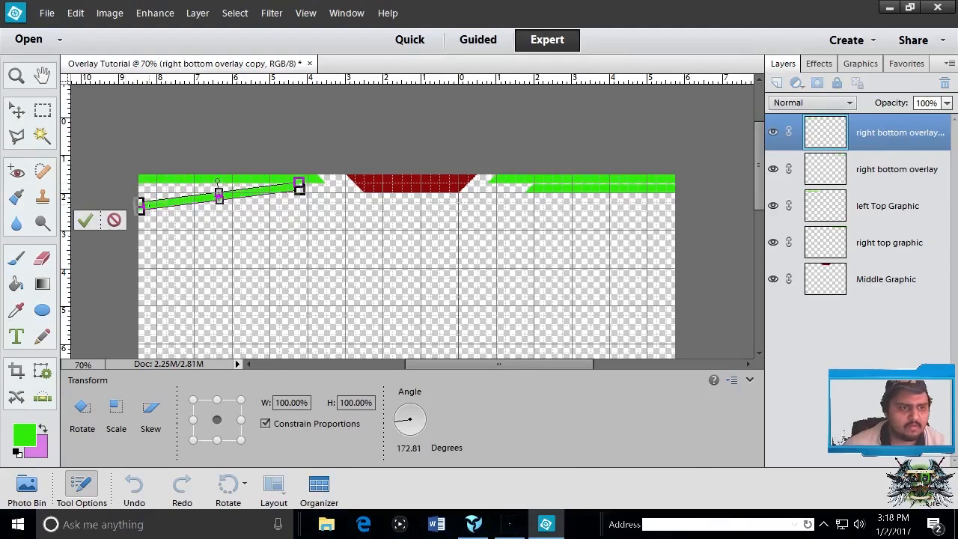
left_click(87, 221)
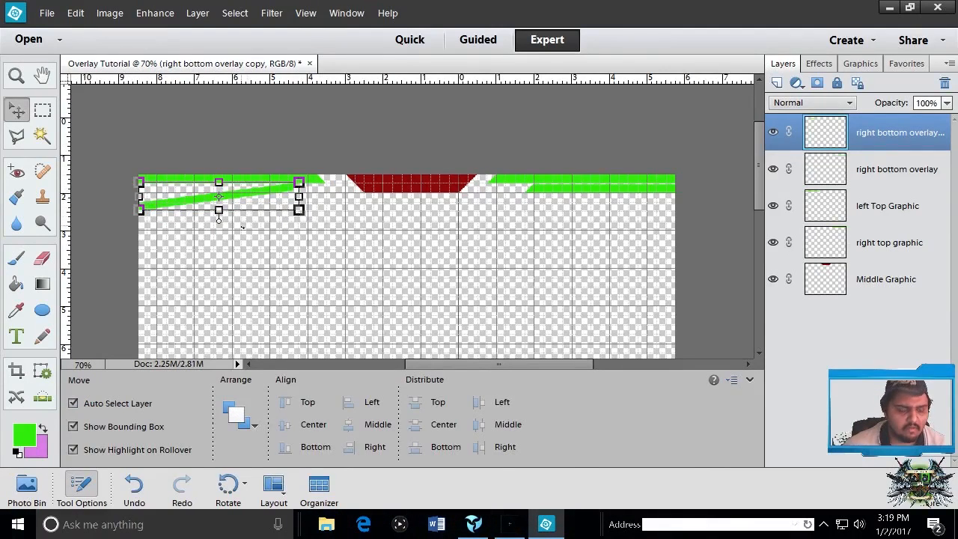
key("ctrl+z")
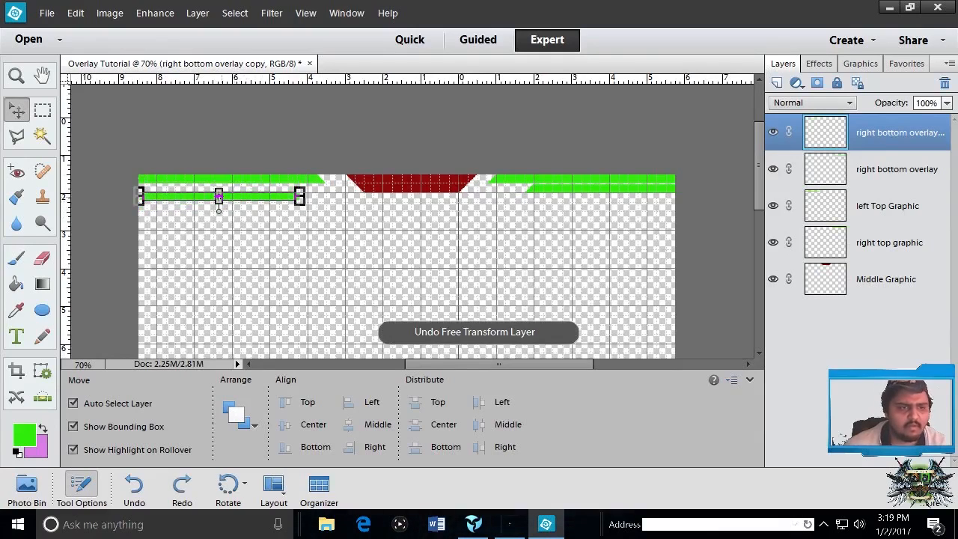
- Try to flip the copied strip vertically at -146.67% height and shift it slightly right
key("ctrl+t")
left_click_drag(218, 196, 218, 207)
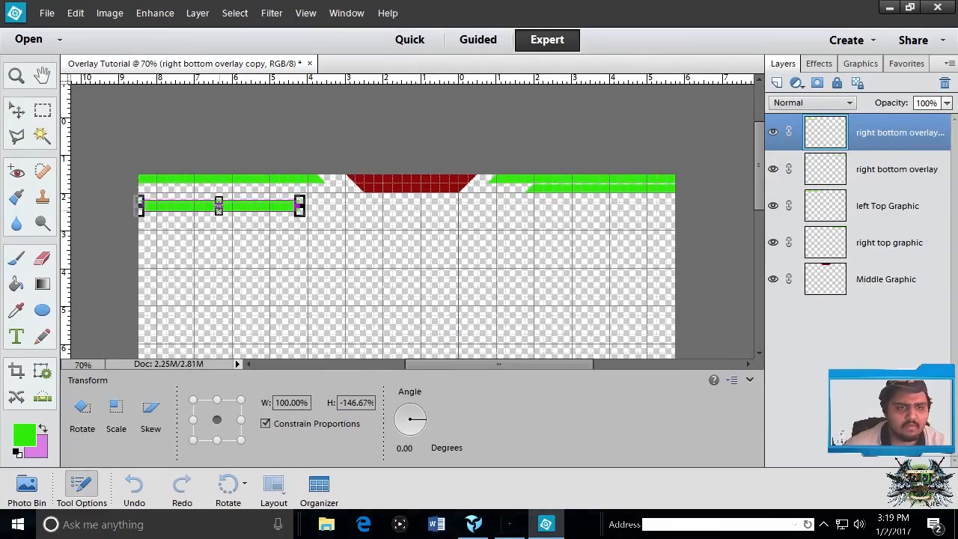
left_click_drag(218, 203, 240, 202)
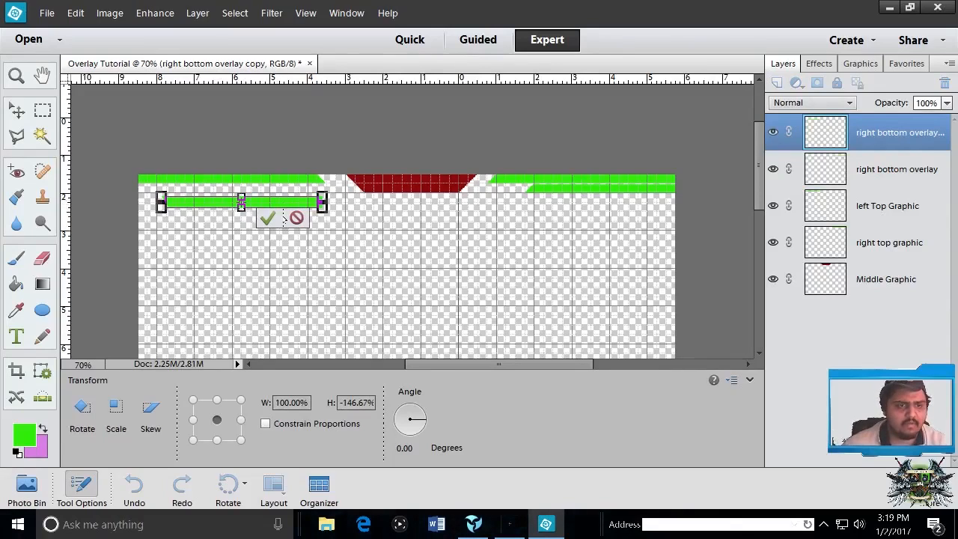
left_click(268, 218)
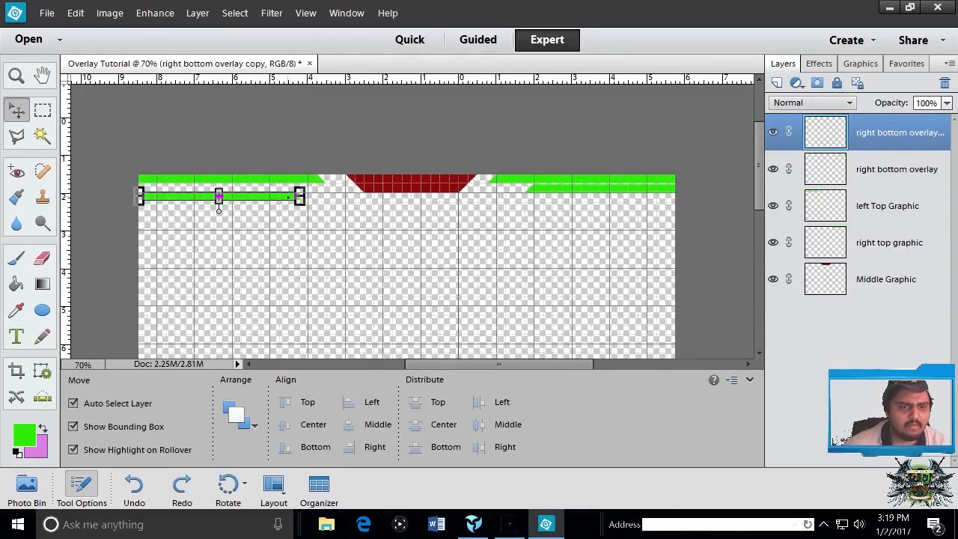
- Rotate the copied strip 180 degrees and place it directly beneath the left top green strip
left_click_drag(290, 197, 329, 207)
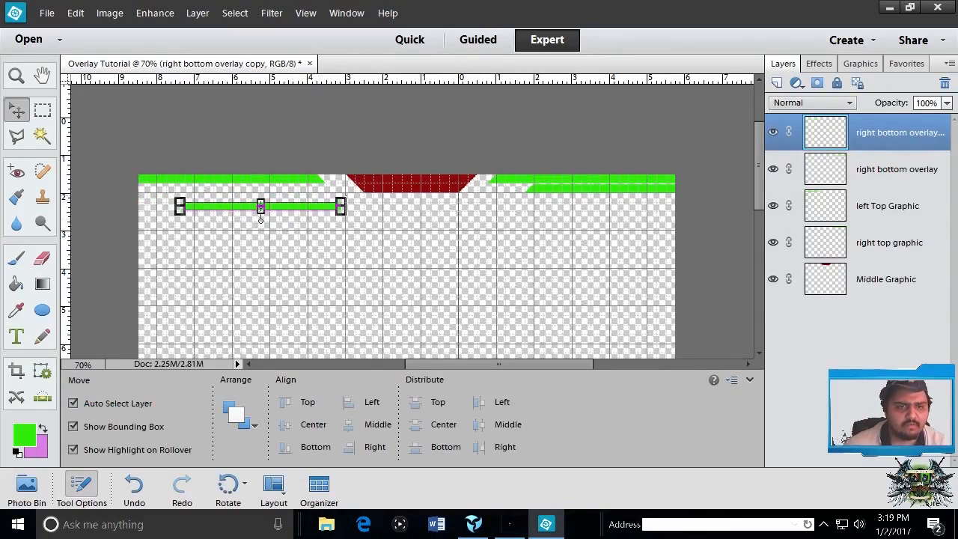
left_click_drag(260, 219, 261, 191)
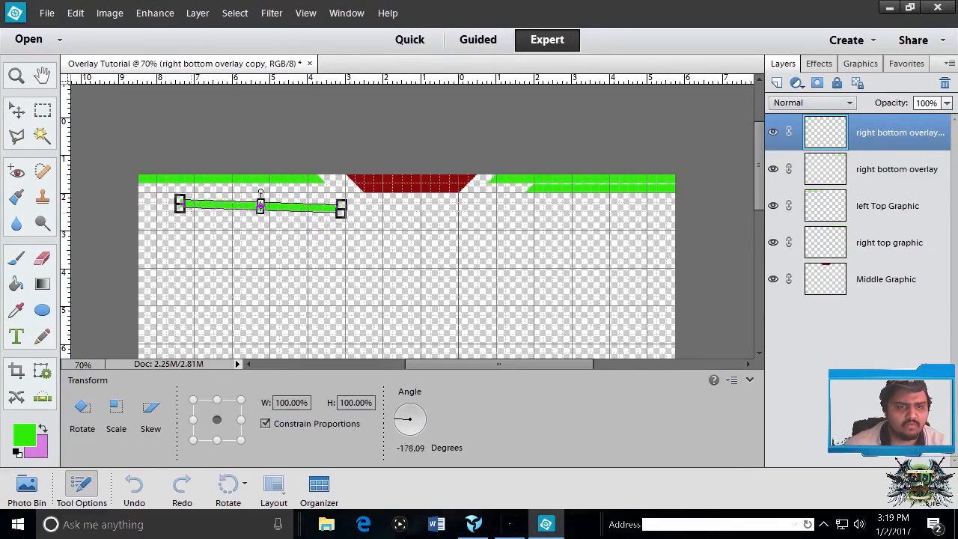
left_click_drag(191, 211, 192, 208)
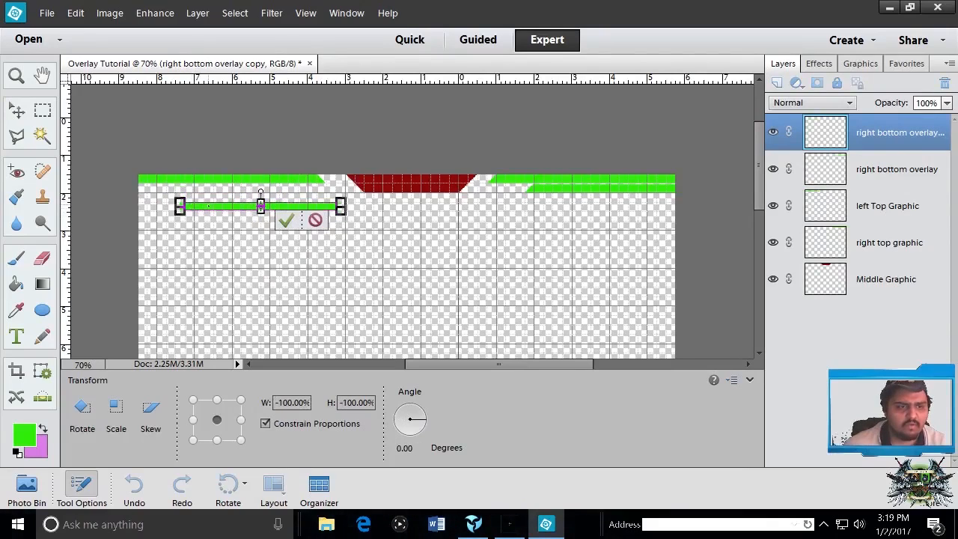
left_click(285, 219)
left_click_drag(243, 206, 199, 192)
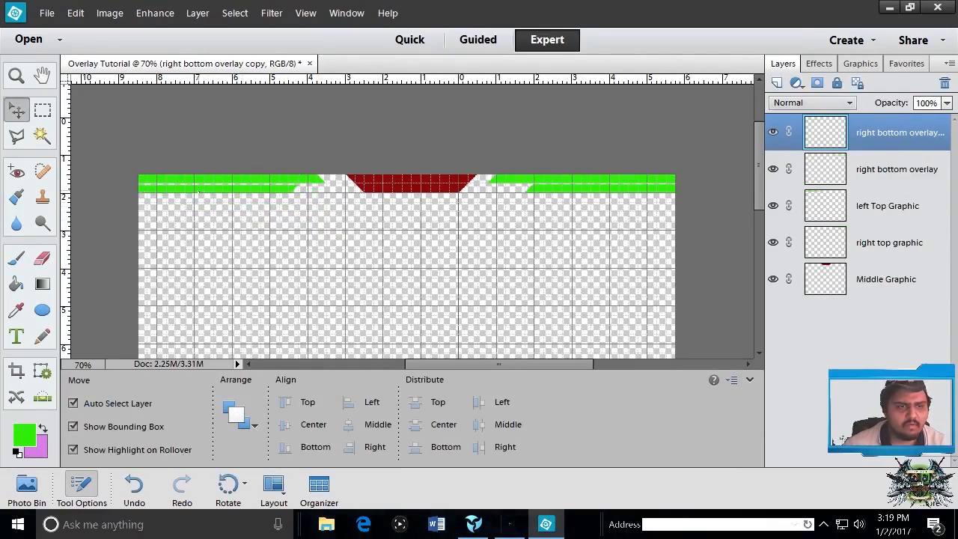
left_click(199, 191)
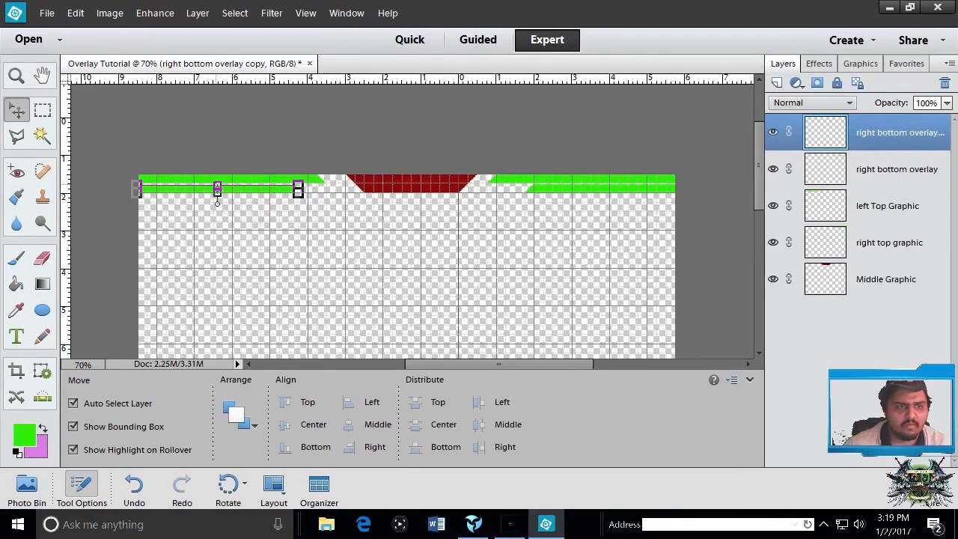
- Flip the left bottom strip vertically to match the left top strip's slanted end, keeping it just below that strip
left_click_drag(217, 188, 237, 191)
left_click(241, 210)
left_click(338, 214)
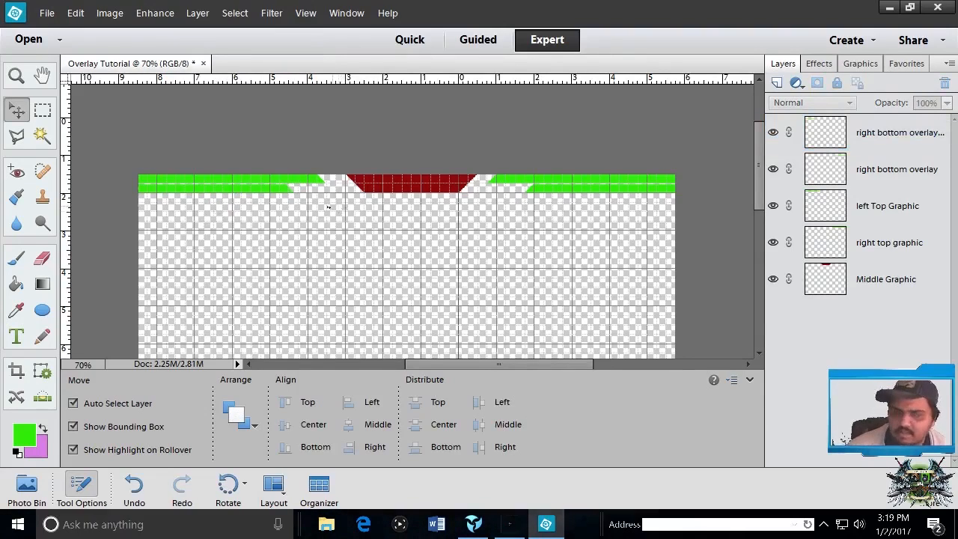
left_click(276, 190)
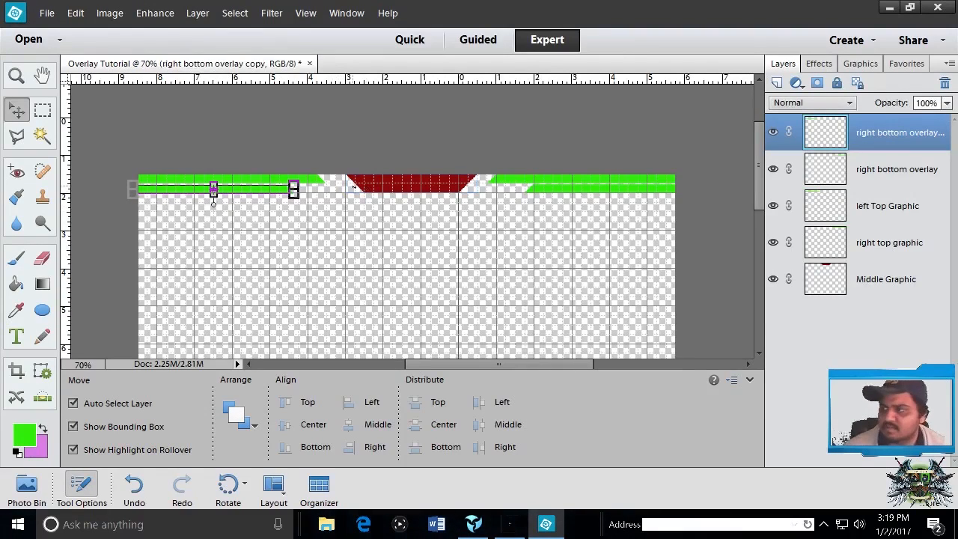
left_click(605, 193)
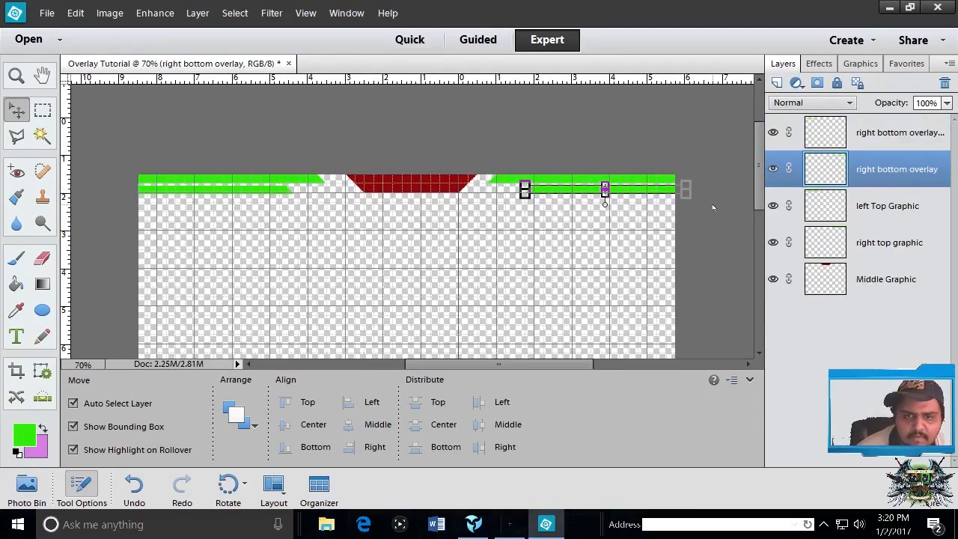
left_click(712, 207)
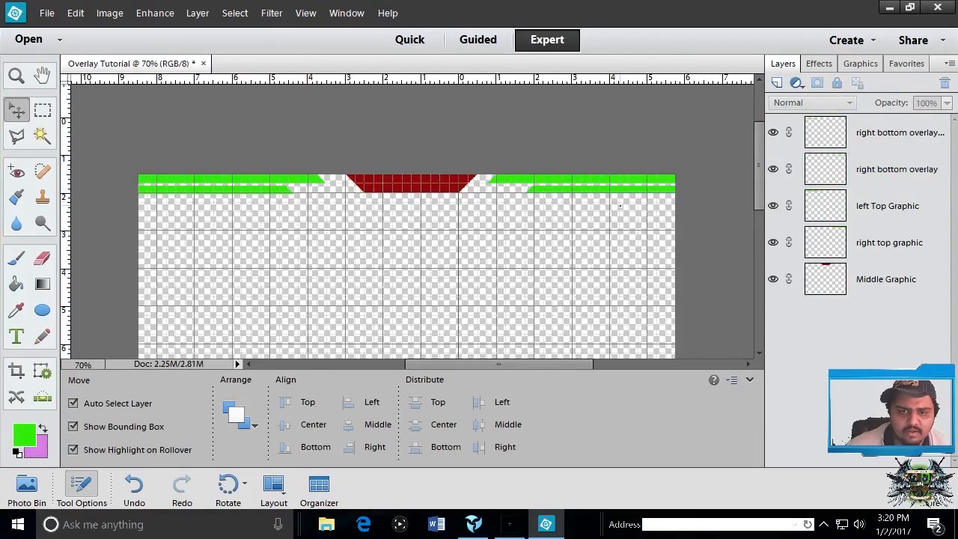
- Set the foreground color to brown 6d3d12 for the Paint Bucket tool
left_click(17, 285)
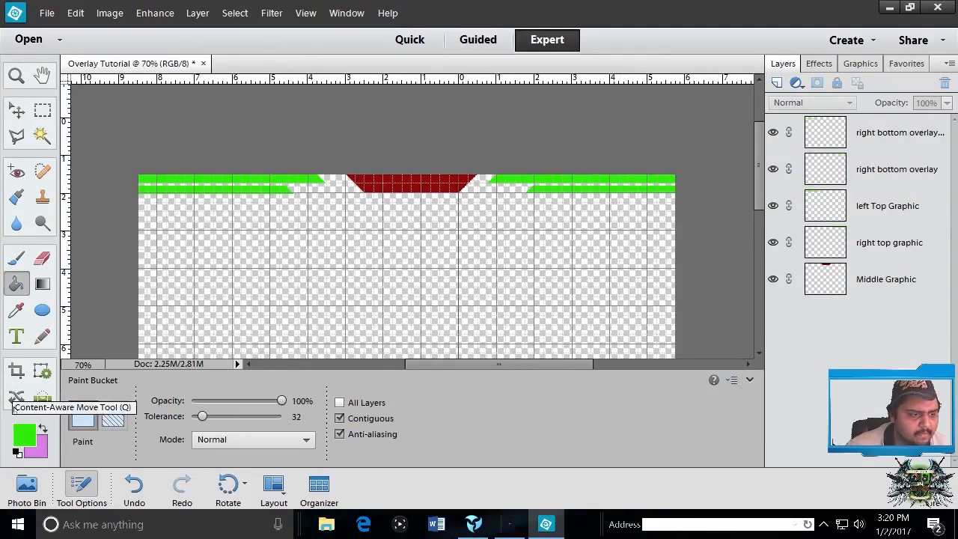
left_click(24, 434)
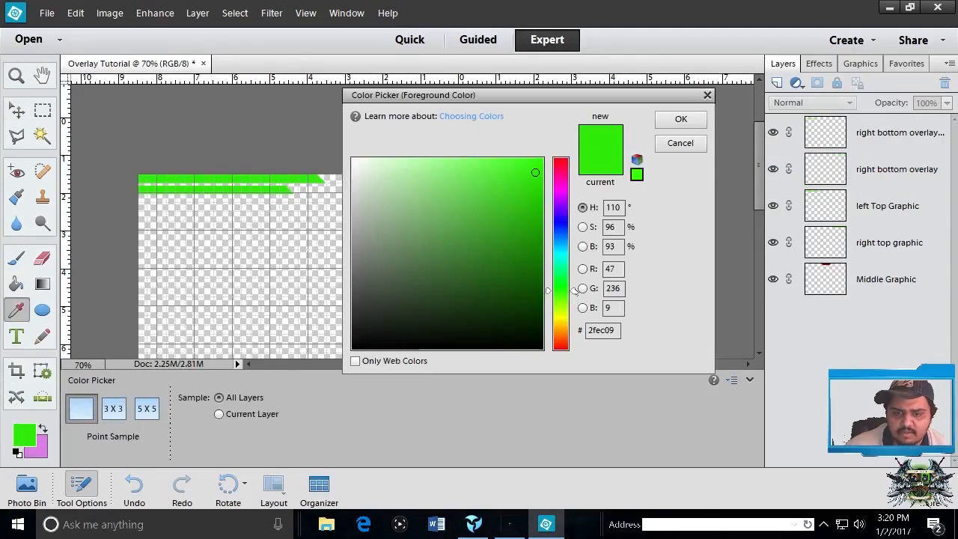
left_click_drag(576, 304, 576, 335)
left_click(510, 267)
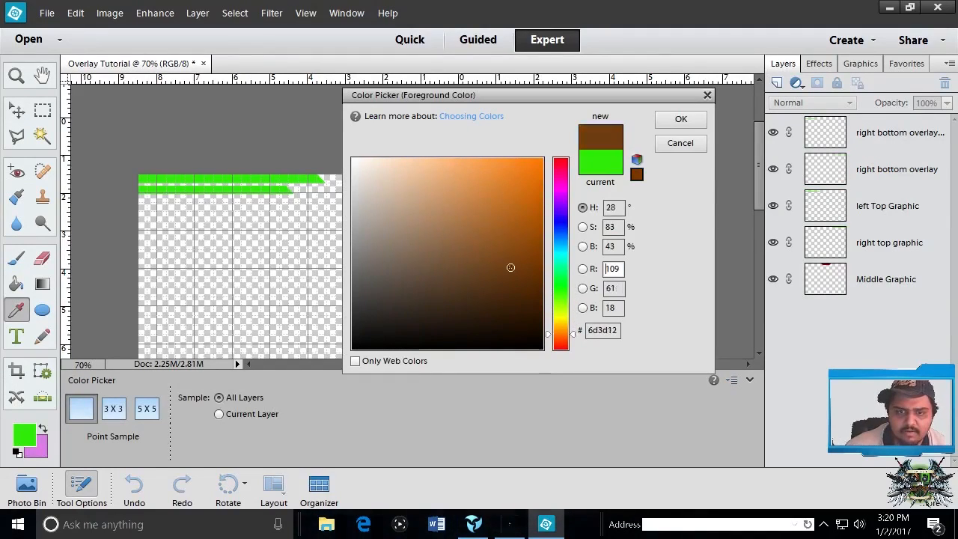
left_click(680, 119)
key("k")
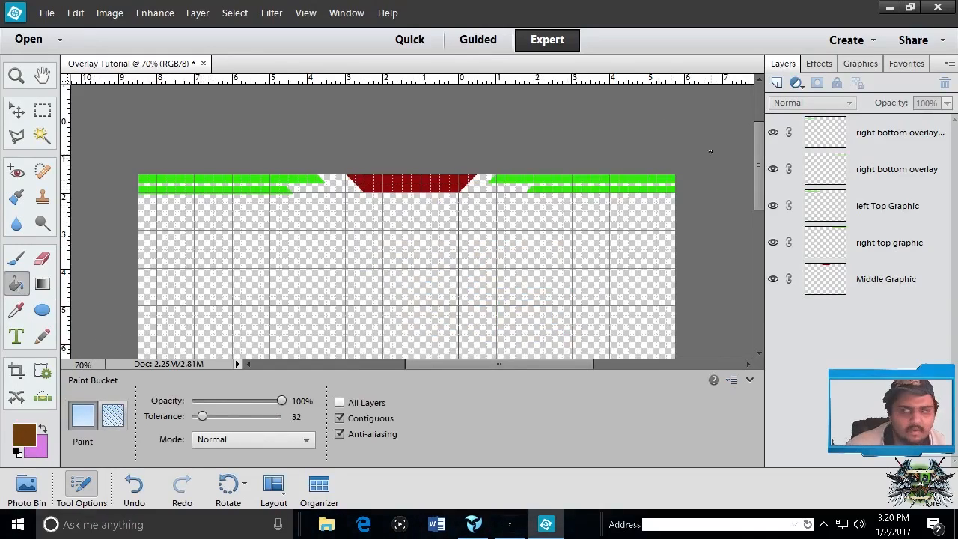
- Try to fill the left green strips with brown from the right bottom overlay layers, and undo the fills
left_click(890, 132)
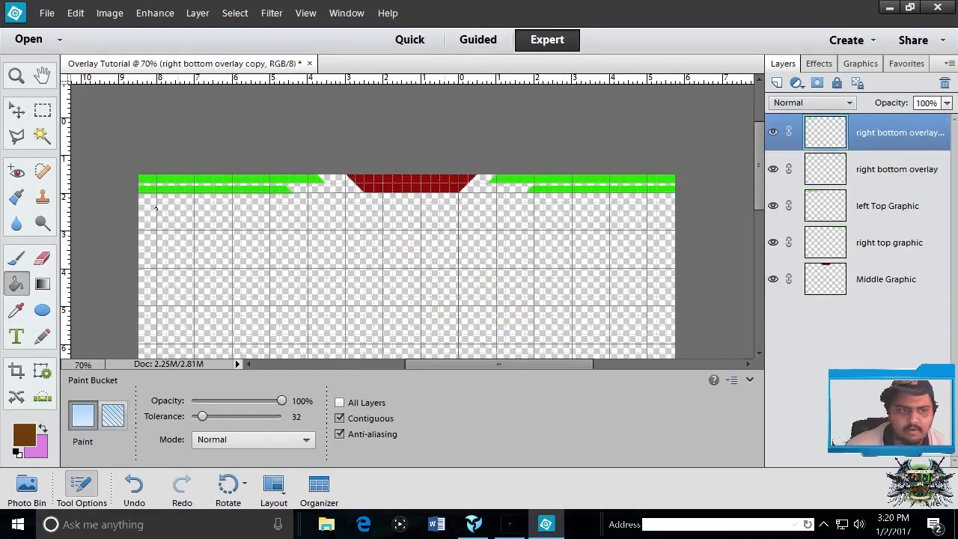
left_click(182, 178)
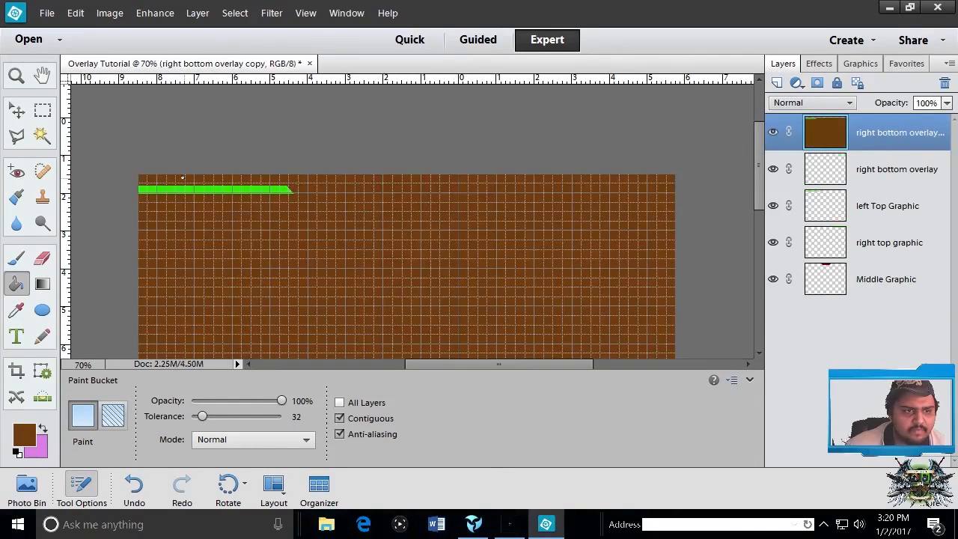
key("ctrl+z")
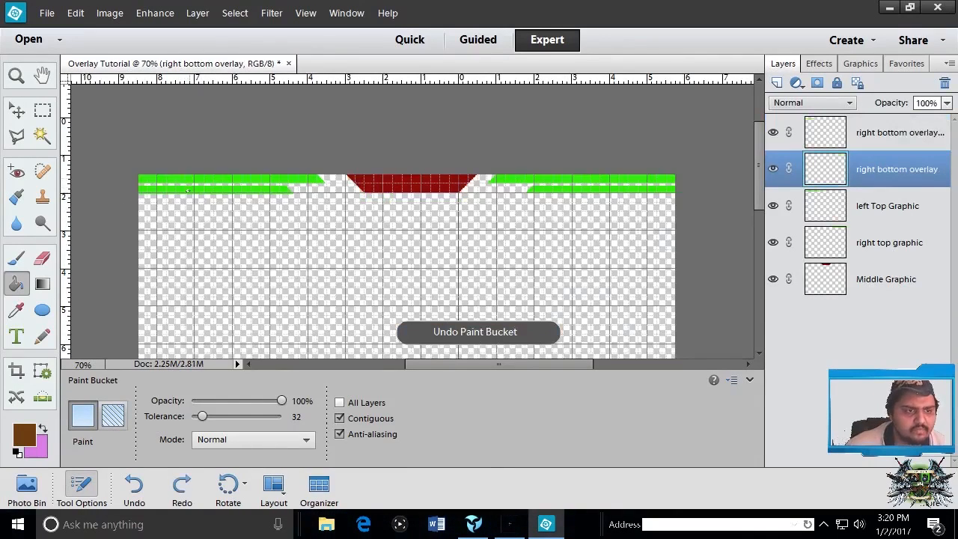
left_click(188, 192)
key("ctrl+z")
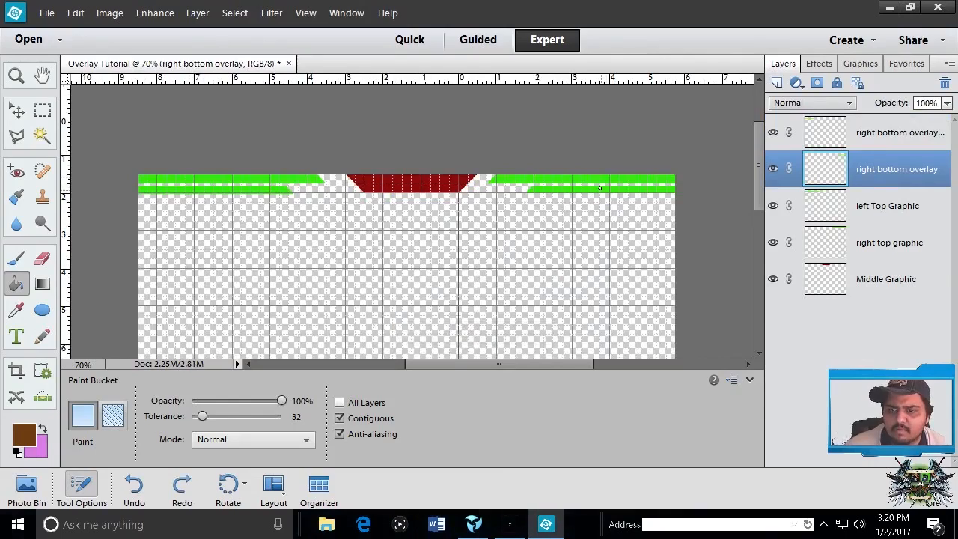
- Fill the right bottom, left top and right top strips with brown, each on its own layer
left_click(599, 188)
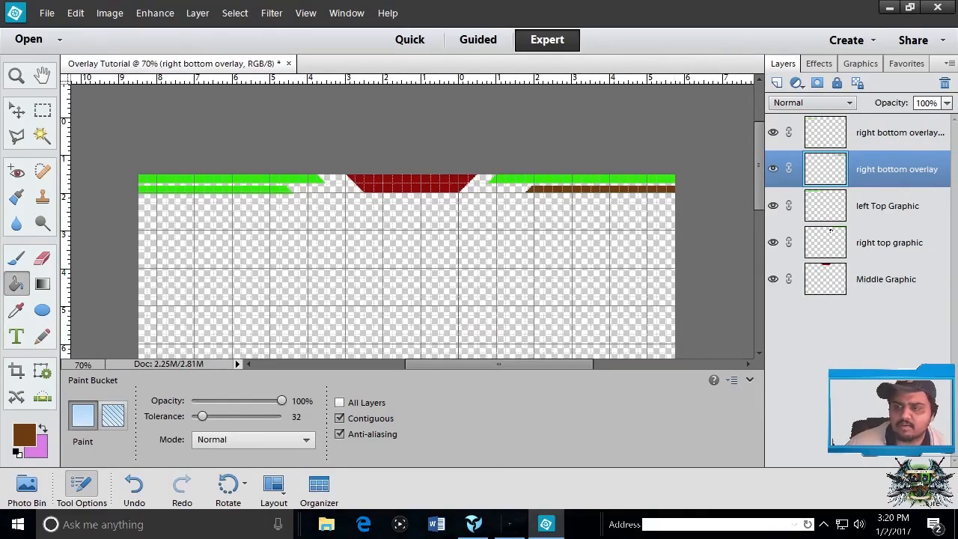
left_click(869, 218)
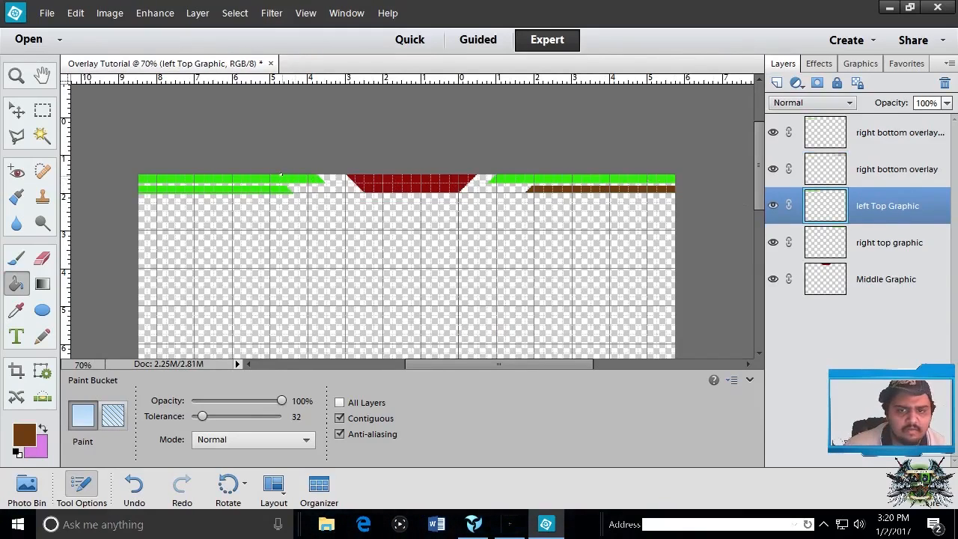
left_click(283, 177)
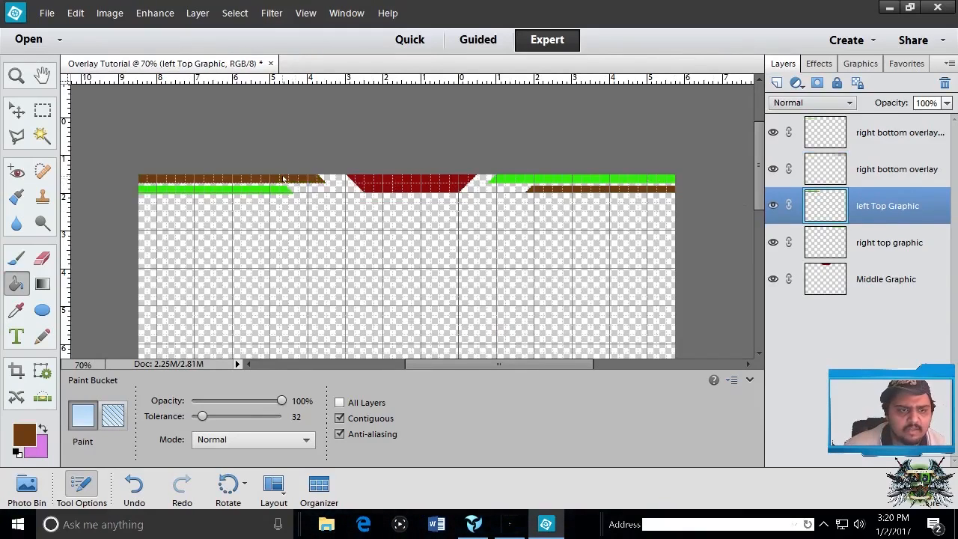
left_click(887, 251)
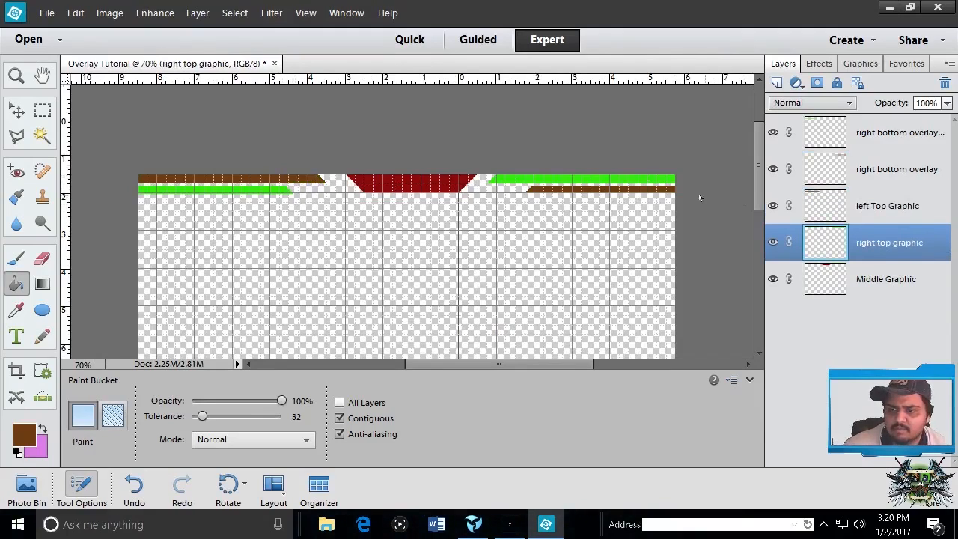
left_click(630, 180)
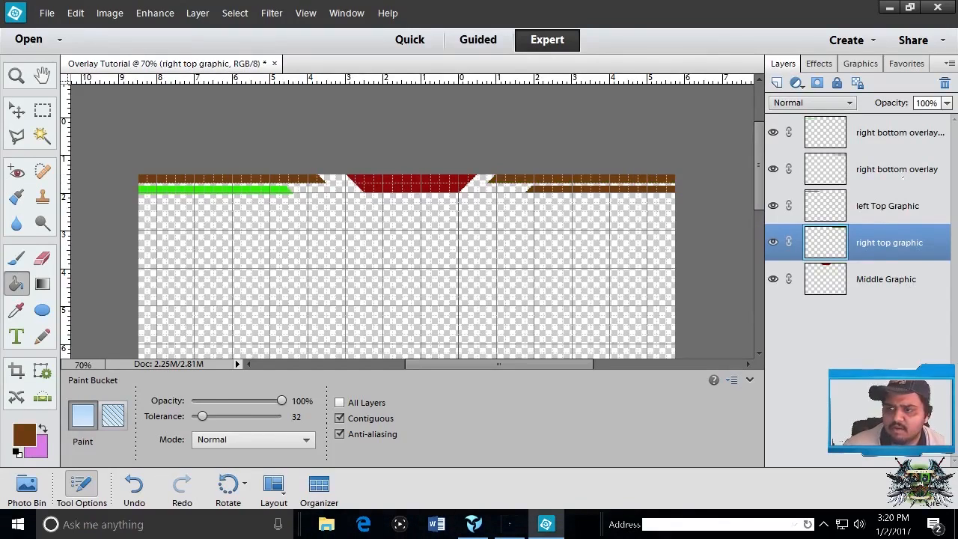
- Try to fill the left bottom strip with brown on the right bottom overlay layer, and undo the fill
left_click(902, 178)
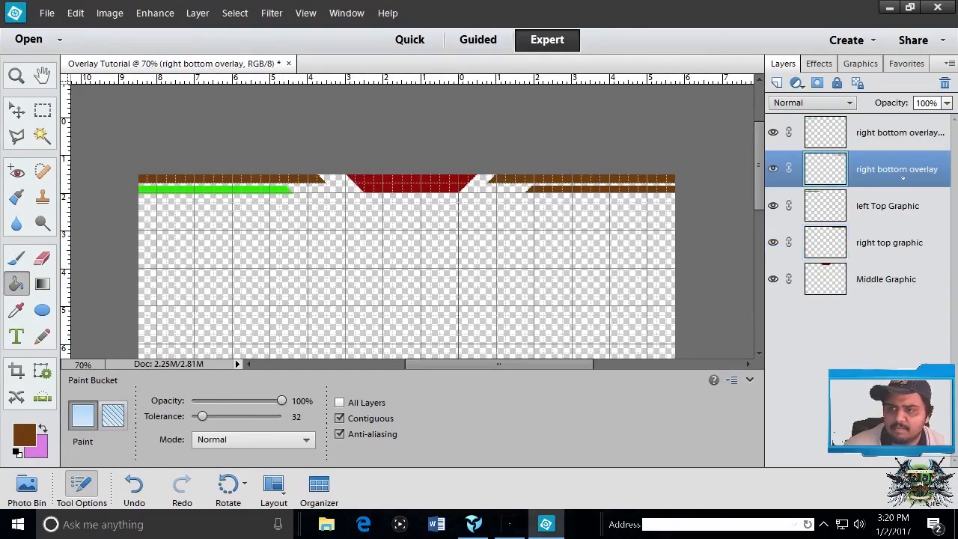
left_click(255, 193)
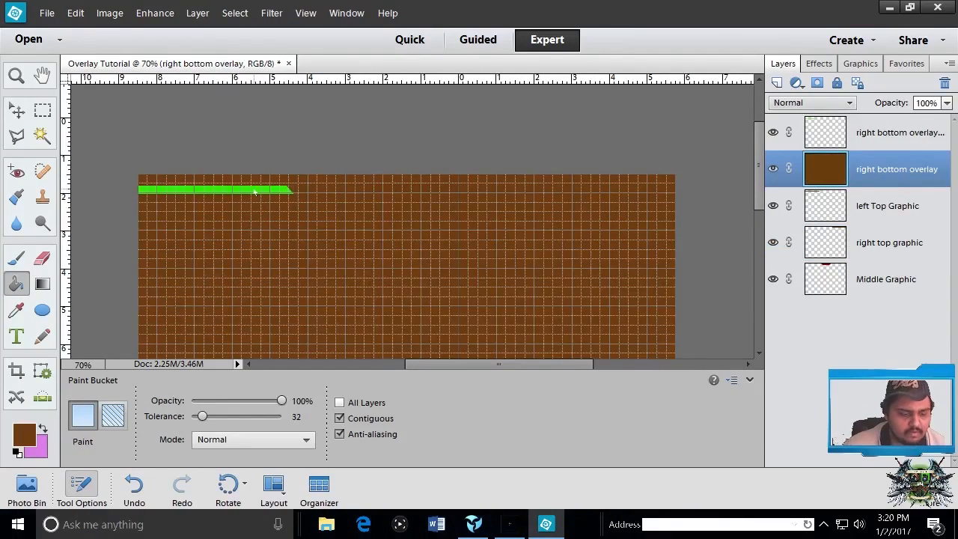
key("ctrl+z")
- Fill the left bottom green strip with brown on the right bottom overlay copy layer
left_click(898, 132)
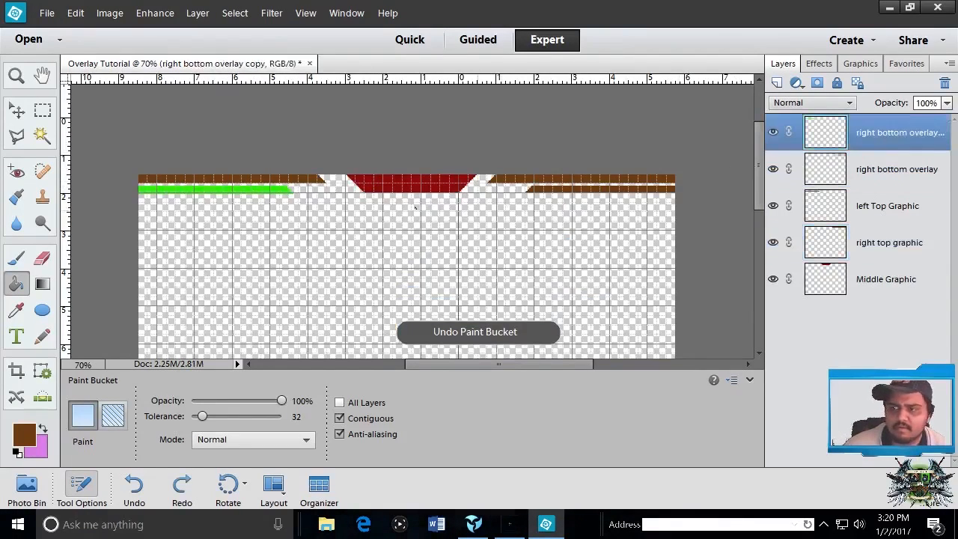
left_click(211, 189)
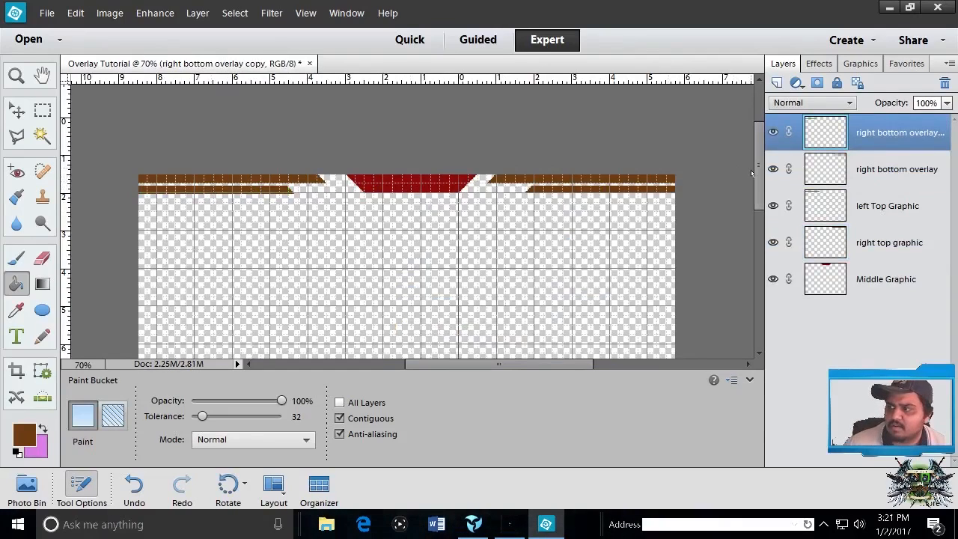
- Draw an elliptical marquee selection about two grid squares wide in the right part of the canvas, below the strips
left_click_drag(753, 159, 767, 179)
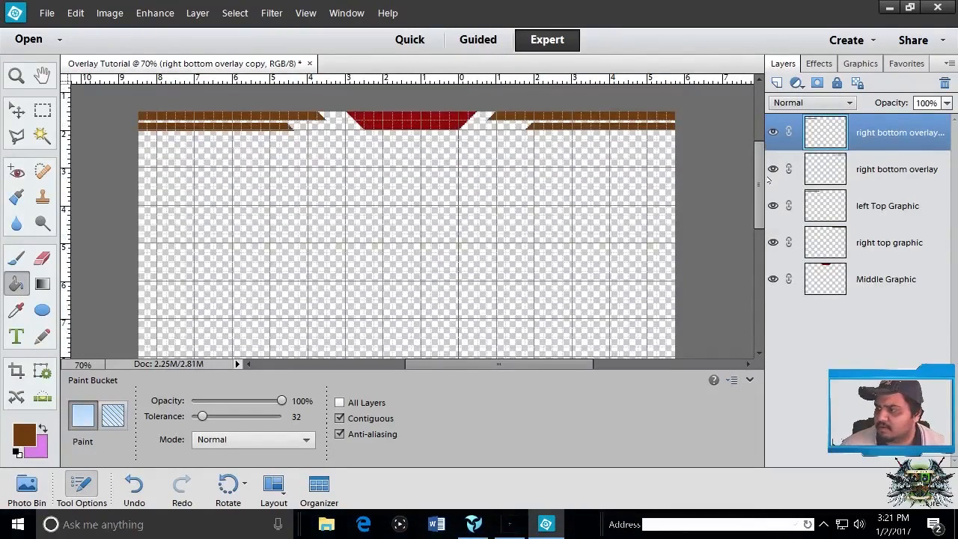
left_click_drag(767, 180, 769, 199)
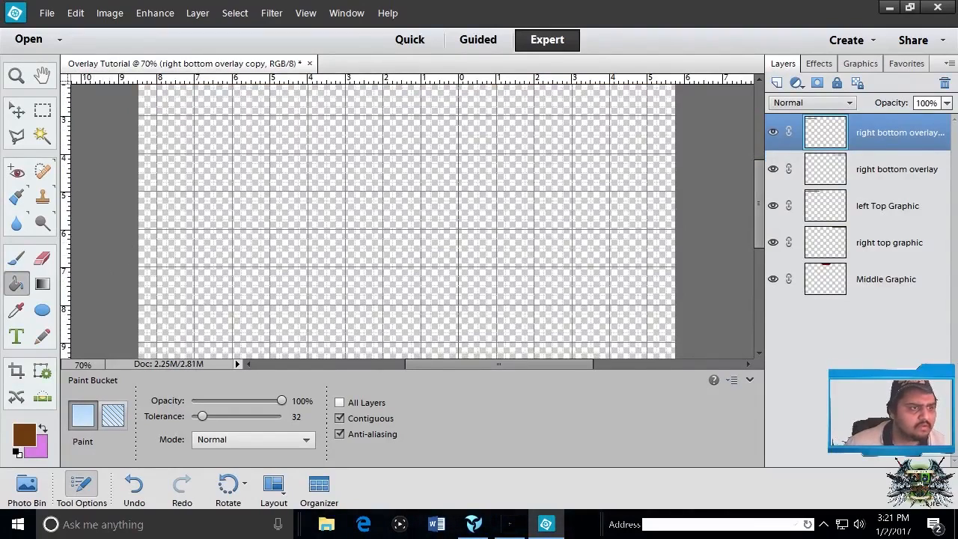
left_click(42, 111)
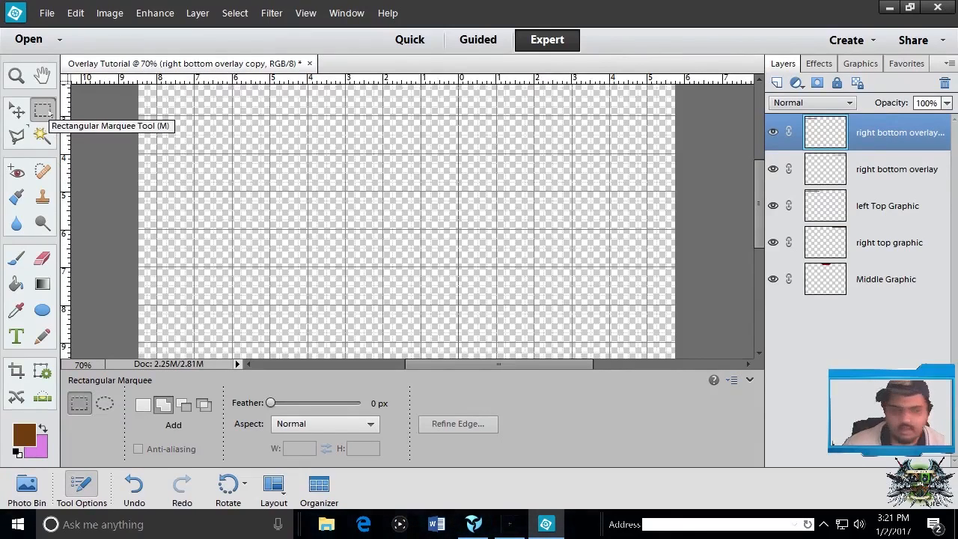
left_click(104, 404)
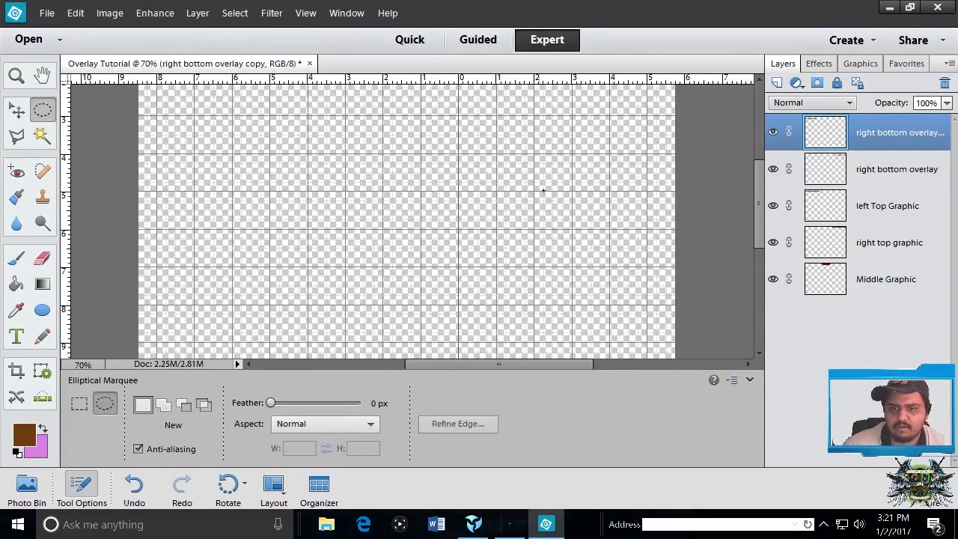
left_click_drag(563, 219, 599, 231)
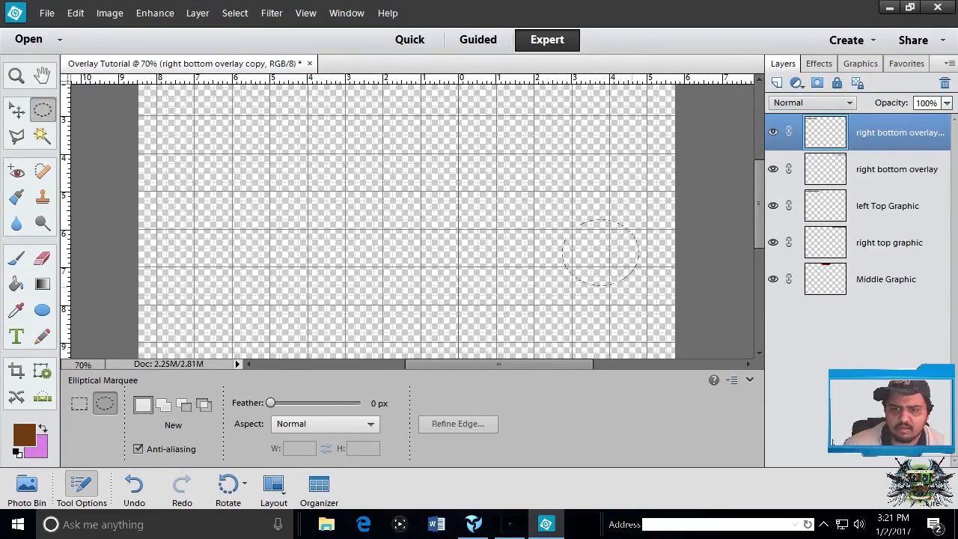
left_click_drag(639, 286, 638, 286)
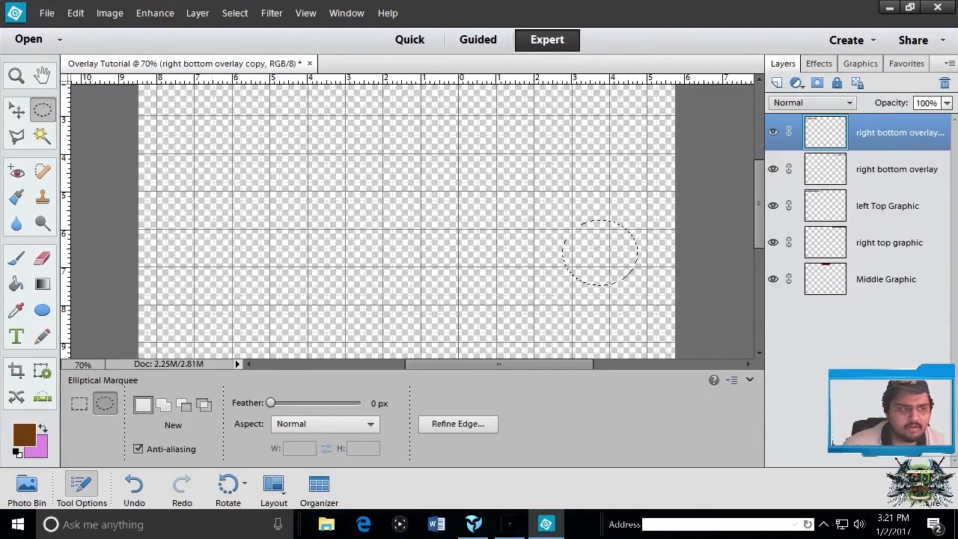
- Try to move the elliptical selection on the right bottom overlay copy layer
left_click(20, 287)
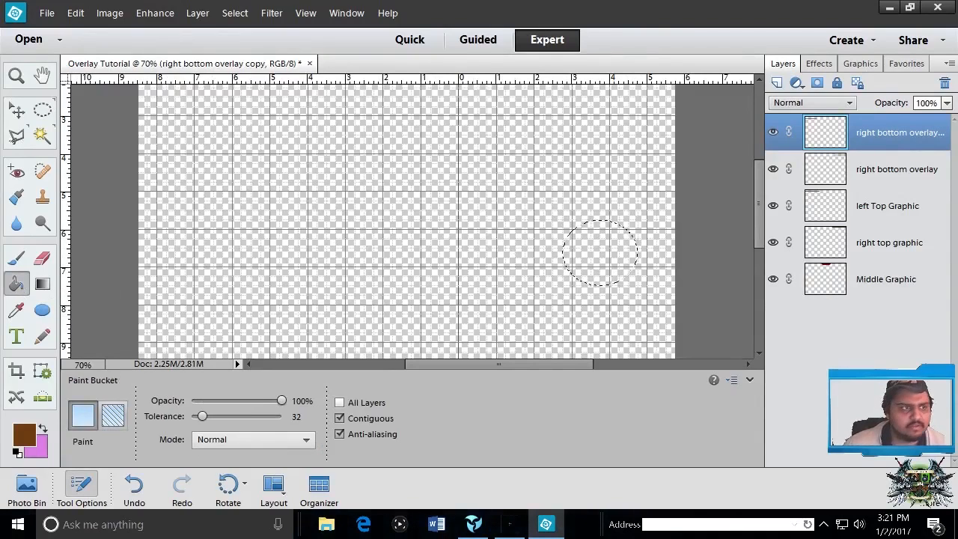
key("v")
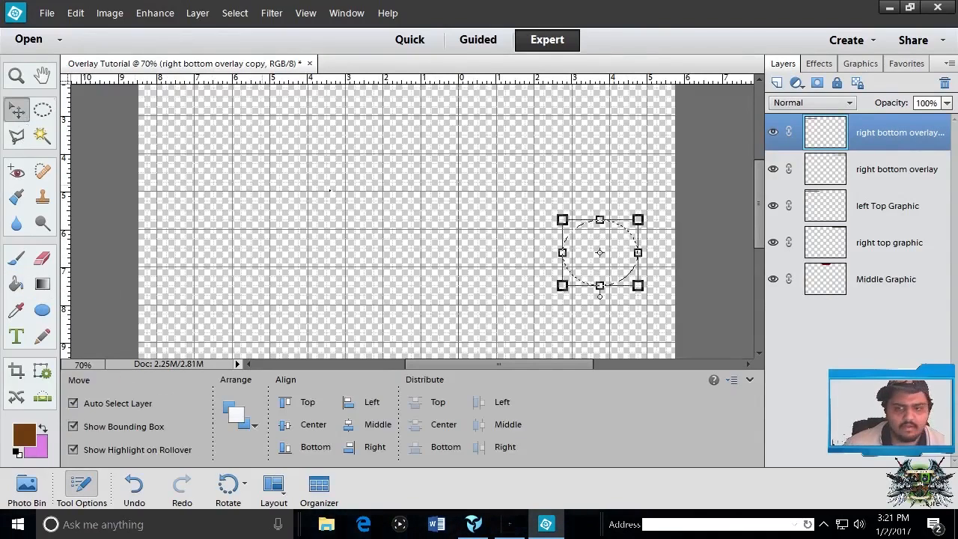
right_click(601, 252)
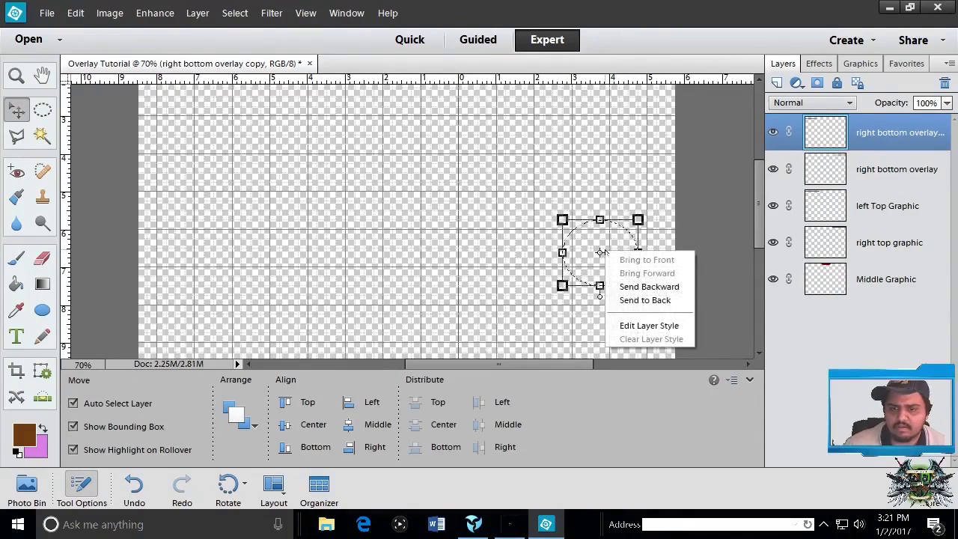
left_click(630, 196)
left_click(605, 231)
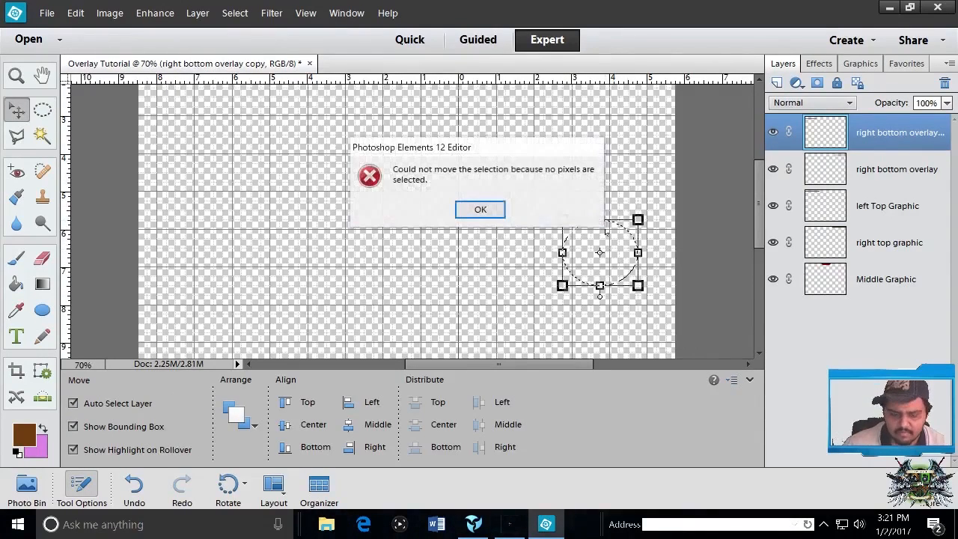
left_click(483, 210)
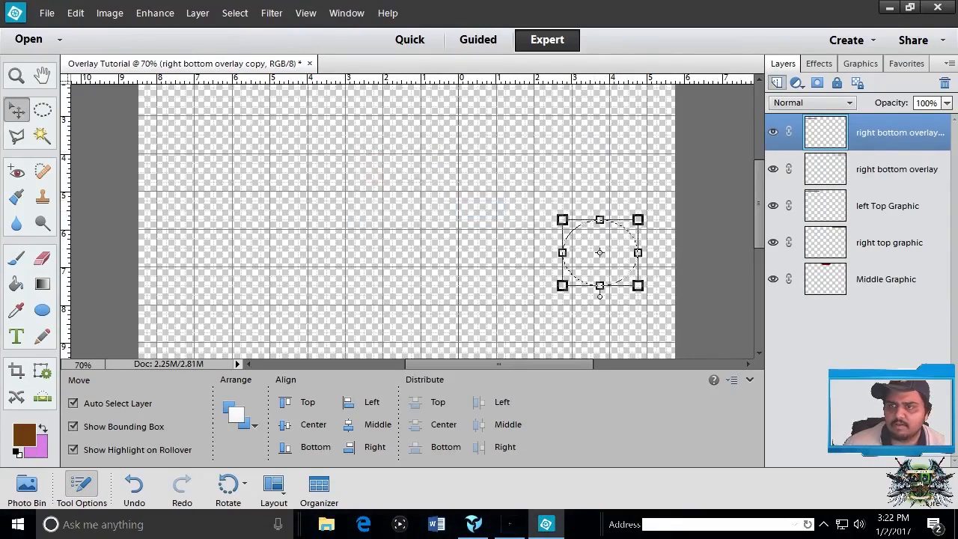
- Add a new layer above the strip layers and rename it "camera Overlay"
left_click(776, 84)
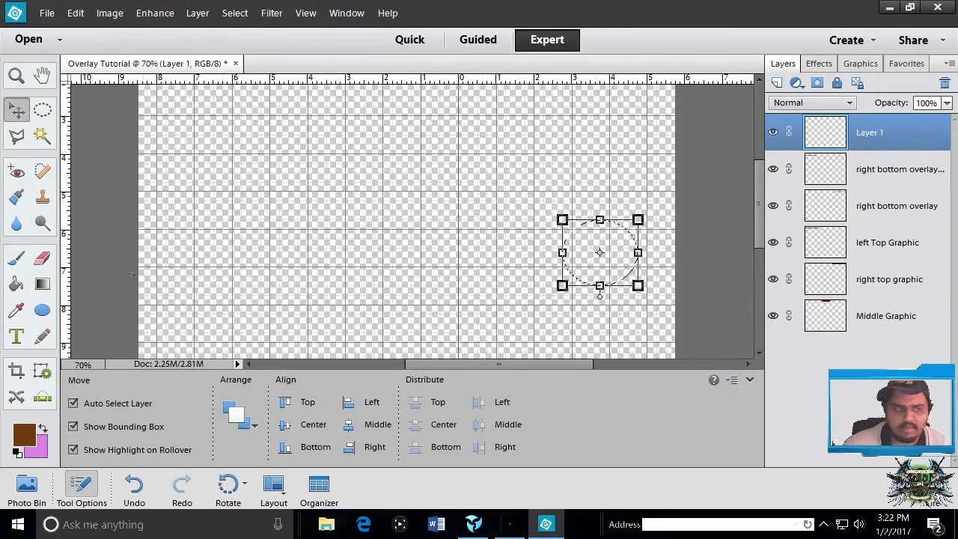
right_click(879, 132)
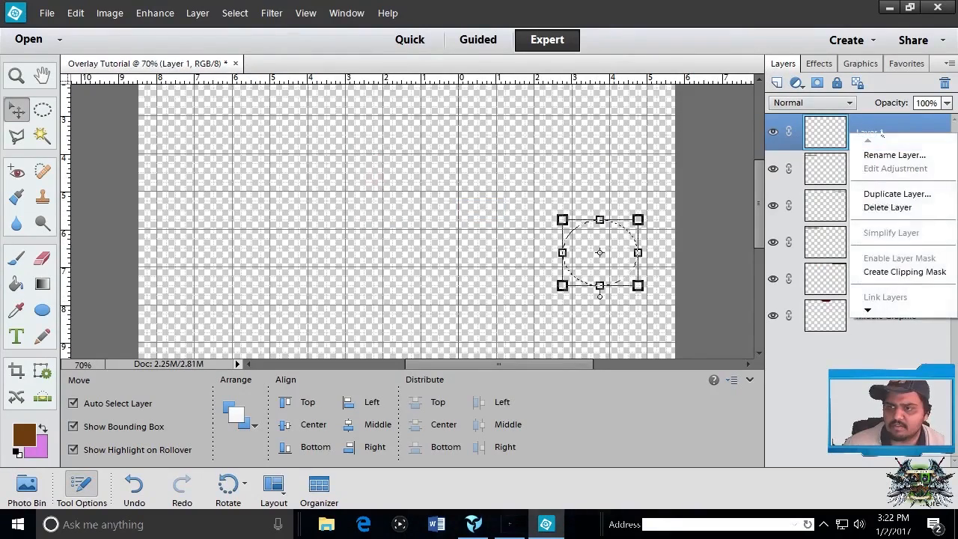
left_click(880, 132)
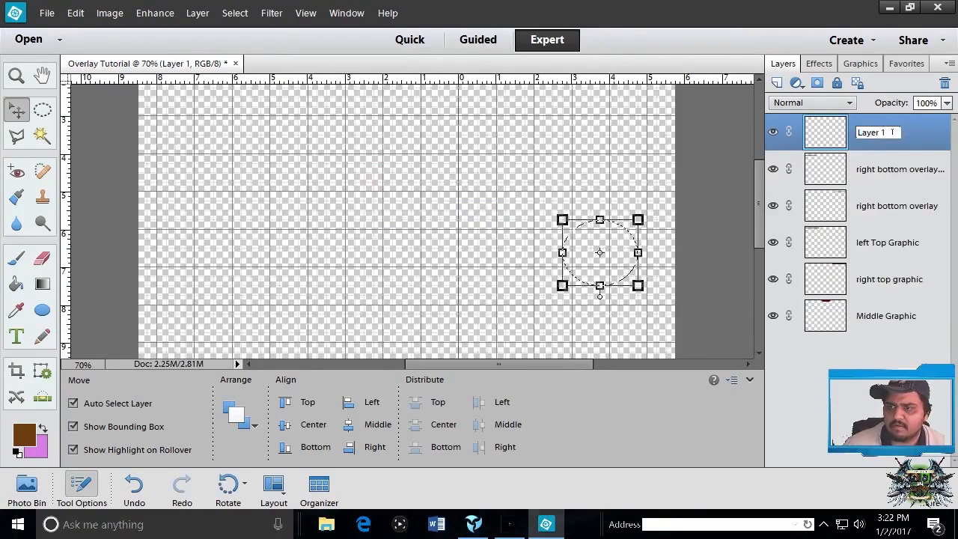
left_click_drag(893, 132, 832, 136)
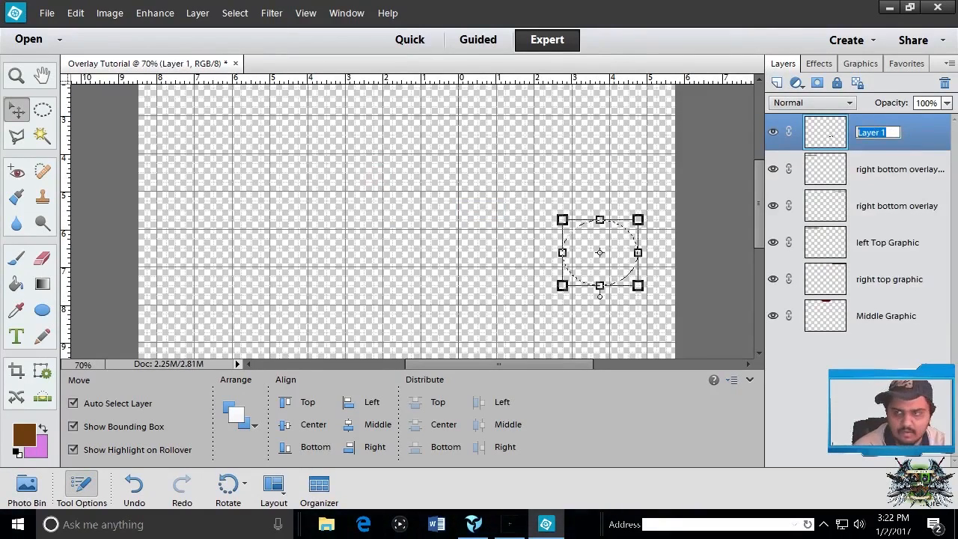
type("camera Overlay")
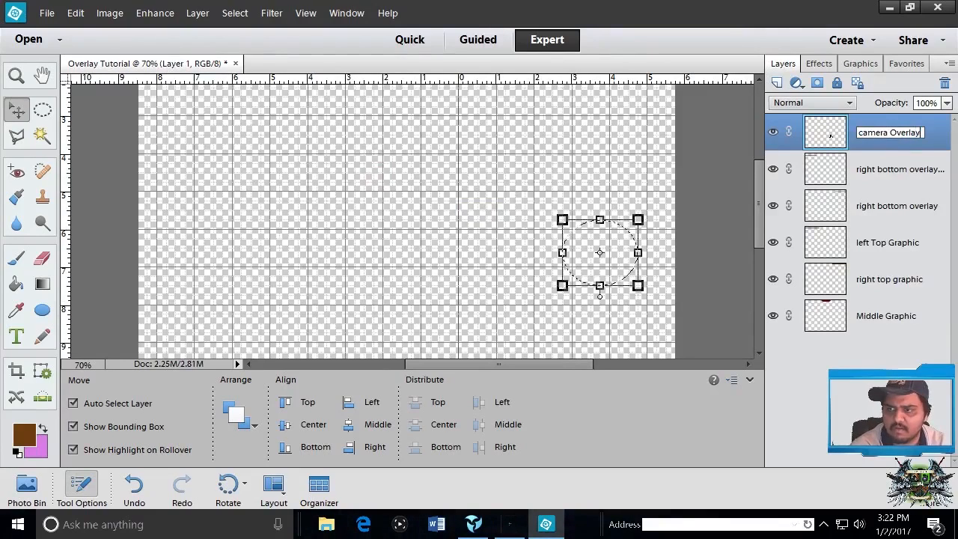
key("Return")
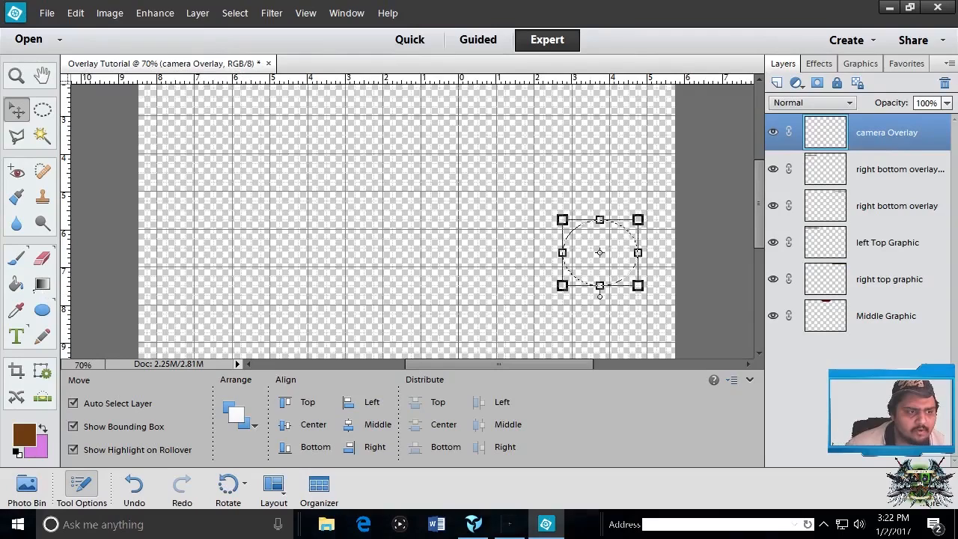
- Fill the elliptical selection with brown on the camera Overlay layer and enlarge the ellipse proportionally to about 110%
left_click(16, 285)
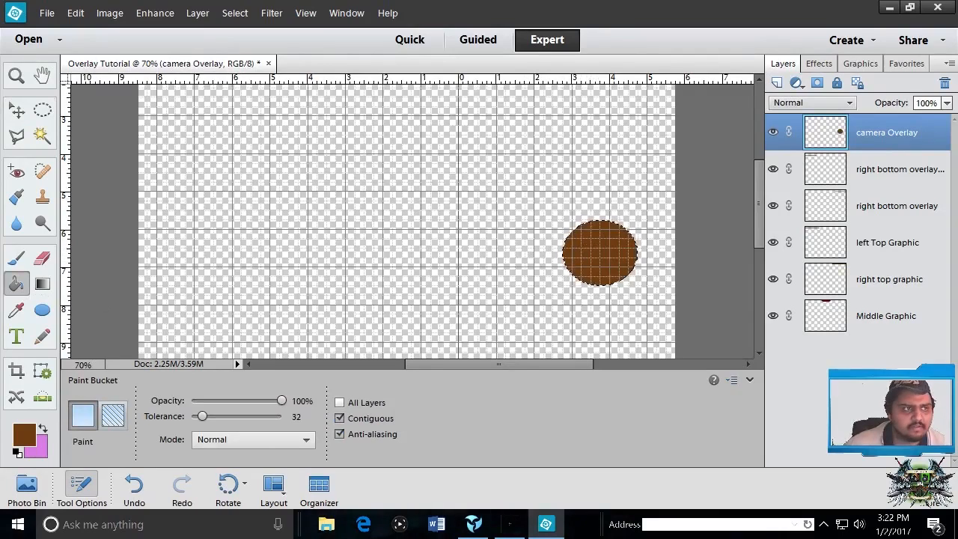
left_click(17, 111)
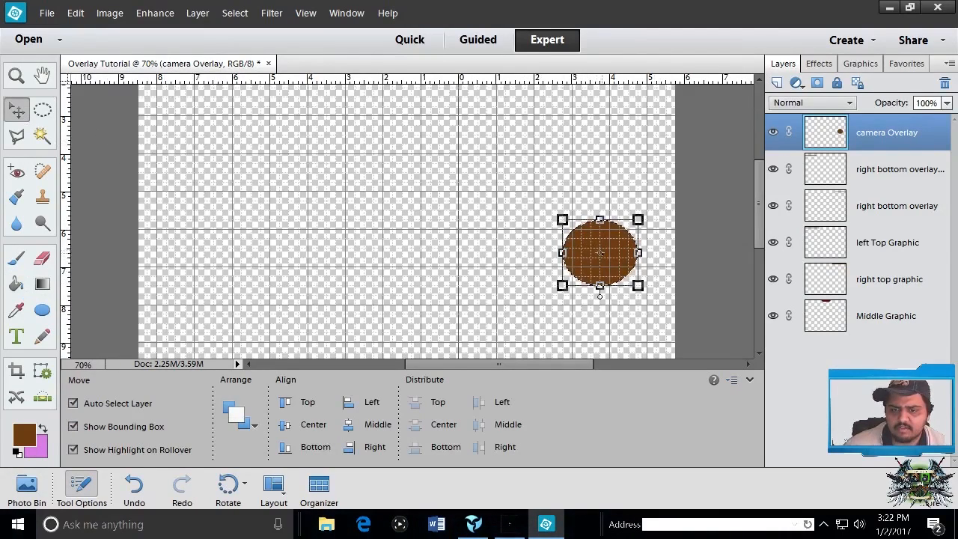
left_click_drag(600, 252, 591, 248)
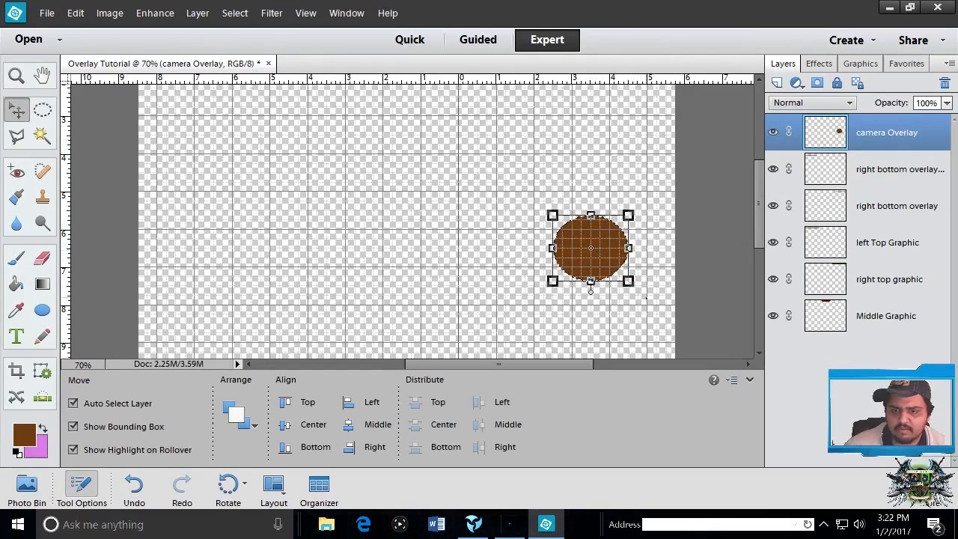
left_click_drag(628, 280, 635, 287)
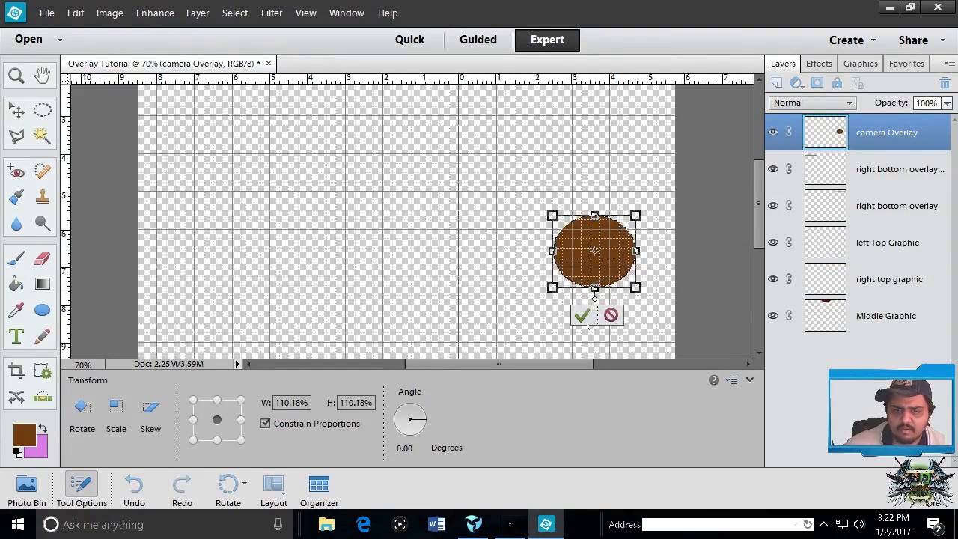
left_click(581, 315)
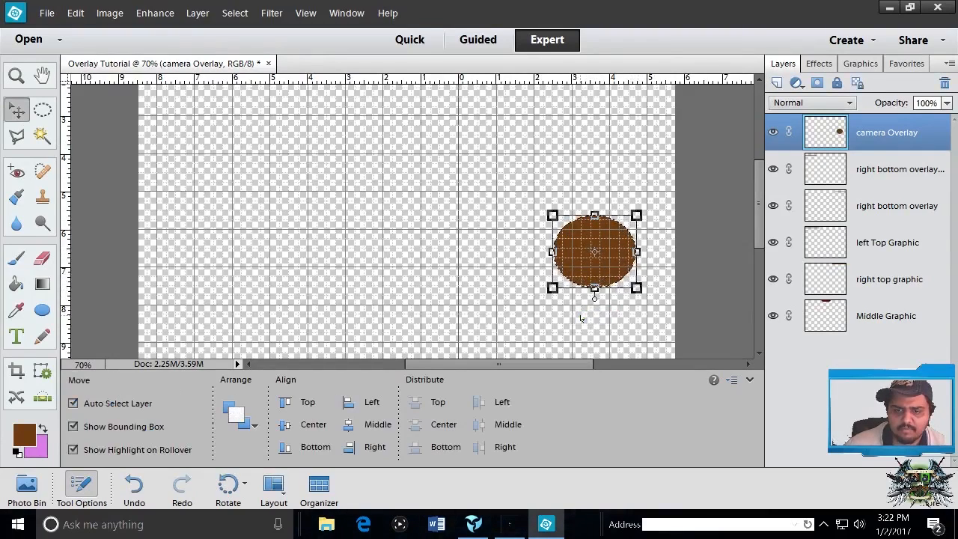
left_click(698, 249)
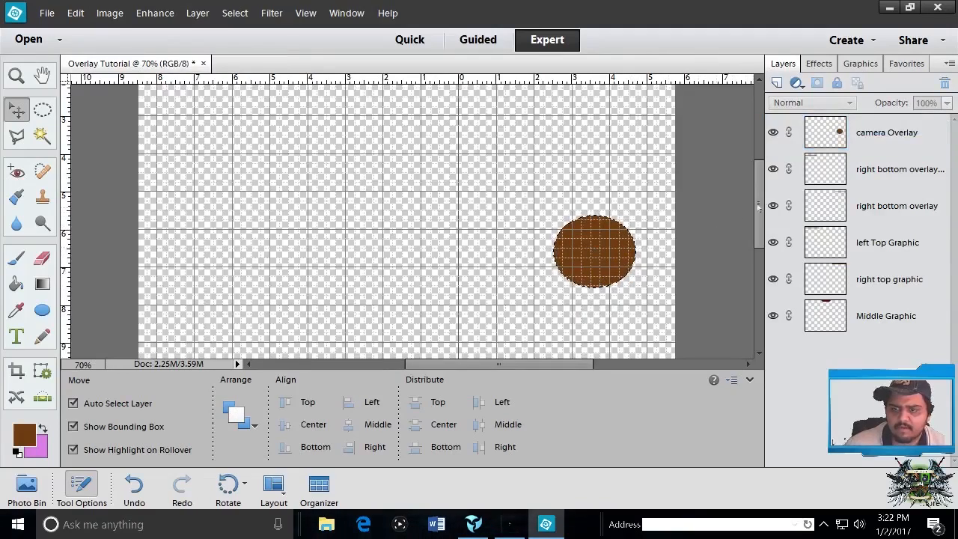
- Move the brown ellipse on the camera Overlay layer down near the canvas's lower right corner
left_click_drag(757, 207, 757, 231)
left_click(603, 146)
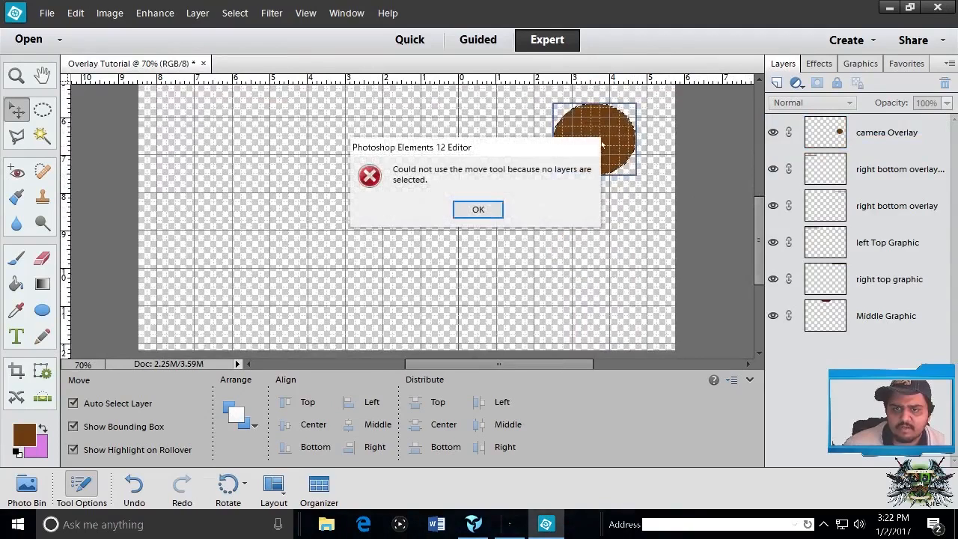
left_click(478, 209)
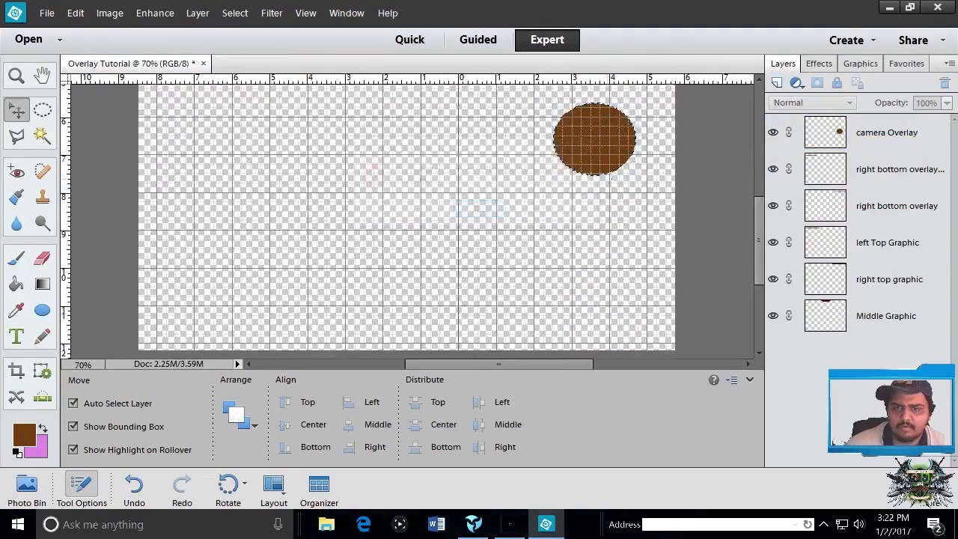
left_click(834, 145)
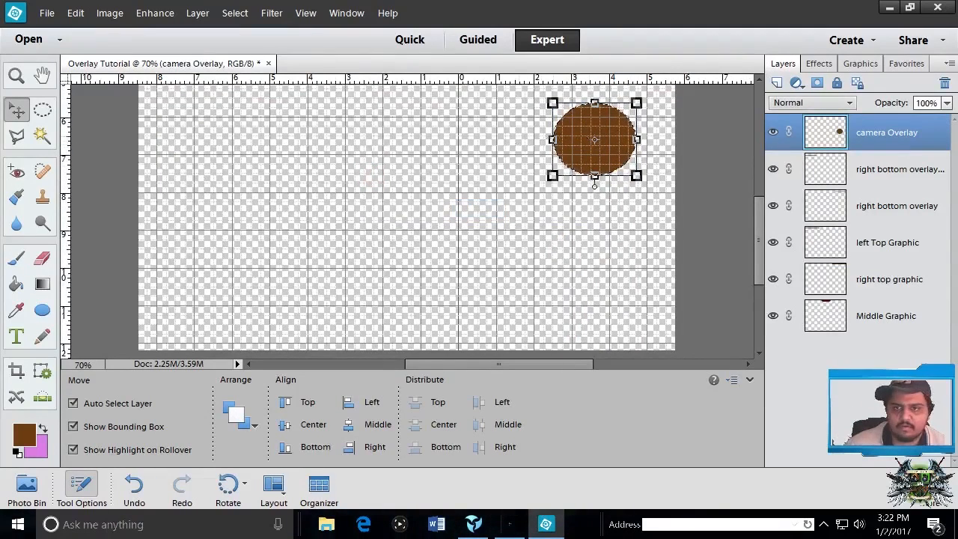
left_click_drag(596, 143, 599, 274)
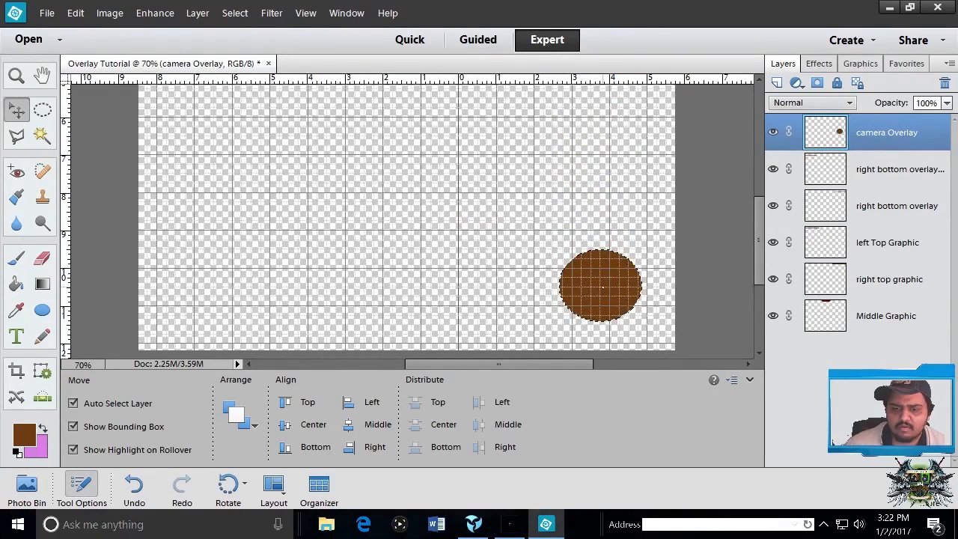
left_click(716, 239)
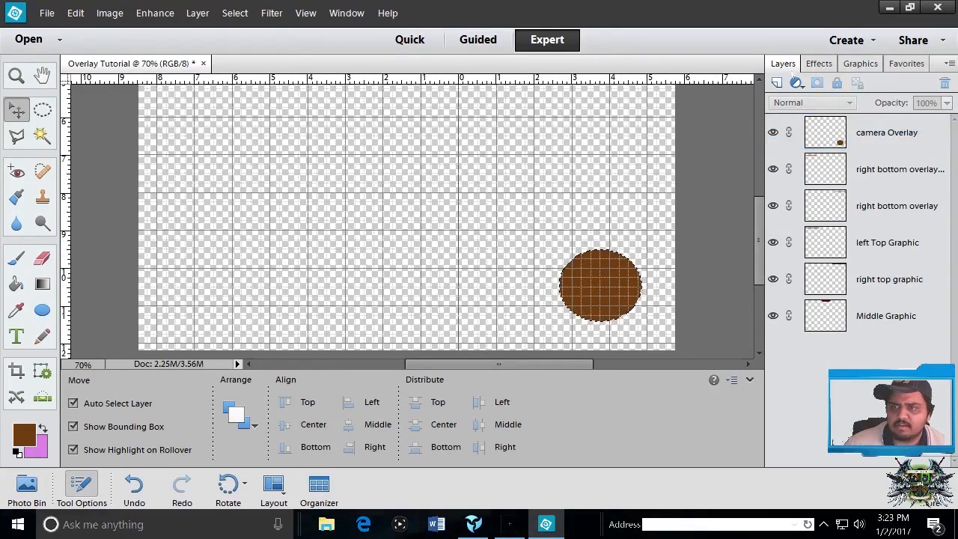
- Add a new layer above camera Overlay and lasso a thin horizontal strip above the brown ellipse, reaching the canvas's right edge
left_click(775, 82)
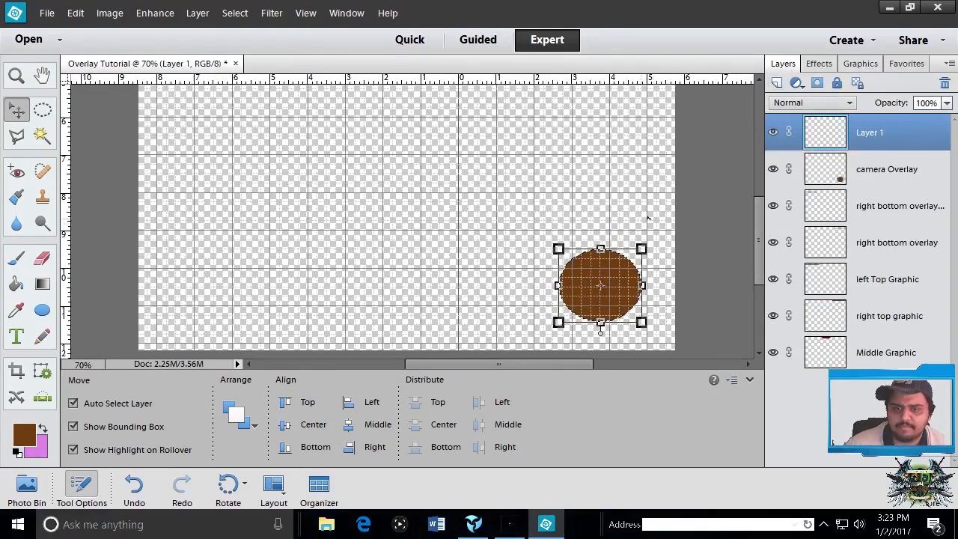
left_click(647, 217)
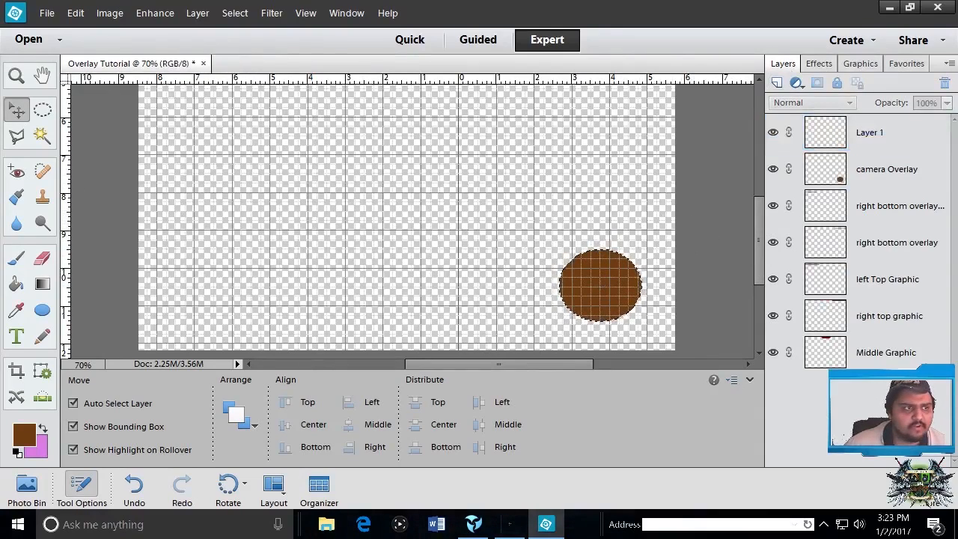
left_click(16, 136)
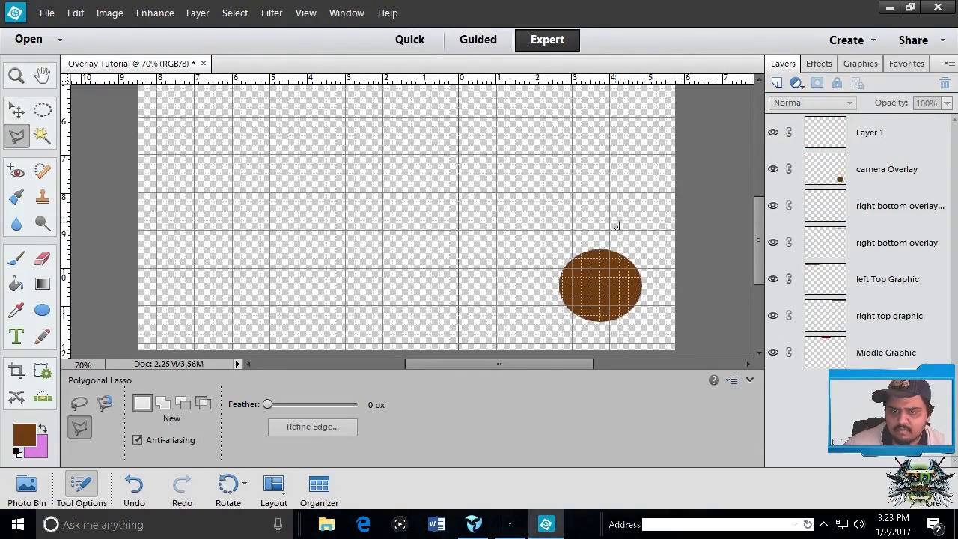
left_click(681, 227)
double_click(618, 221)
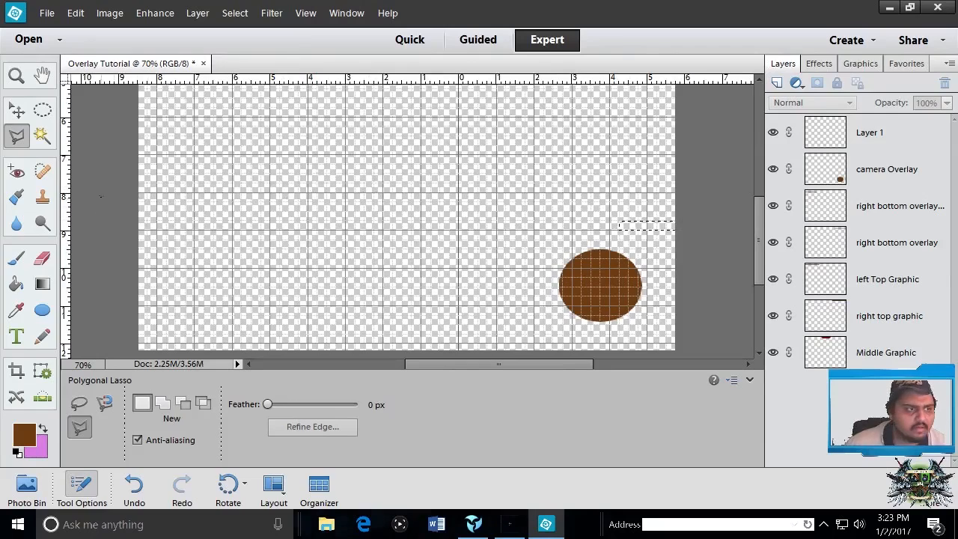
- Set the foreground colour to a light greyish tan for the Paint Bucket
left_click(16, 283)
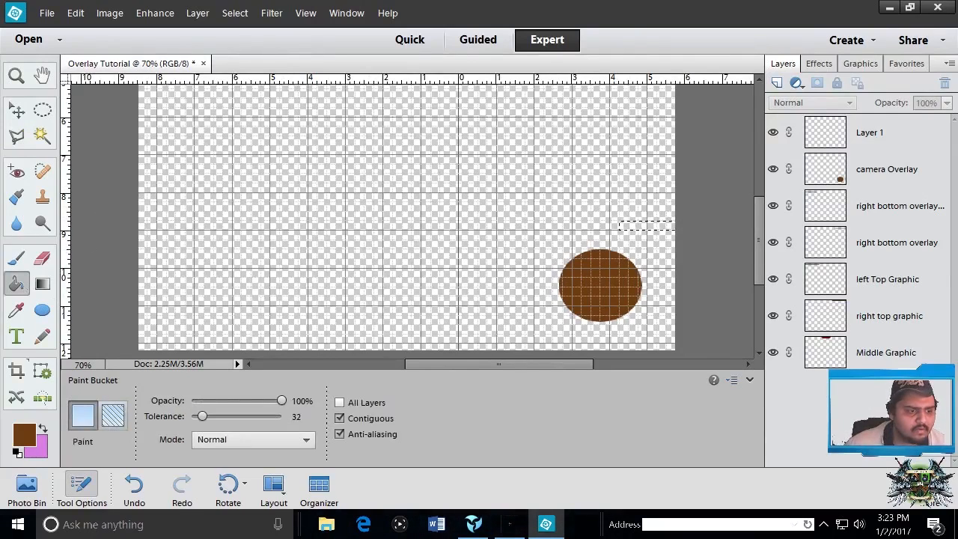
left_click(25, 431)
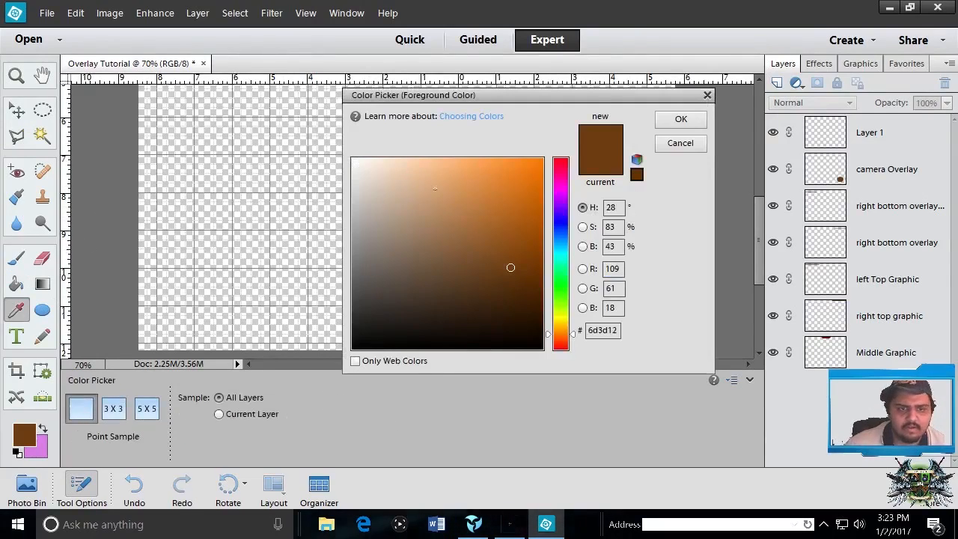
left_click(390, 212)
left_click(659, 114)
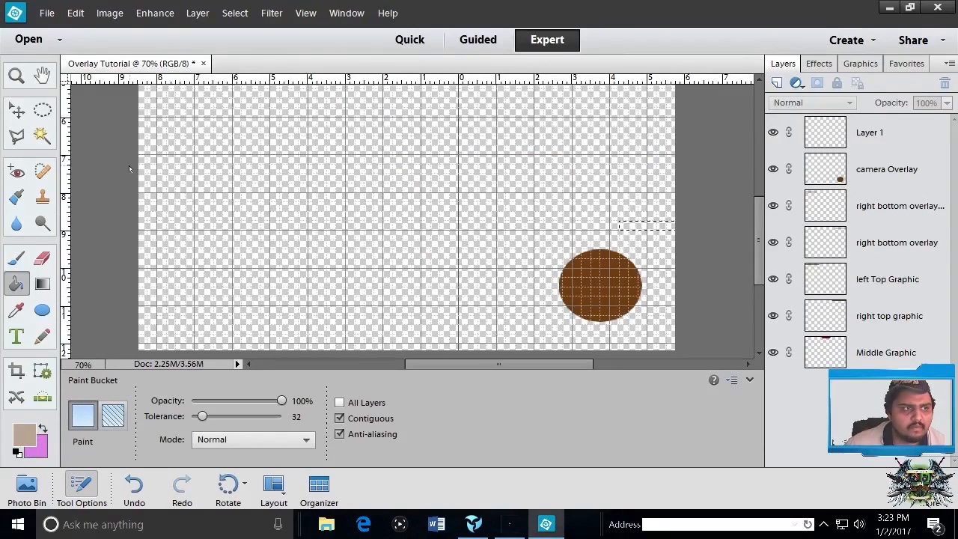
- Try to move the empty horizontal strip selection on Layer 1
left_click(17, 136)
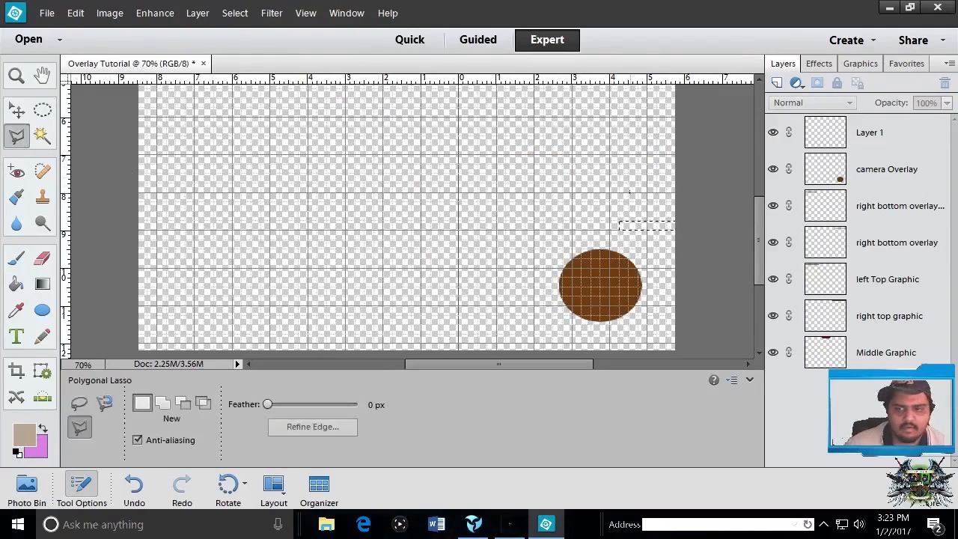
key("v")
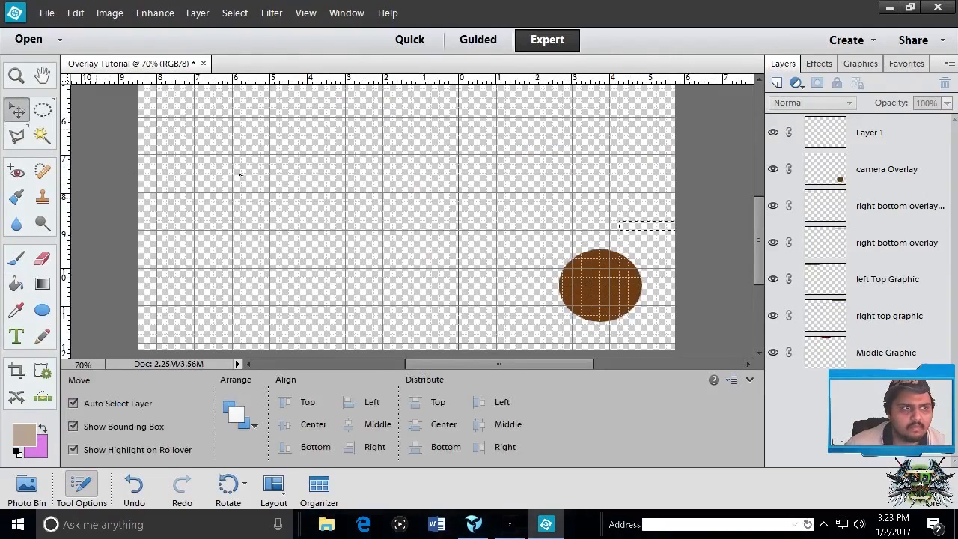
left_click(665, 228)
left_click(478, 209)
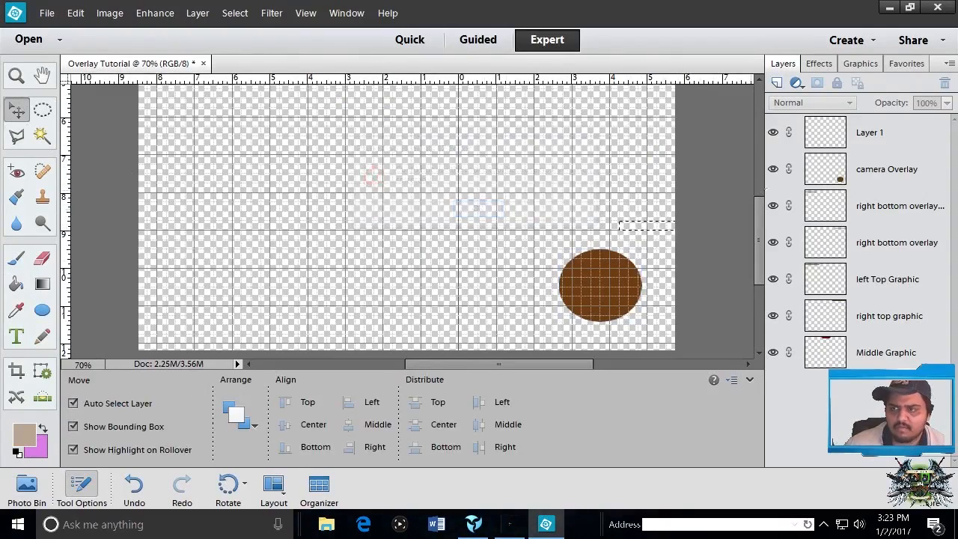
left_click(852, 134)
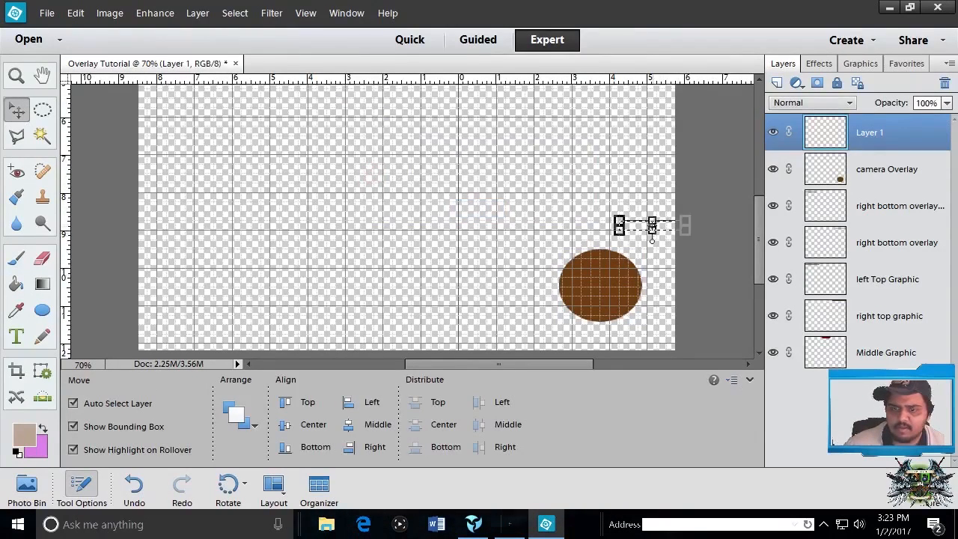
left_click(651, 228)
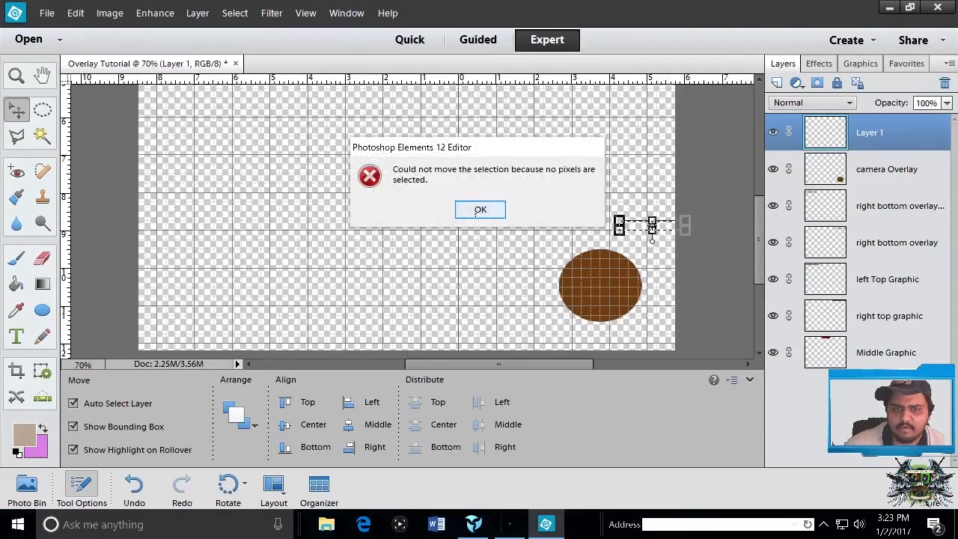
key("Return")
left_click(637, 232)
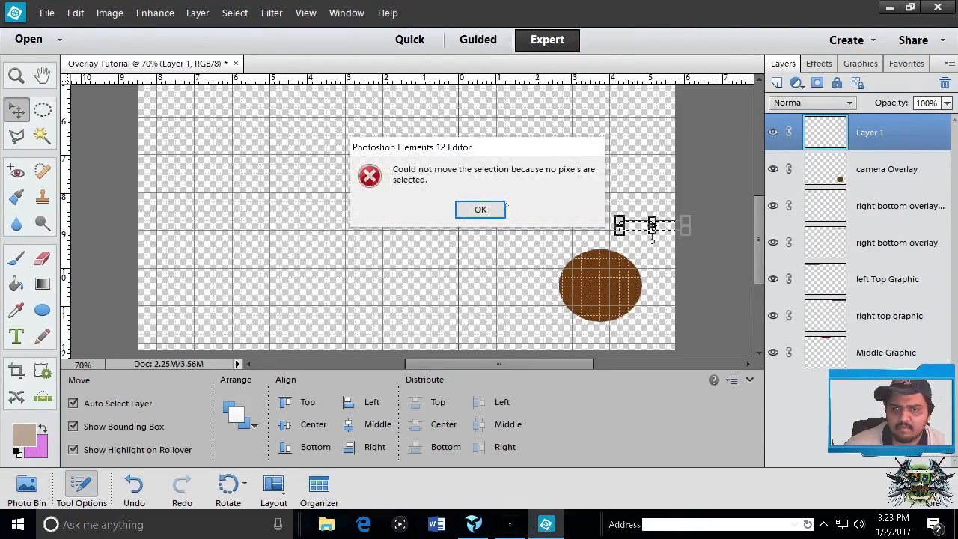
left_click(491, 208)
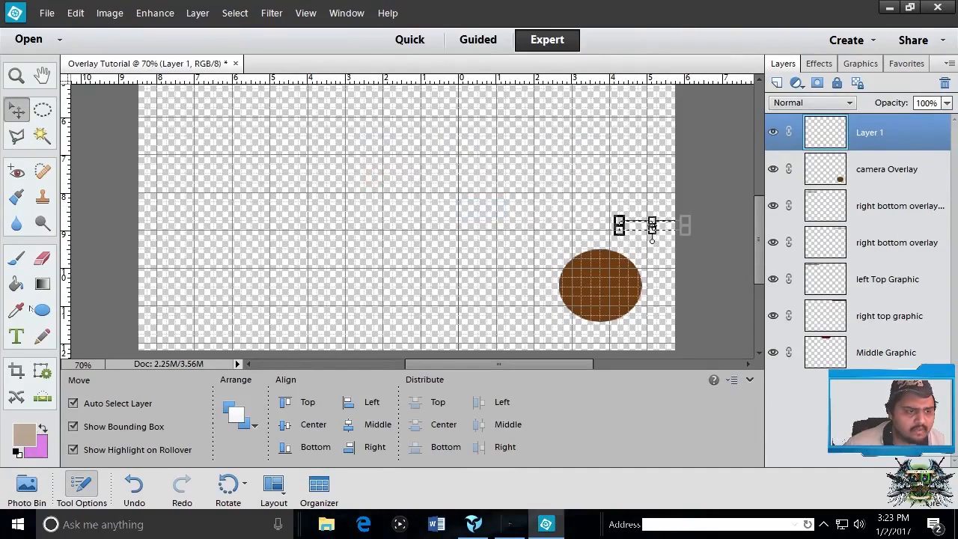
- Fill the horizontal strip selection on Layer 1 with tan and move the strip down to overlap the ellipse's upper right side
left_click(17, 284)
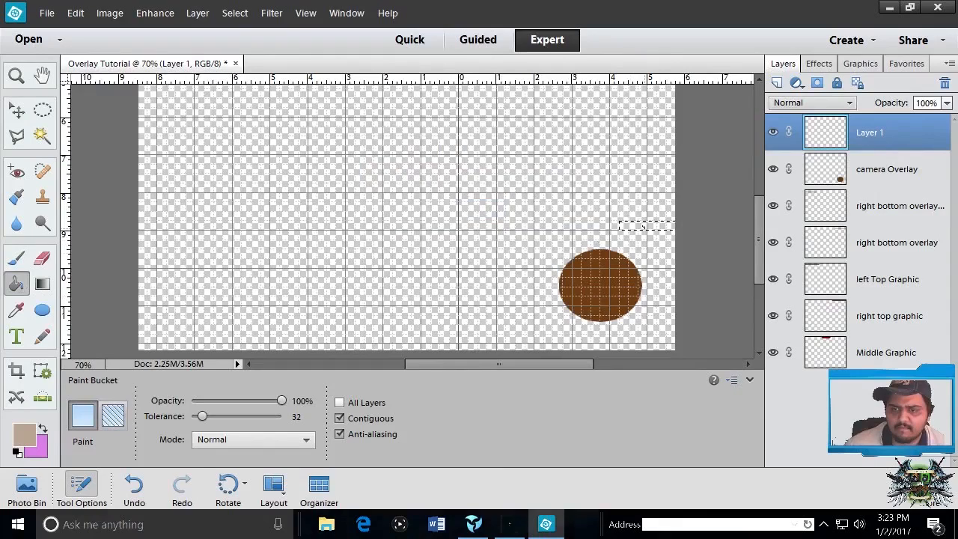
left_click(645, 231)
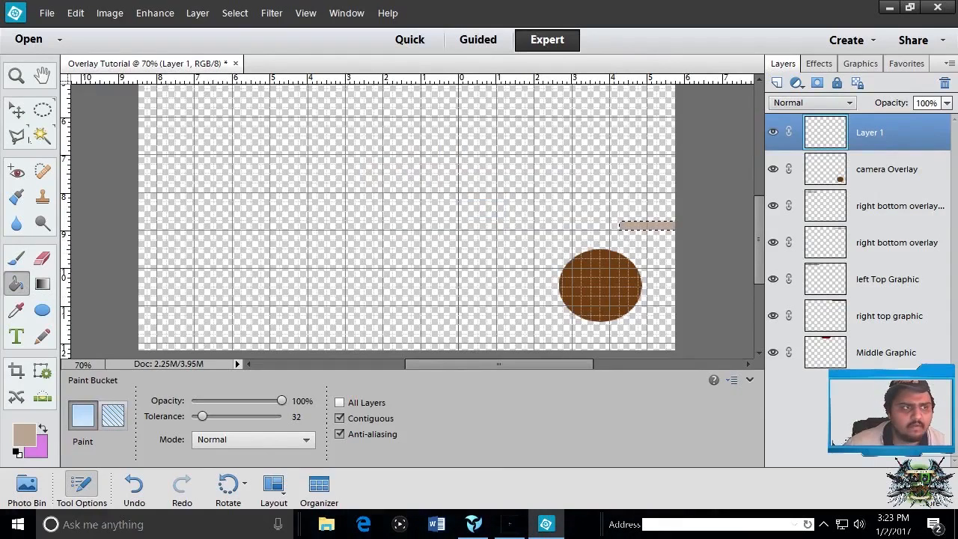
key("v")
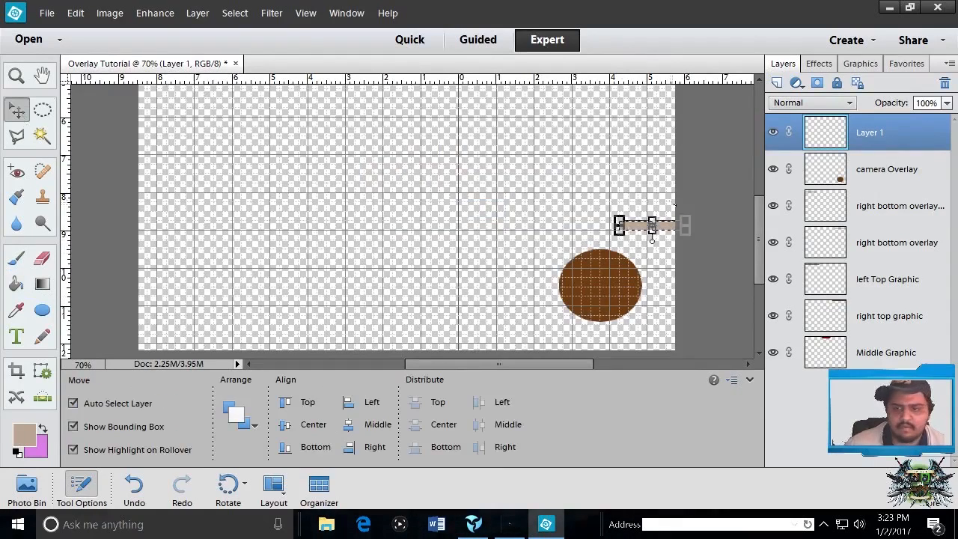
left_click_drag(652, 233, 658, 267)
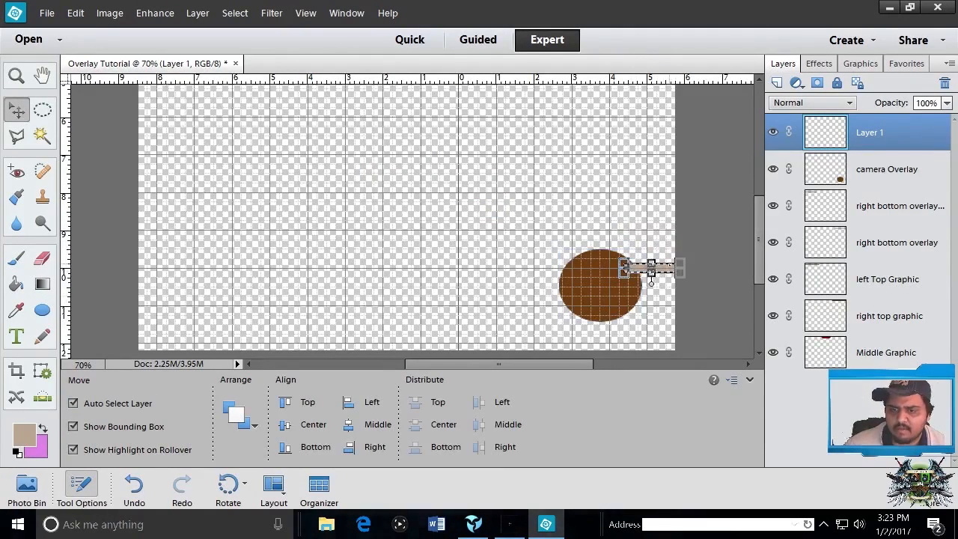
- Send the tan horizontal strip's layer to the back, behind the brown ellipse
right_click(671, 268)
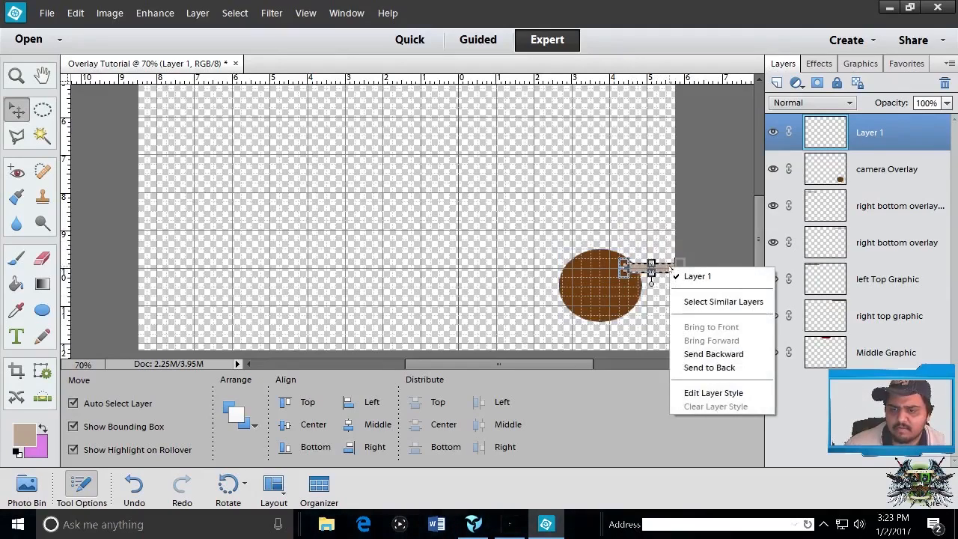
left_click(706, 367)
left_click(708, 238)
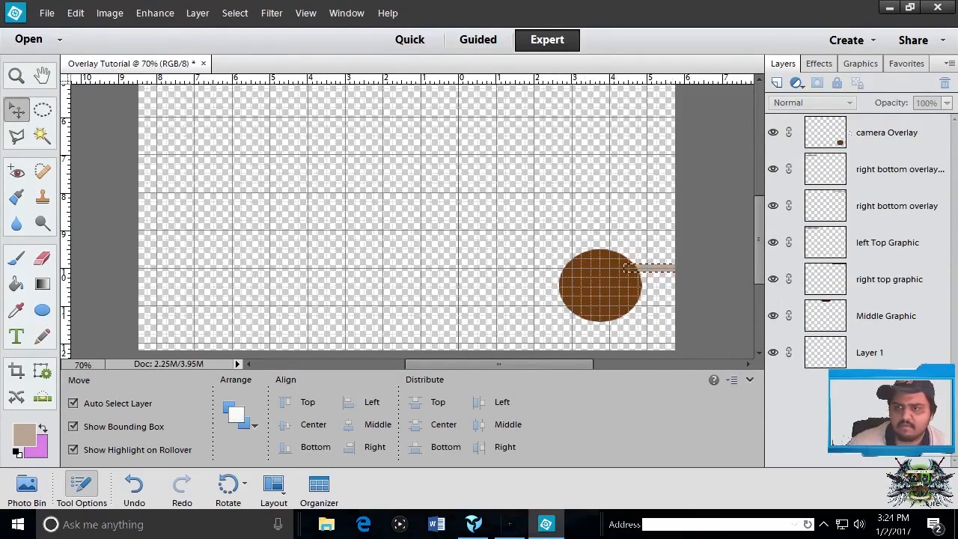
- Add two new empty layers above the camera Overlay layer
left_click(869, 128)
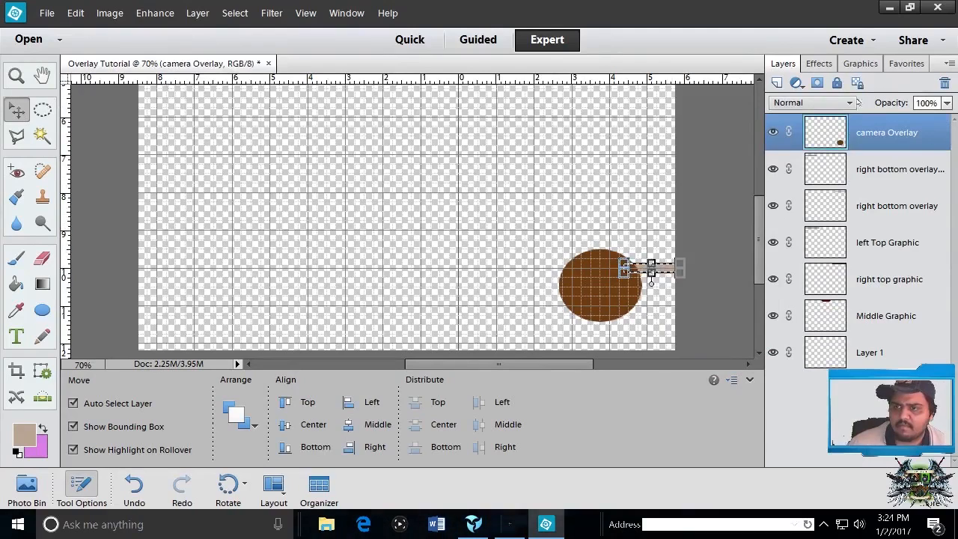
left_click(777, 82)
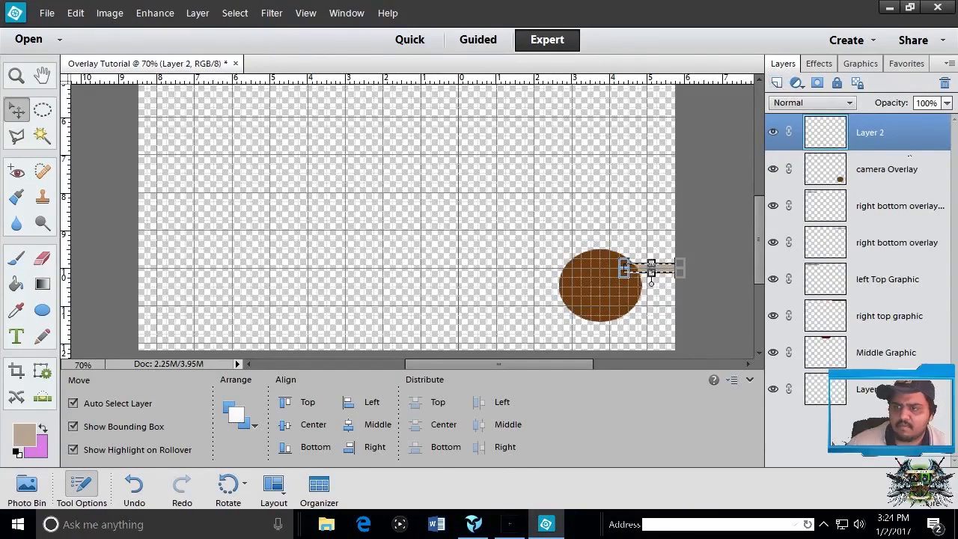
left_click(777, 82)
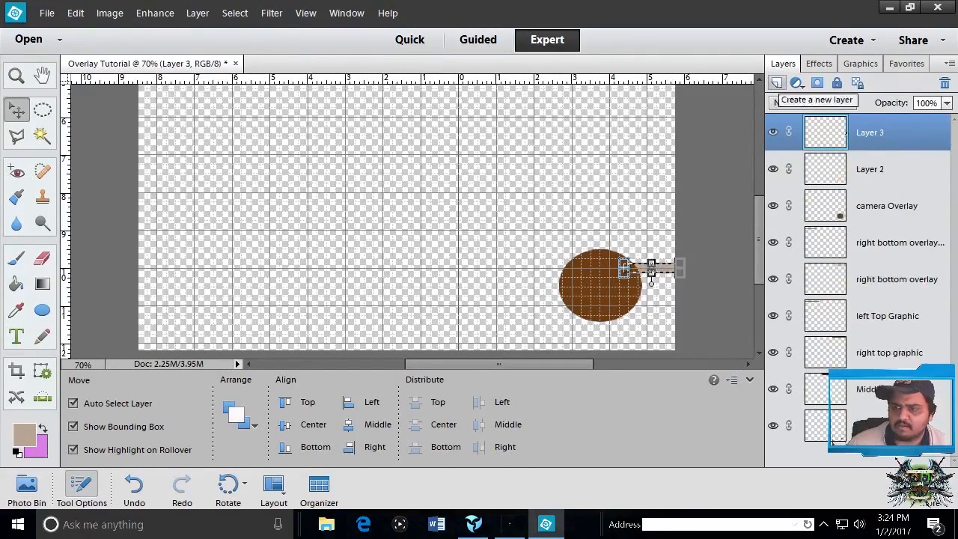
- Rename Layer 2 as "camera pop out"
double_click(883, 169)
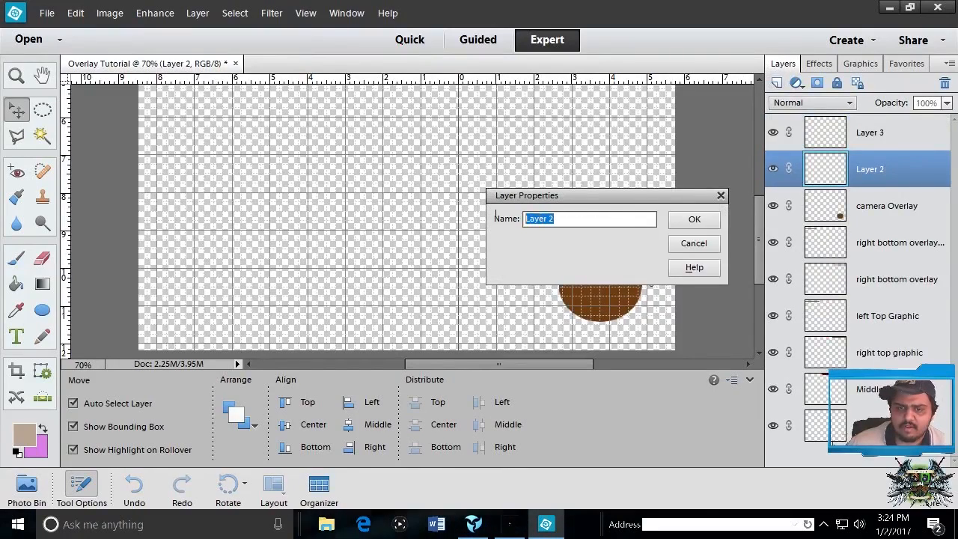
type("camera")
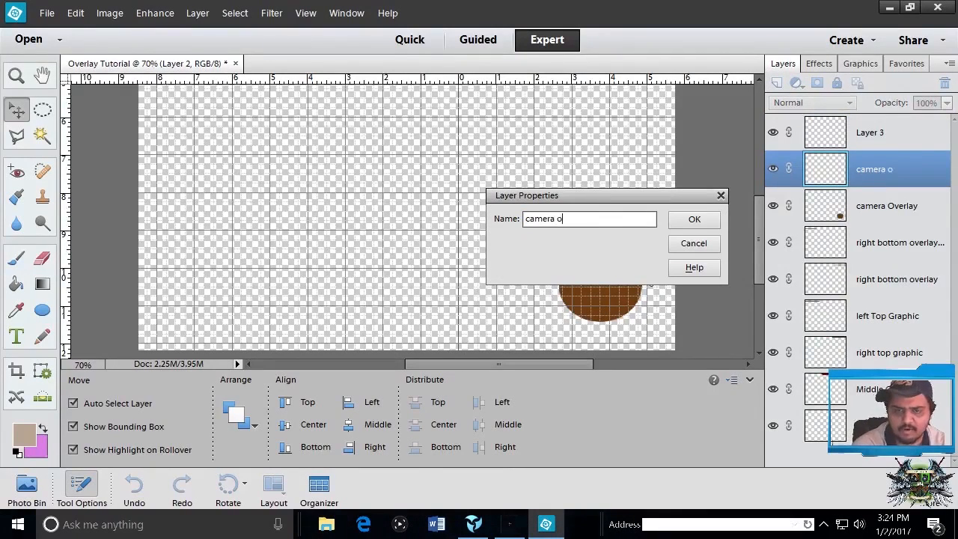
type(" po")
key("BackSpace")
key("BackSpace")
type("p")
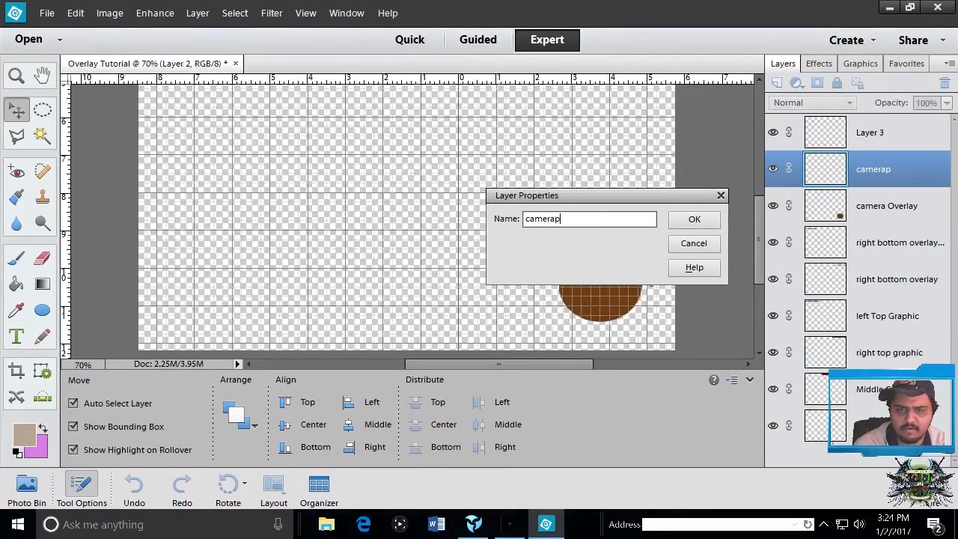
key("BackSpace")
type("pop out")
key("Return")
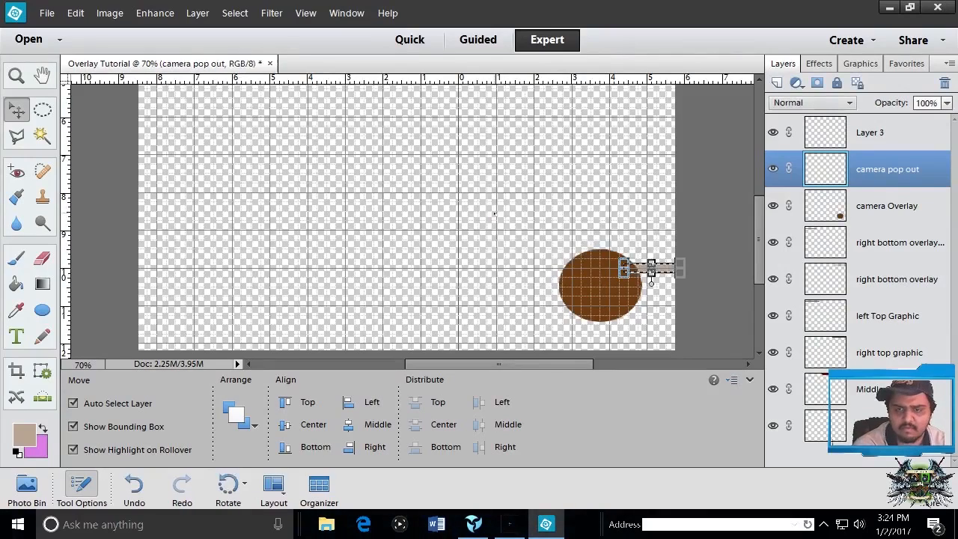
left_click(493, 214)
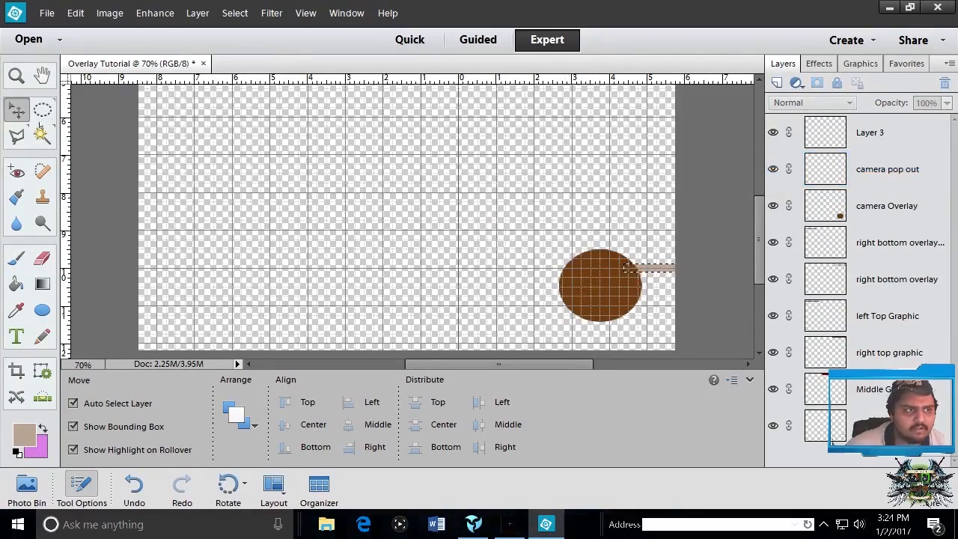
- Lasso a narrow vertical strip from just below the brown ellipse down to the canvas's bottom edge
key("l")
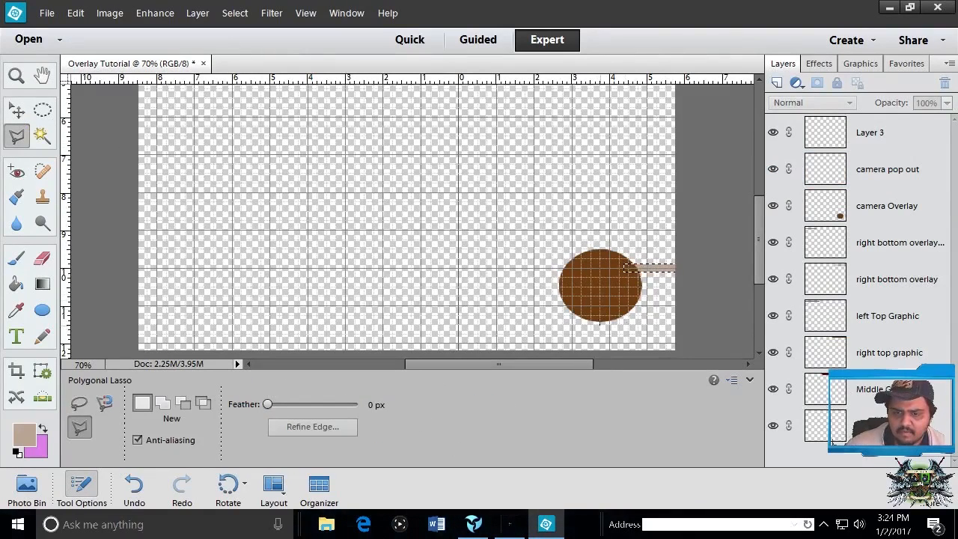
left_click(599, 323)
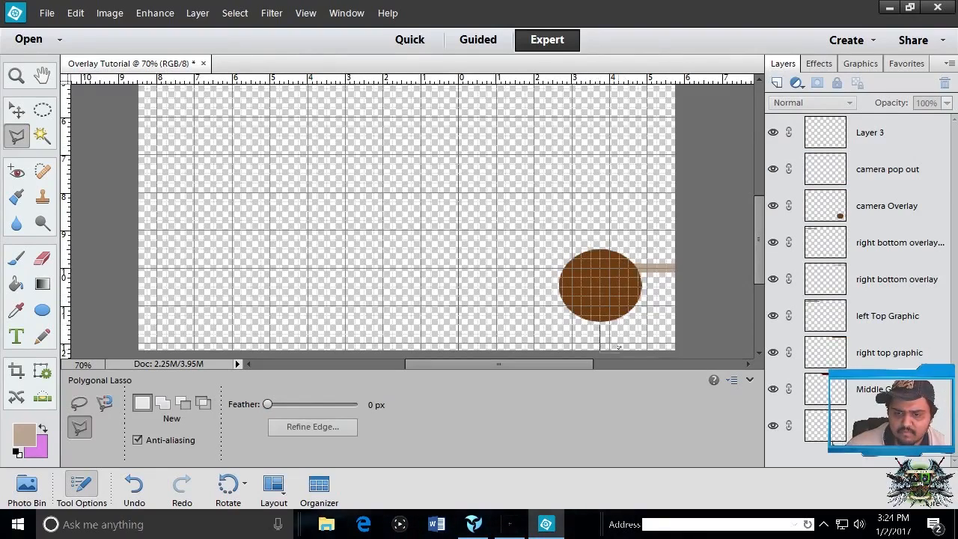
key("BackSpace")
key("BackSpace")
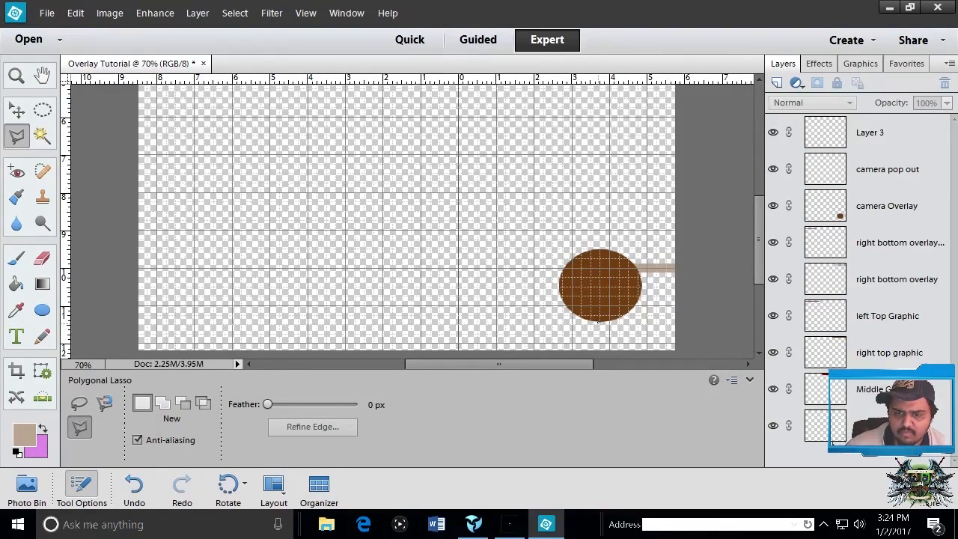
left_click(590, 322)
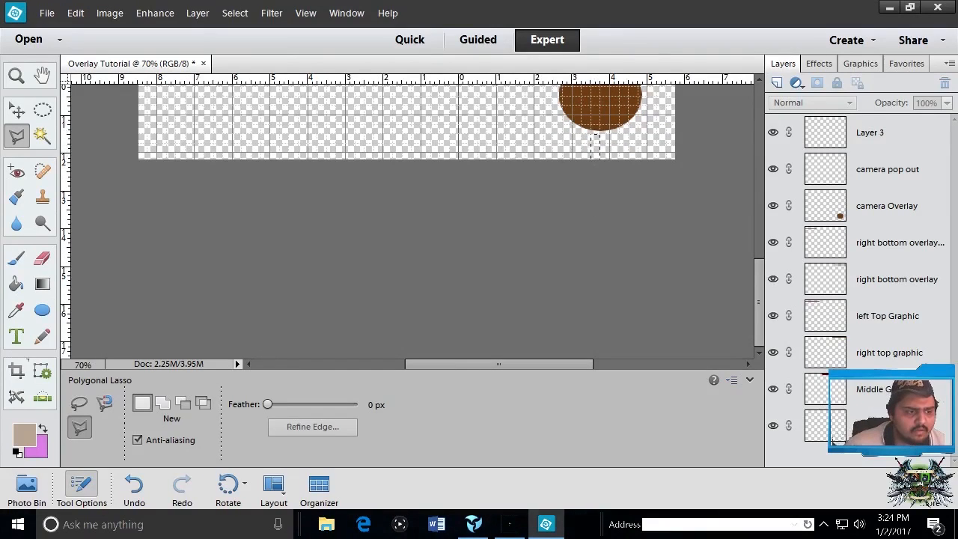
- Fill the narrow vertical strip selection with tan on Layer 3
key("k")
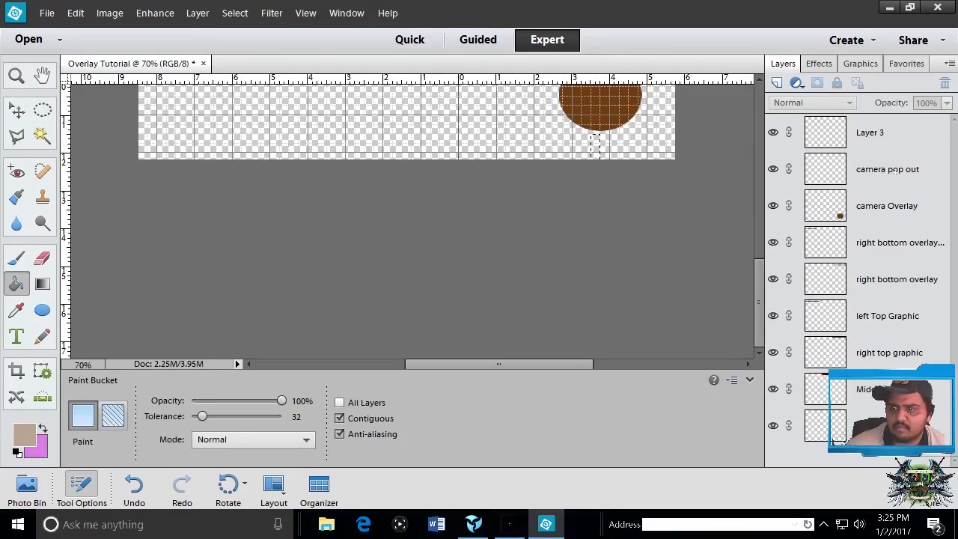
left_click(890, 142)
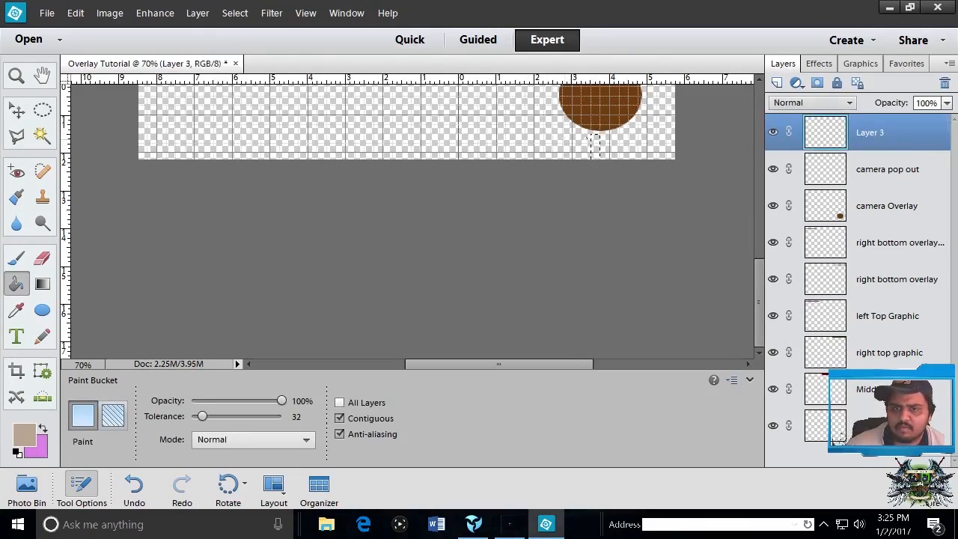
left_click(593, 148)
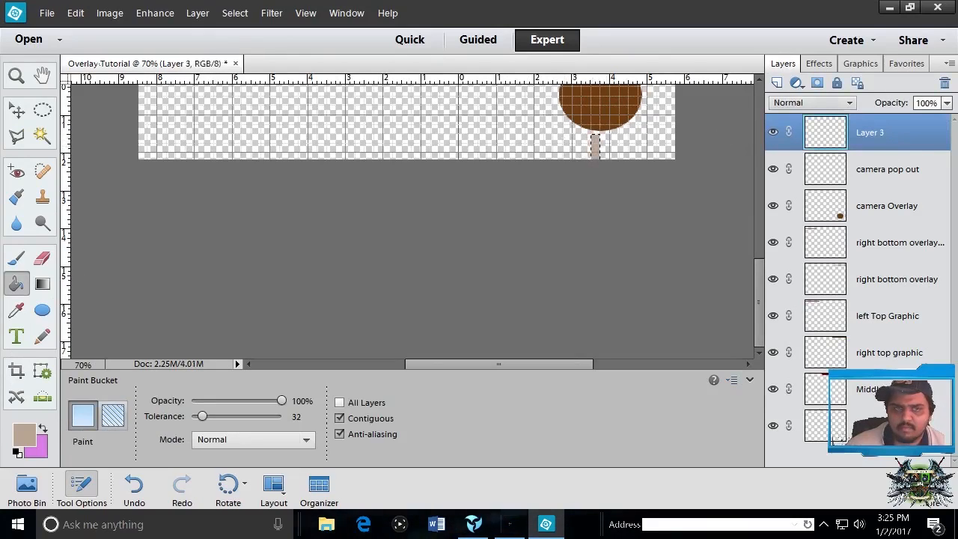
- Move the tan strip up to overlap the brown ellipse's underside and send Layer 3 to the back
left_click(16, 110)
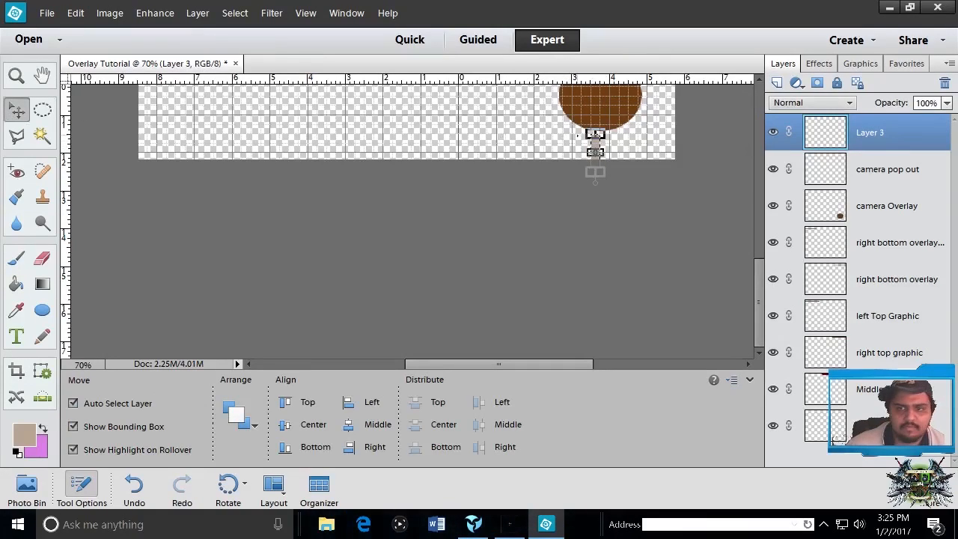
left_click_drag(595, 150, 605, 140)
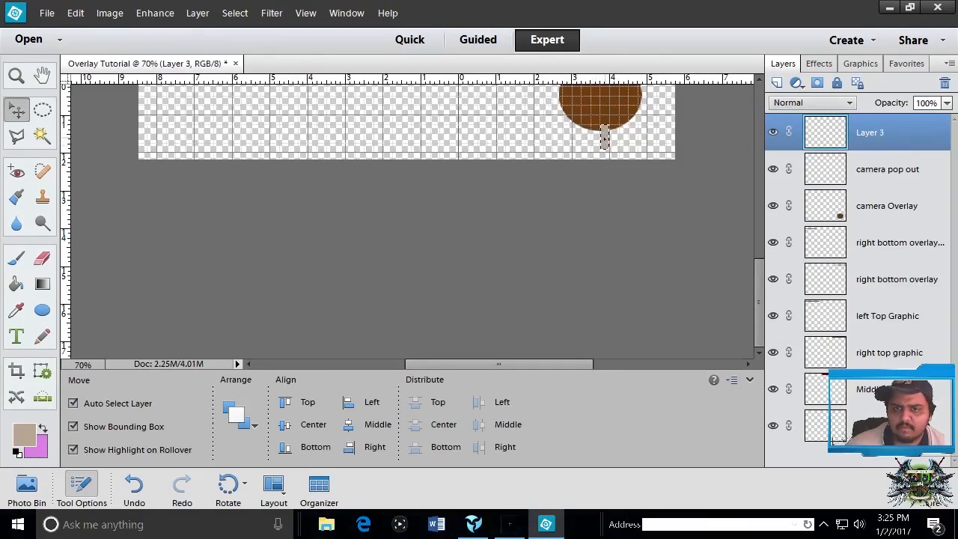
right_click(599, 142)
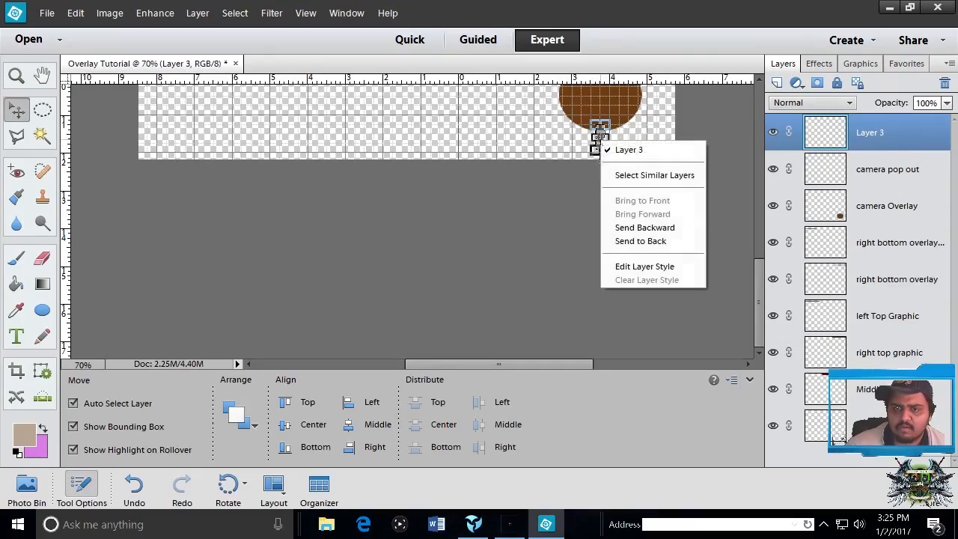
left_click(639, 240)
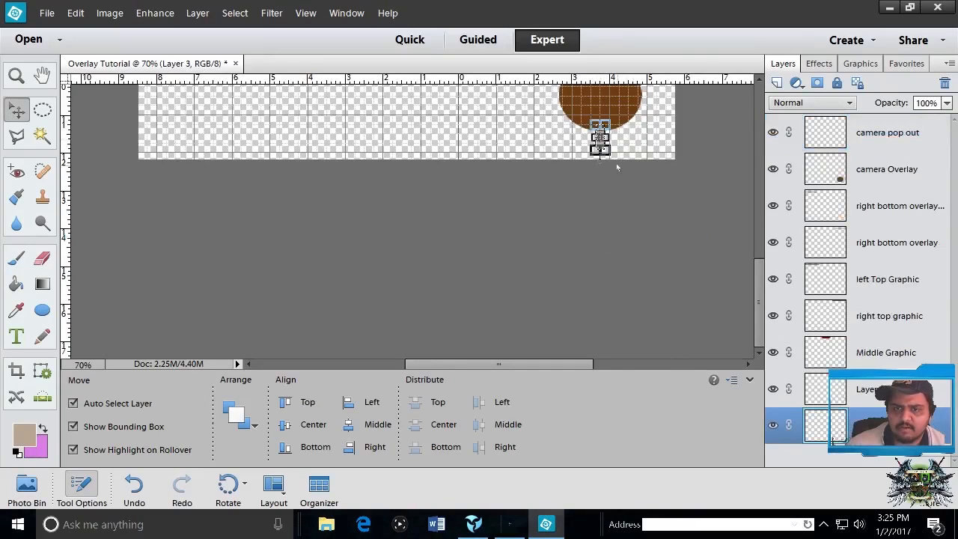
- Scale the tan strip proportionally to 133.03% so it reaches the canvas's bottom edge
left_click_drag(599, 156, 600, 168)
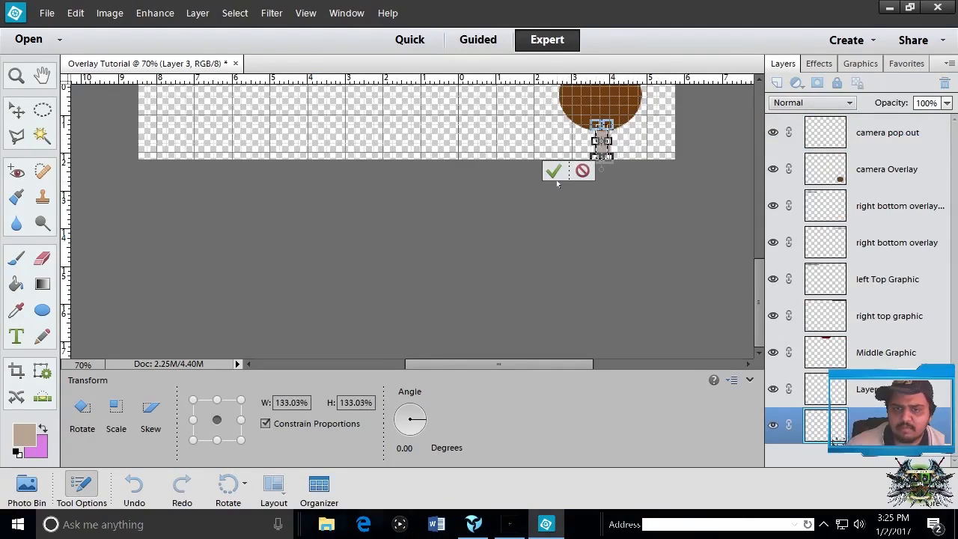
left_click(554, 172)
left_click(677, 255)
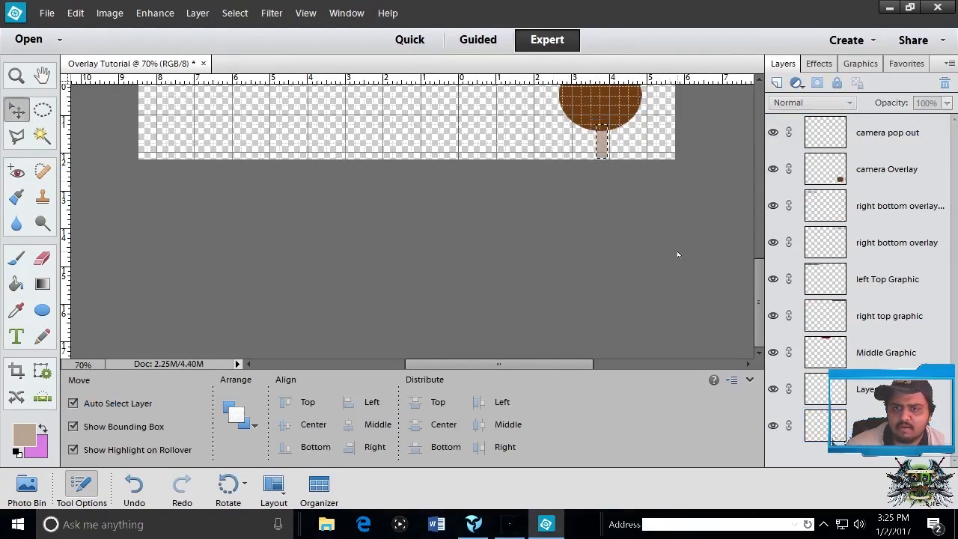
- Try to nudge the strip selection upward with the camera pop out layer active
scroll(677, 254, "up", 6)
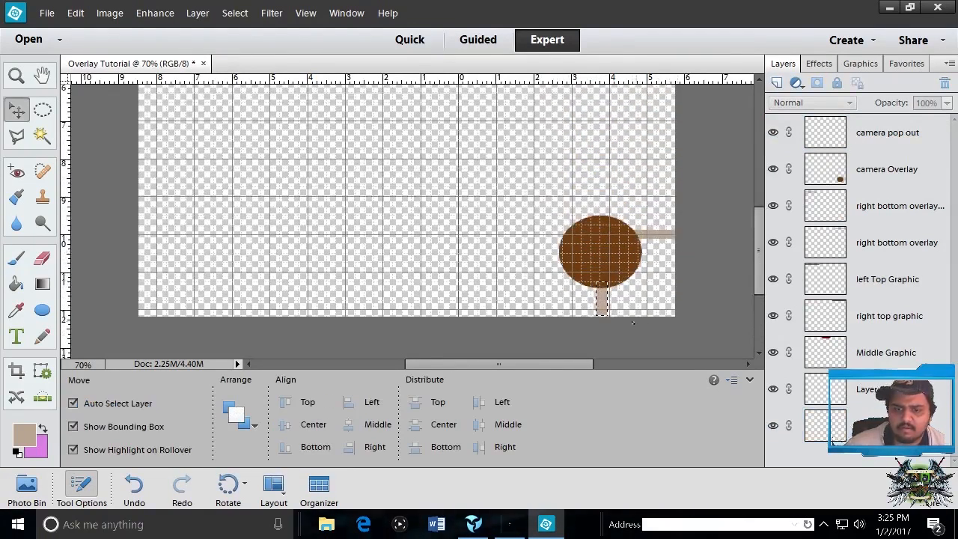
left_click(632, 322)
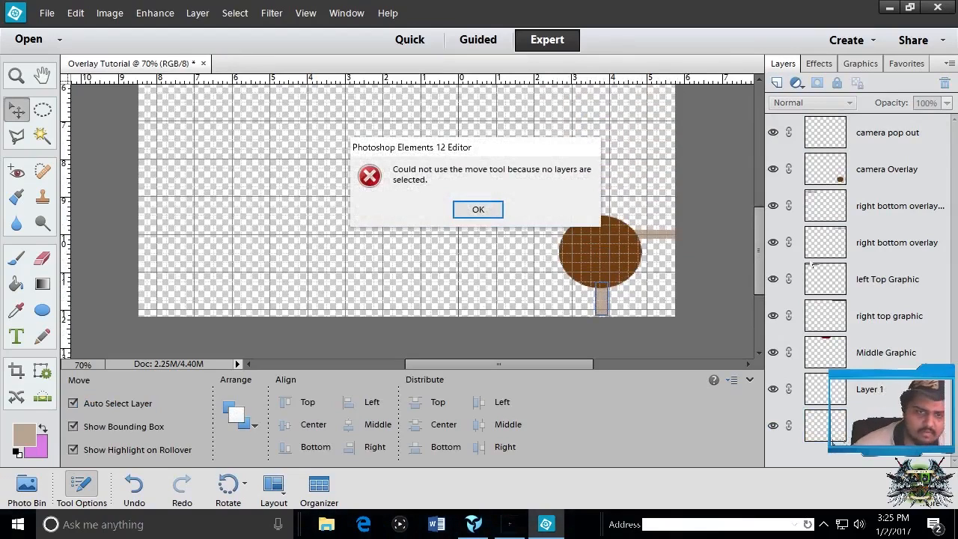
left_click(475, 209)
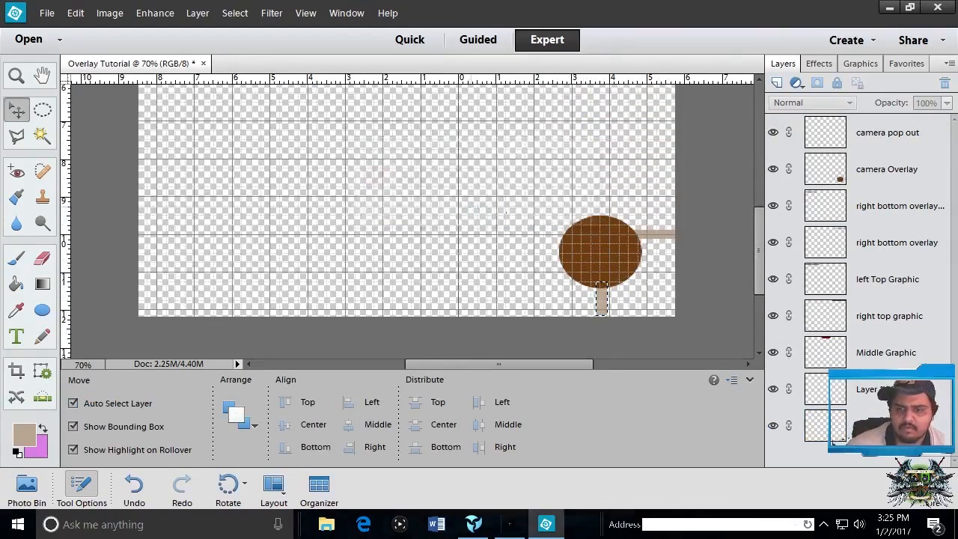
left_click(900, 132)
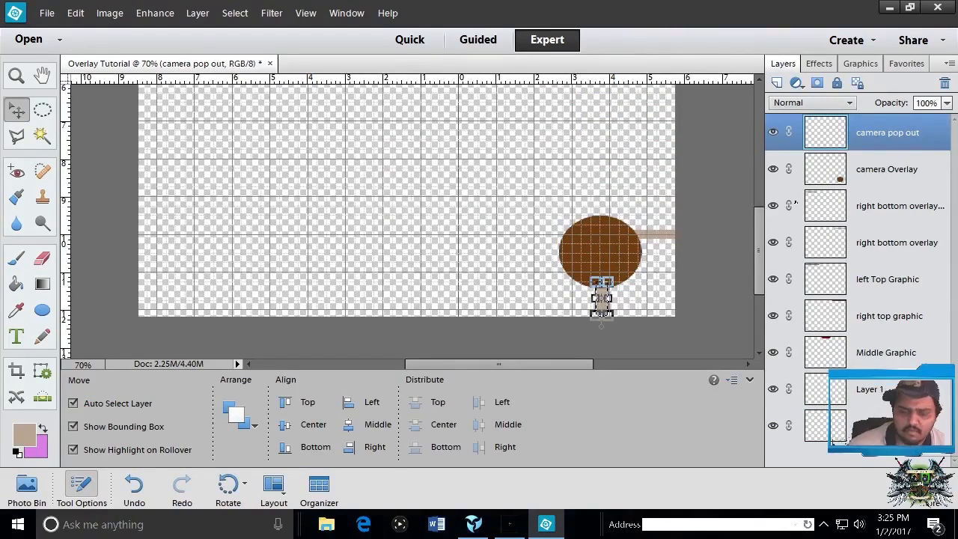
key("Up")
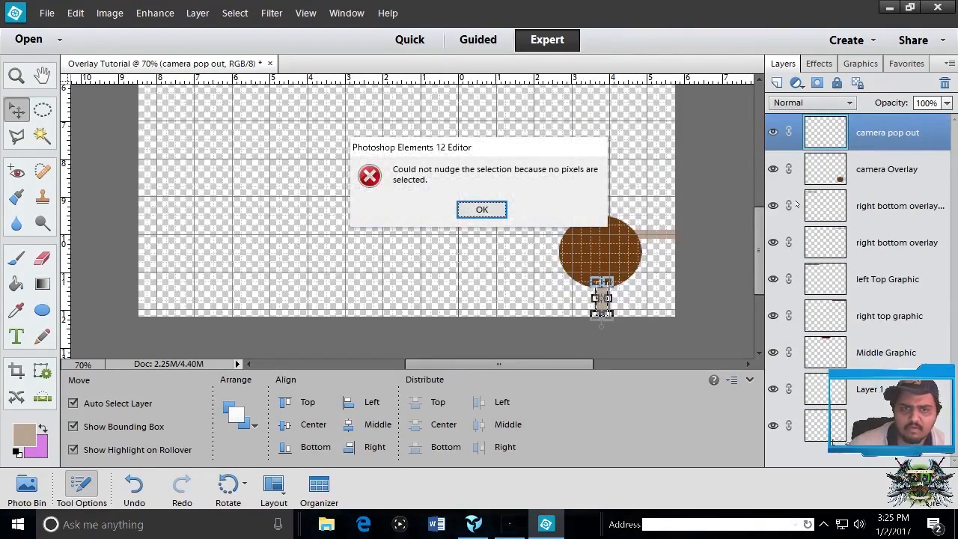
left_click(482, 209)
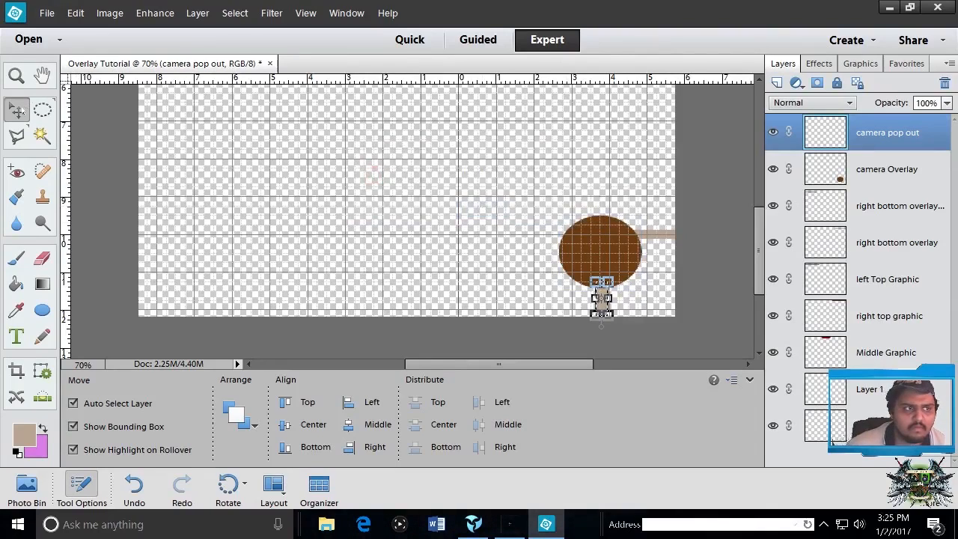
- Clear the strip selection and switch to the Polygonal Lasso tool
left_click(17, 135)
key("ctrl+d")
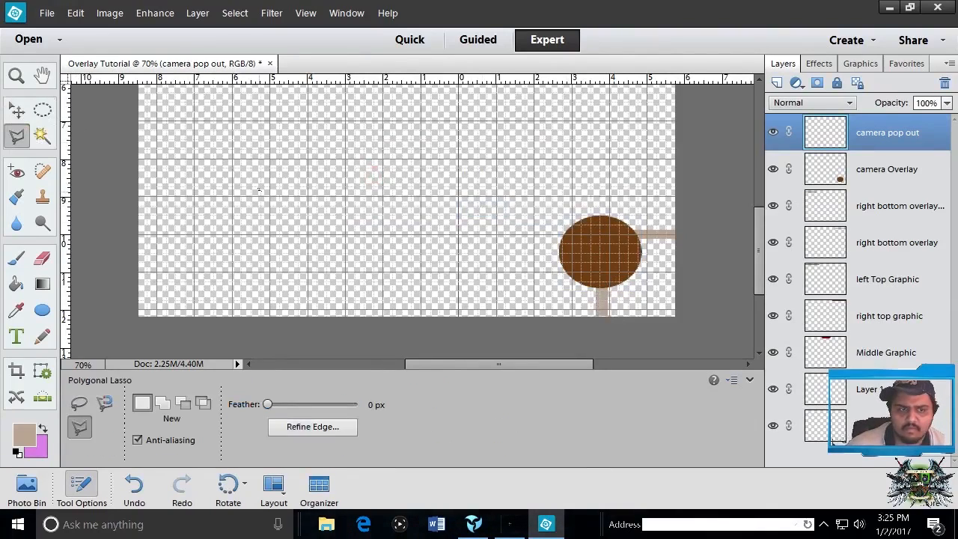
- Try to lasso an area across the brown ellipse on the camera pop out layer
left_click(259, 189)
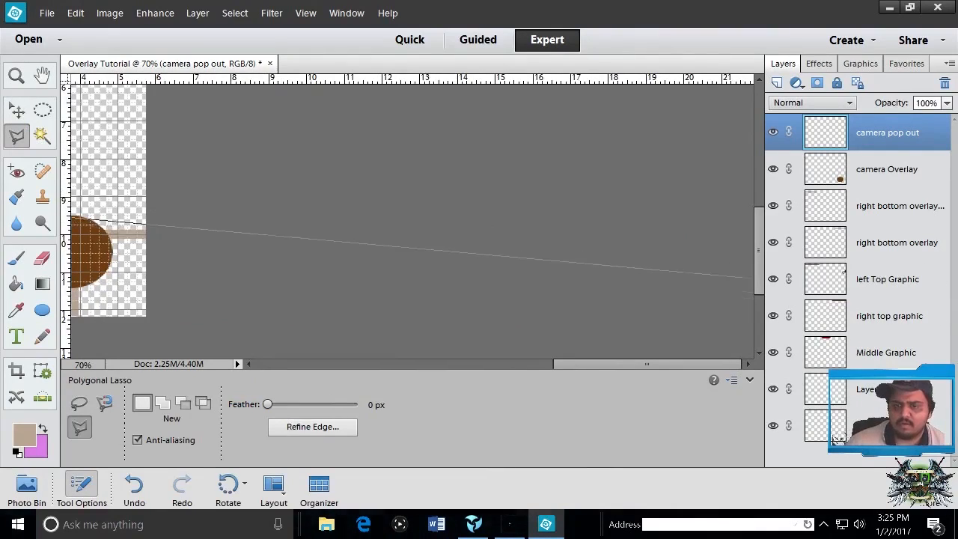
double_click(272, 216)
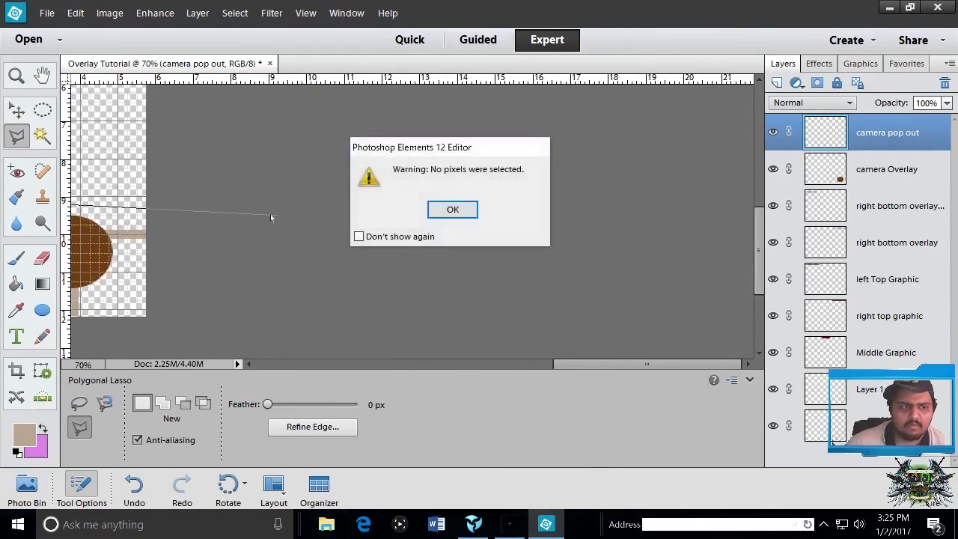
left_click(453, 209)
left_click_drag(640, 362, 481, 356)
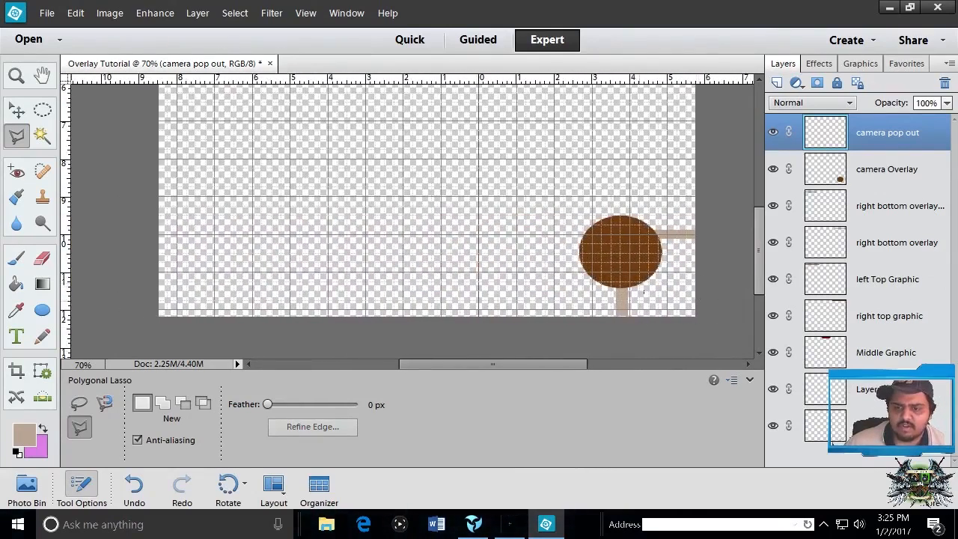
mouse_move(758, 257)
left_mouse_down()
mouse_move(758, 270)
mouse_move(759, 159)
mouse_move(764, 273)
left_mouse_up()
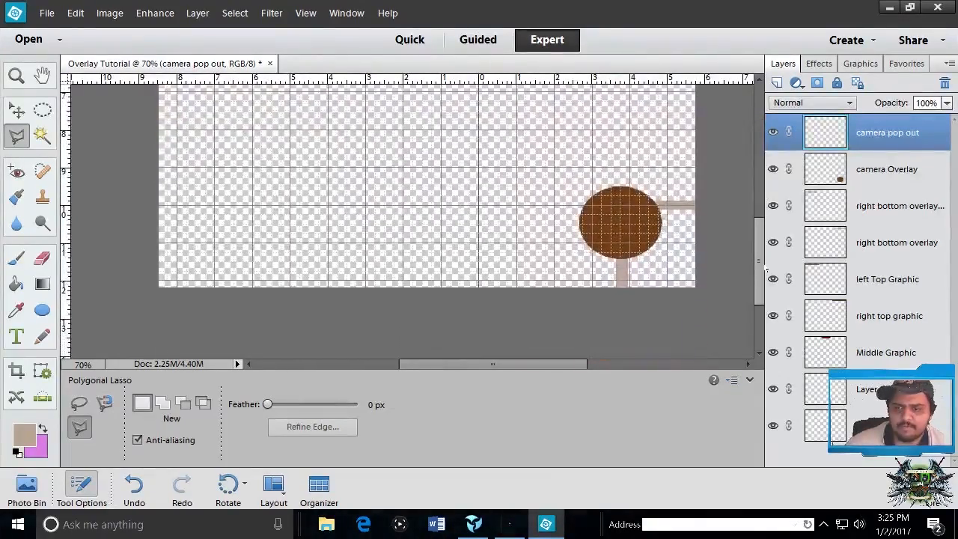
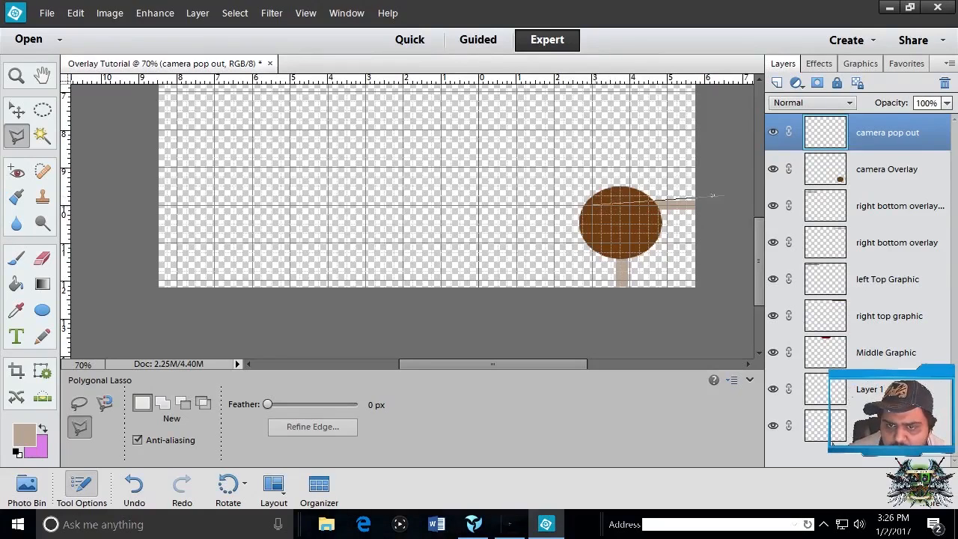
double_click(599, 210)
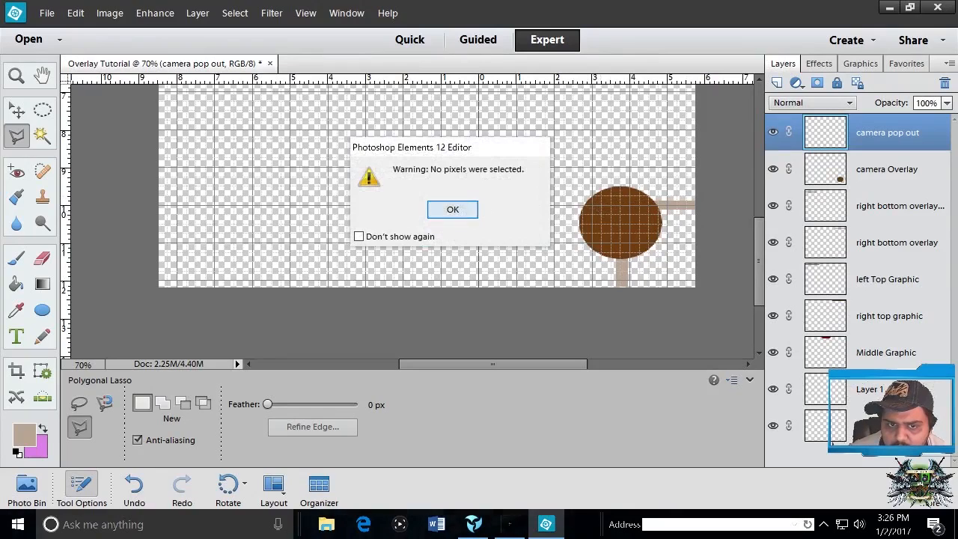
key("Return")
- On the camera Overlay layer, lasso a rectangle about 1.5 by 1 grid squares inside the brown ellipse and delete its pixels
left_click(869, 171)
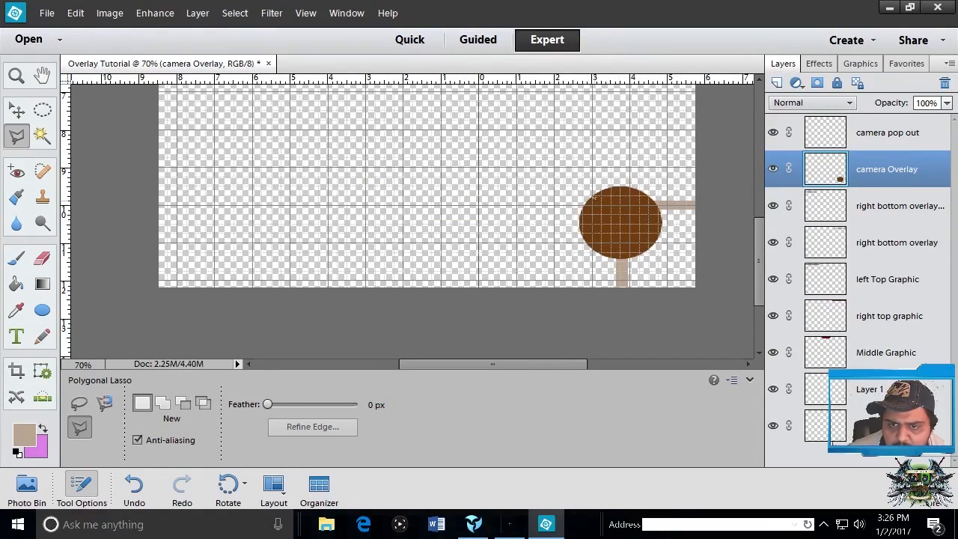
left_click(592, 205)
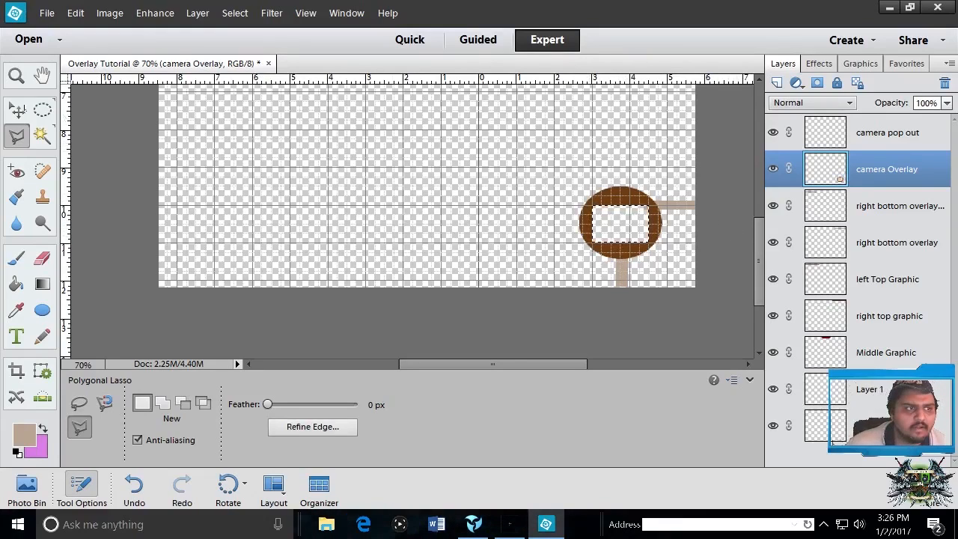
left_click(20, 109)
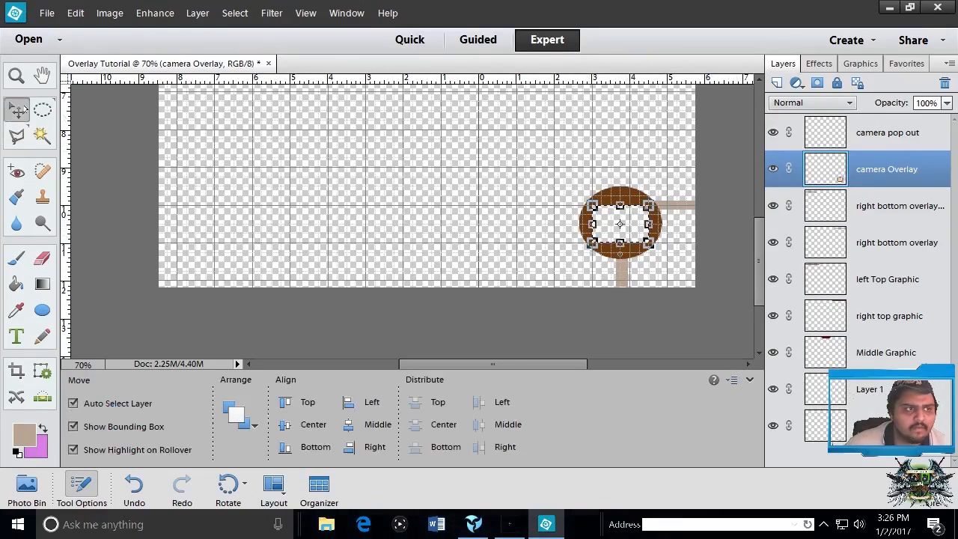
left_click(465, 239)
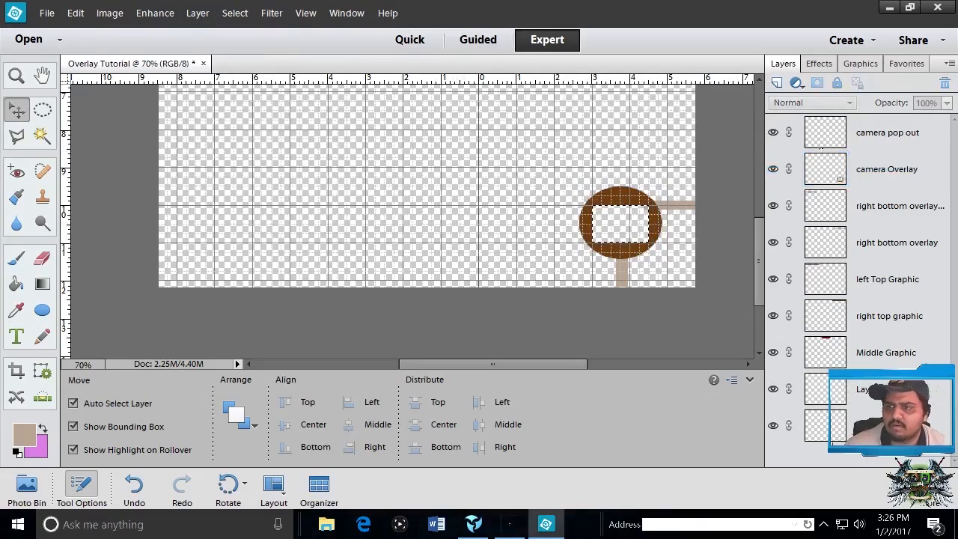
- Add a new layer above camera pop out and name it "underlay graphic"
left_click(879, 139)
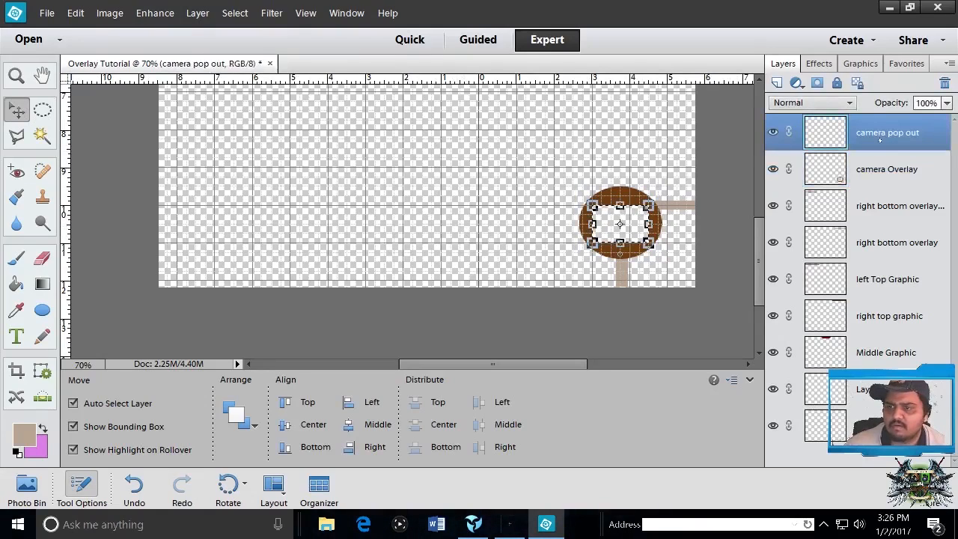
left_click(776, 82)
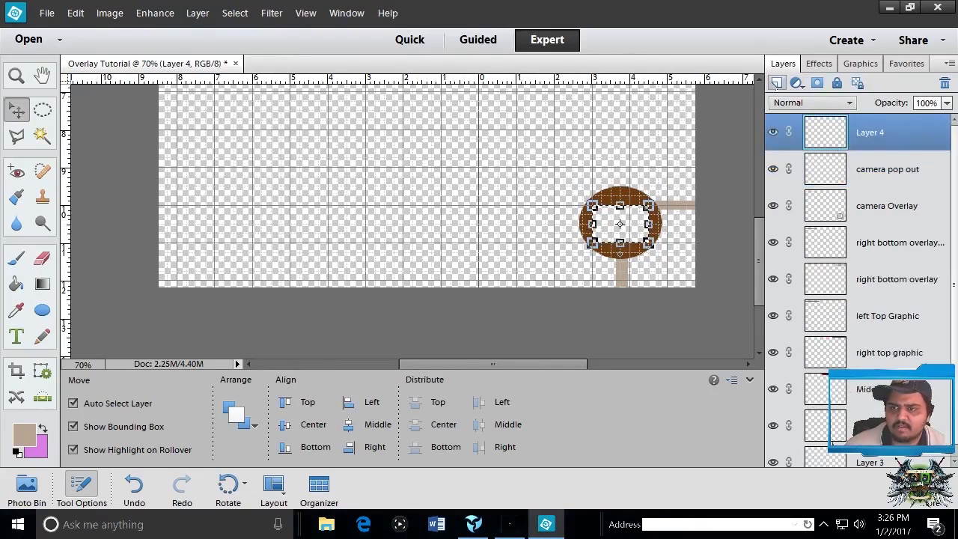
double_click(885, 133)
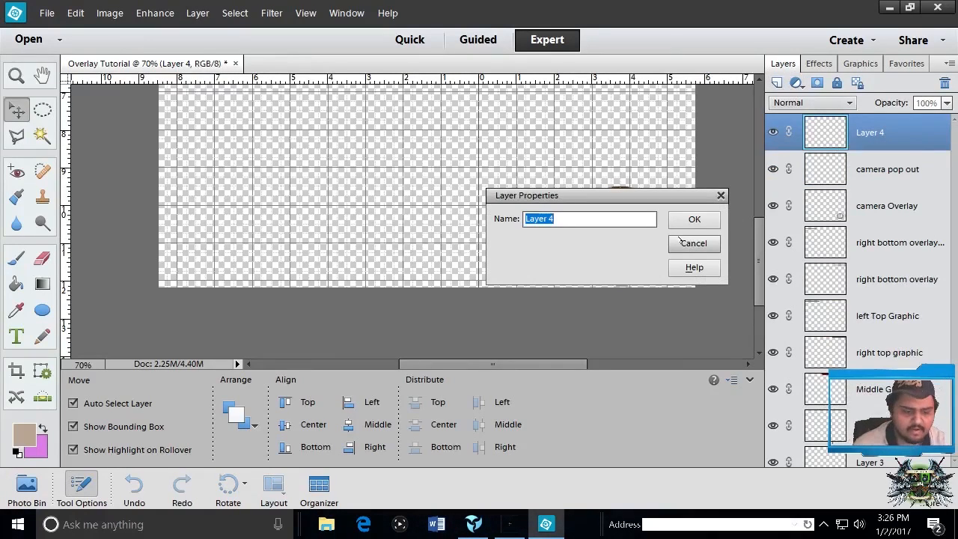
type("underla")
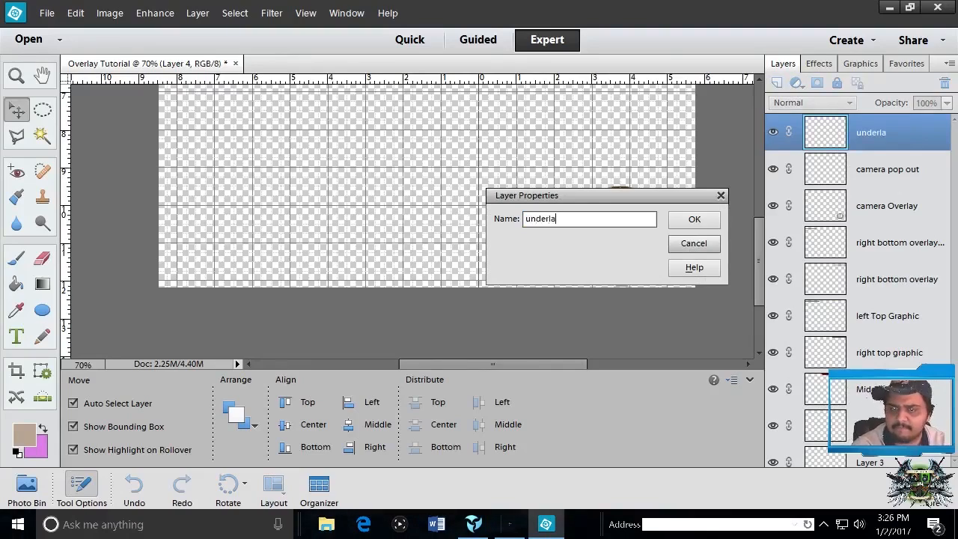
key("BackSpace")
key("BackSpace")
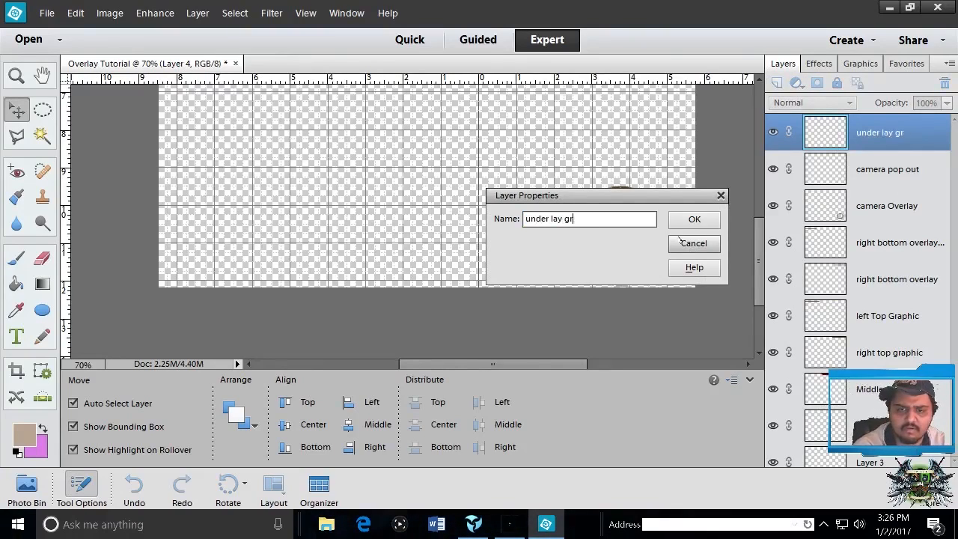
type("lay gr")
key("BackSpace")
key("BackSpace")
key("BackSpace")
key("BackSpace")
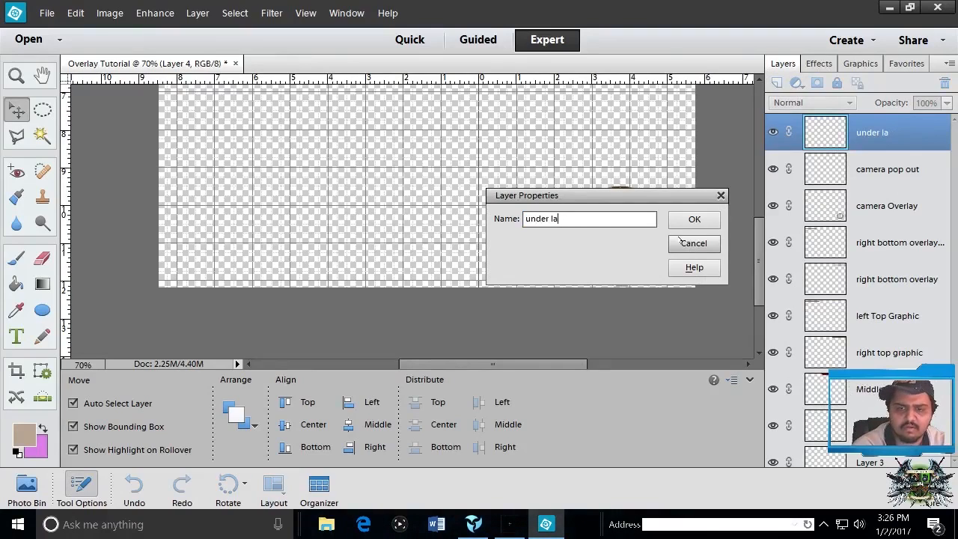
key("BackSpace")
key("BackSpace")
key("BackSpace")
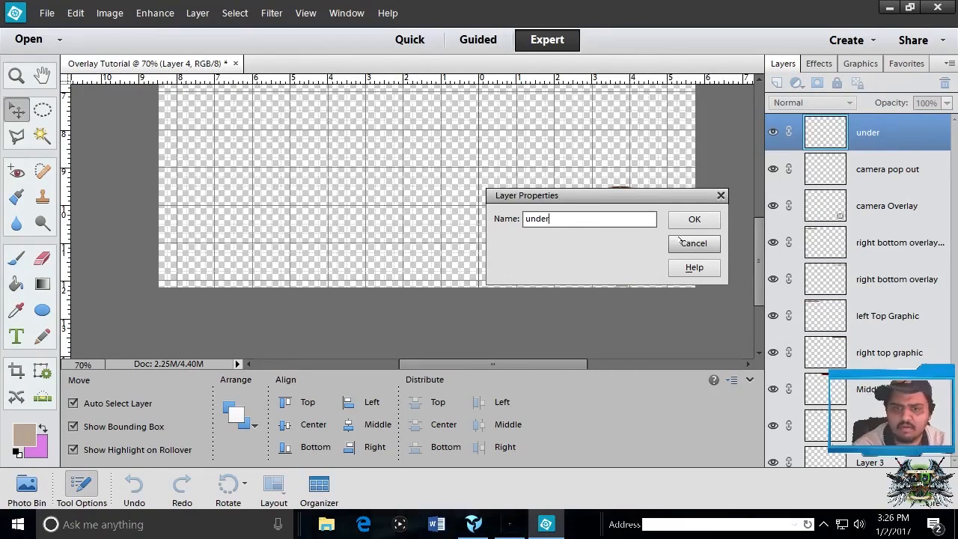
type("lay graphic")
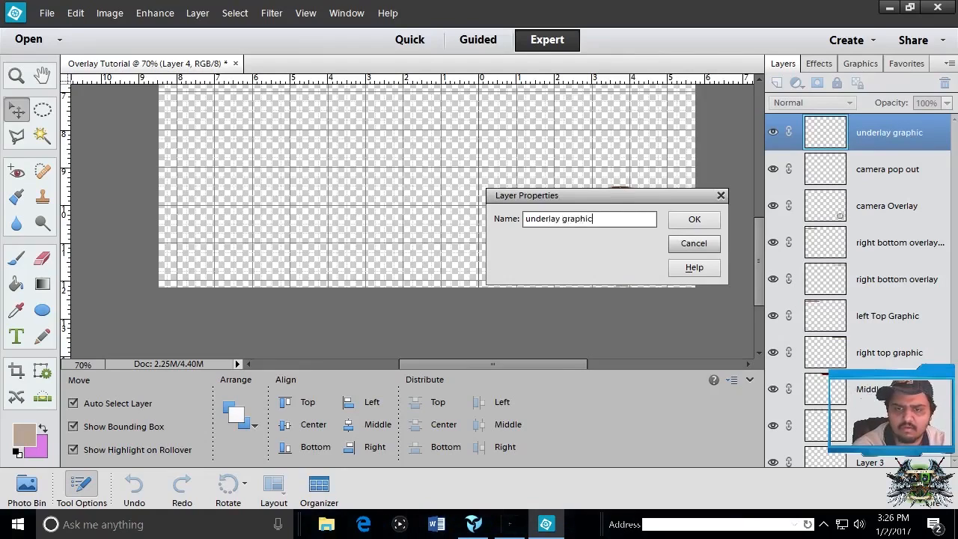
key("Return")
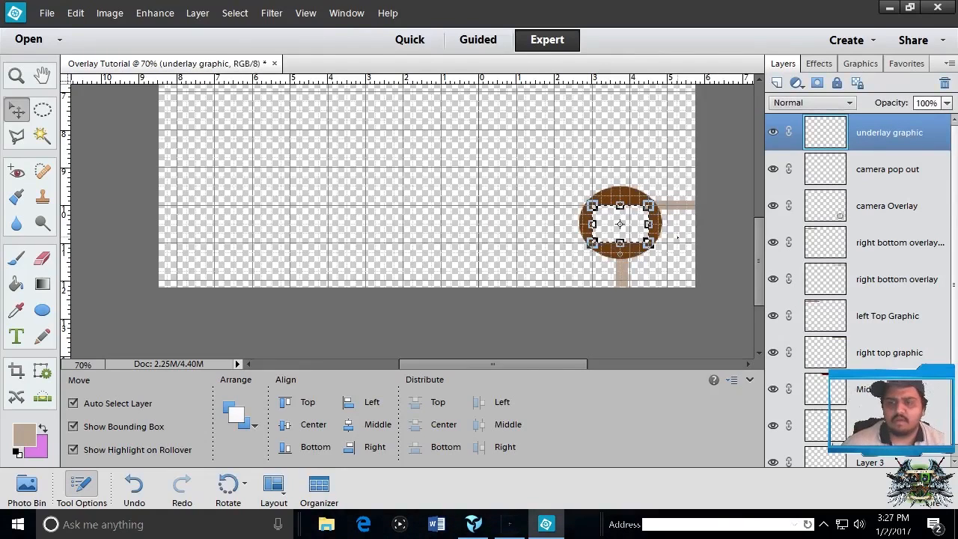
- Lasso a thin horizontal strip about 10 grid squares long from the canvas's left edge near its bottom, with a slanted right end
left_click(714, 182)
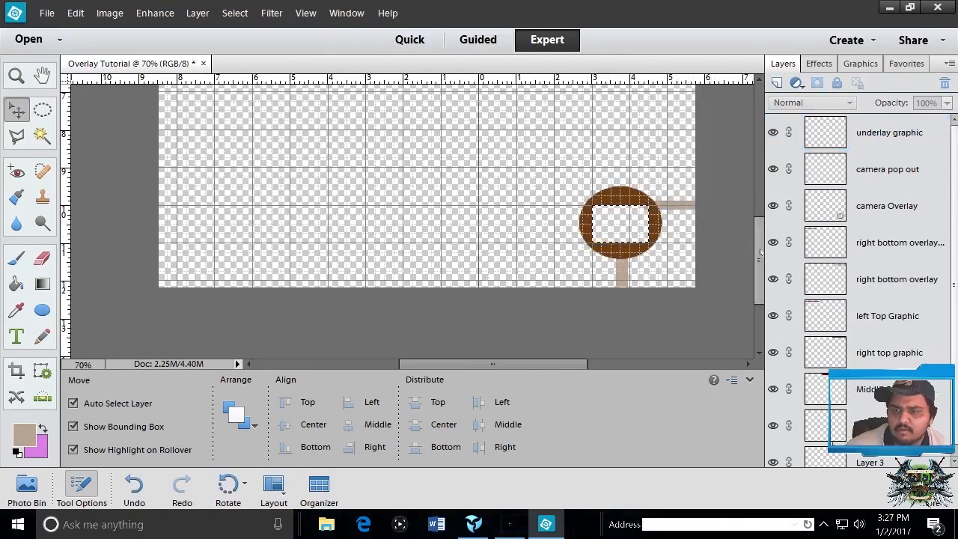
mouse_move(760, 253)
left_mouse_down()
mouse_move(762, 135)
mouse_move(765, 249)
left_mouse_up()
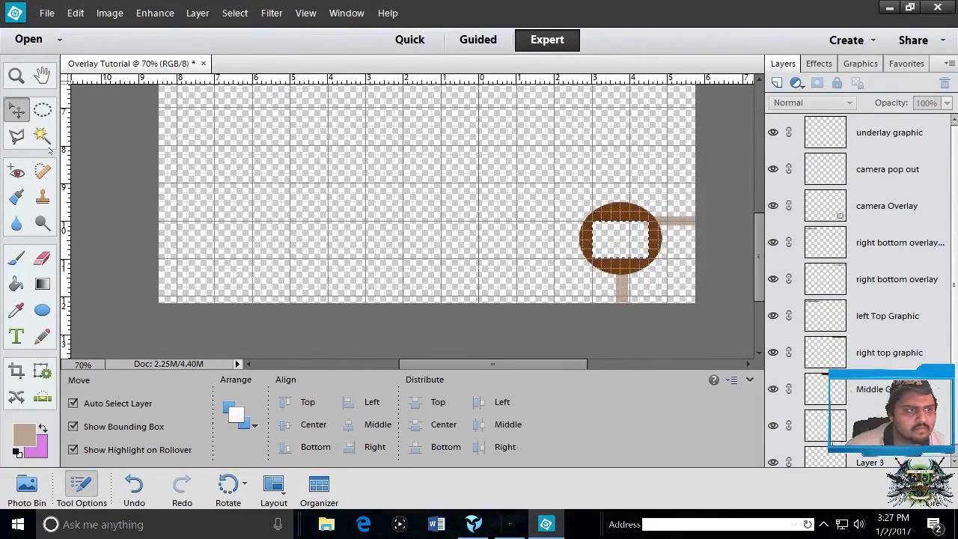
left_click(17, 136)
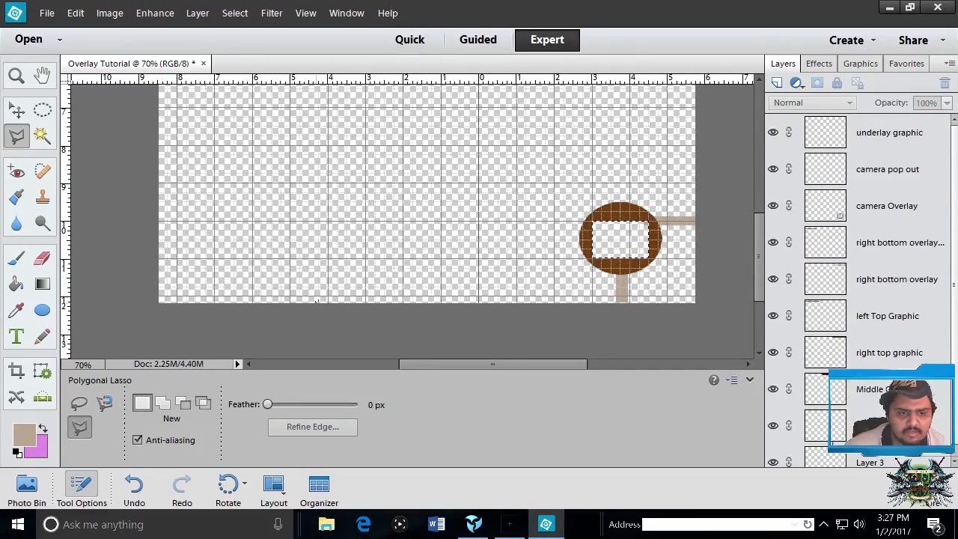
left_click_drag(761, 276, 759, 232)
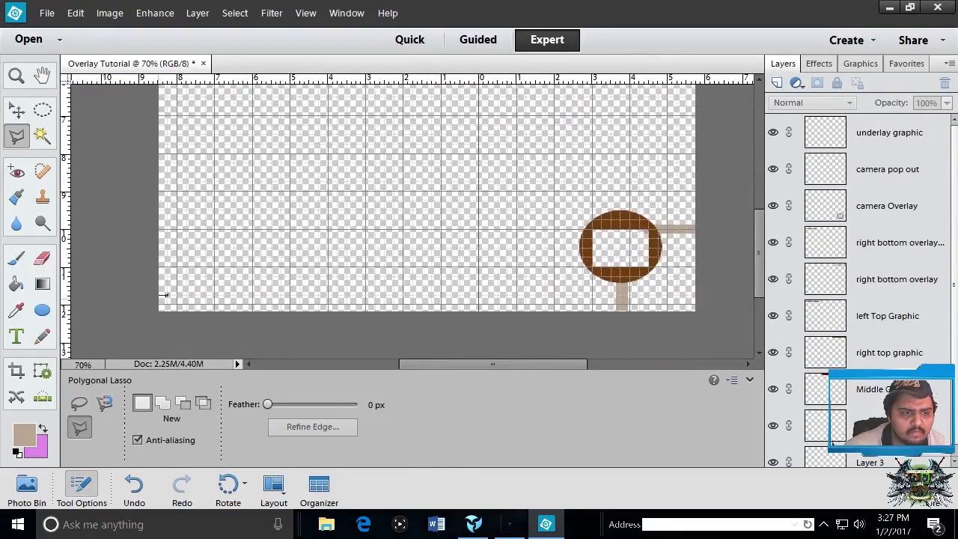
left_click(160, 295)
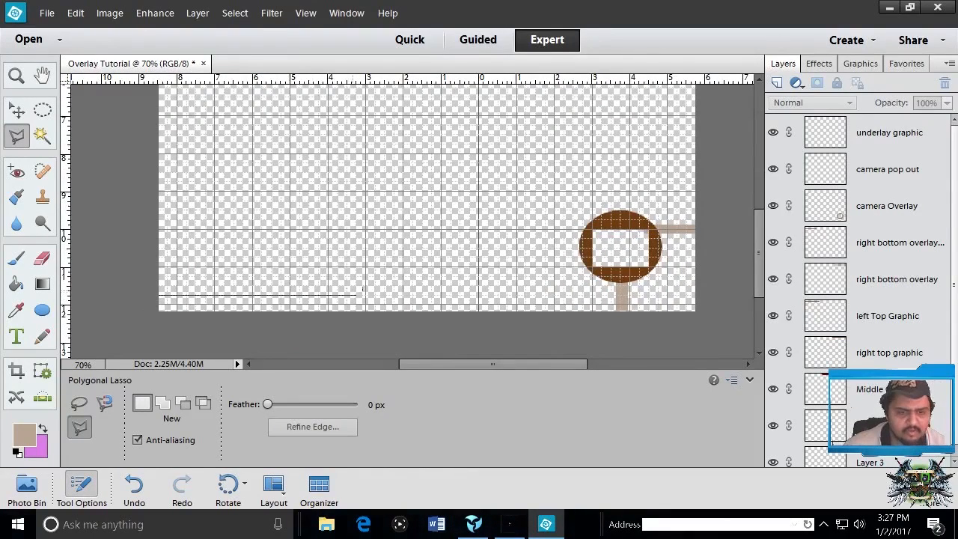
left_click(527, 295)
left_click(533, 302)
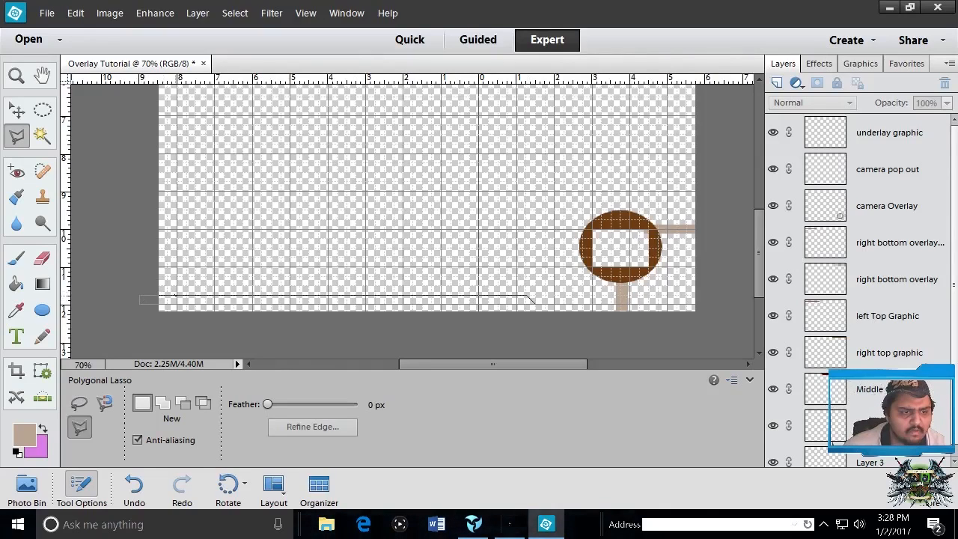
double_click(174, 292)
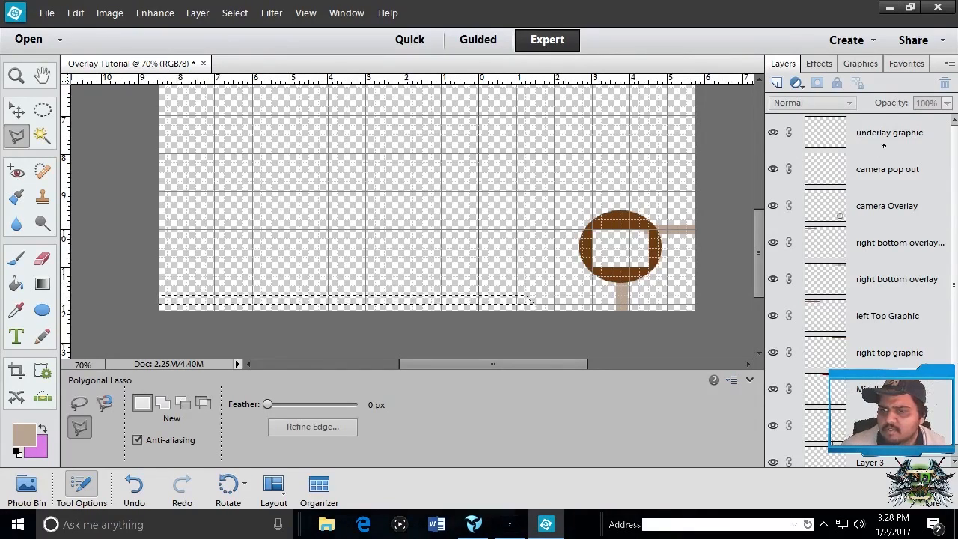
- Fill the strip selection with a medium orange-brown on the underlay graphic layer using the Paint Bucket
left_click(885, 142)
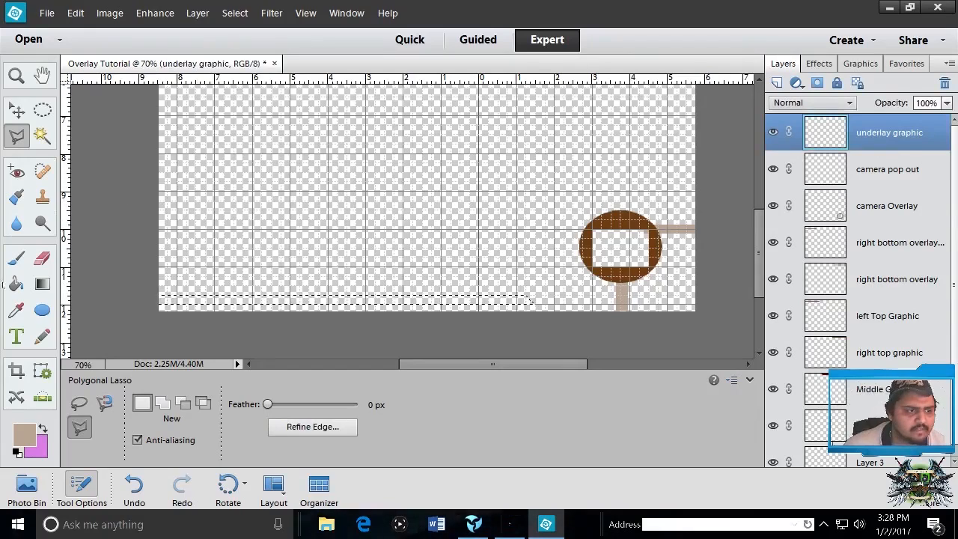
key("k")
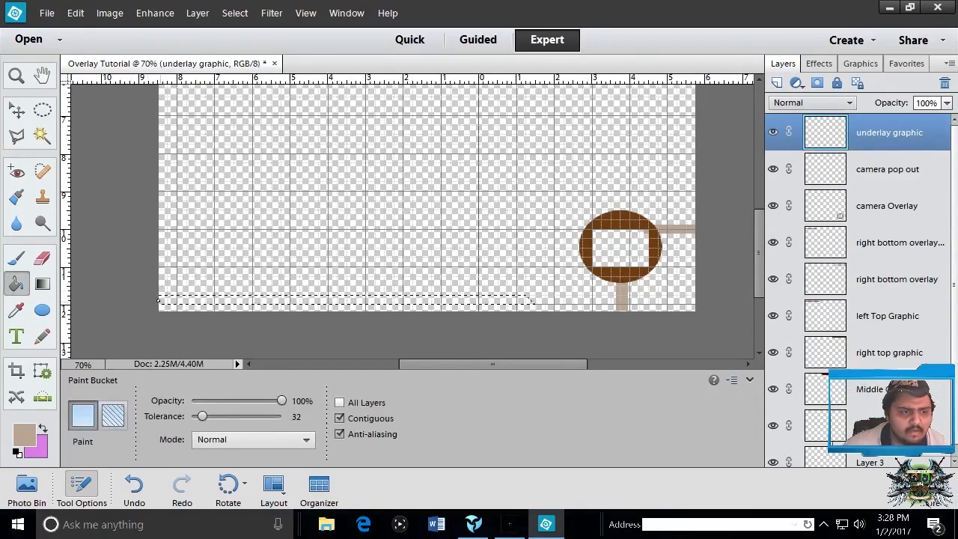
left_click(24, 434)
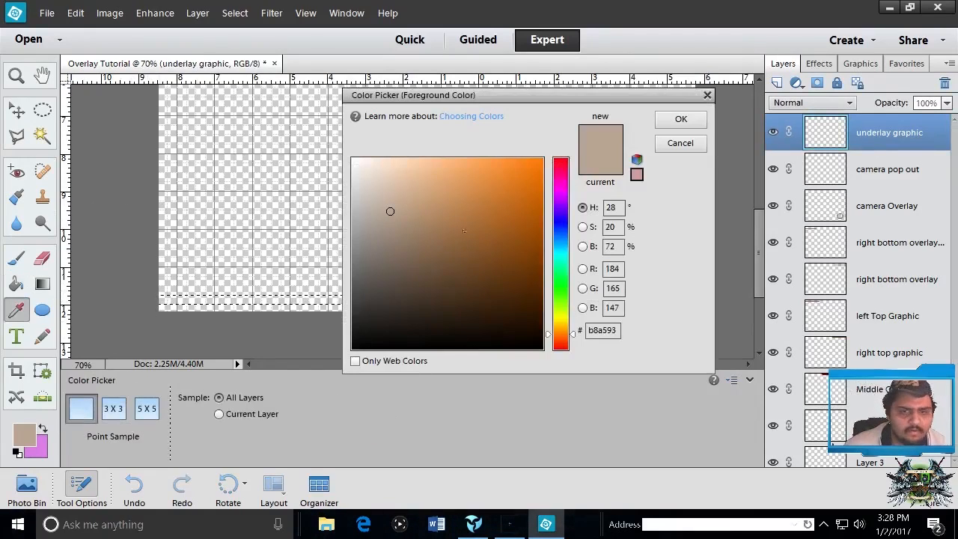
left_click(515, 234)
left_click(680, 119)
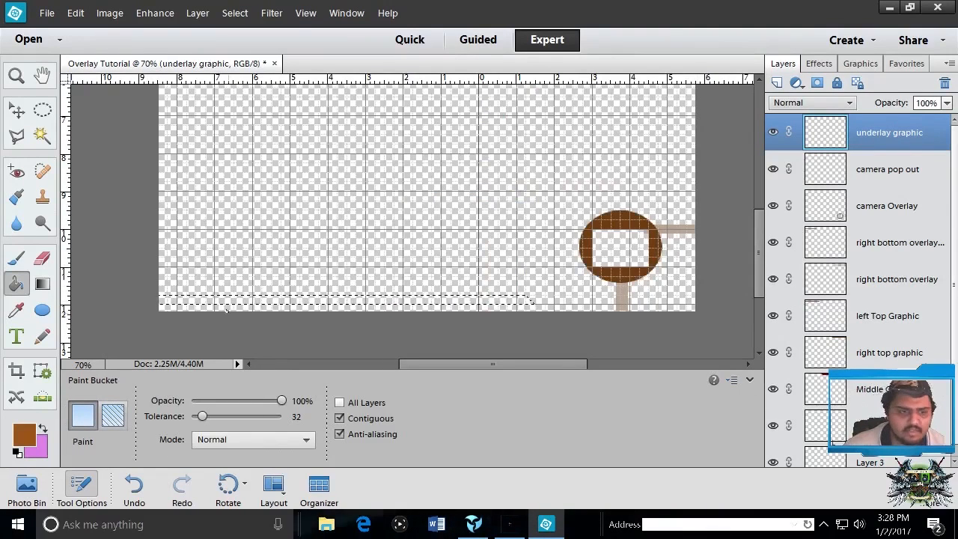
left_click(223, 300)
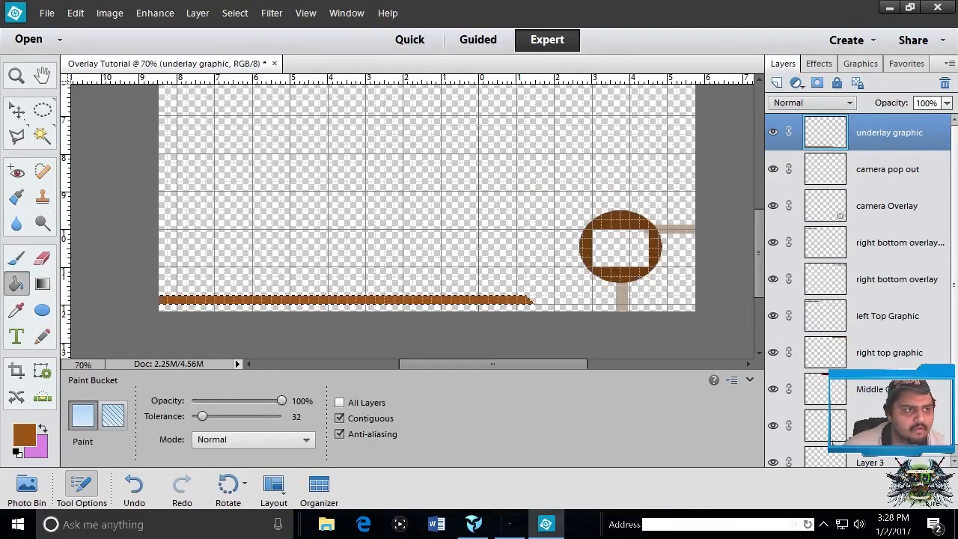
- Add a new layer above underlay graphic and name it "underlay graphic 2"
left_click(18, 111)
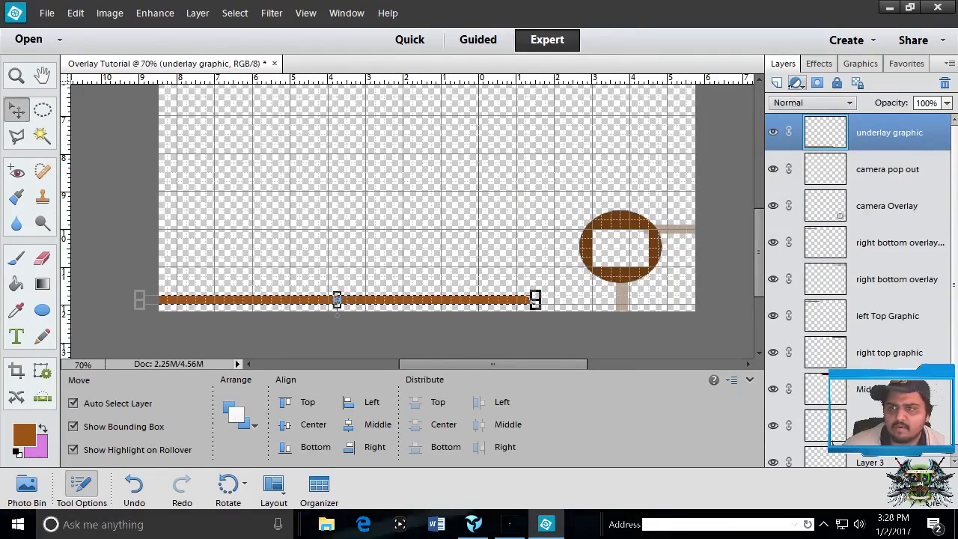
left_click(776, 82)
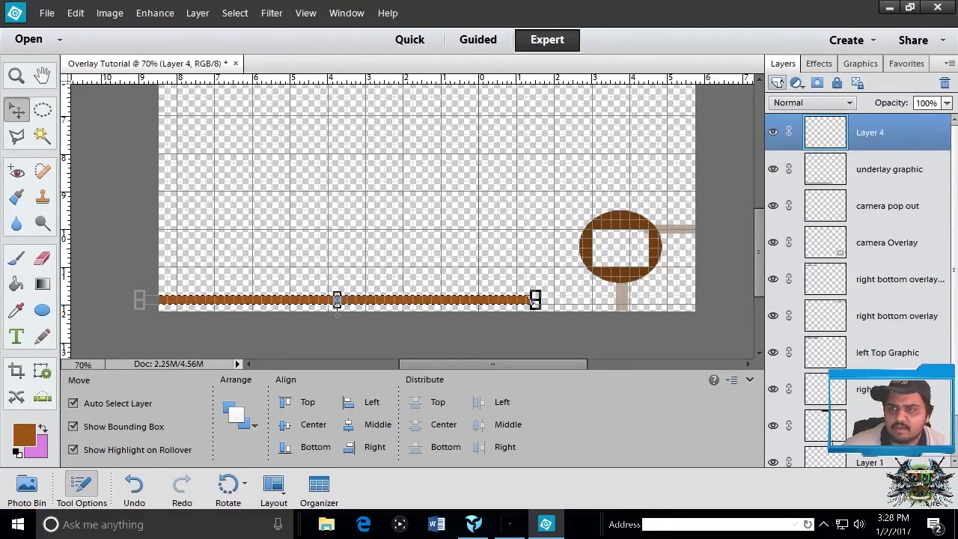
double_click(884, 135)
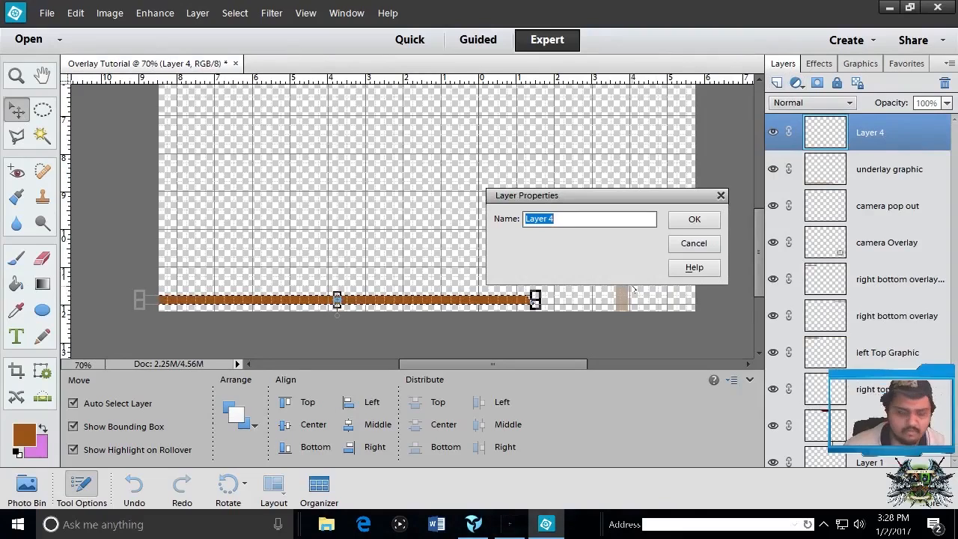
type("underla")
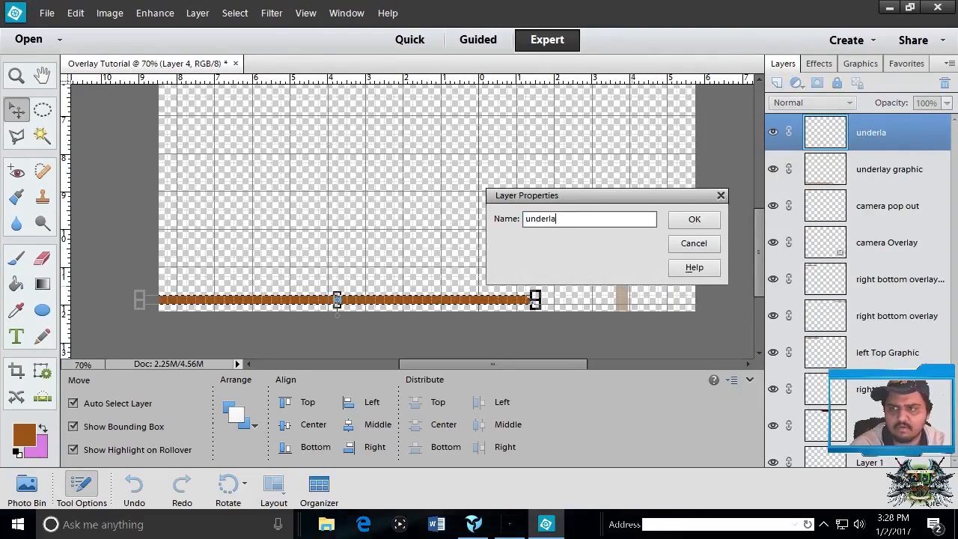
type("y graphic")
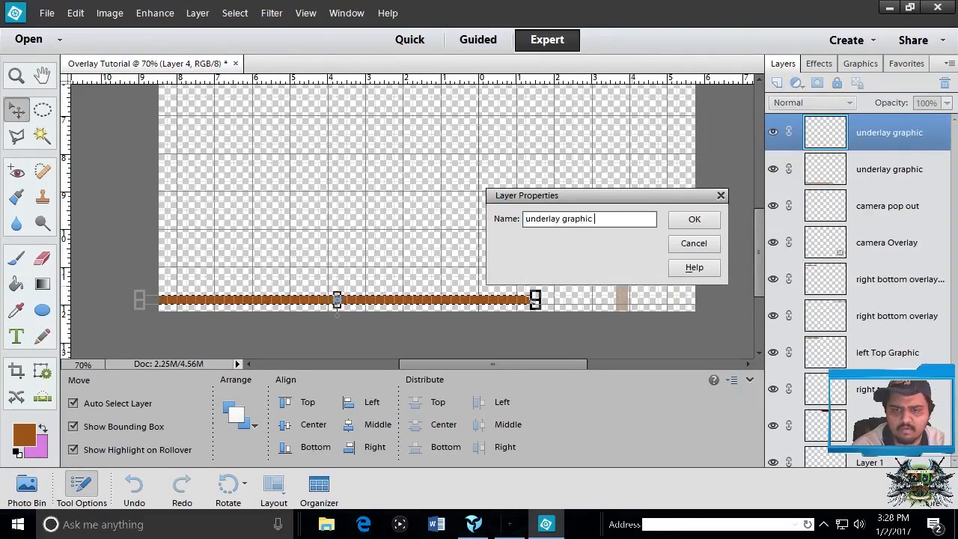
type(" 2")
key("Return")
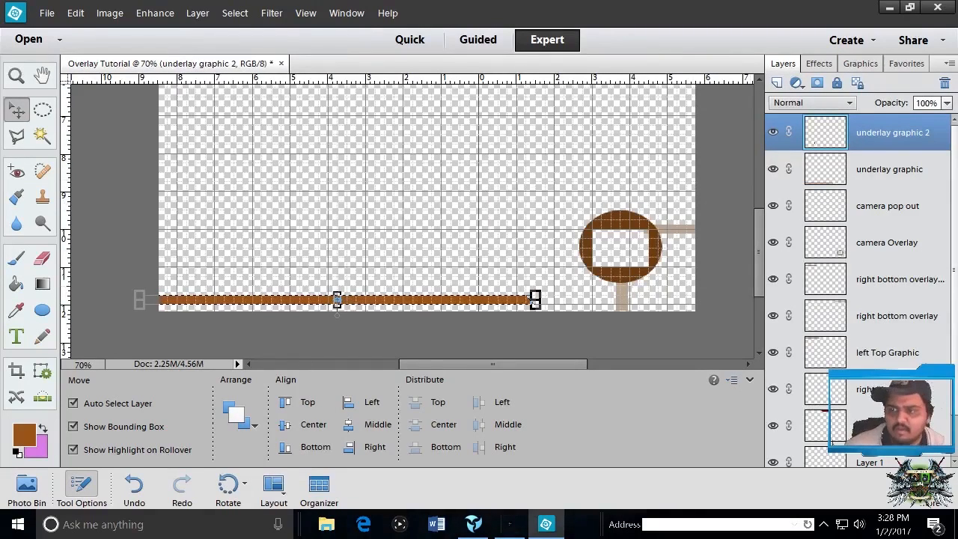
- Copy the brown strip onto the underlay graphic 2 layer and place it just above the original, about one grid square further left
left_click(894, 169)
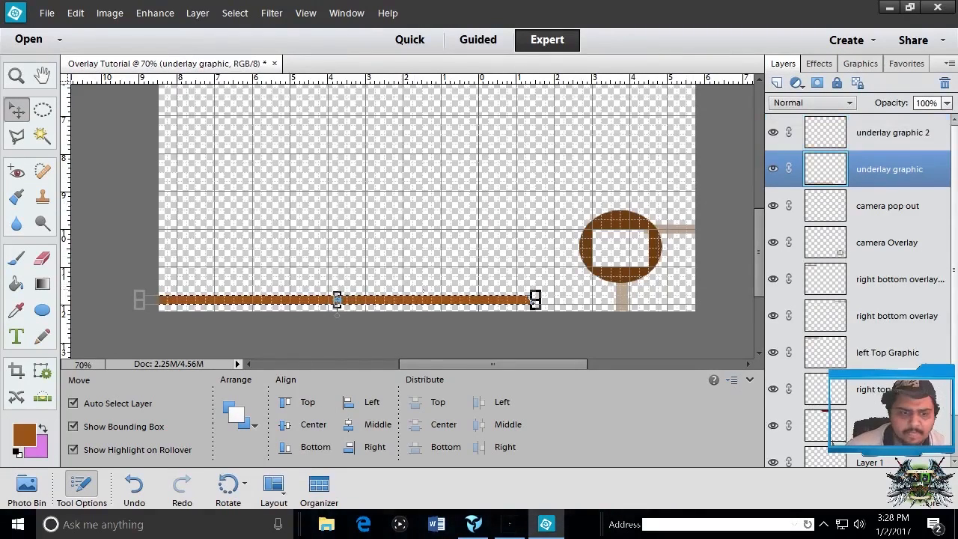
left_click(76, 12)
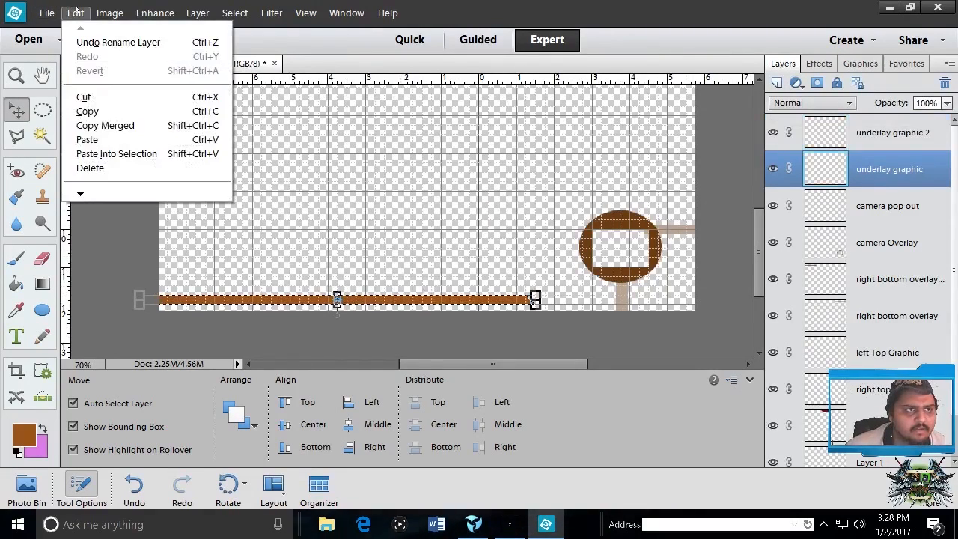
left_click(90, 110)
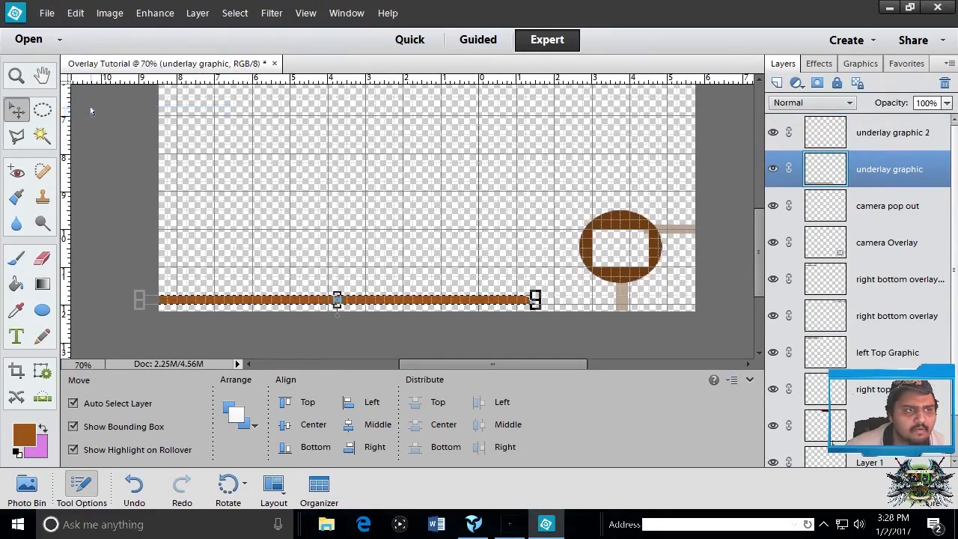
left_click(909, 140)
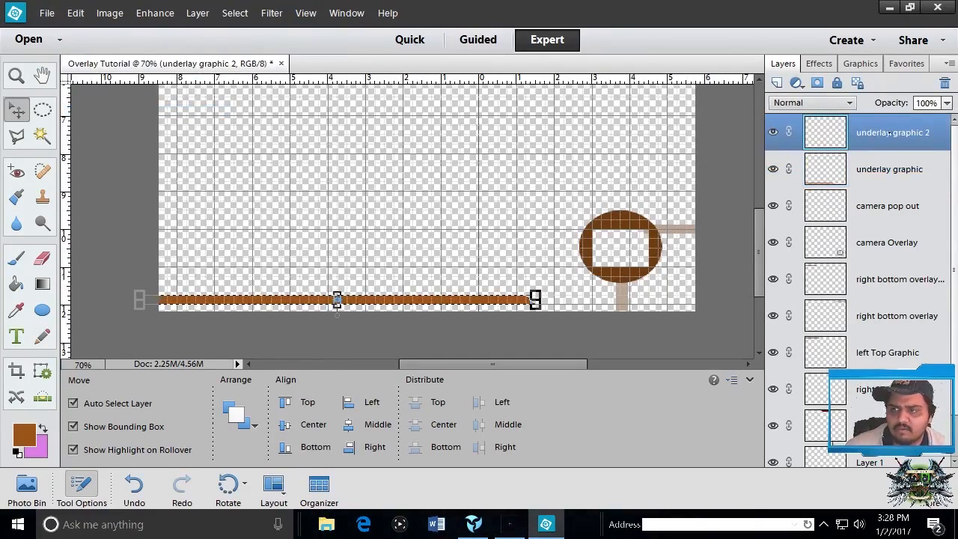
left_click(75, 13)
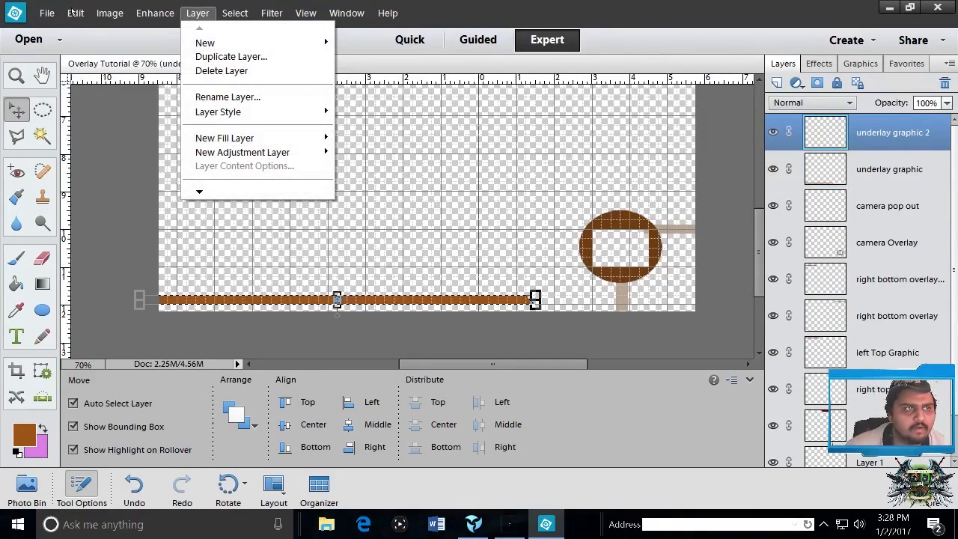
mouse_move(75, 13)
left_click(93, 141)
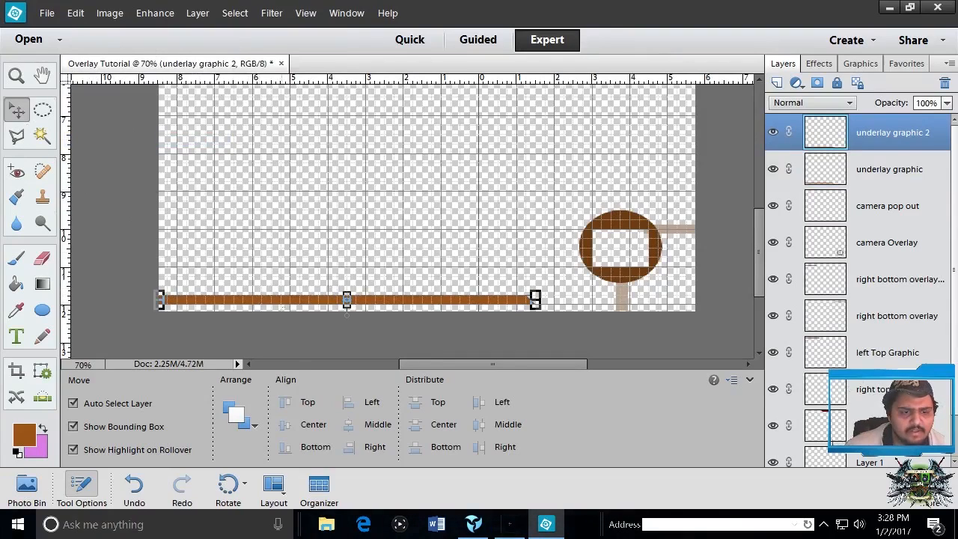
mouse_move(284, 305)
left_mouse_down()
mouse_move(265, 287)
mouse_move(253, 301)
mouse_move(251, 289)
mouse_move(236, 287)
mouse_move(250, 290)
left_mouse_up()
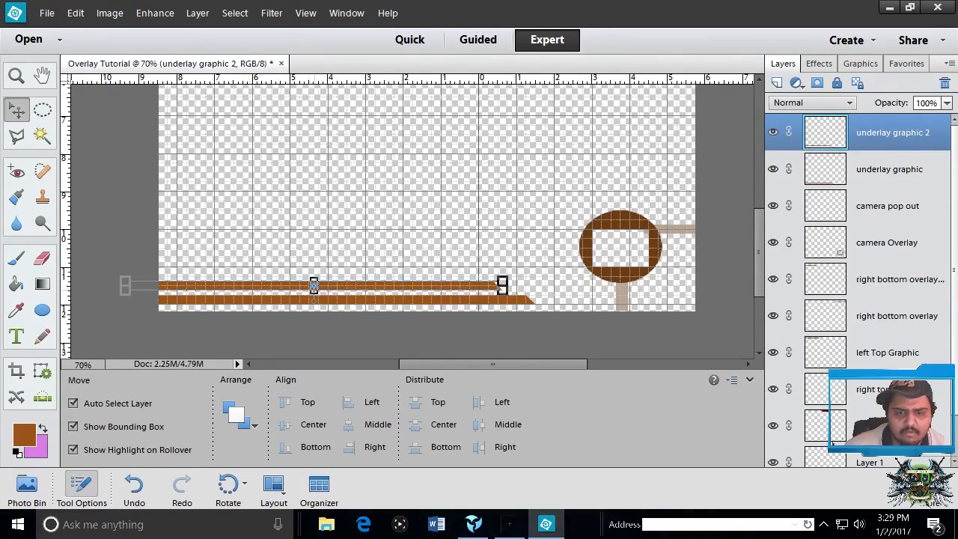
- Nudge the lower brown strip on the underlay graphic layer a few pixels down toward the canvas's bottom edge
left_click(347, 301)
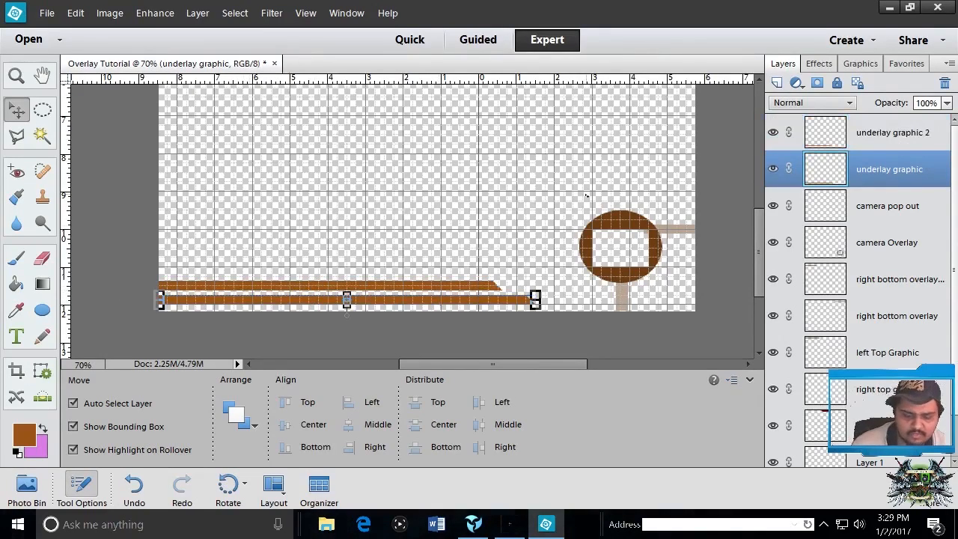
key("Down")
key("Down")
key("Down")
key("Down")
key("Down")
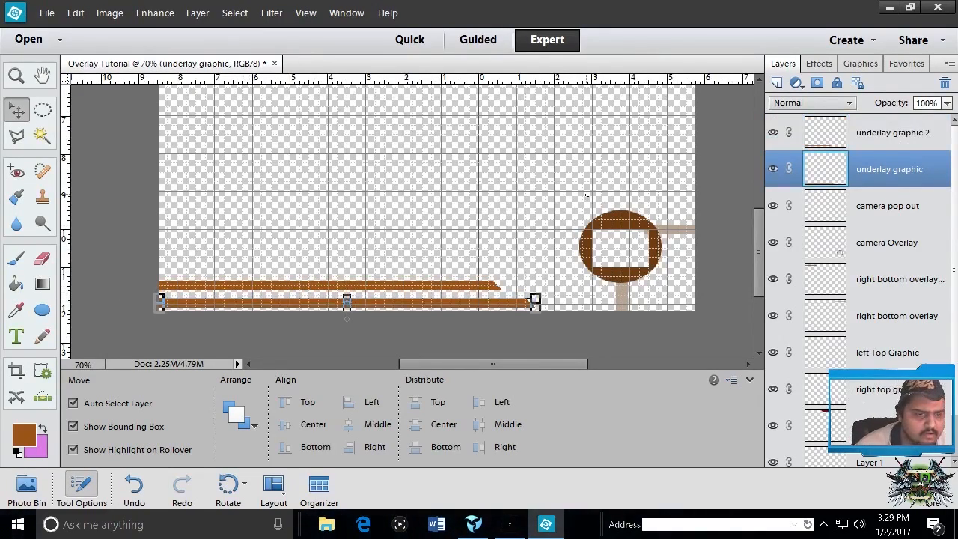
- Nudge the upper brown strip down to leave only a thin gap above the lower strip, and deselect it
left_click(493, 285)
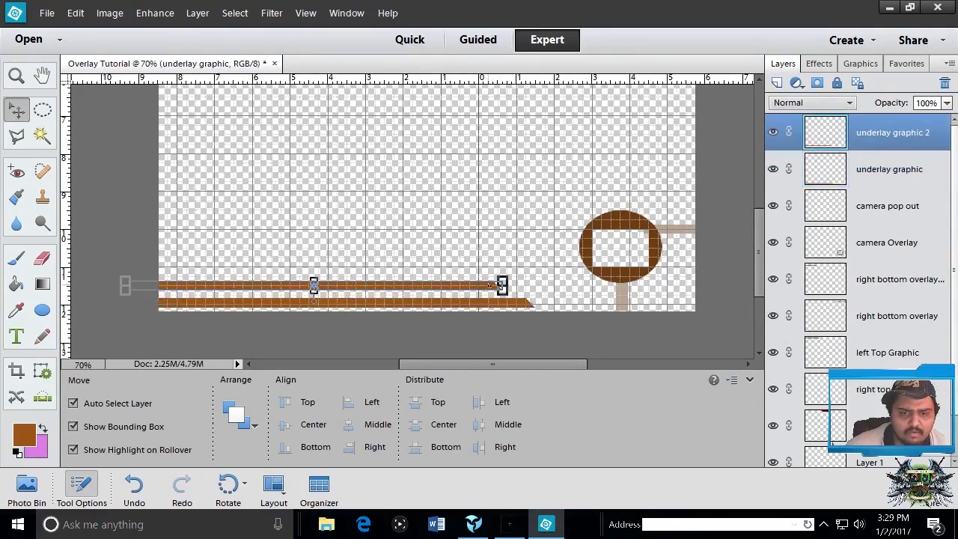
key("Down")
key("Down")
key("Down")
key("Down")
key("Down")
key("Down")
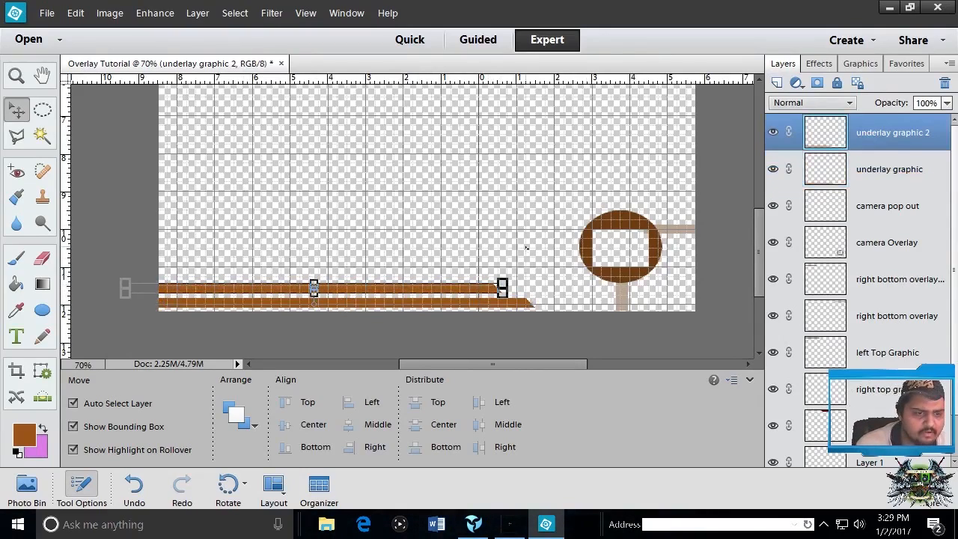
key("Down")
key("Down")
key("Down")
key("Down")
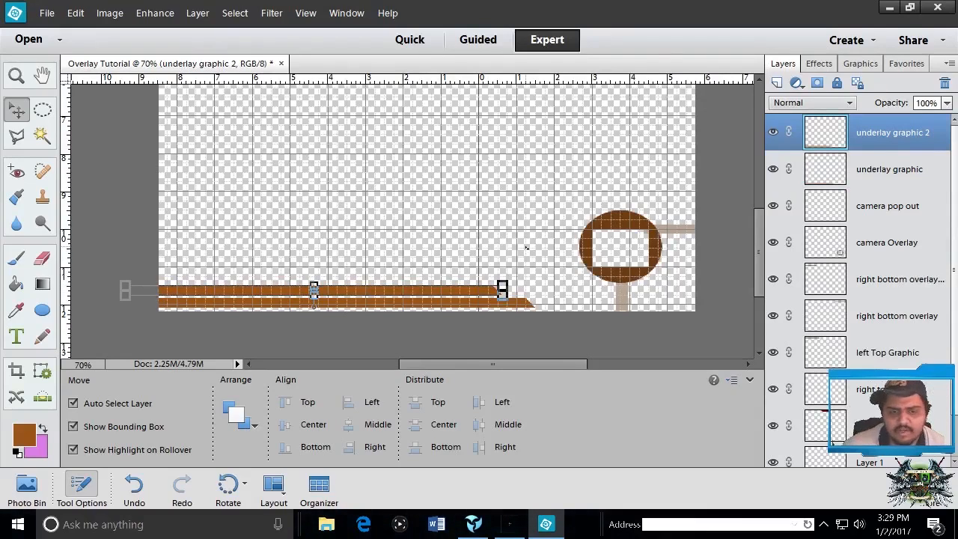
left_click(526, 248)
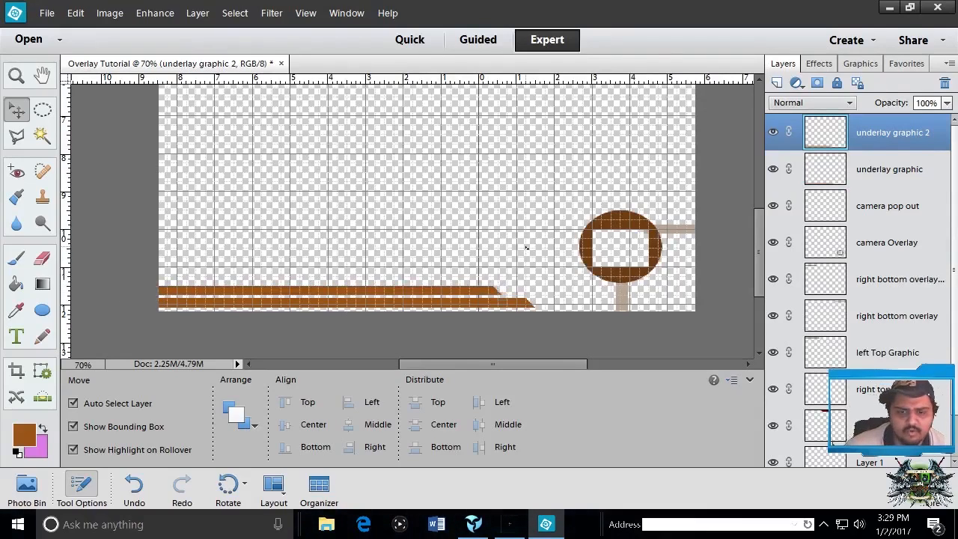
left_click(367, 292)
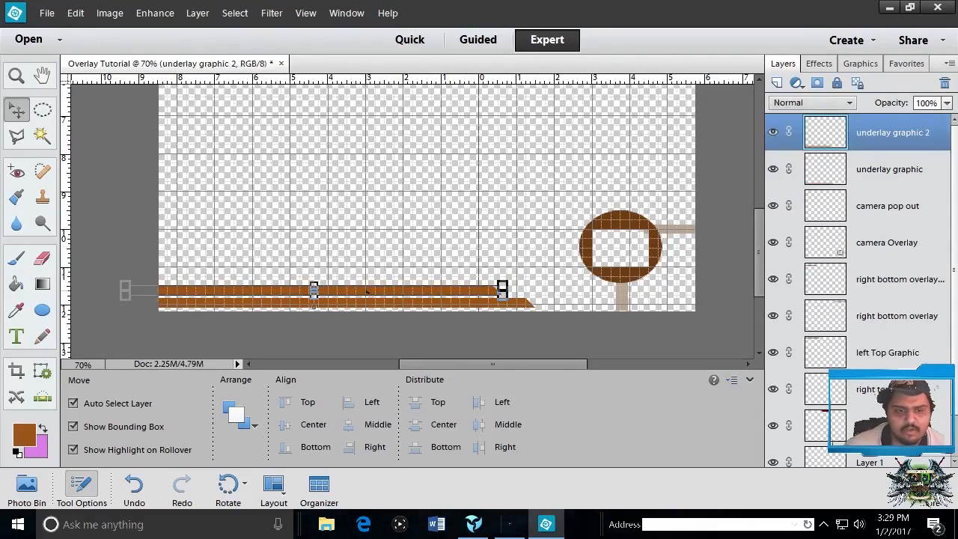
left_click(381, 234)
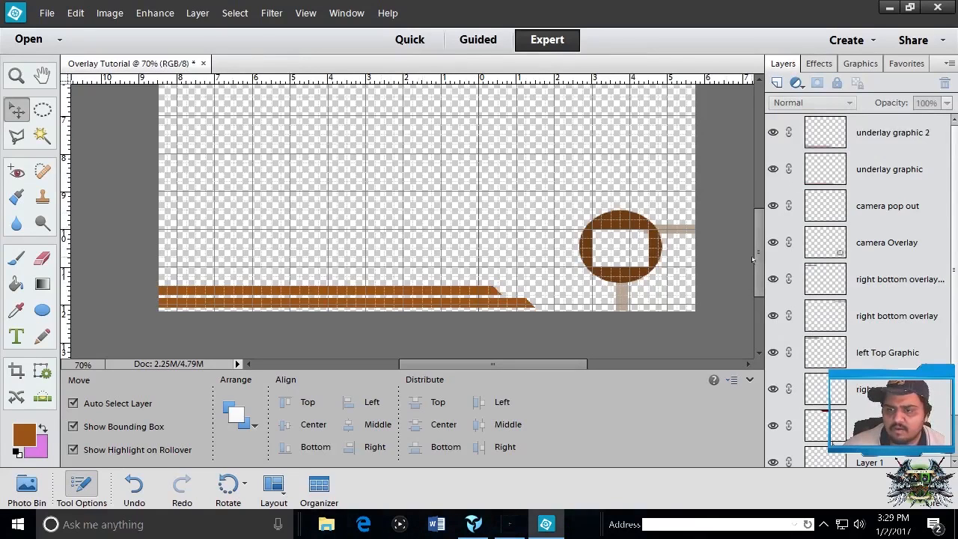
- Stretch the red trapezoid at the canvas's top edge downward to about 151% of its height, apply the change and deselect it
left_click_drag(757, 261, 764, 224)
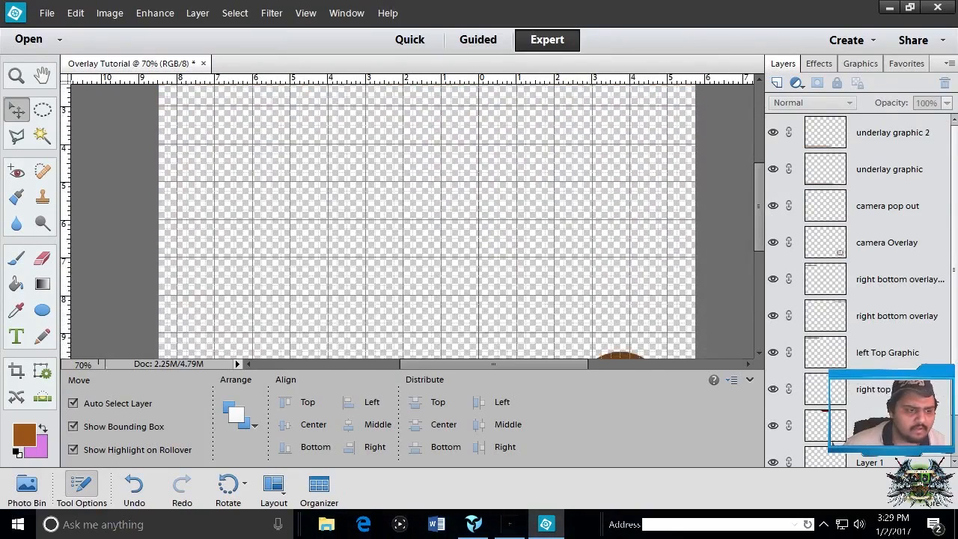
left_click(83, 364)
type("60")
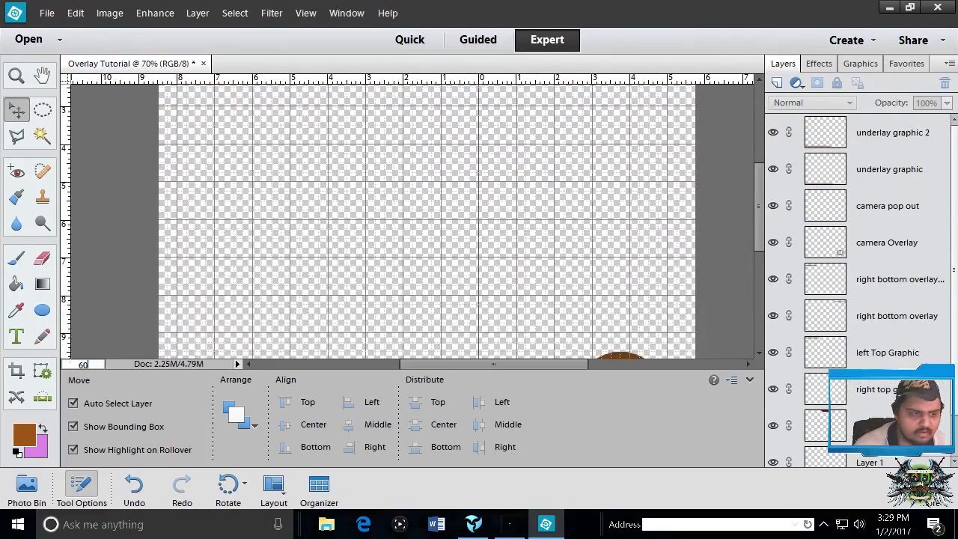
key("Return")
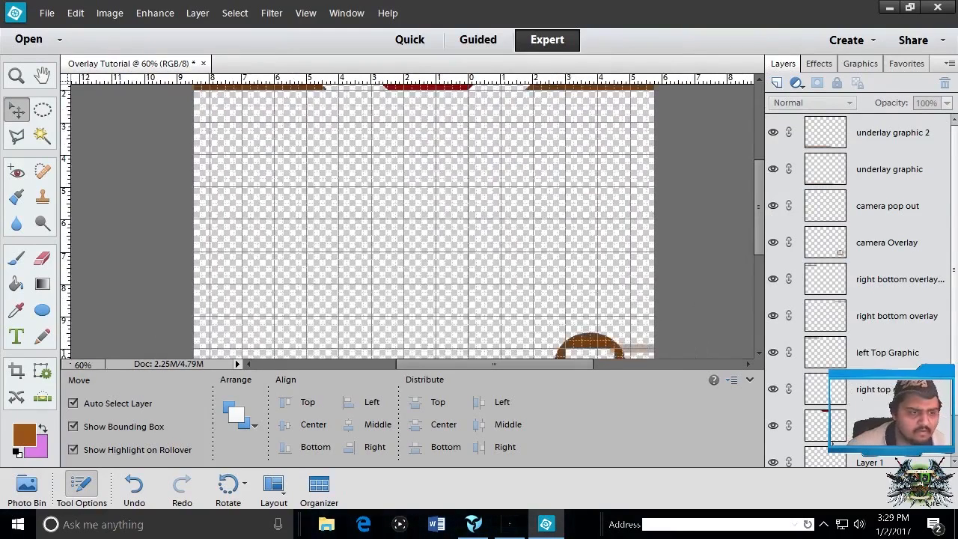
left_click(74, 364)
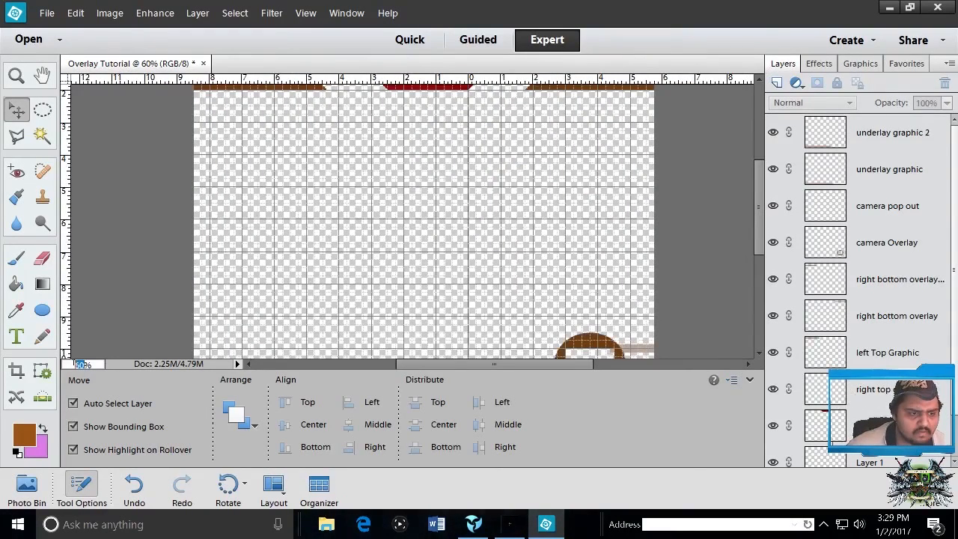
type("40")
key("Return")
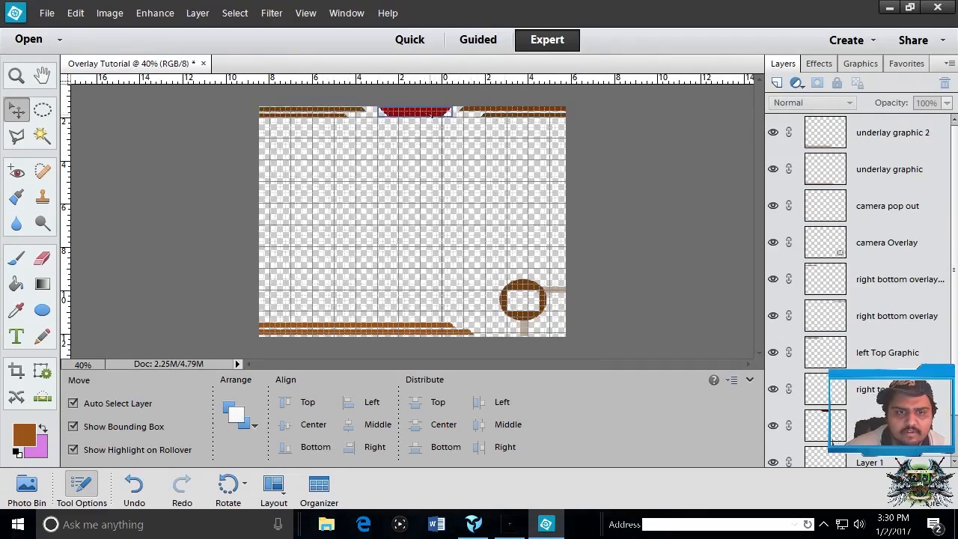
left_click(414, 112)
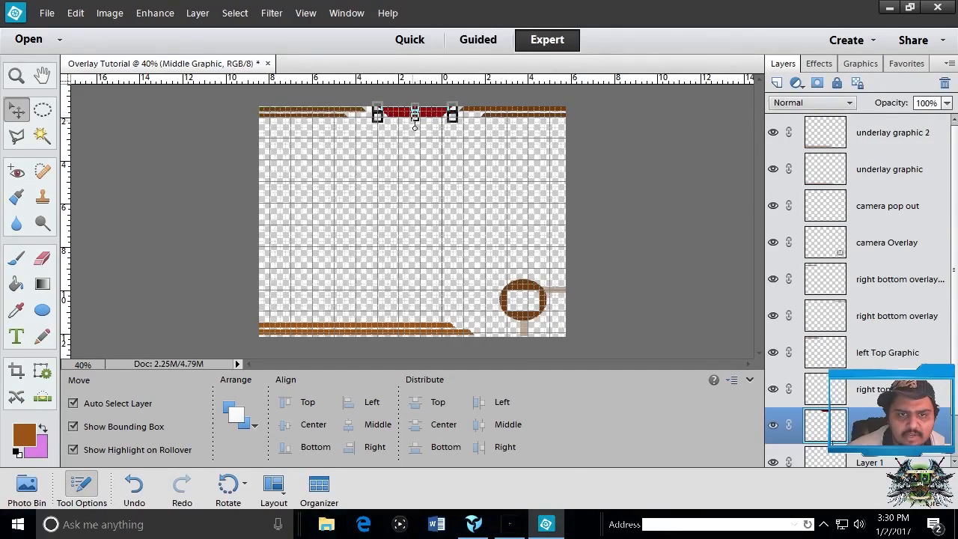
left_click_drag(414, 120, 414, 125)
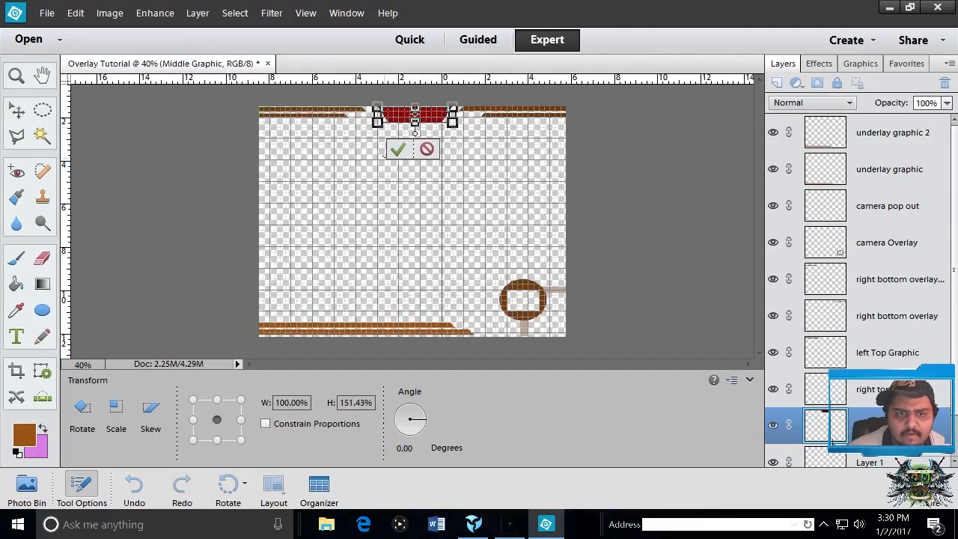
left_click(398, 149)
left_click(491, 151)
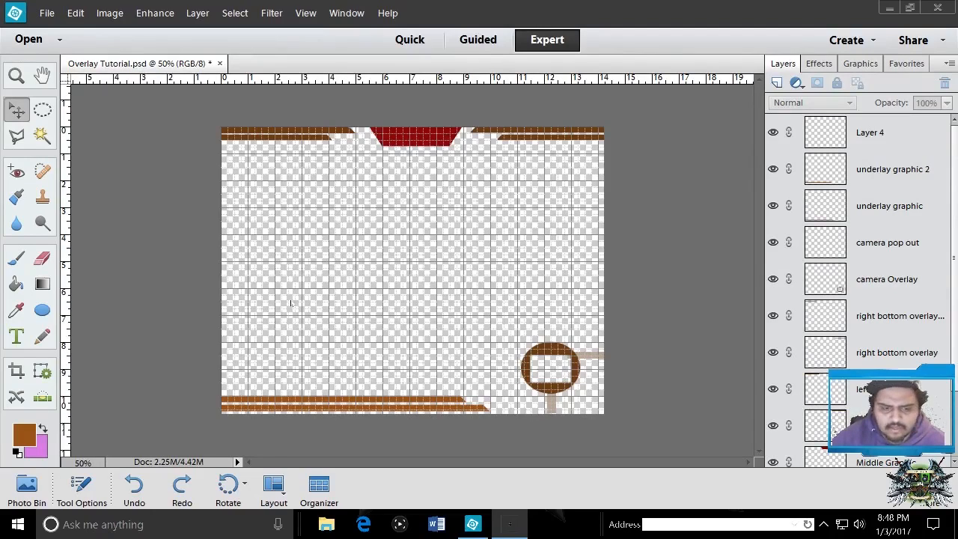
- Switch to Paint and start opening an existing picture
left_click(18, 524)
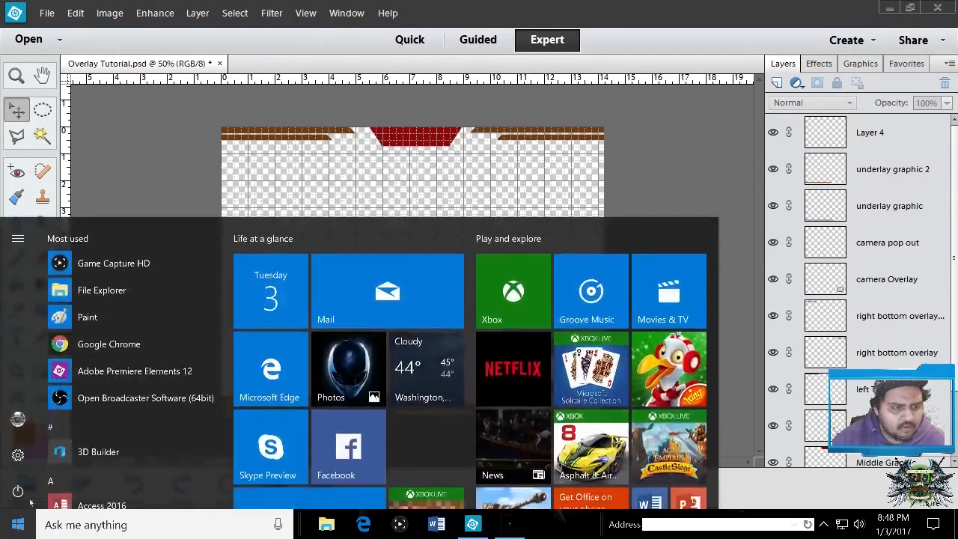
left_click(88, 317)
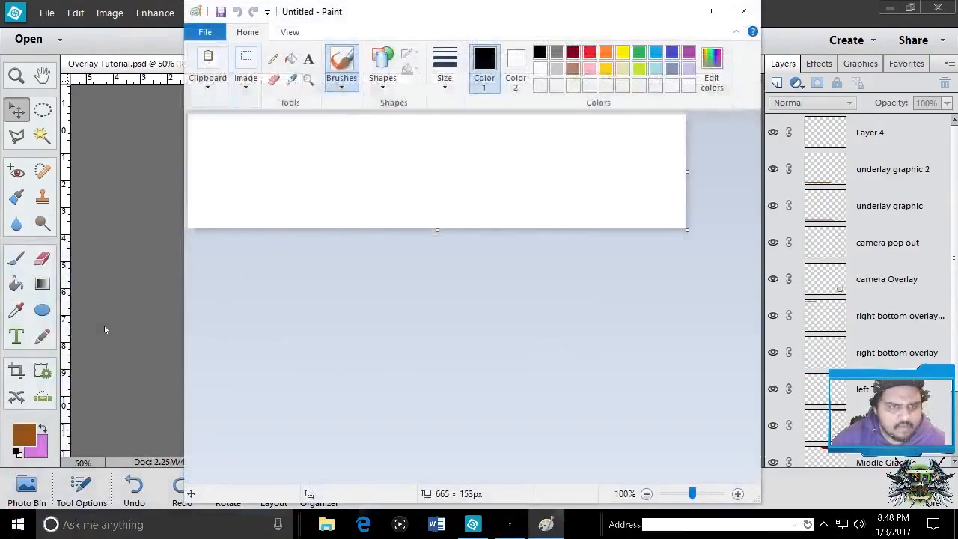
left_click(206, 31)
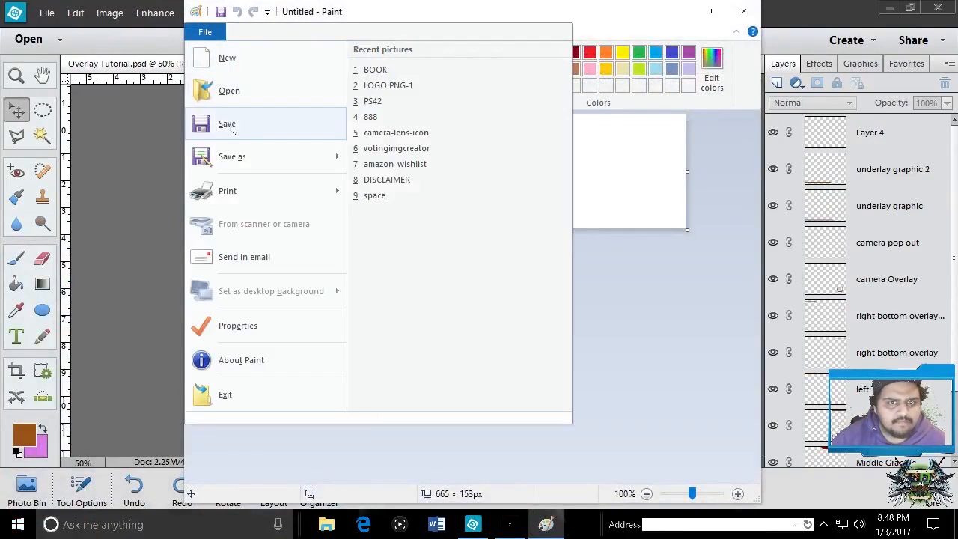
left_click(277, 89)
- Look through the __TWITCH__OBS folder on DATA (D:) for the Twitter icon picture
scroll(602, 288, "down", 5)
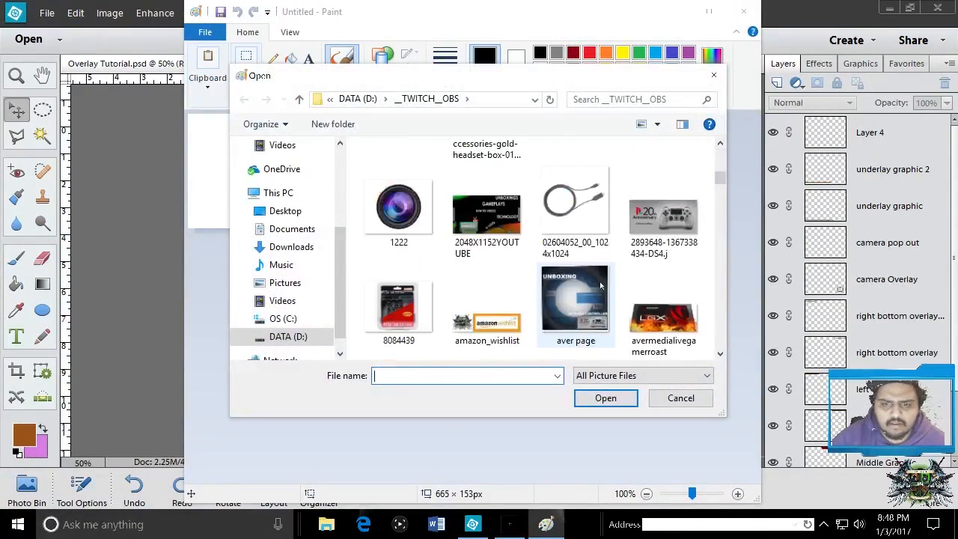
scroll(599, 285, "down", 10)
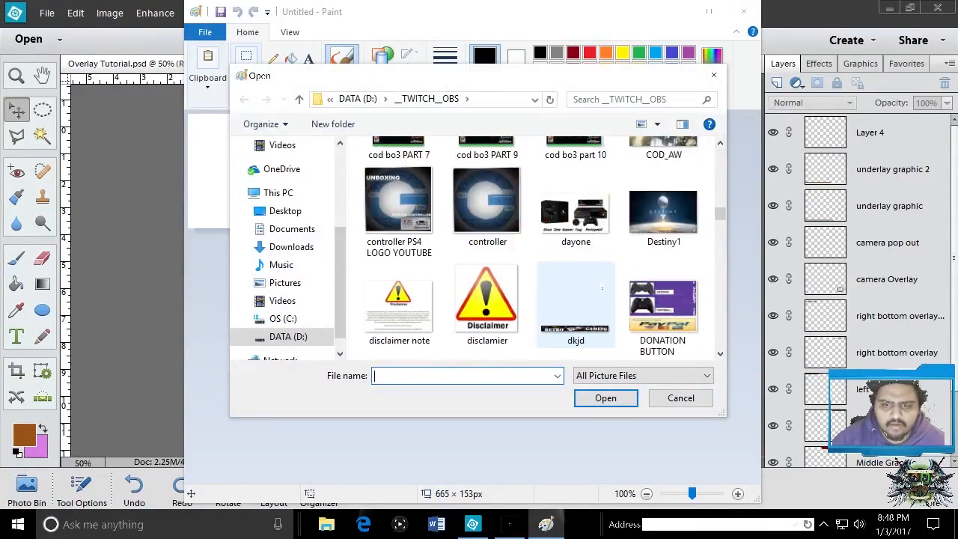
scroll(602, 288, "down", 10)
scroll(602, 288, "down", 5)
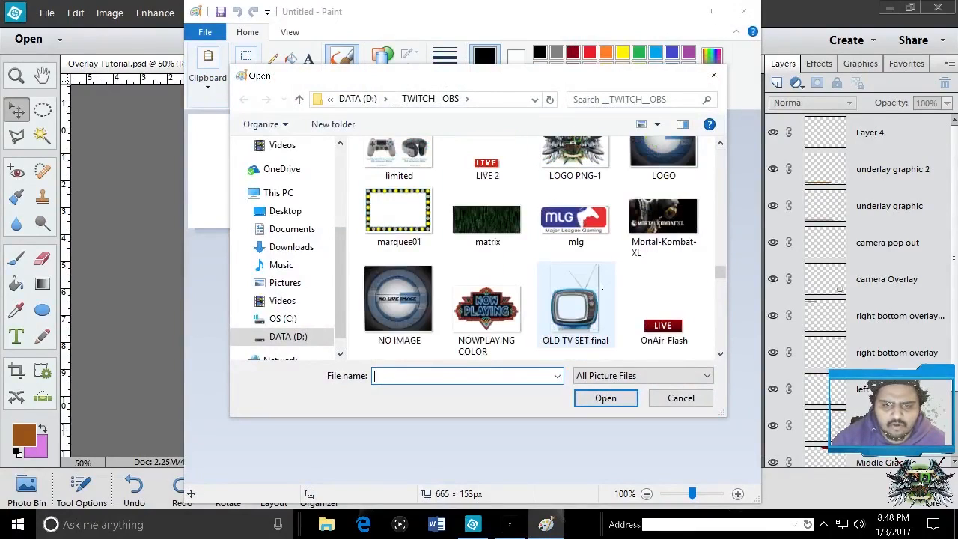
scroll(601, 288, "up", 20)
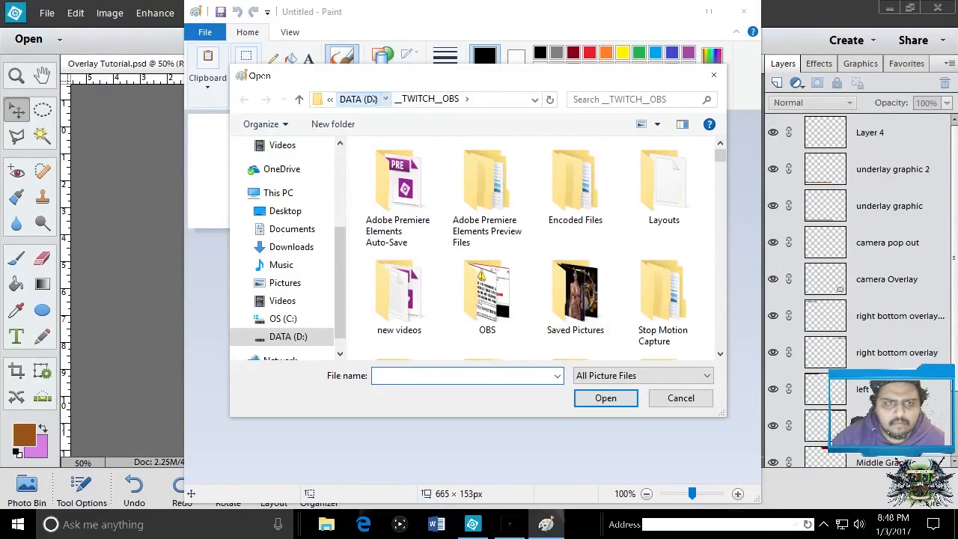
left_click(358, 99)
double_click(409, 167)
scroll(554, 228, "down", 5)
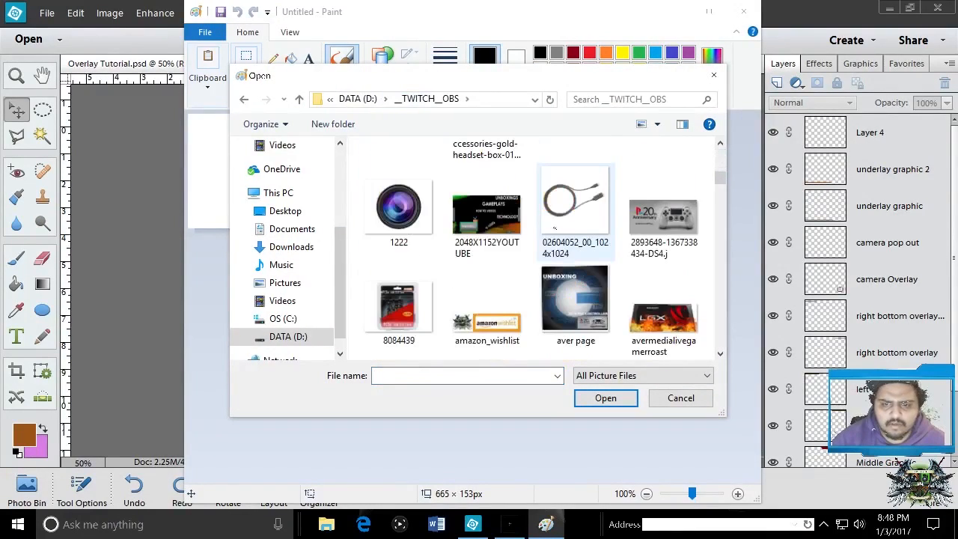
scroll(554, 228, "down", 15)
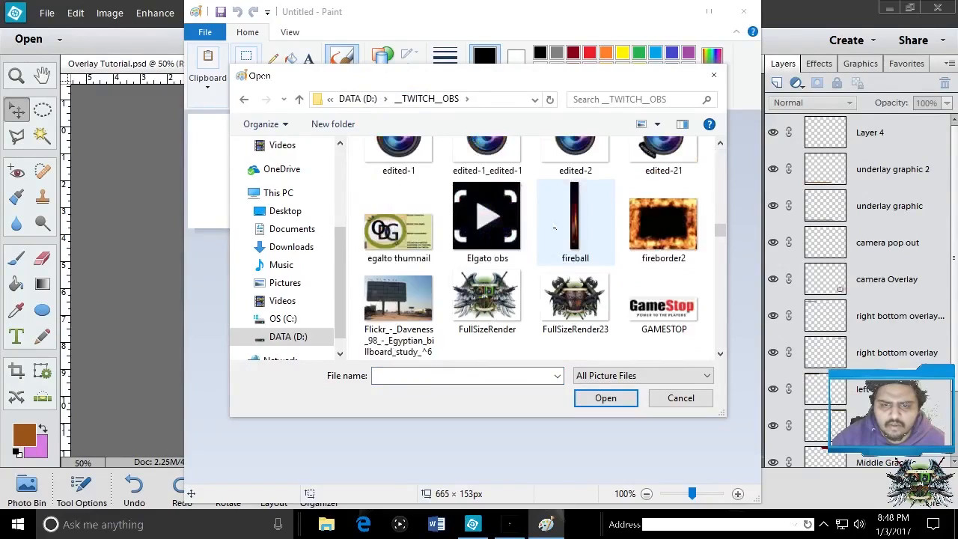
scroll(555, 228, "up", 15)
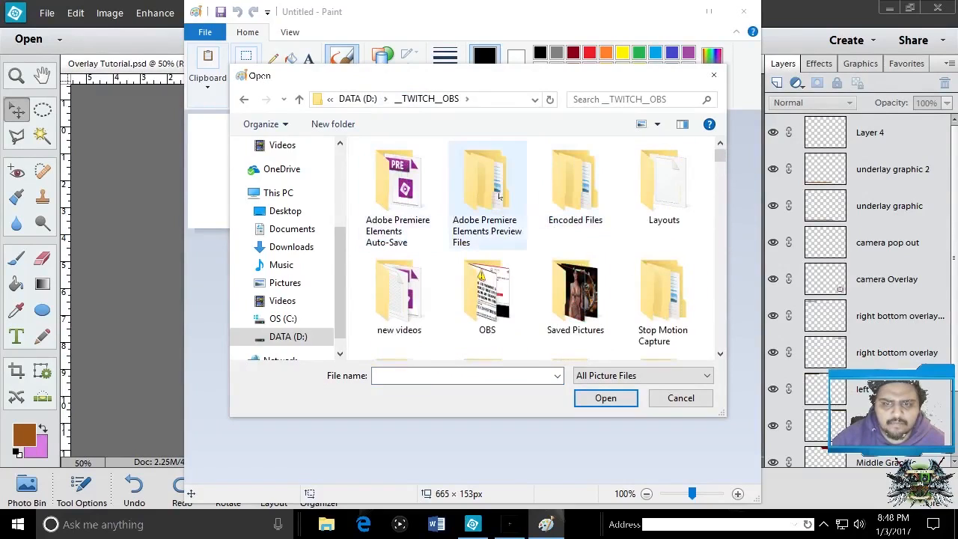
- Open the picture "final TWEET" from the OBS subfolder of __TWITCH__OBS
double_click(487, 296)
scroll(513, 234, "down", 5)
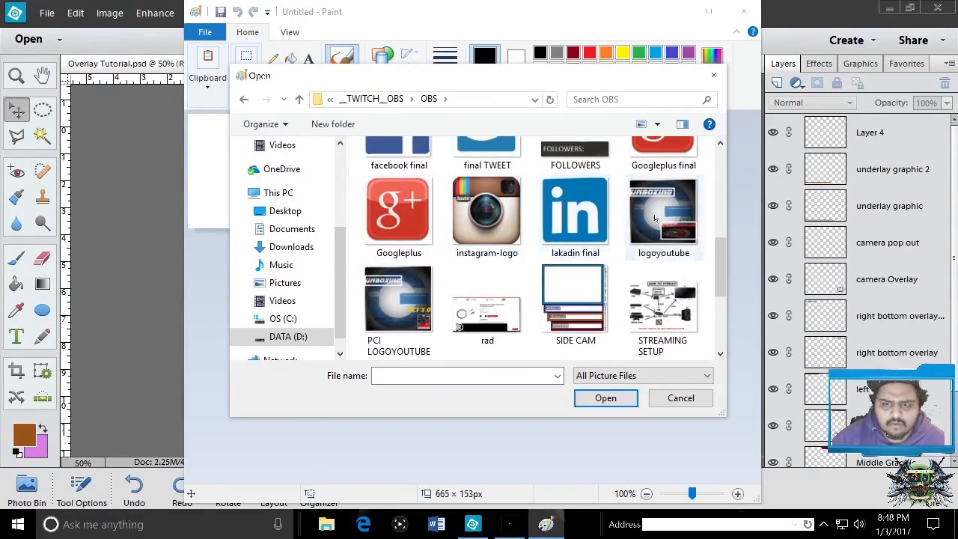
scroll(494, 262, "up", 2)
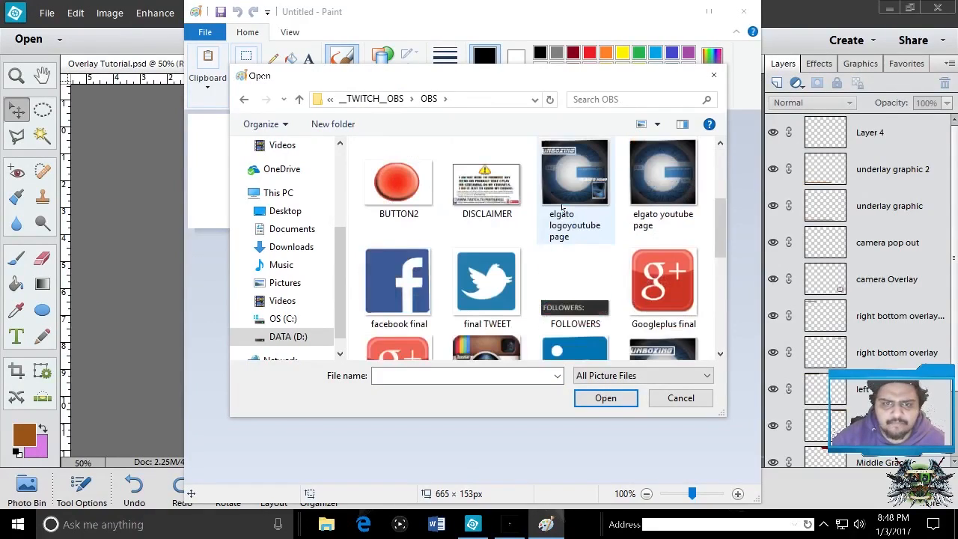
left_click(487, 307)
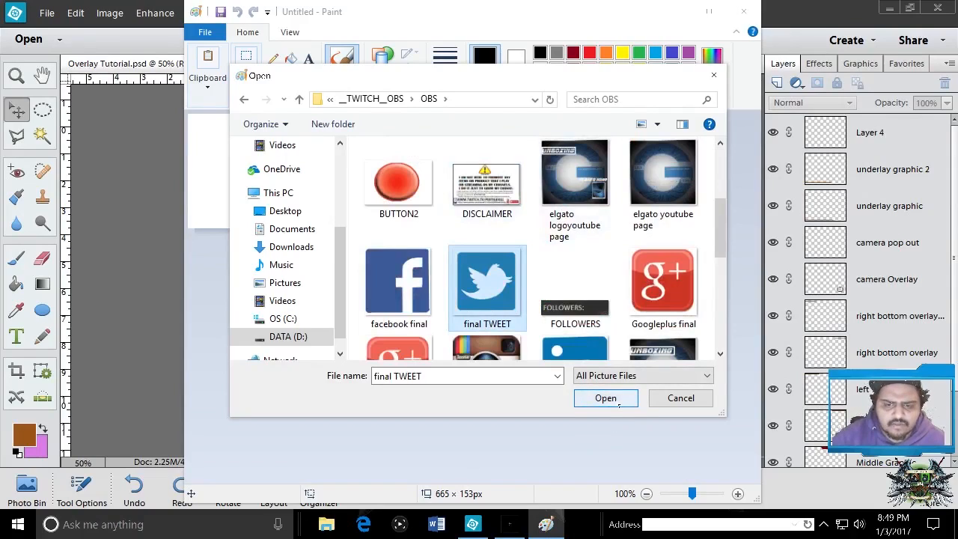
left_click(618, 406)
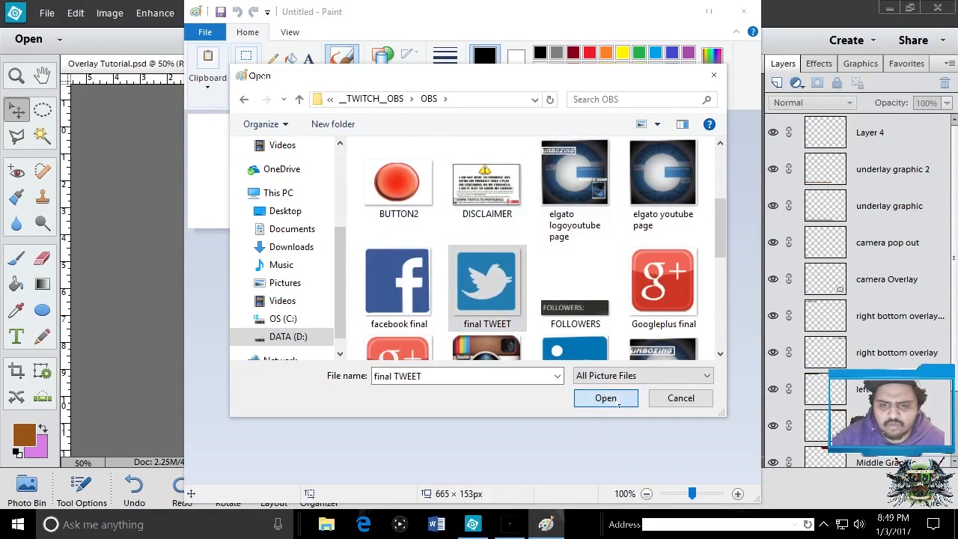
left_click(618, 404)
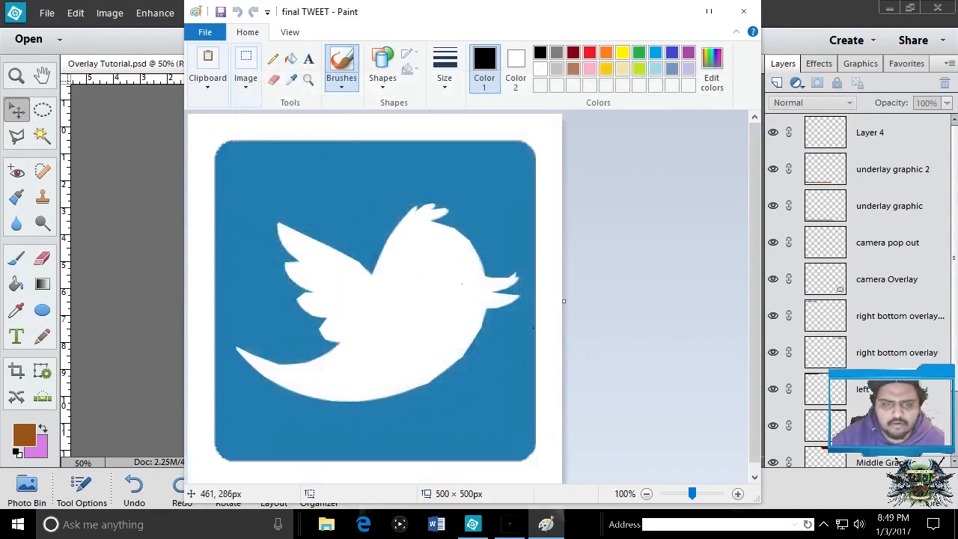
- Copy a rectangular selection of about 443 x 444 px around the blue Twitter icon and return to the overlay in Photoshop Elements
left_click(245, 77)
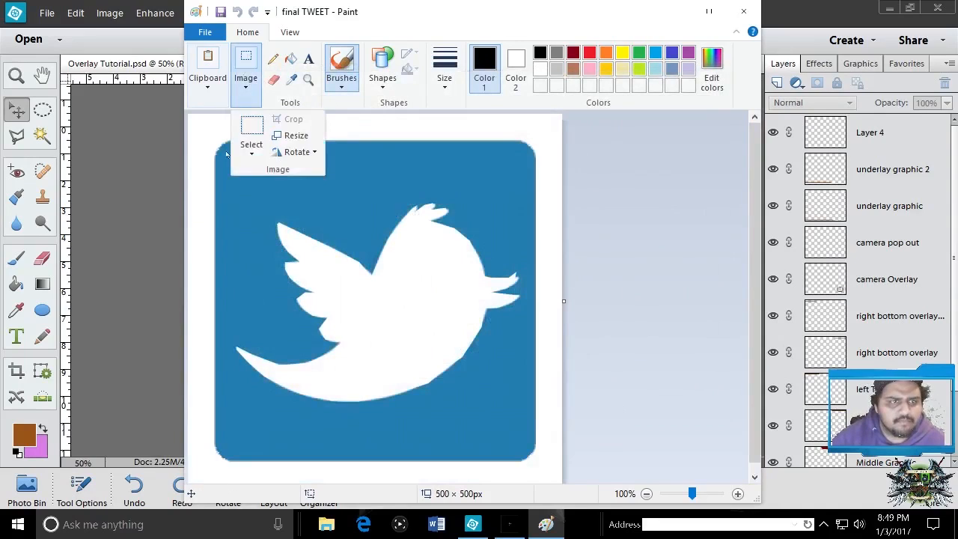
left_click(250, 129)
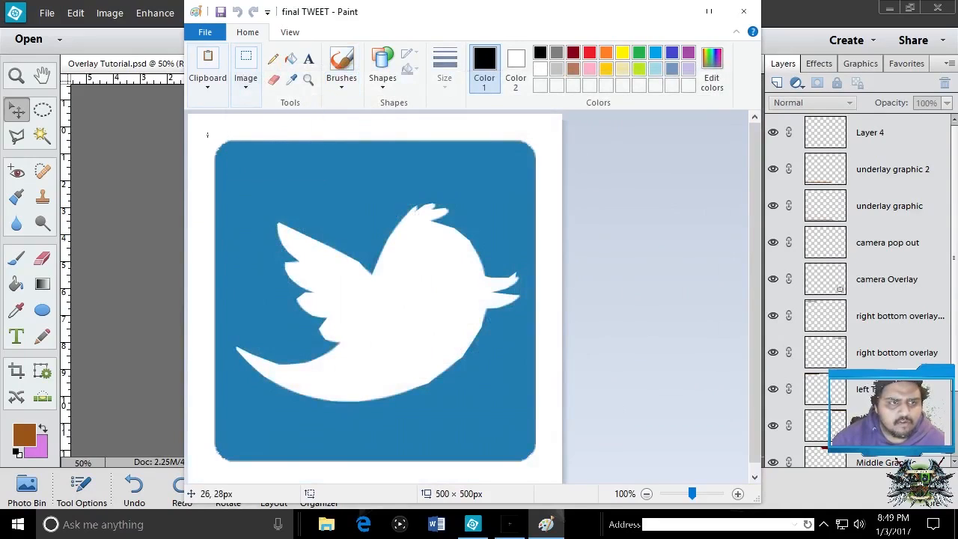
left_click_drag(207, 135, 538, 467)
right_click(414, 240)
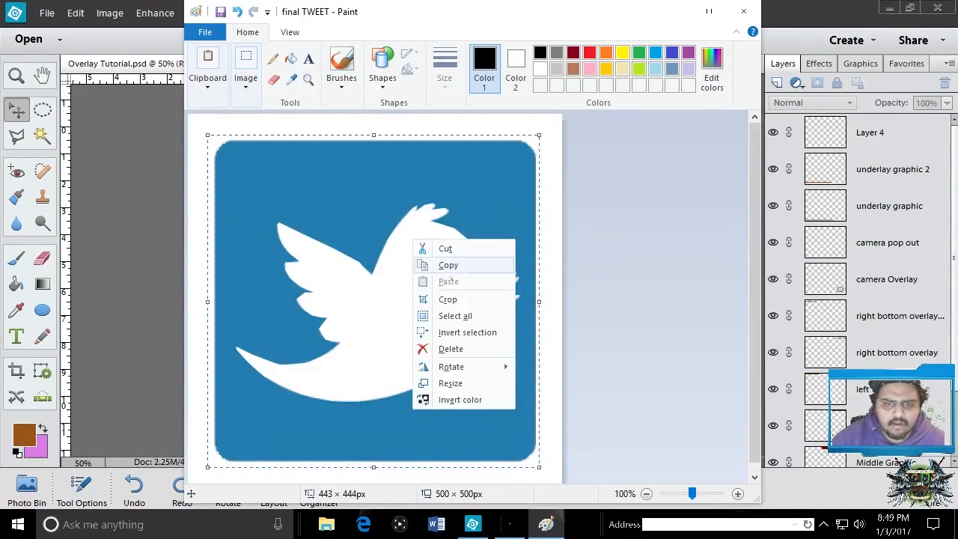
left_click(448, 267)
left_click(708, 11)
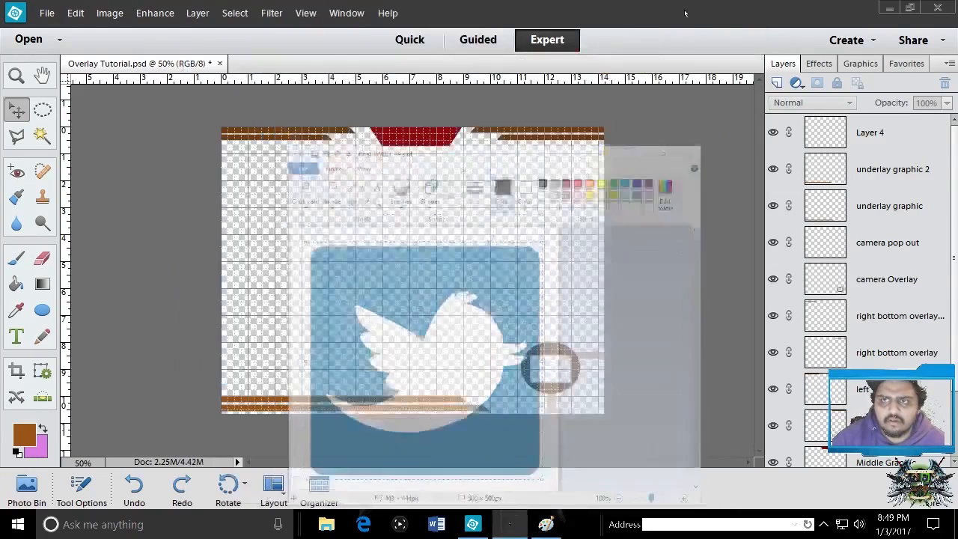
- Rename Layer 4 as "tweeter icon"
left_click(886, 134)
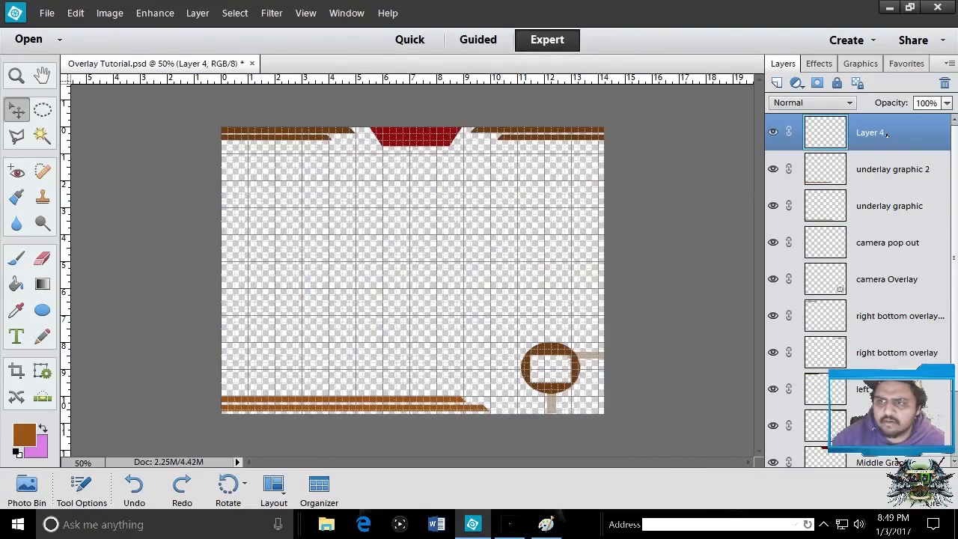
double_click(886, 134)
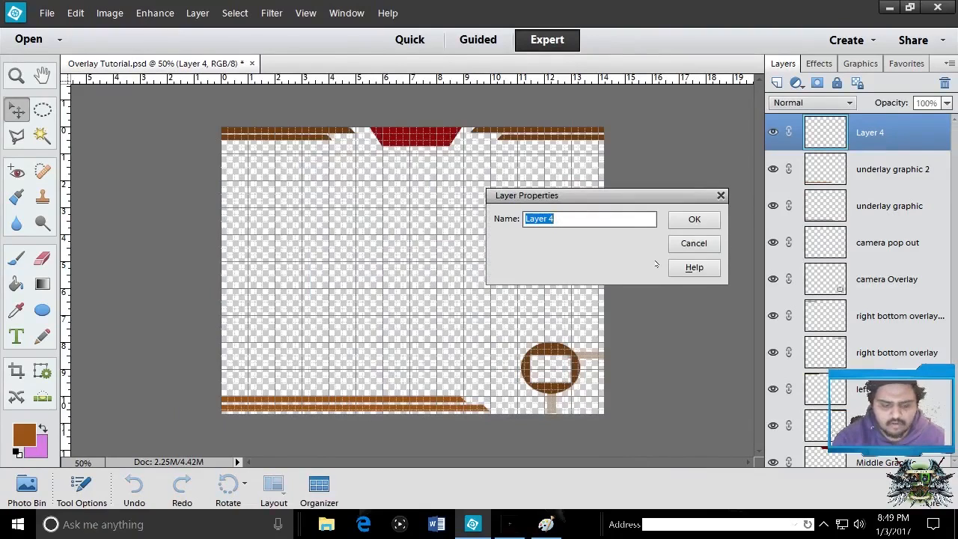
type("tweeter icon")
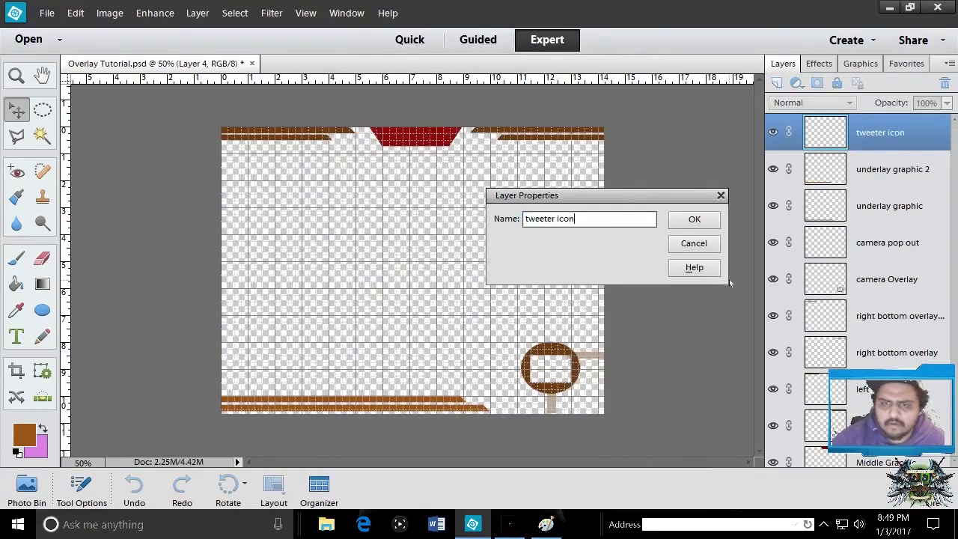
left_click(717, 224)
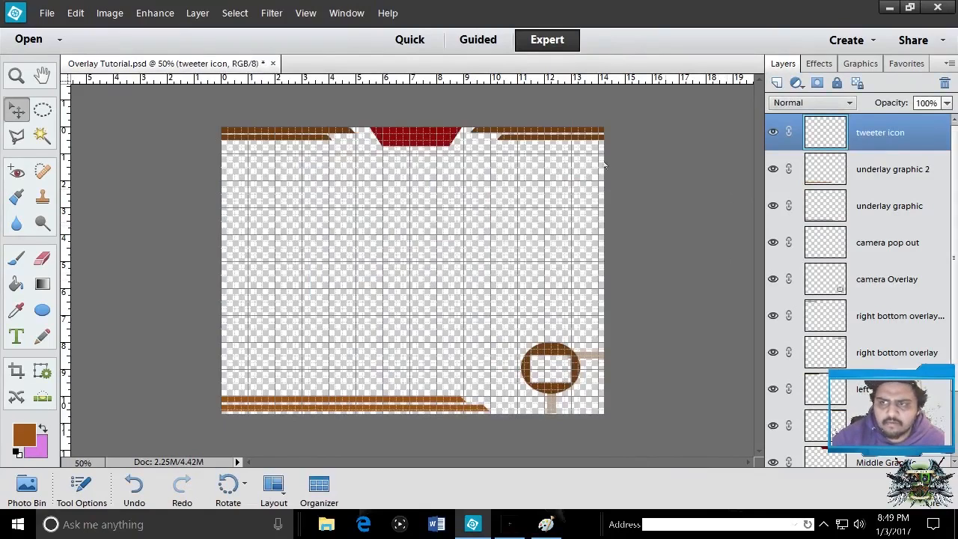
- Paste the copied Twitter icon onto the tweeter icon layer, discarding any trial rotation
left_click(76, 11)
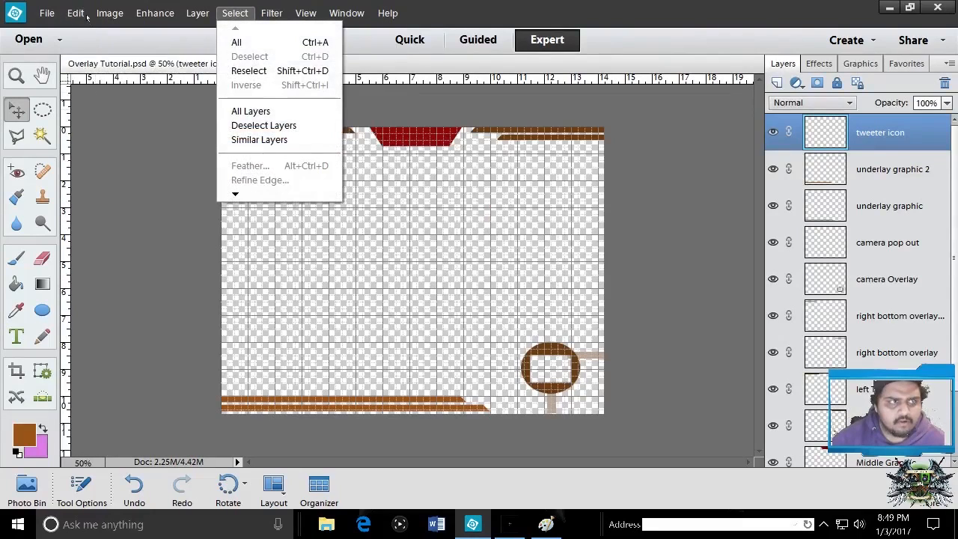
mouse_move(78, 13)
left_click(99, 139)
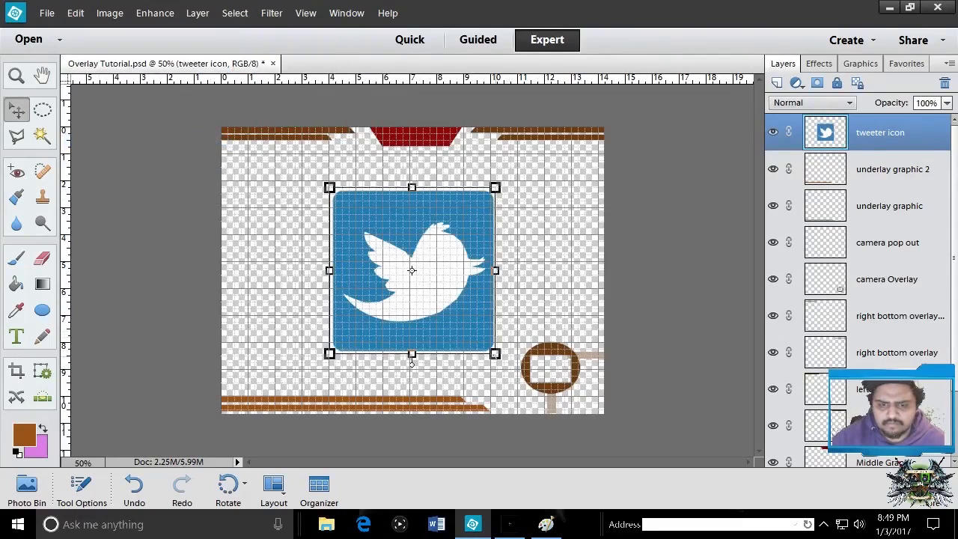
left_click_drag(495, 354, 421, 259)
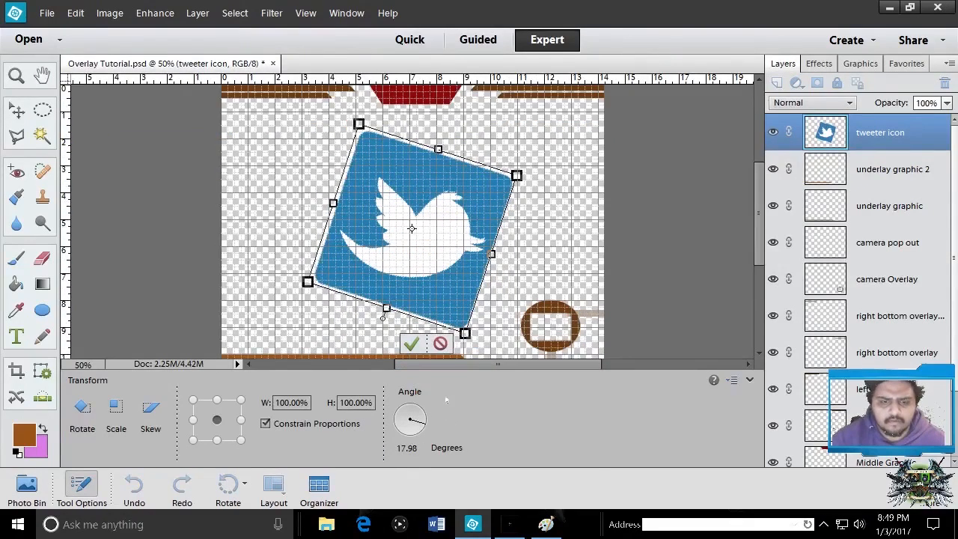
left_click(439, 344)
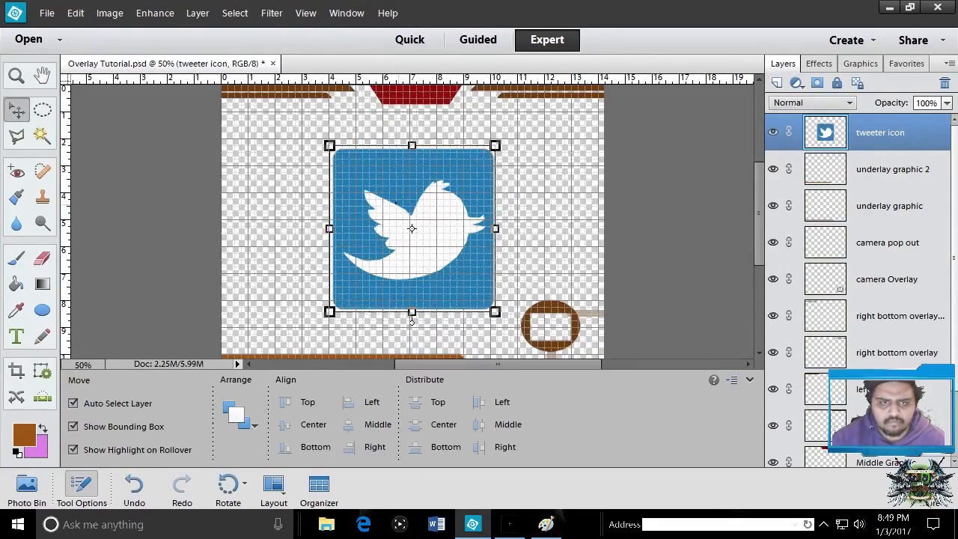
- Scale the Twitter icon proportionally to 14.19% and move it onto the left end of the lower brown strips
left_click_drag(330, 146, 467, 285)
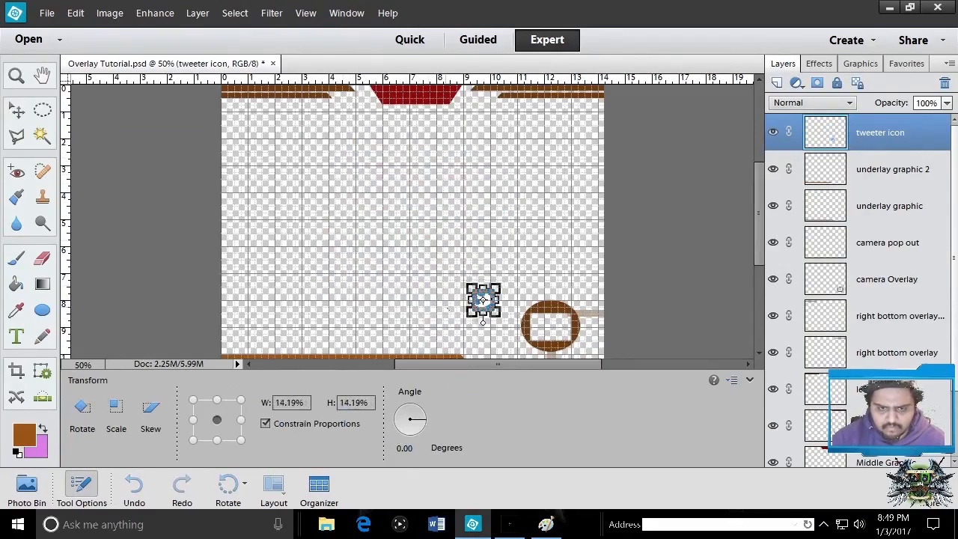
scroll(482, 299, "down", 3)
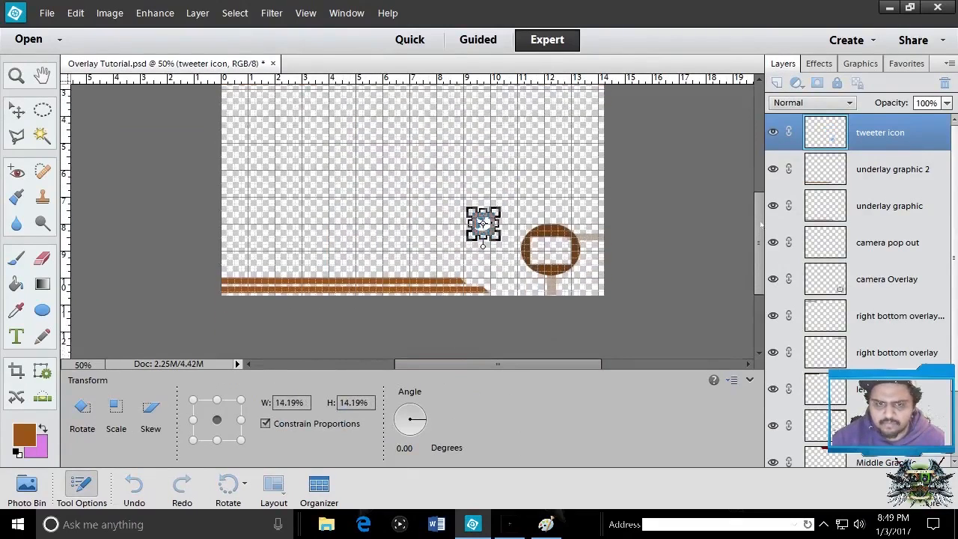
left_click(441, 263)
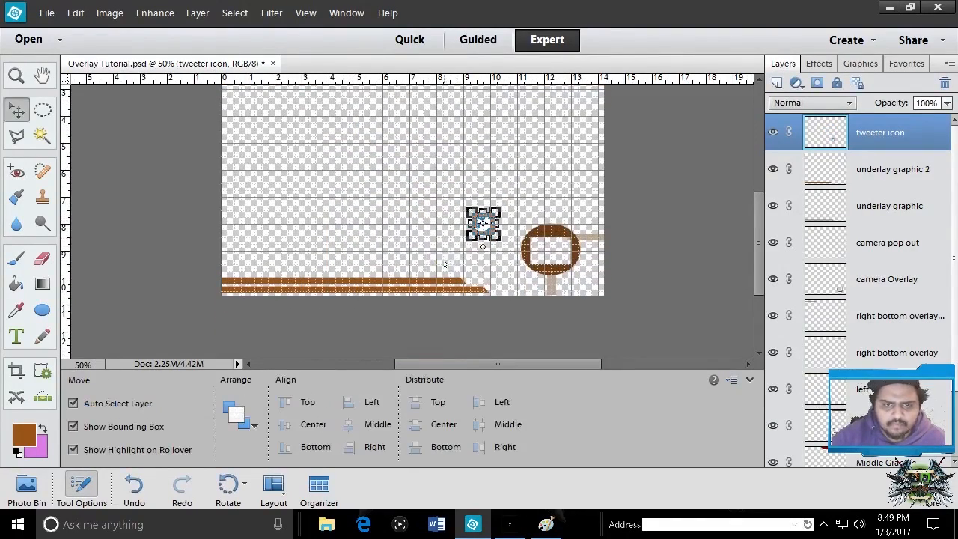
left_click_drag(482, 223, 240, 274)
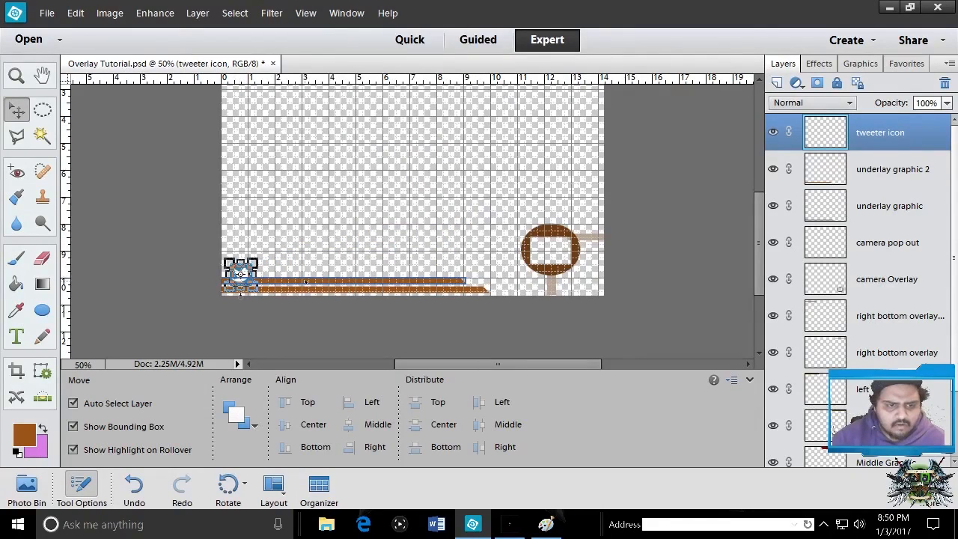
- Raise the shorter brown strip on underlay graphic 2 to the upper edge of the Twitter icon, leaving the longer strip in place
left_click(241, 282)
left_click_drag(306, 282, 306, 261)
left_click(246, 289)
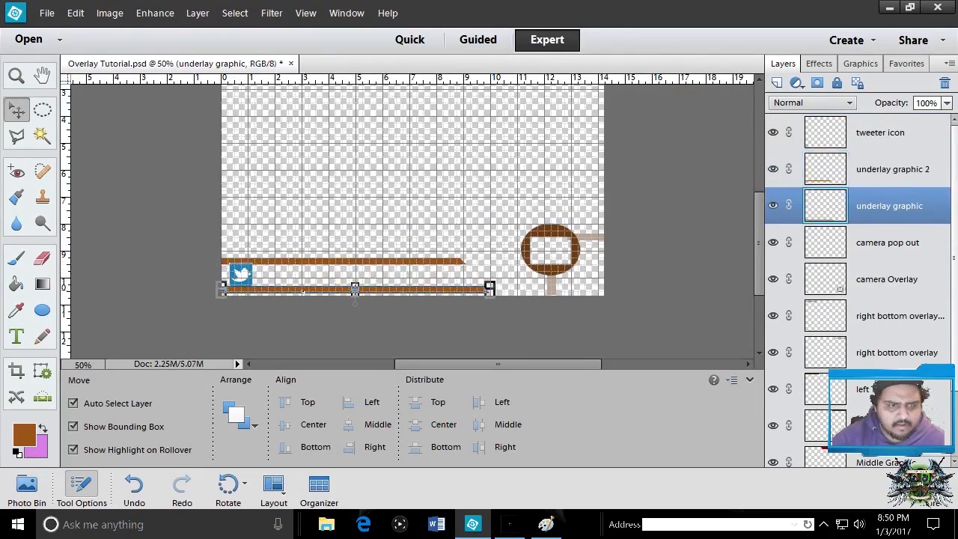
- Scale the Twitter icon to 73.02% and fit it between the two brown strips near their left end
left_click(240, 274)
left_click_drag(241, 293, 237, 295)
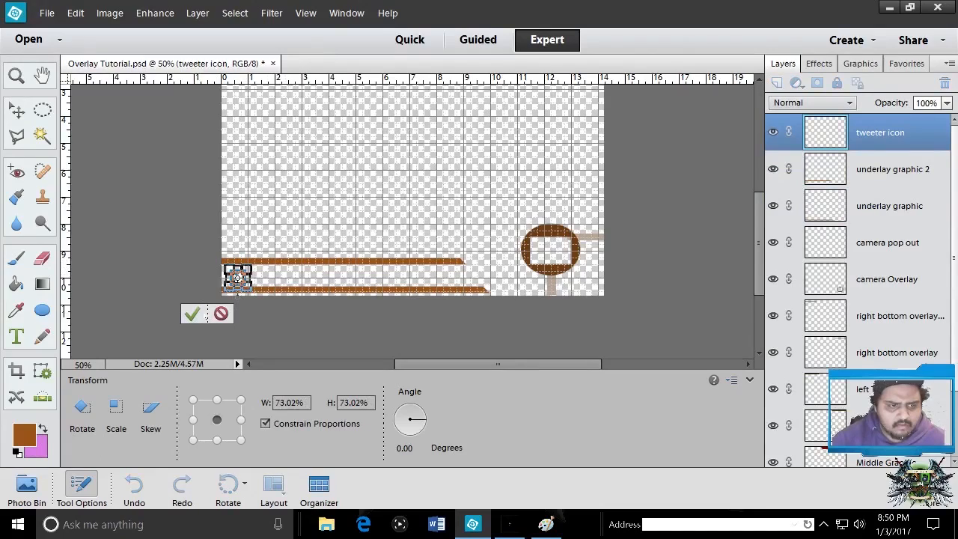
left_click(192, 314)
- Lower the underlay graphic 2 strip slightly so it sits just above the Twitter icon, and deselect it
left_click(332, 261)
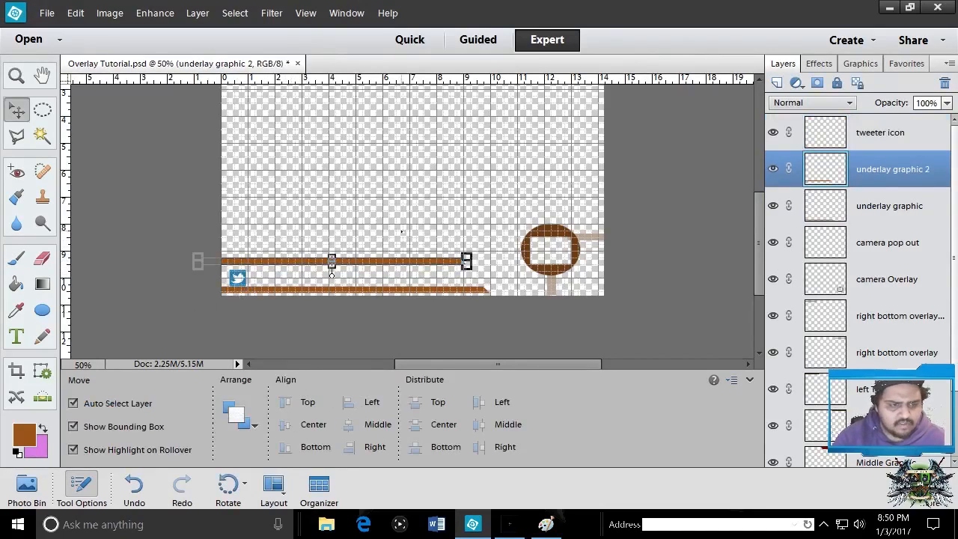
left_click_drag(331, 262, 332, 265)
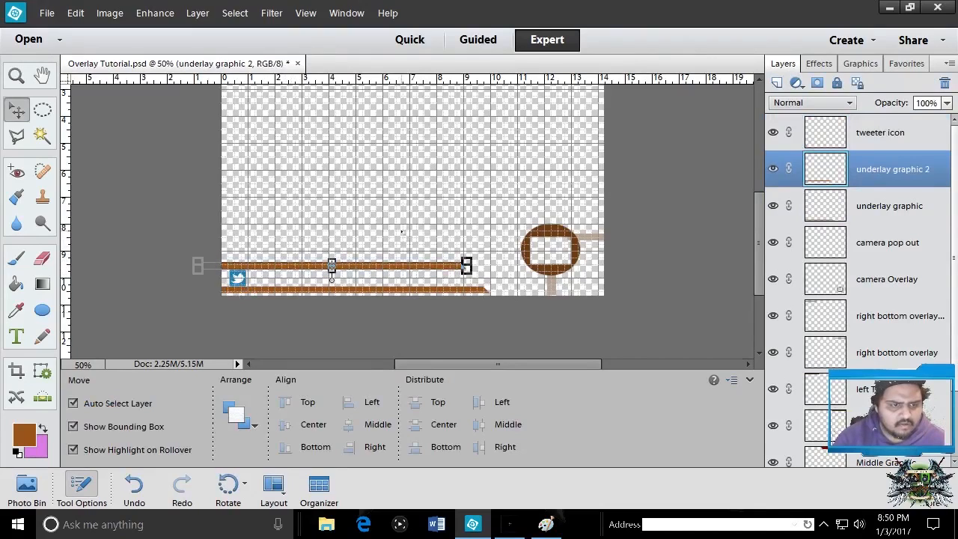
left_click(408, 224)
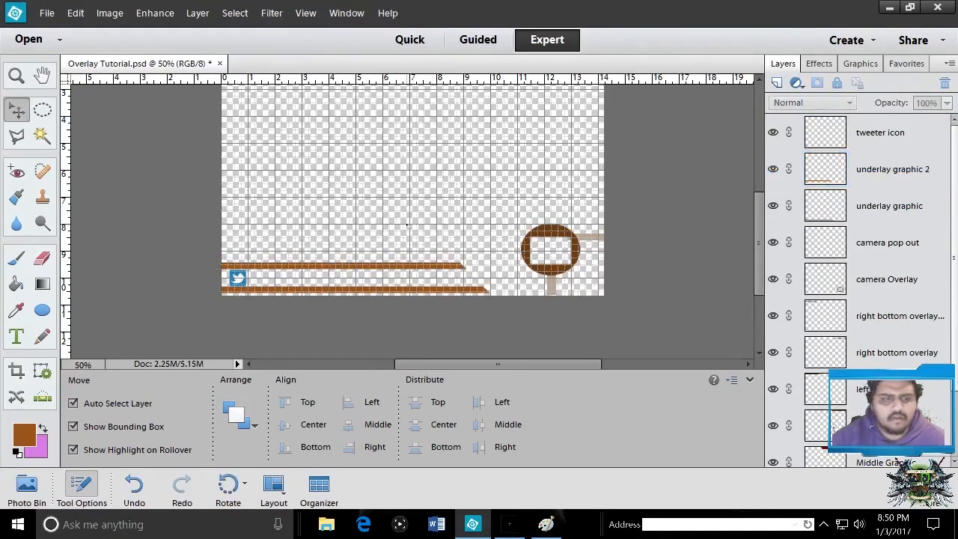
- Switch to Paint and bring up the dialog for opening another picture from the OBS folder
left_click(550, 526)
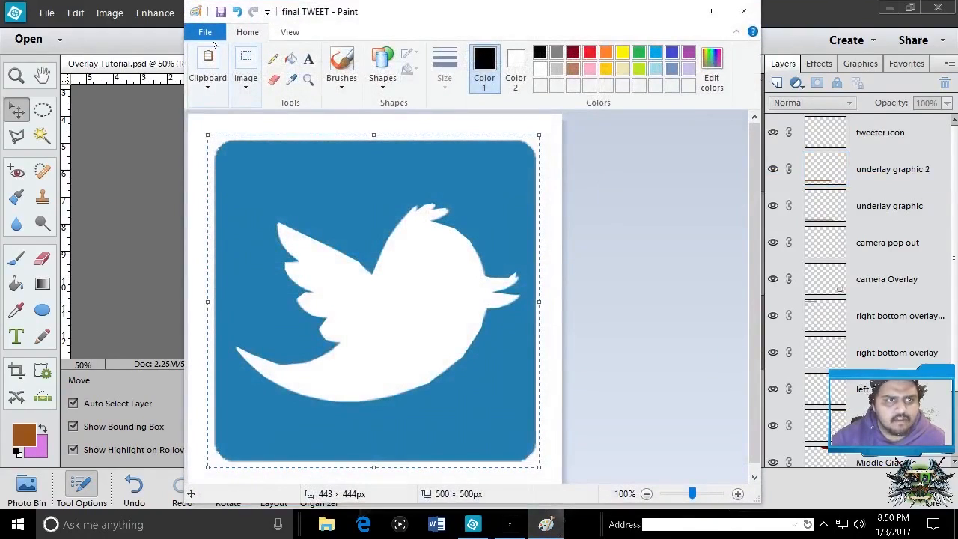
left_click(206, 33)
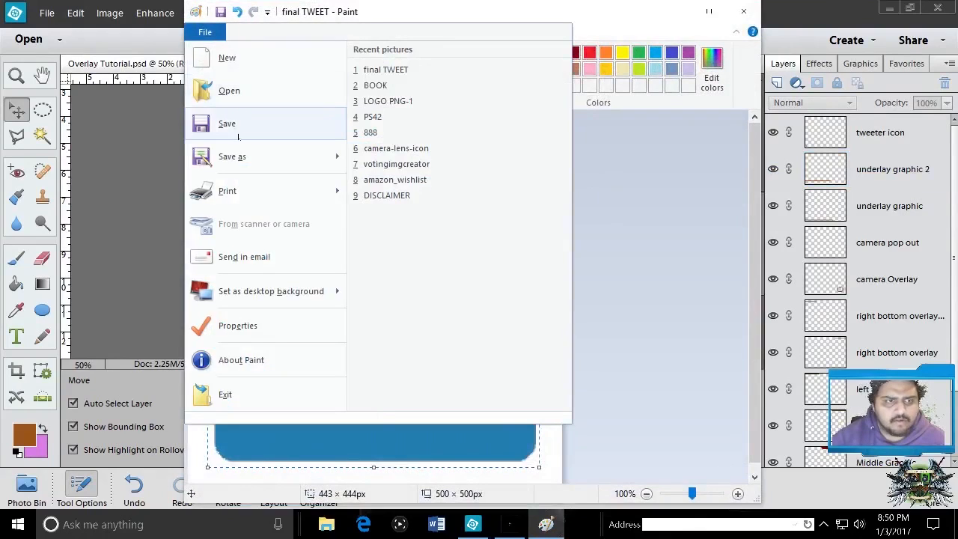
left_click(246, 97)
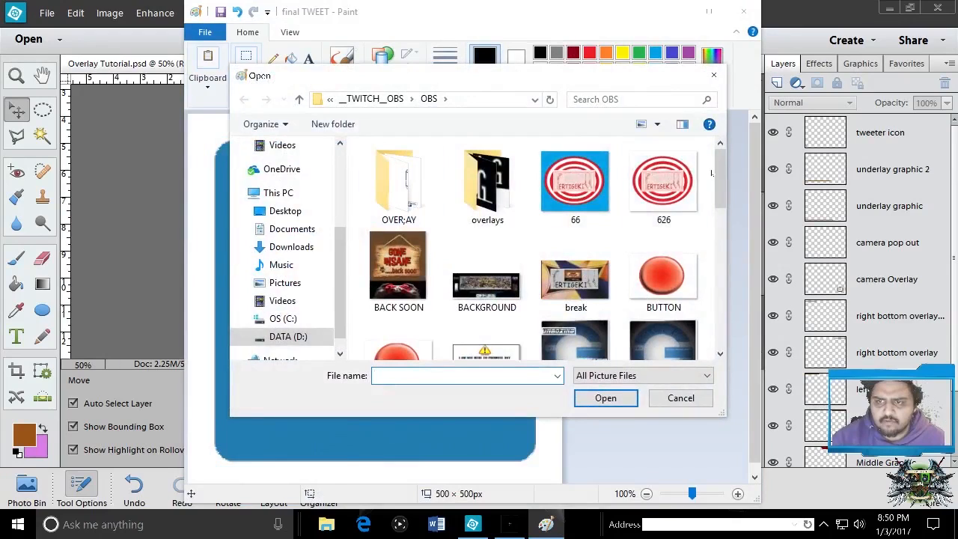
- Open the YouTubeLogo picture from the OBS folder
left_click_drag(719, 186, 710, 285)
scroll(561, 187, "down", 4)
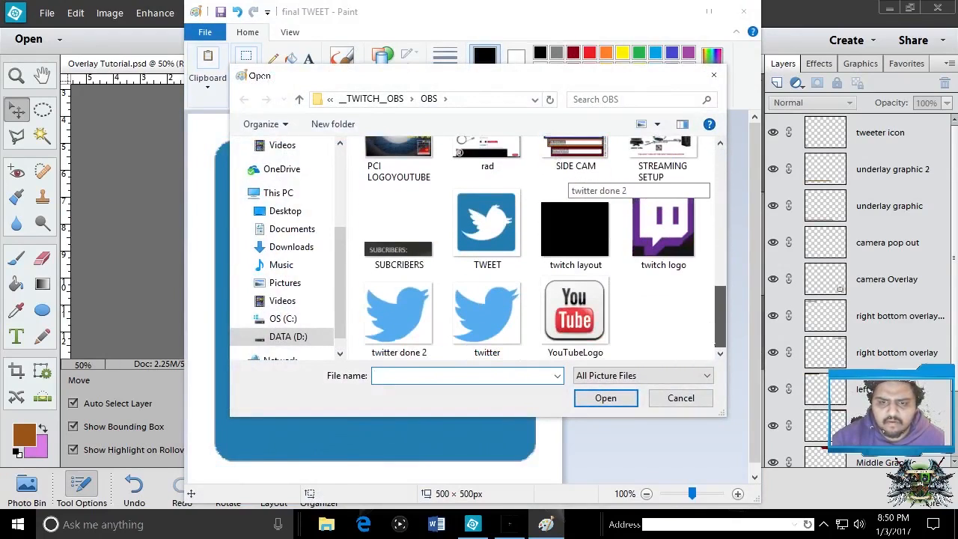
left_click(602, 329)
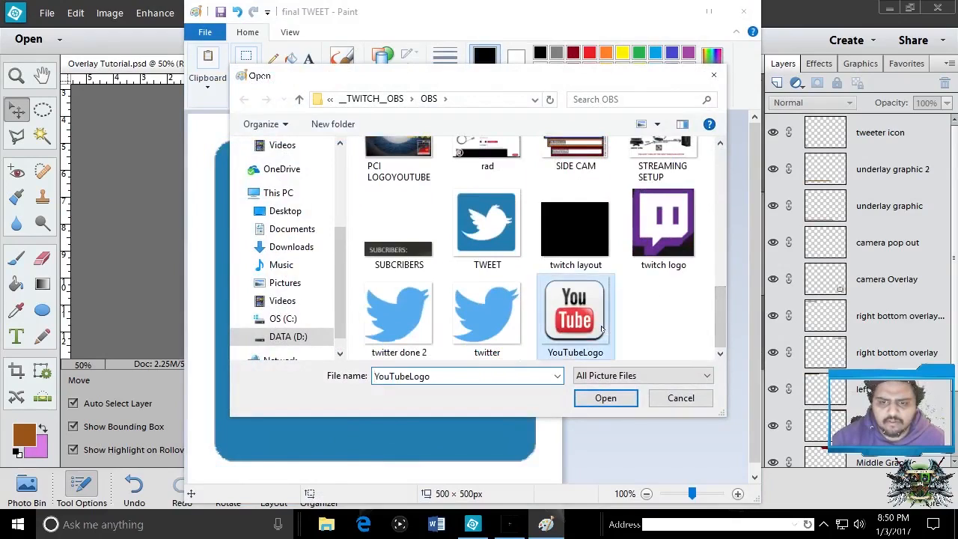
left_click(605, 398)
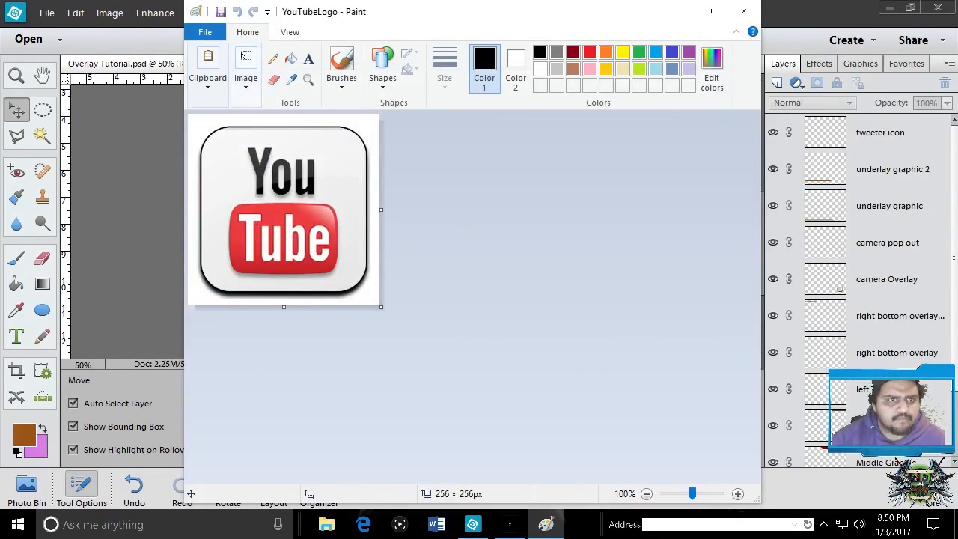
- Select a rectangular area of about 237 × 233 px around the YouTube logo and copy it
left_click(246, 71)
left_click(206, 131)
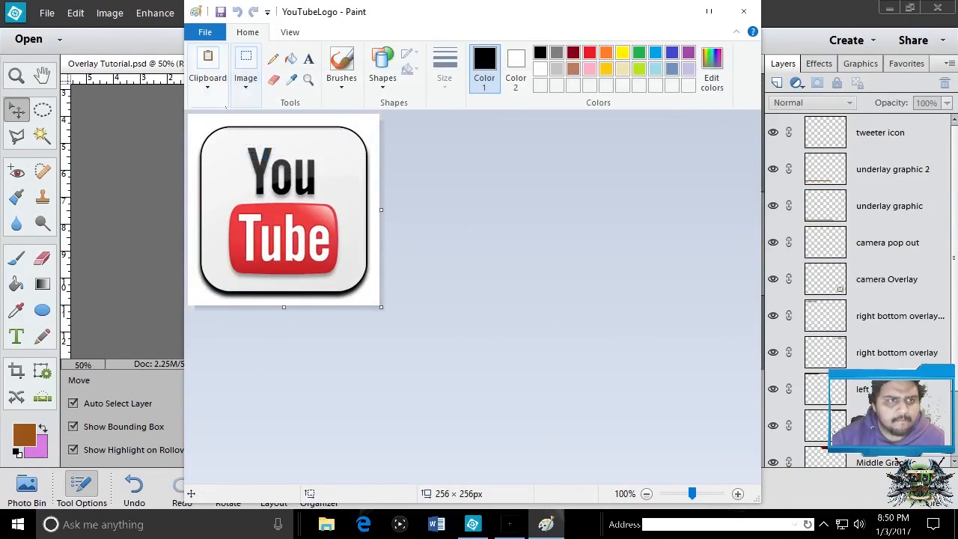
left_click(245, 72)
left_click(199, 126)
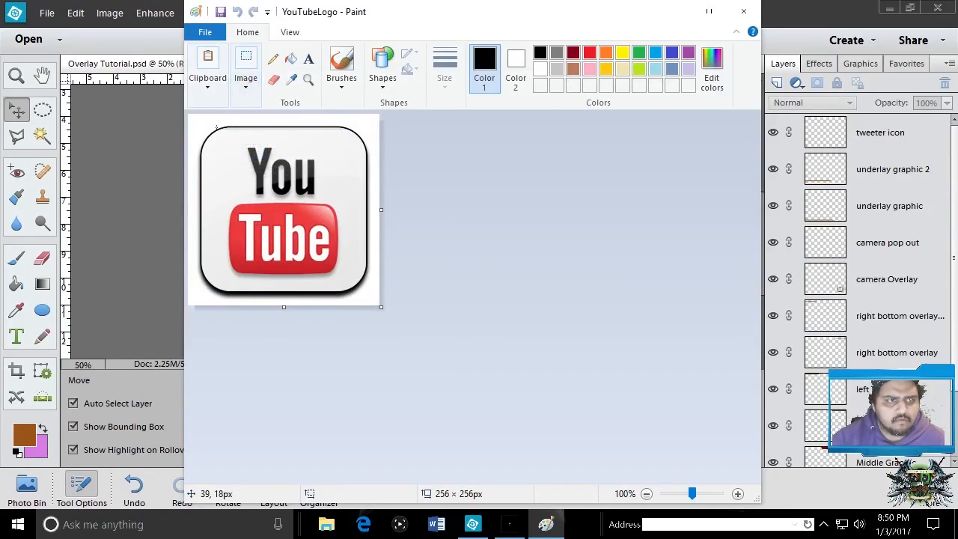
left_click_drag(195, 124, 372, 298)
right_click(336, 208)
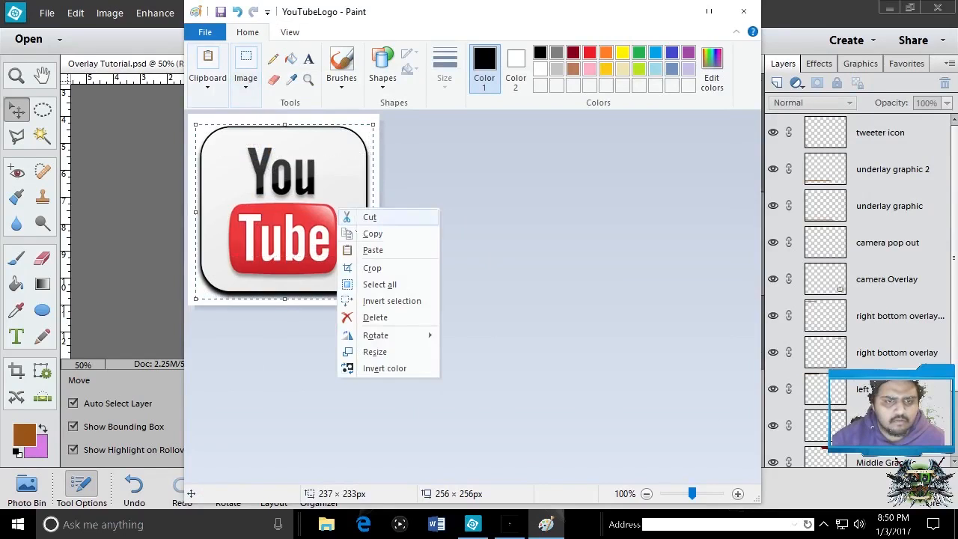
left_click(359, 230)
- Switch to Photoshop Elements and add a new layer named "youtube" above the tweeter icon layer
left_click(675, 11)
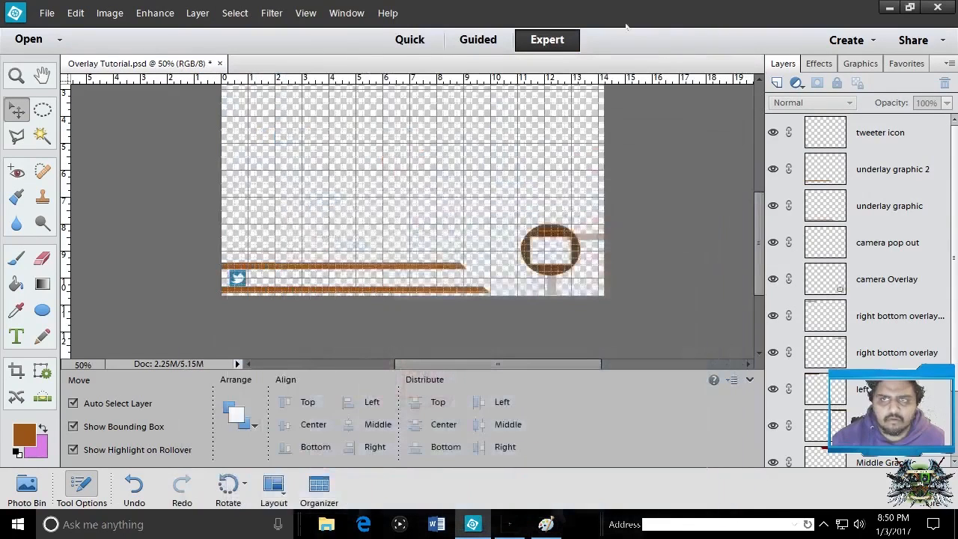
left_click(776, 83)
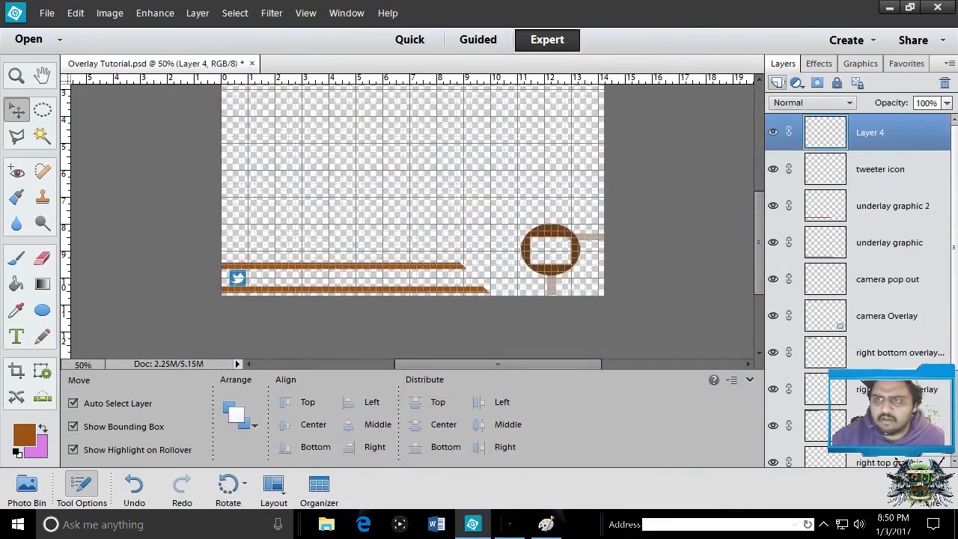
double_click(883, 135)
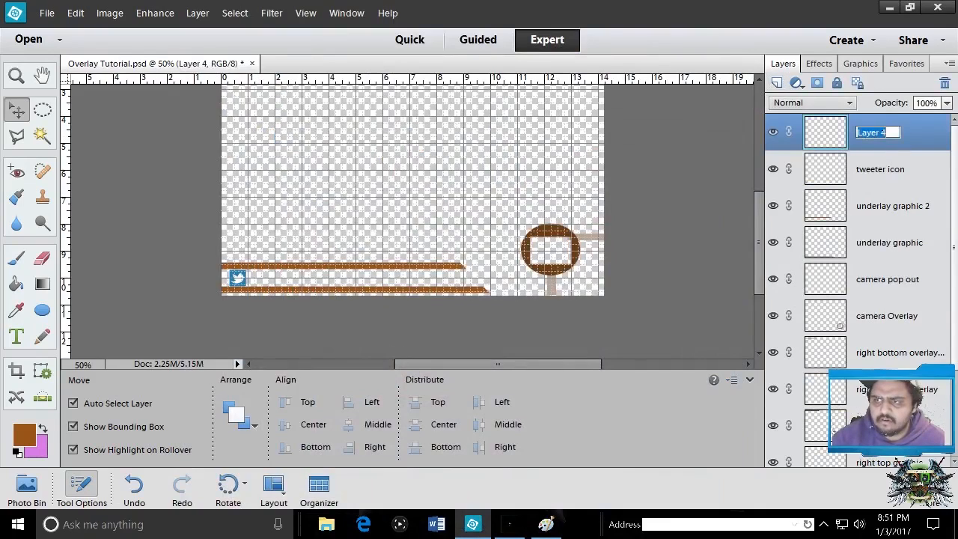
type("youtube")
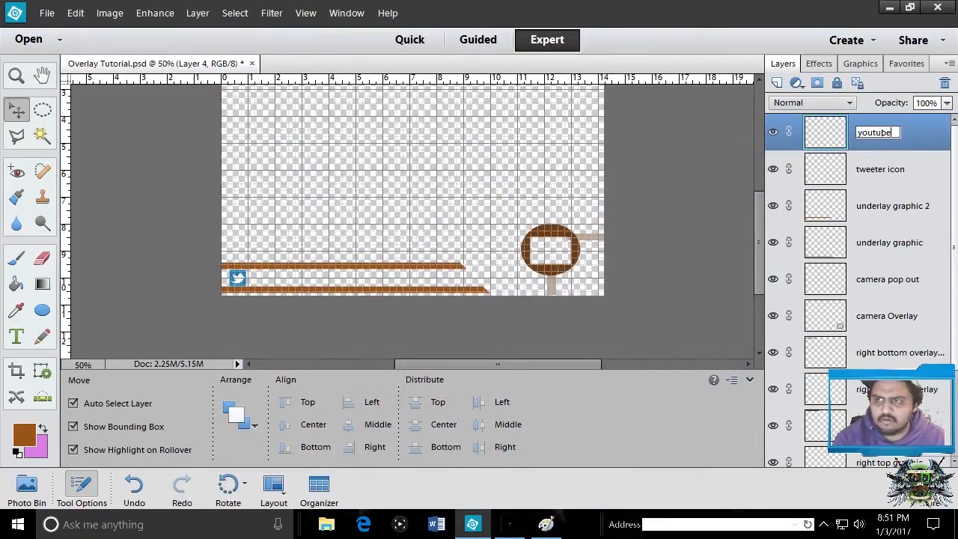
key("Return")
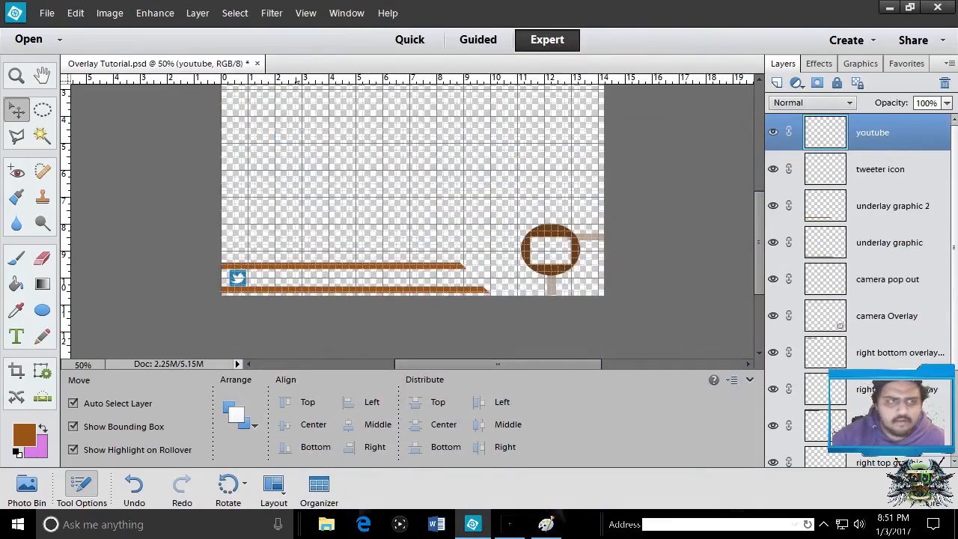
- Paste the YouTube logo into the youtube layer and shrink it to icon size beside the Twitter icon
left_click(76, 12)
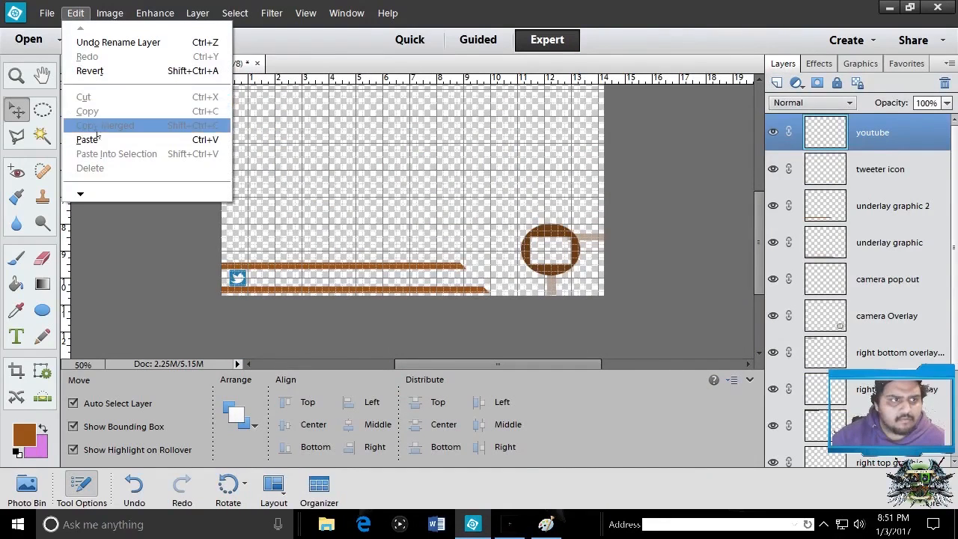
left_click(88, 139)
left_click_drag(456, 266, 274, 268)
left_click(341, 231)
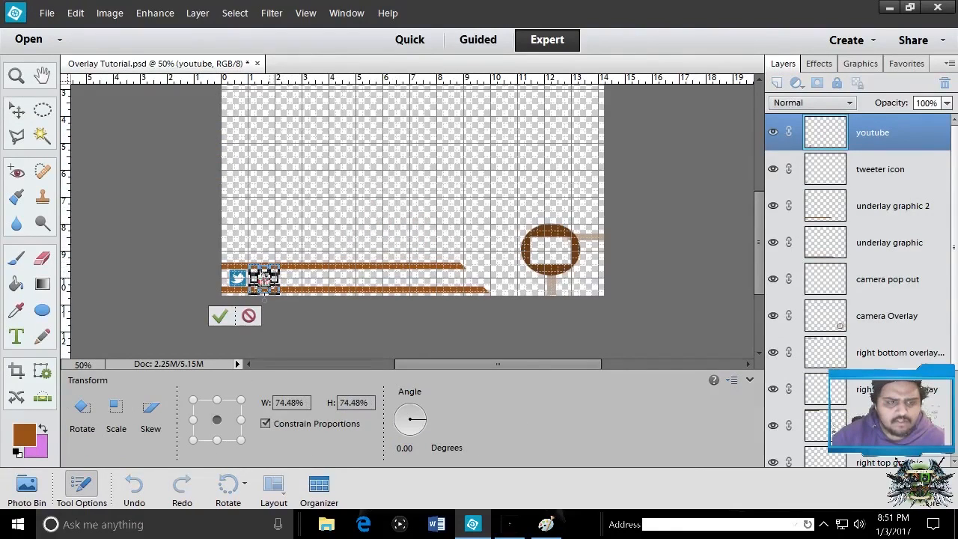
left_click(229, 313)
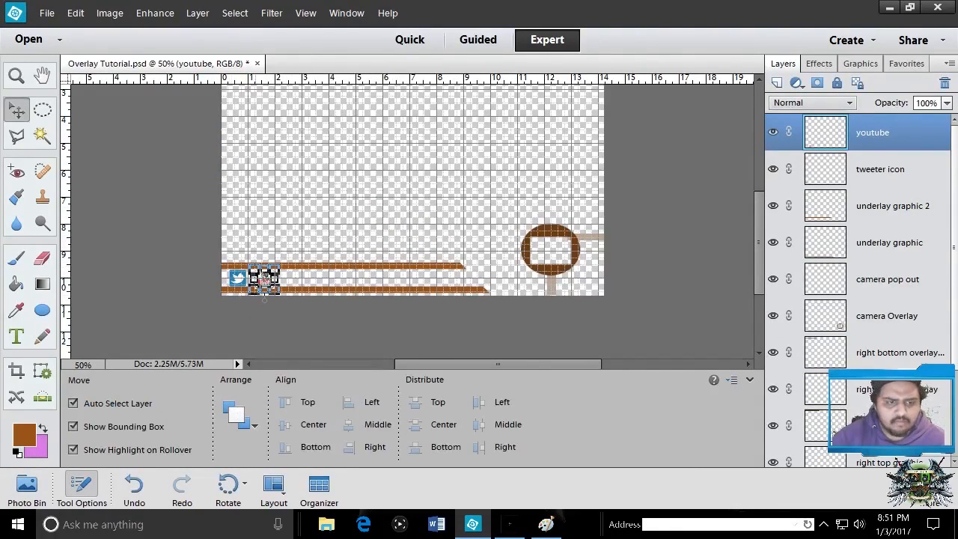
- Scale the YouTube icon proportionally to 96.30% so it fits between the two brown bars
left_click_drag(265, 280, 281, 263)
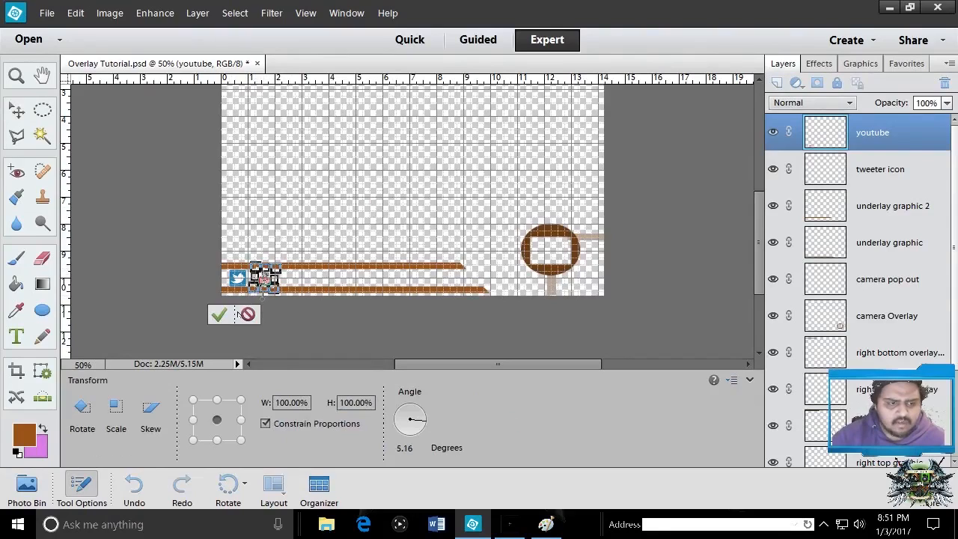
left_click(252, 317)
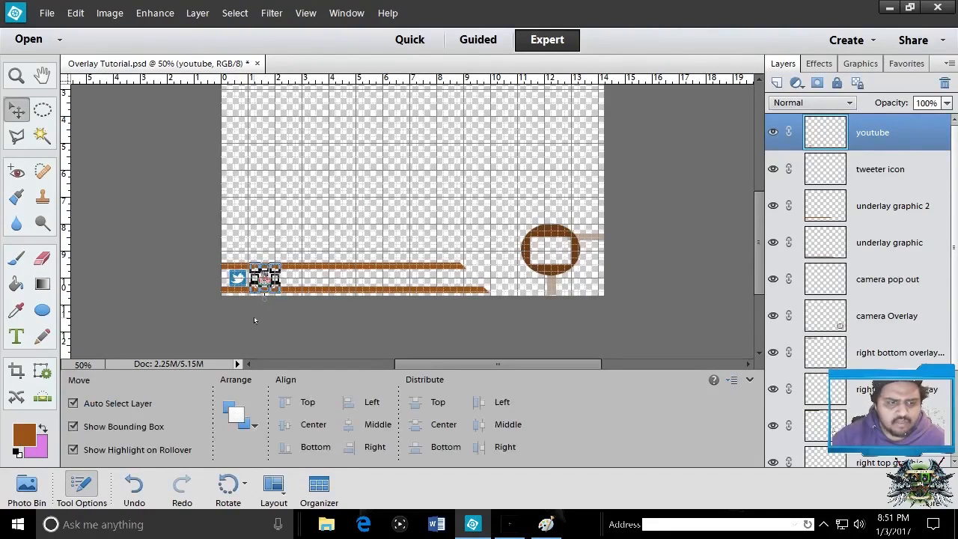
left_click_drag(263, 297, 264, 297)
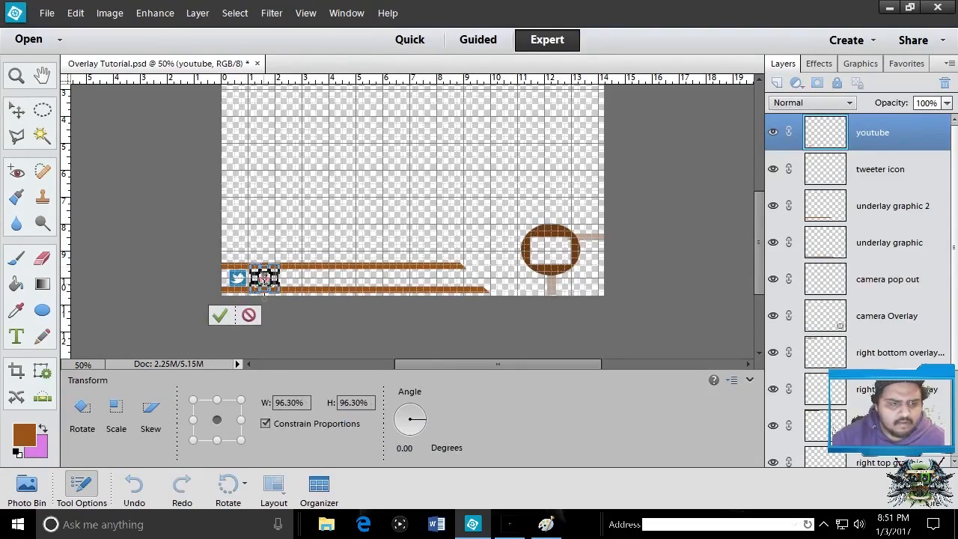
left_click(220, 315)
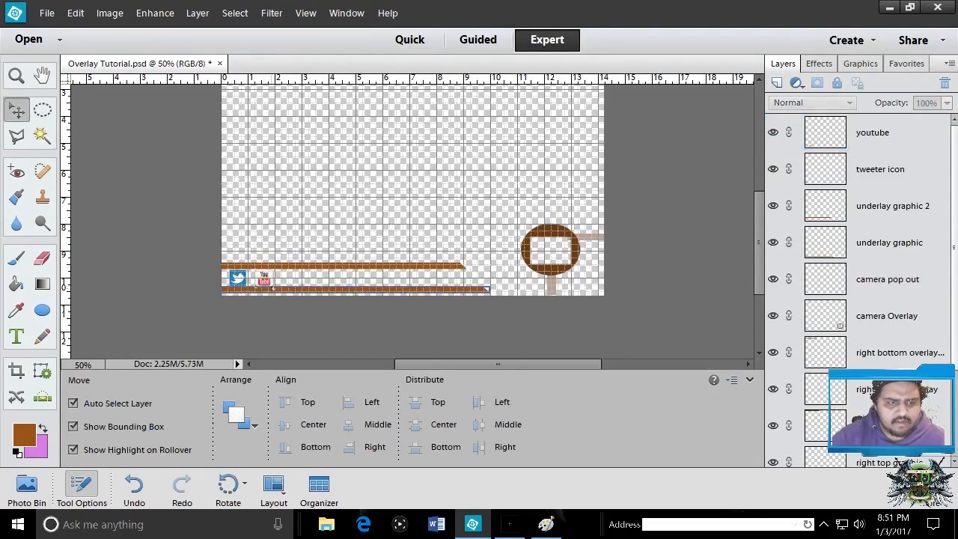
- Move the YouTube icon between the brown bars to about the 3 mark on the horizontal ruler and deselect it
left_click_drag(263, 281, 305, 274)
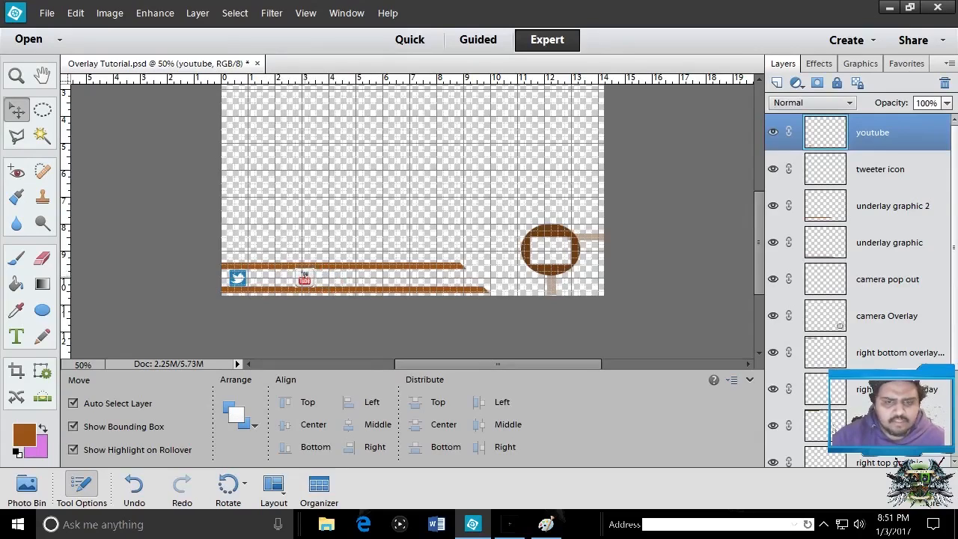
left_click_drag(304, 273, 304, 273)
left_click(650, 208)
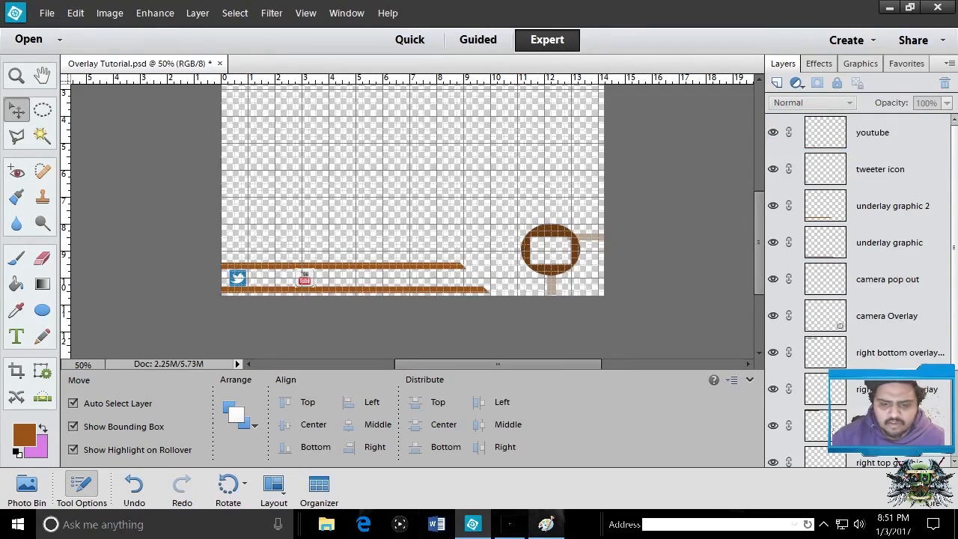
- Switch to Paint and open the "twitch logo" picture from the OBS folder
left_click(546, 523)
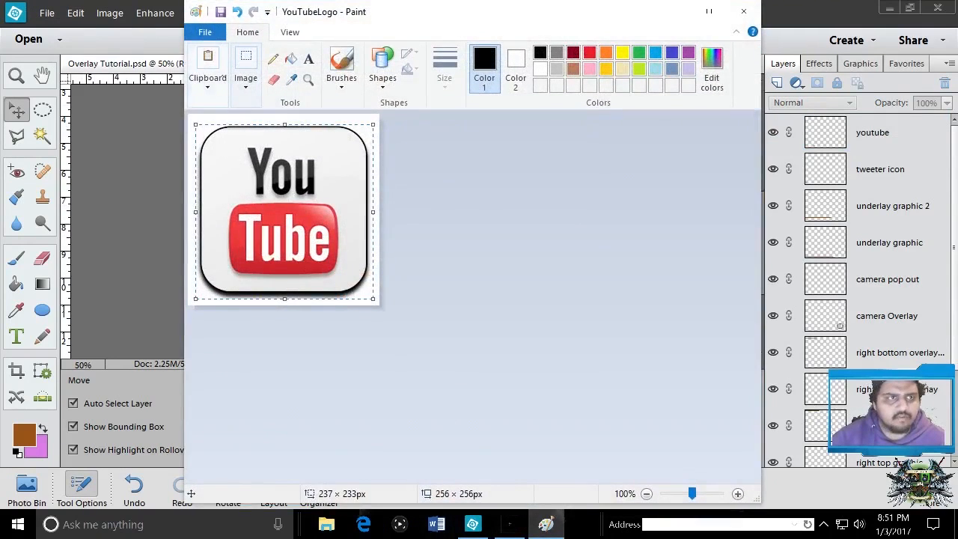
left_click(214, 35)
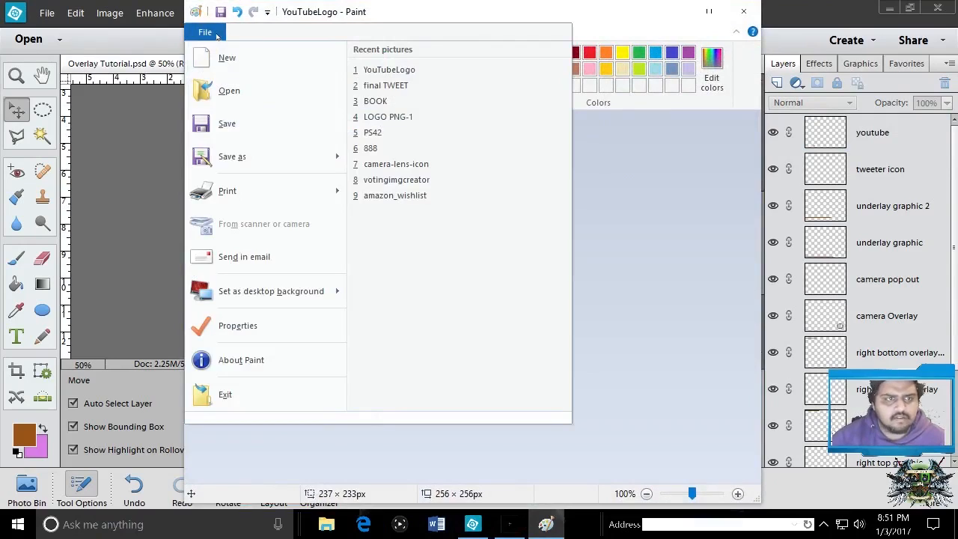
left_click(222, 90)
scroll(521, 234, "down", 5)
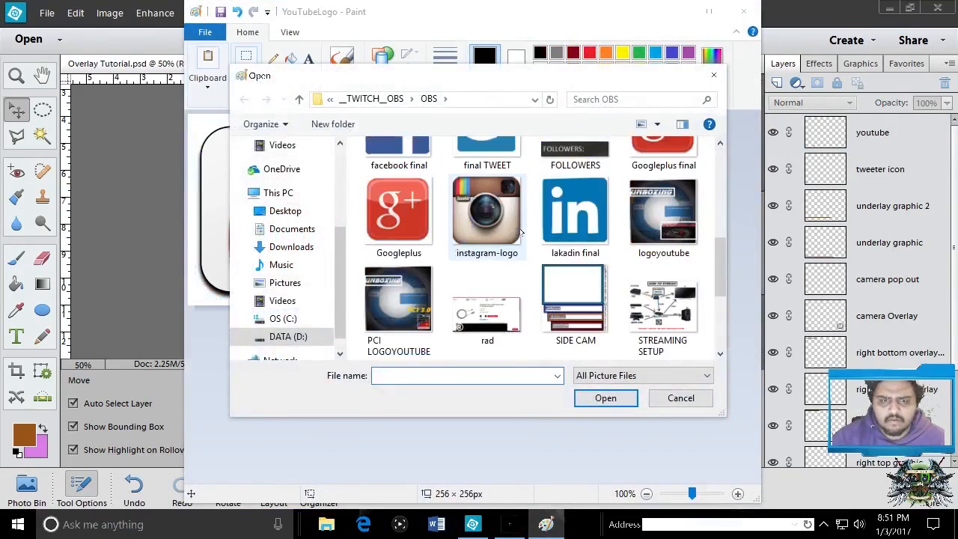
scroll(522, 233, "up", 1)
scroll(572, 240, "down", 3)
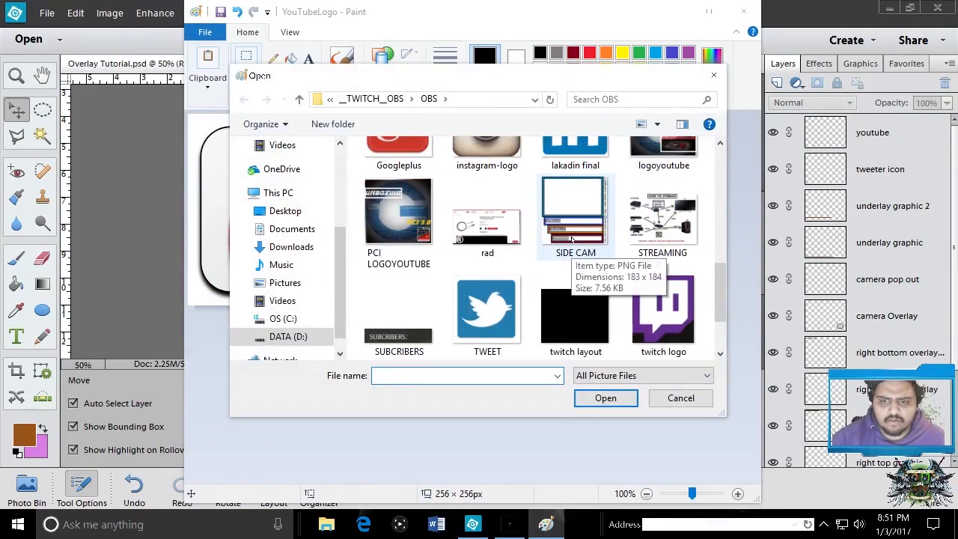
left_click(650, 321)
left_click(605, 398)
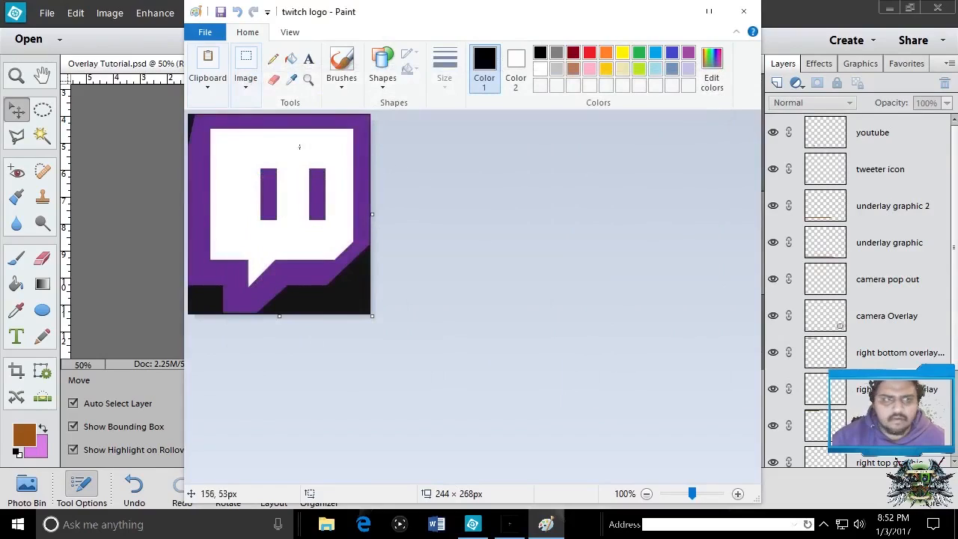
- Select nearly the whole Twitch logo, about 243 × 266 px, and copy it
left_click(245, 78)
left_click(188, 128)
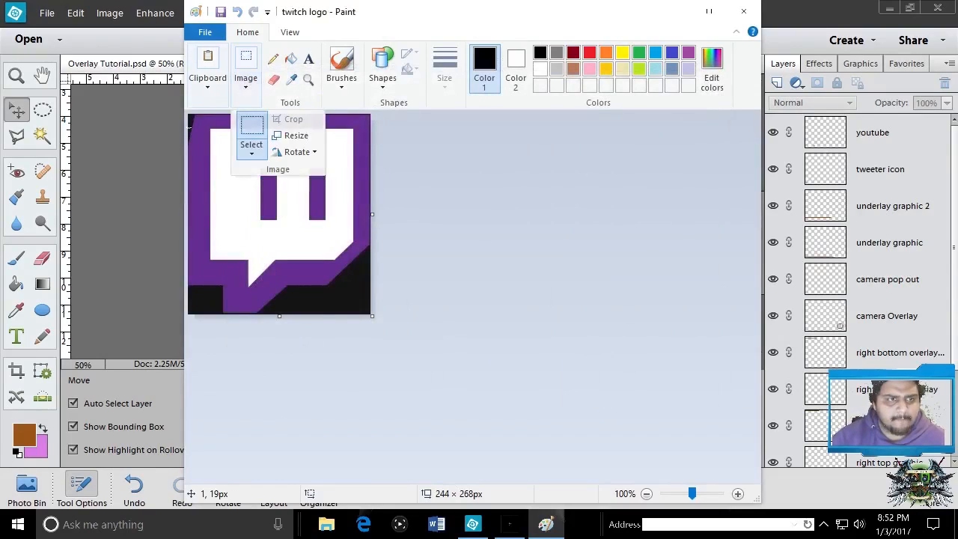
left_click_drag(189, 116, 371, 315)
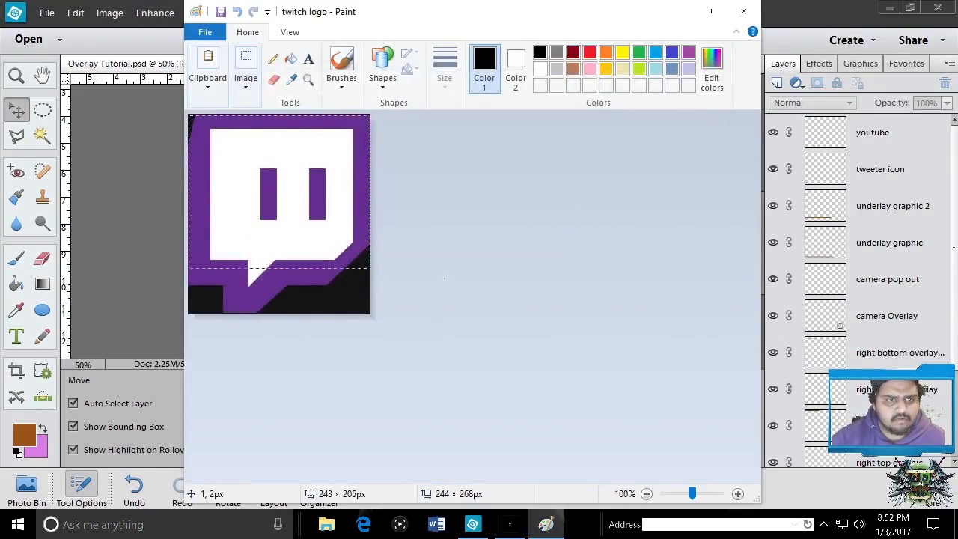
right_click(321, 220)
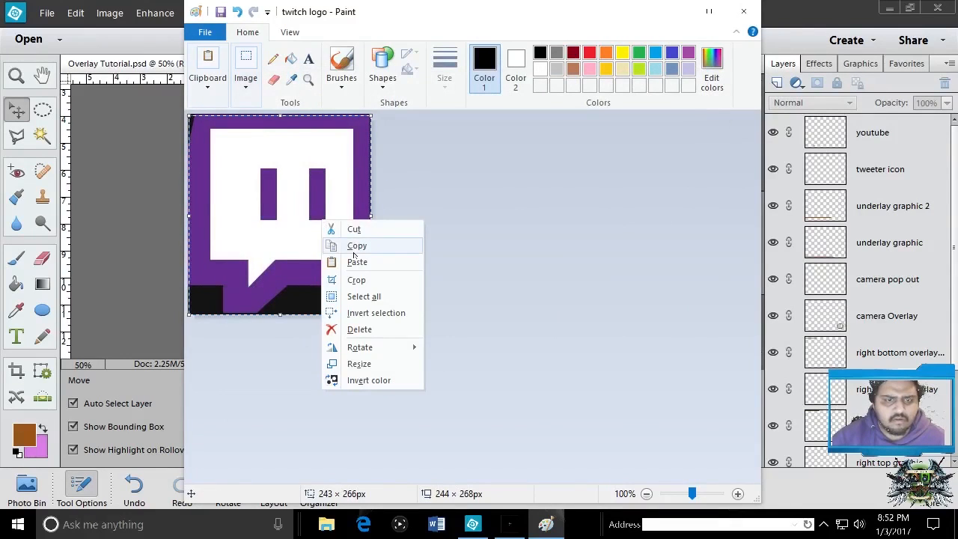
left_click(356, 245)
- Switch to Photoshop Elements and add a new layer named "twitch" above the youtube layer
left_click(682, 11)
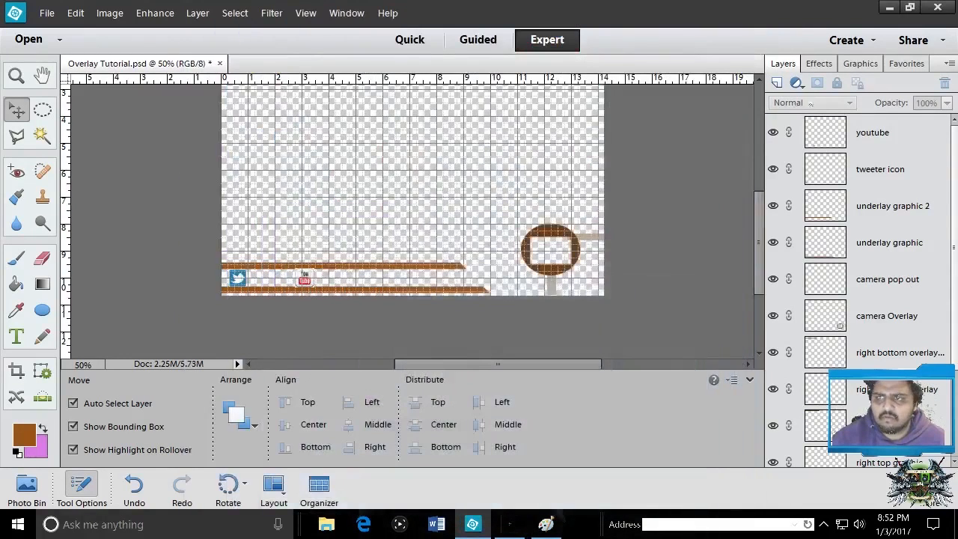
left_click(776, 82)
double_click(870, 132)
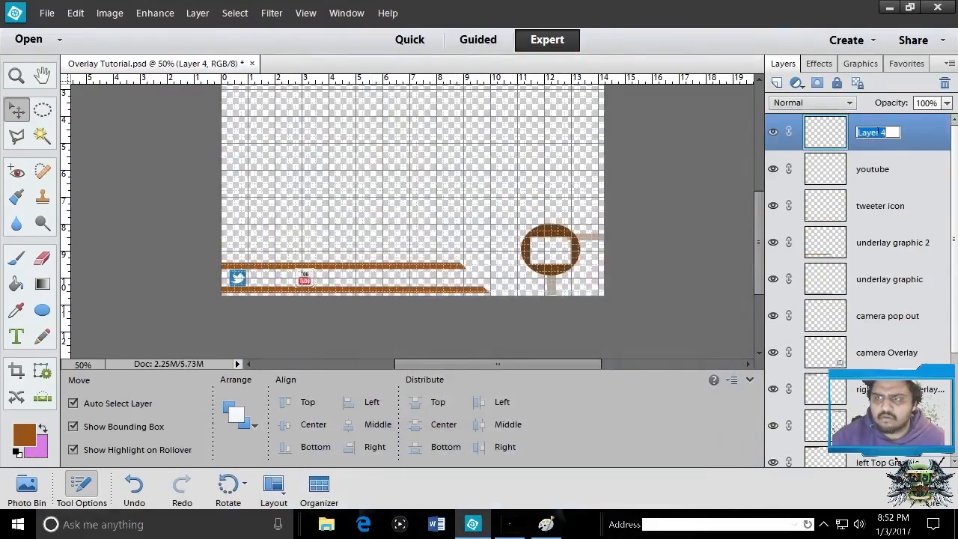
type("tw")
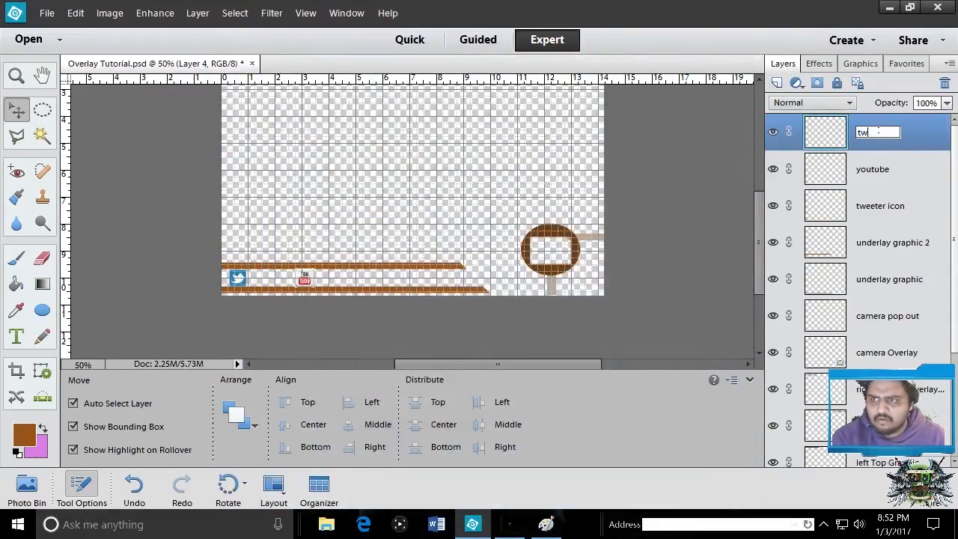
type("itch")
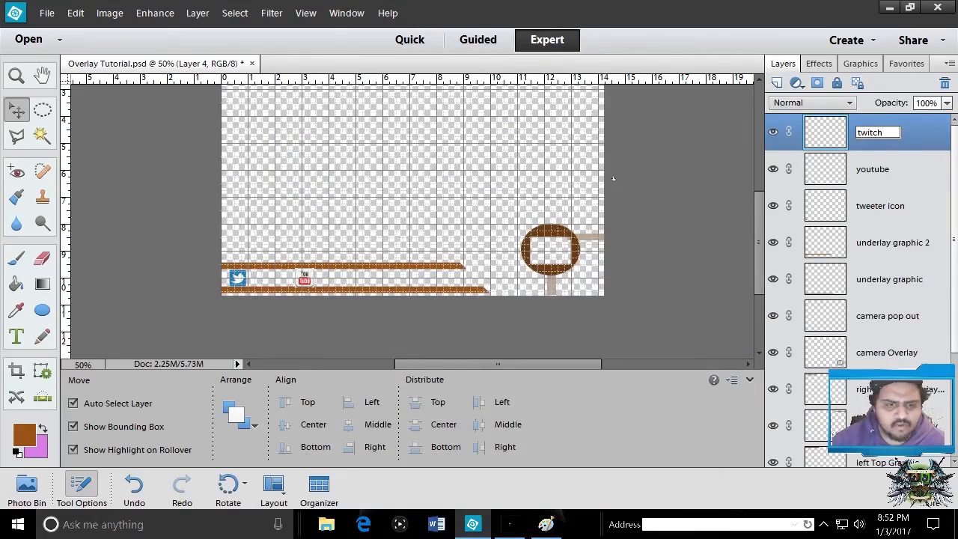
left_click(925, 148)
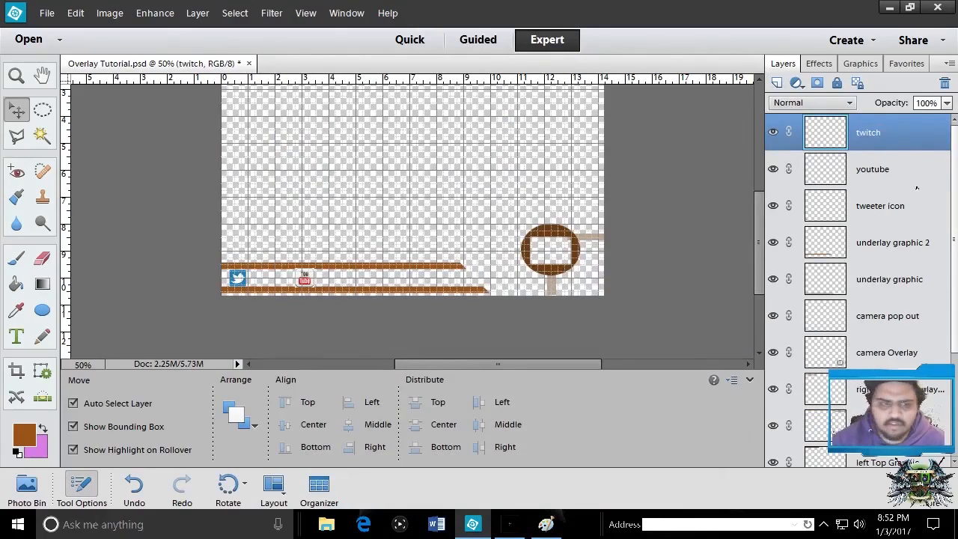
- Paste the copied Twitch logo onto the twitch layer and shrink it to about 1 ruler unit wide
left_click(78, 14)
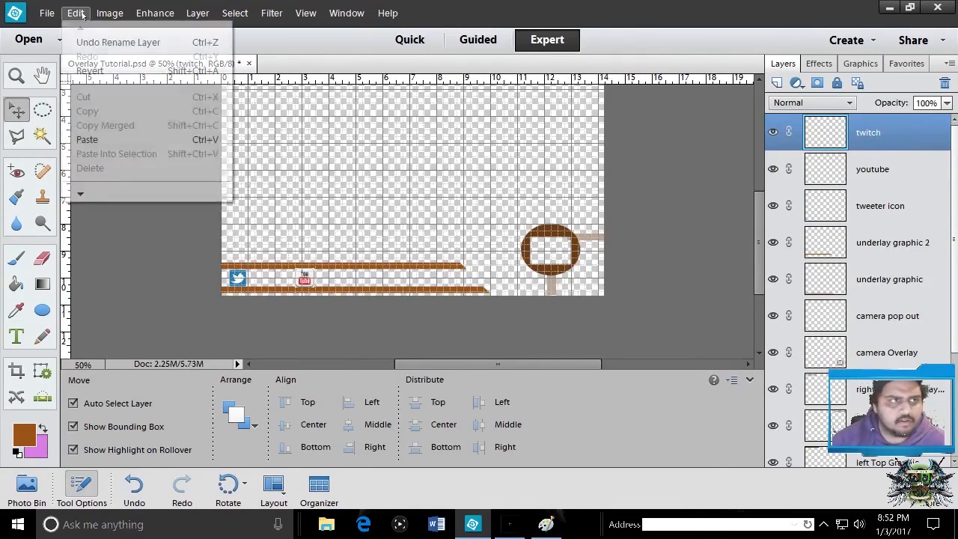
left_click(97, 142)
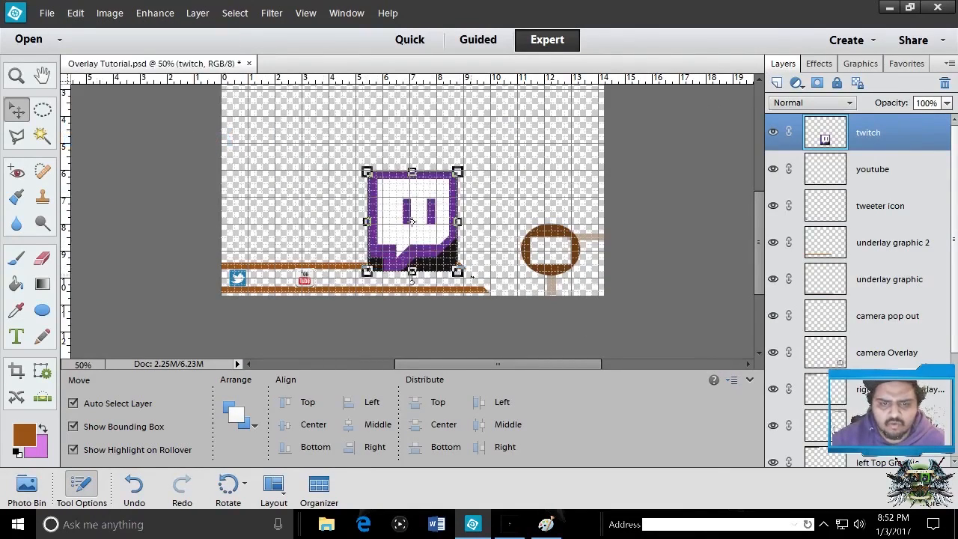
left_click_drag(458, 271, 394, 200)
left_click(335, 224)
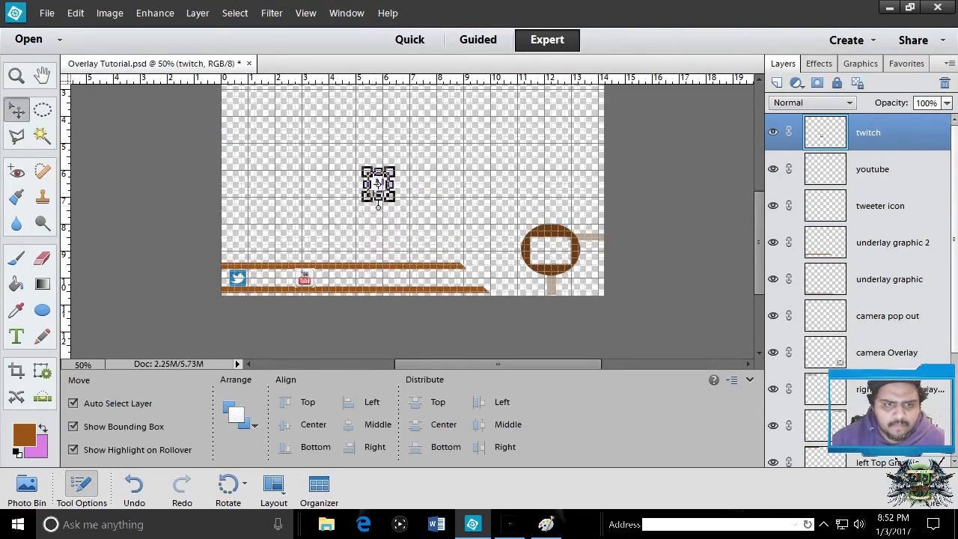
- Scale the Twitch icon to 68.87%, place it between the brown bars at about the 5.5 ruler mark, and deselect it
left_click_drag(377, 184, 369, 278)
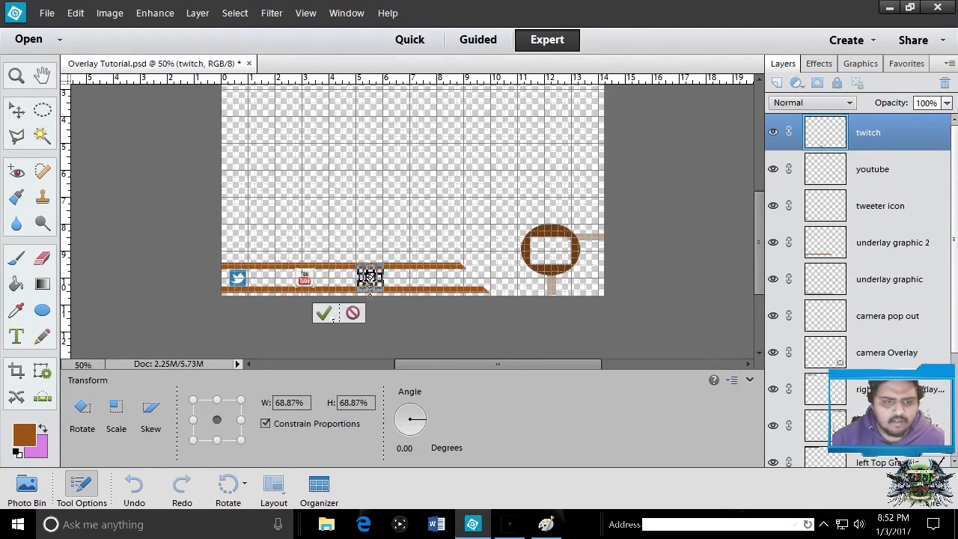
left_click(323, 312)
left_click(473, 168)
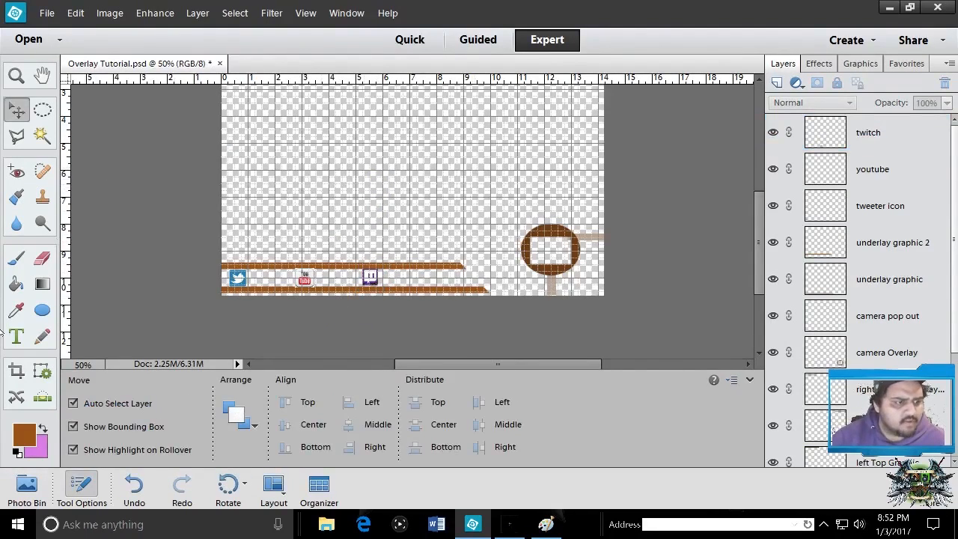
key("t")
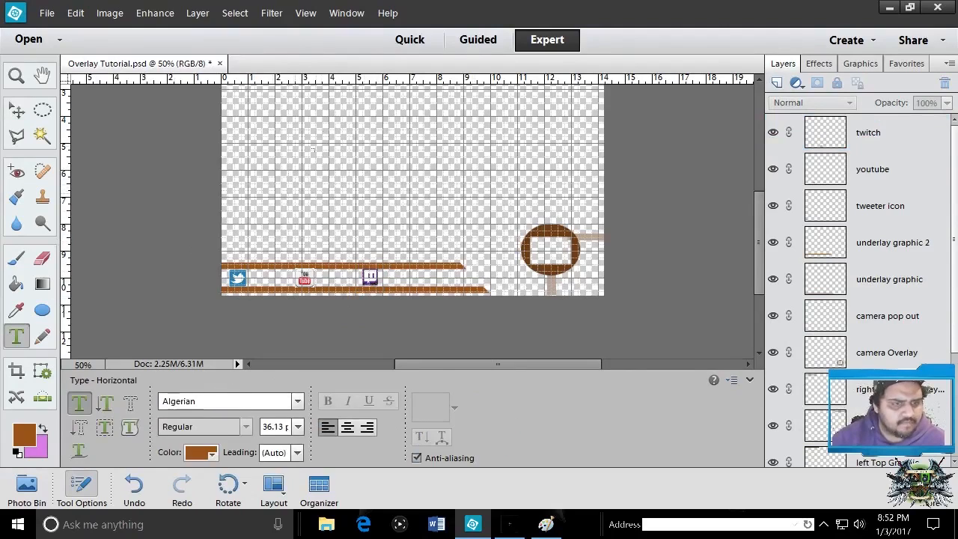
left_click_drag(308, 142, 466, 190)
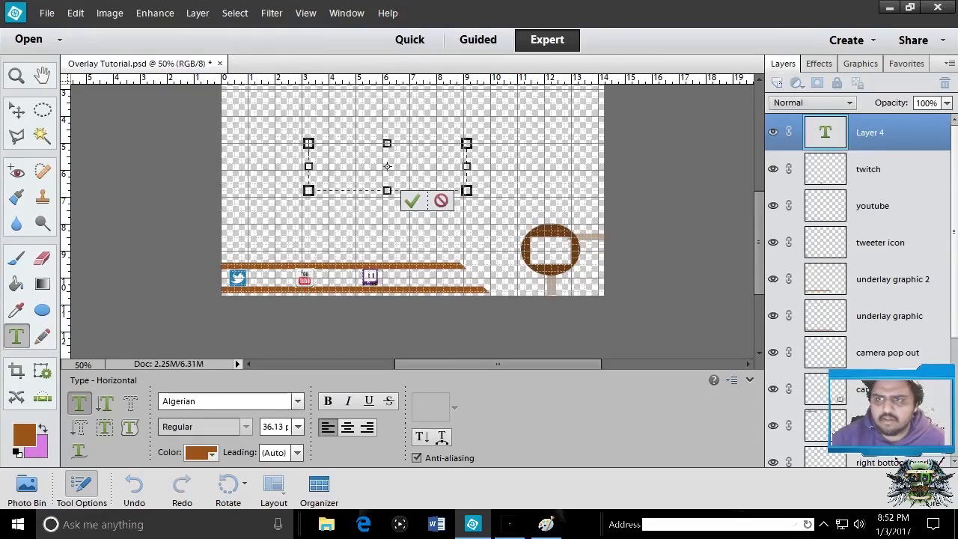
key("Escape")
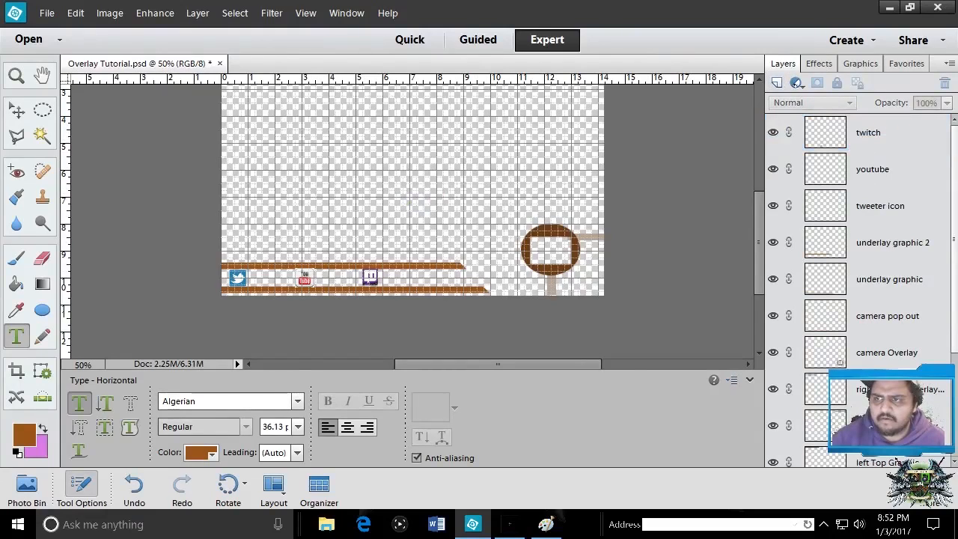
left_click(776, 82)
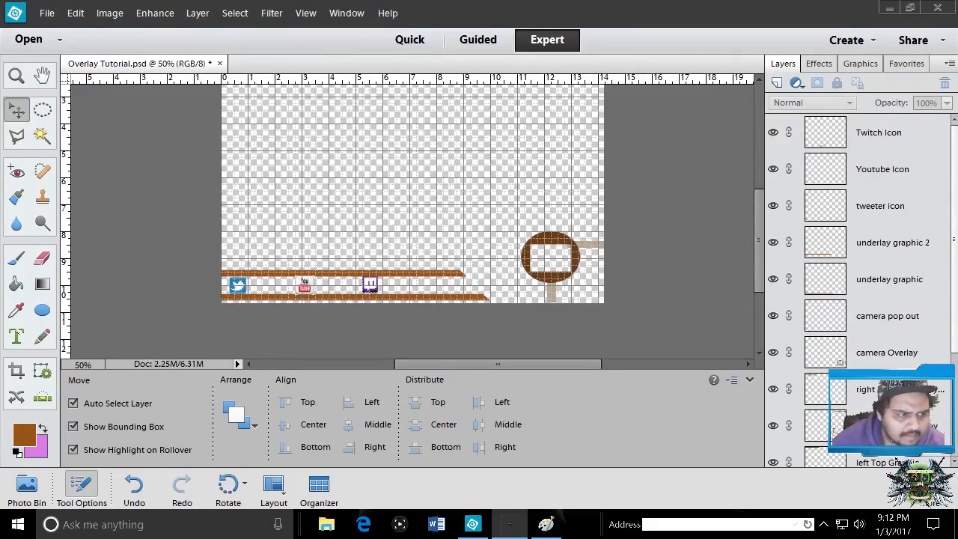
- Add a new layer and write "PERTIGEKILL" in Algerian in a horizontal text box about 6 ruler units wide above the brown bars
left_click(17, 335)
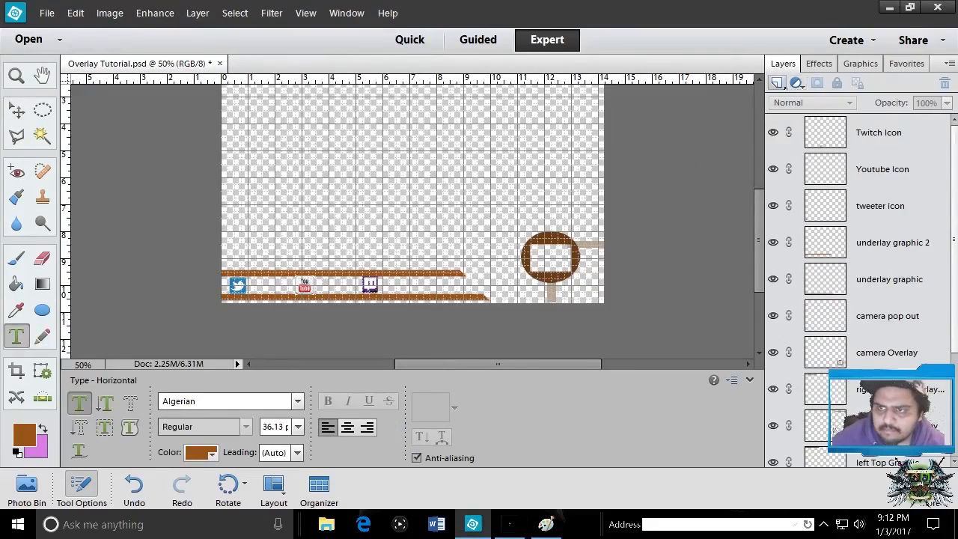
left_click(777, 83)
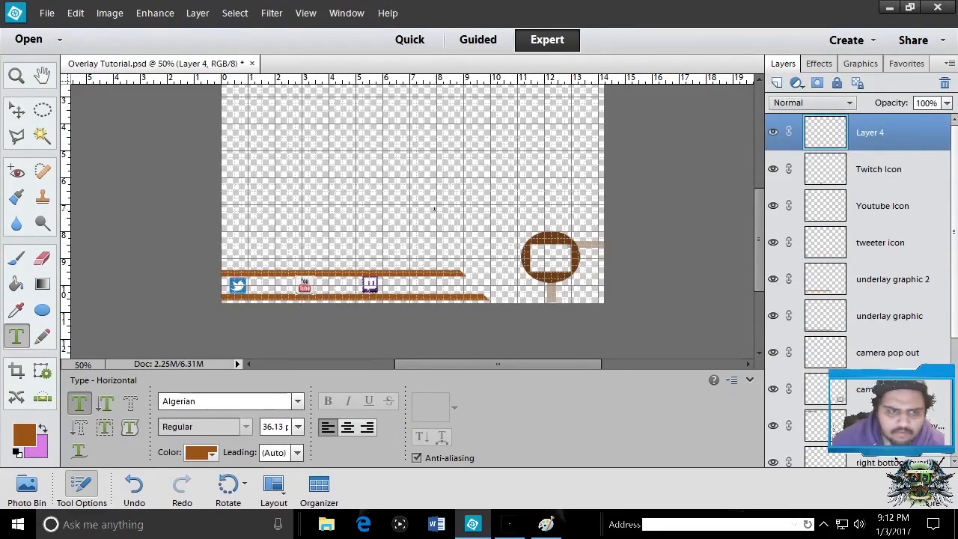
left_click_drag(342, 198, 497, 231)
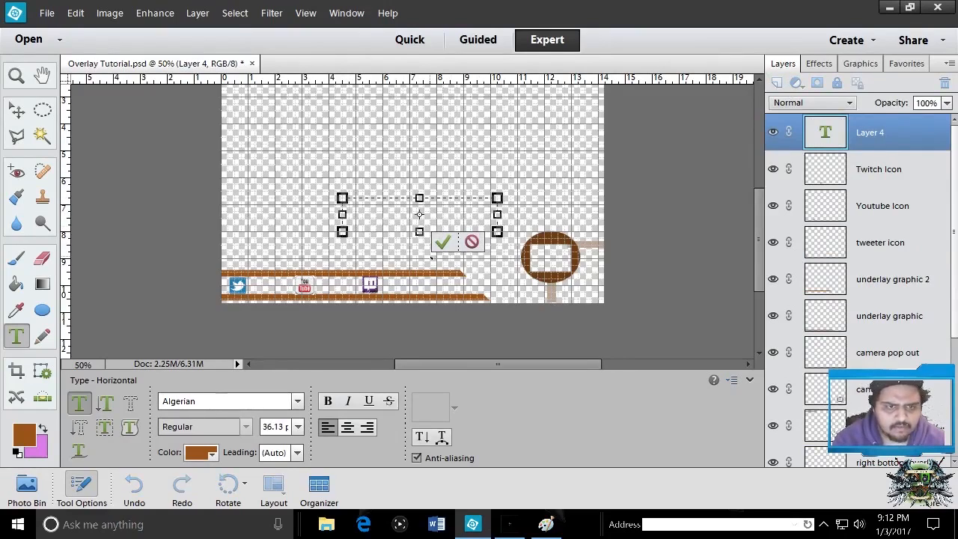
type("VERTMERIL")
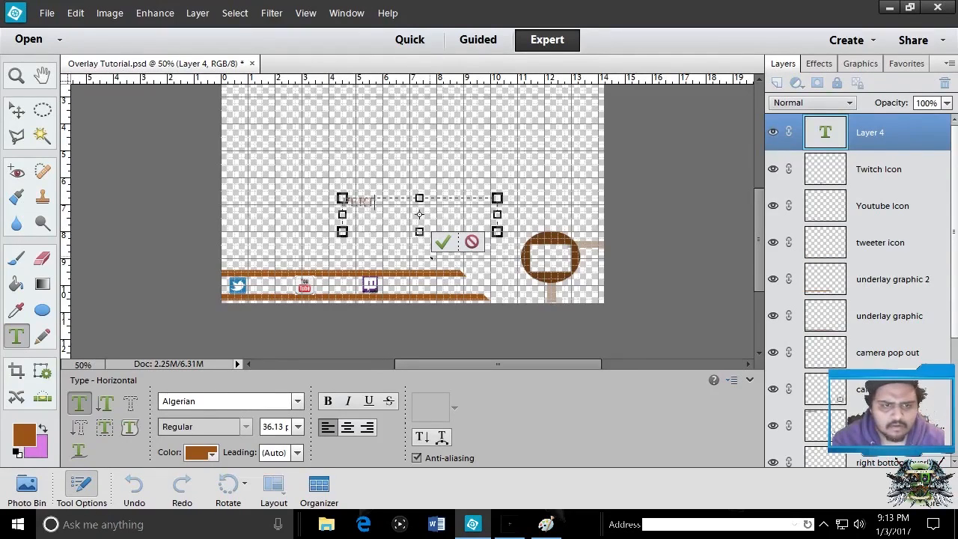
type("L")
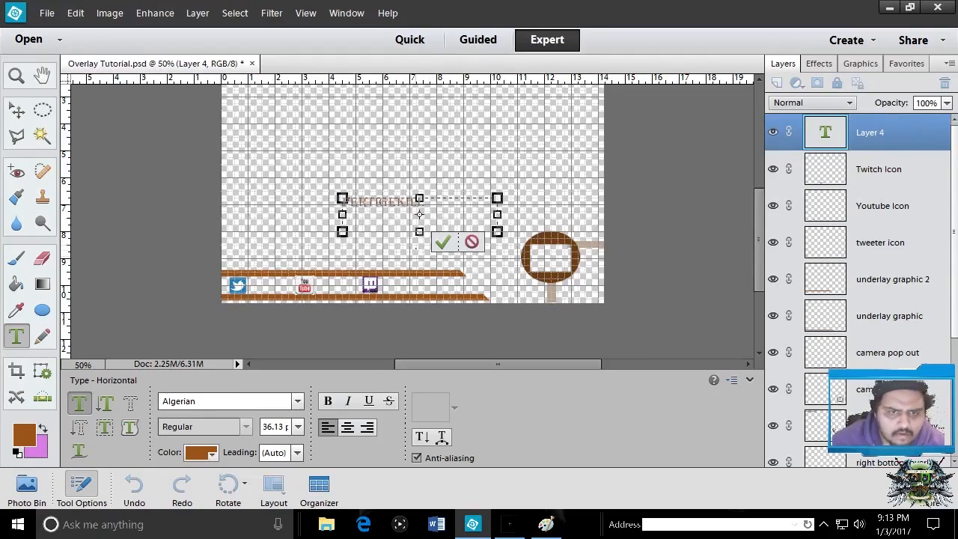
- Set the font size of the whole PERTIGEKILL text to 60 pt
key("shift+Left")
key("shift+Left")
key("shift+Left")
key("shift+Left")
key("shift+Left")
key("shift+Left")
key("shift+Left")
key("shift+Left")
key("shift+Left")
key("shift+Left")
key("shift+Left")
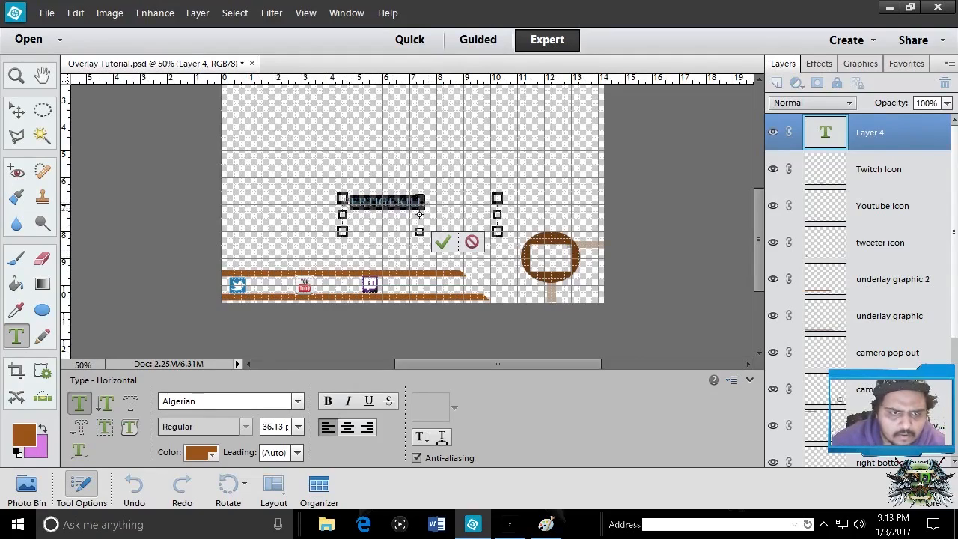
left_click(297, 426)
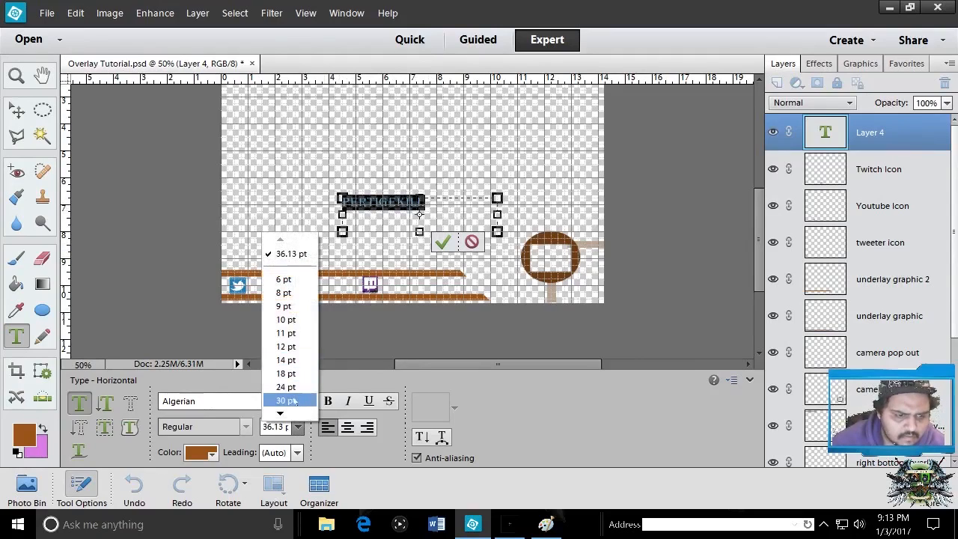
mouse_move(279, 413)
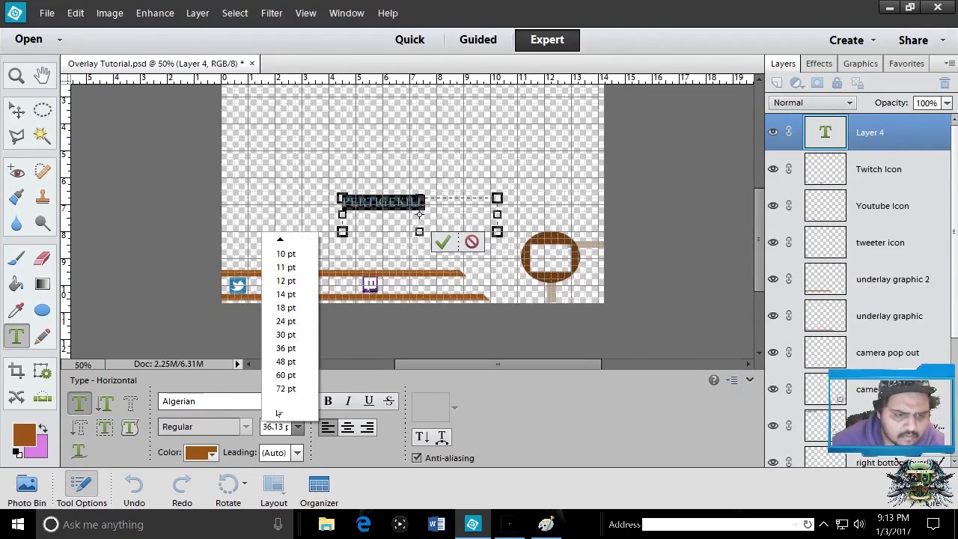
left_click(286, 374)
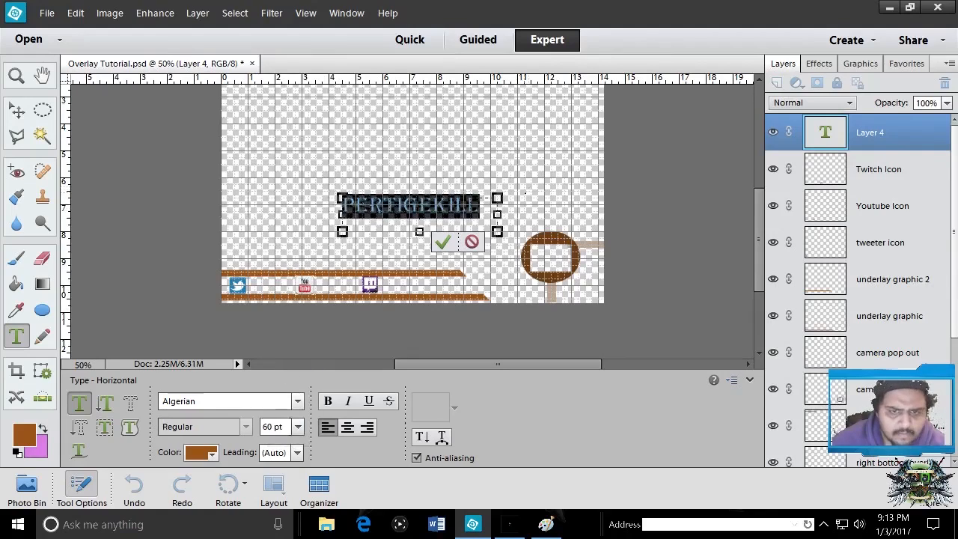
left_click(444, 241)
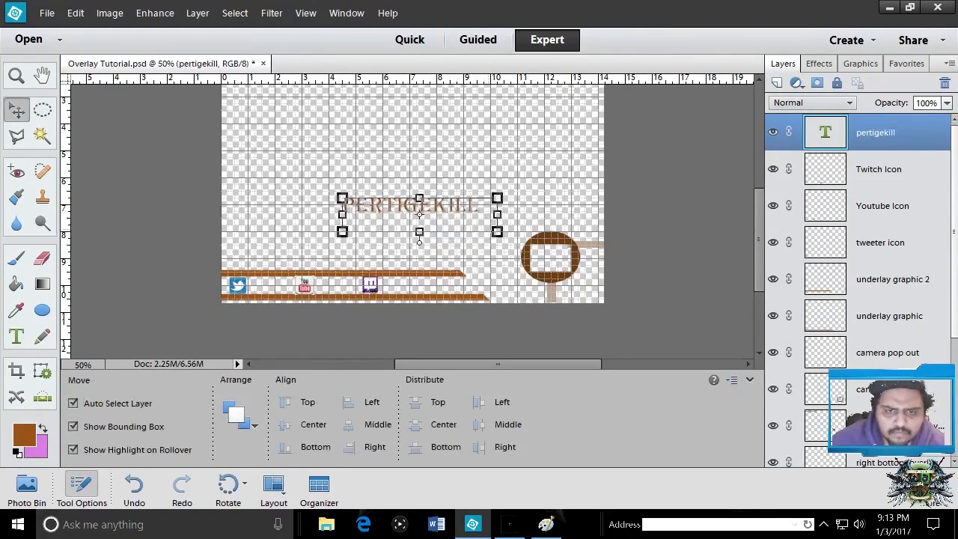
- Scale the PERTIGEKILL text to 51.83% and place it between the brown bars, directly after the Twitter icon
left_click_drag(497, 231, 288, 286)
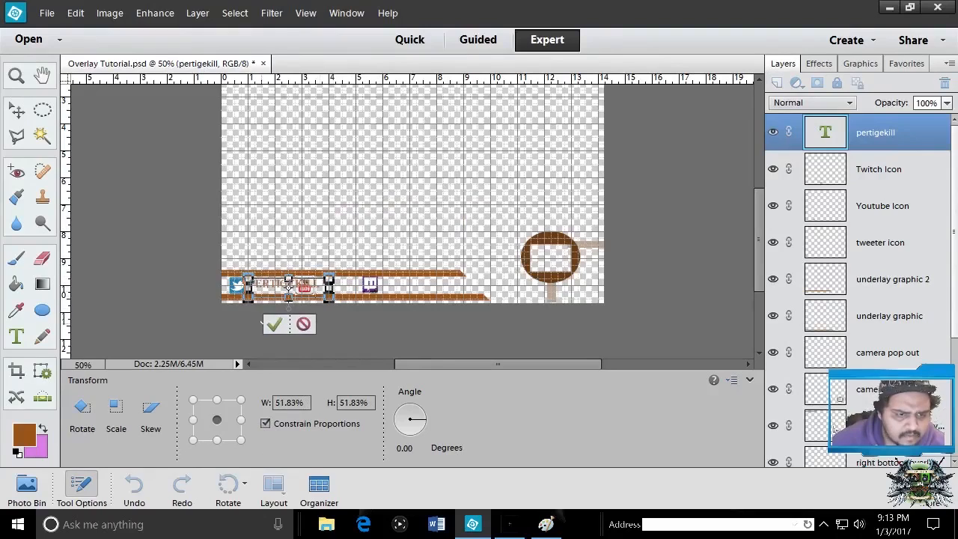
key("Return")
mouse_move(288, 287)
left_mouse_down()
mouse_move(331, 200)
mouse_move(364, 168)
mouse_move(258, 267)
mouse_move(269, 287)
mouse_move(286, 289)
left_mouse_up()
- Move the Twitch icon to just past the 7 mark and the YouTube icon to about the 4.5 mark on the horizontal ruler
left_click_drag(369, 284, 417, 285)
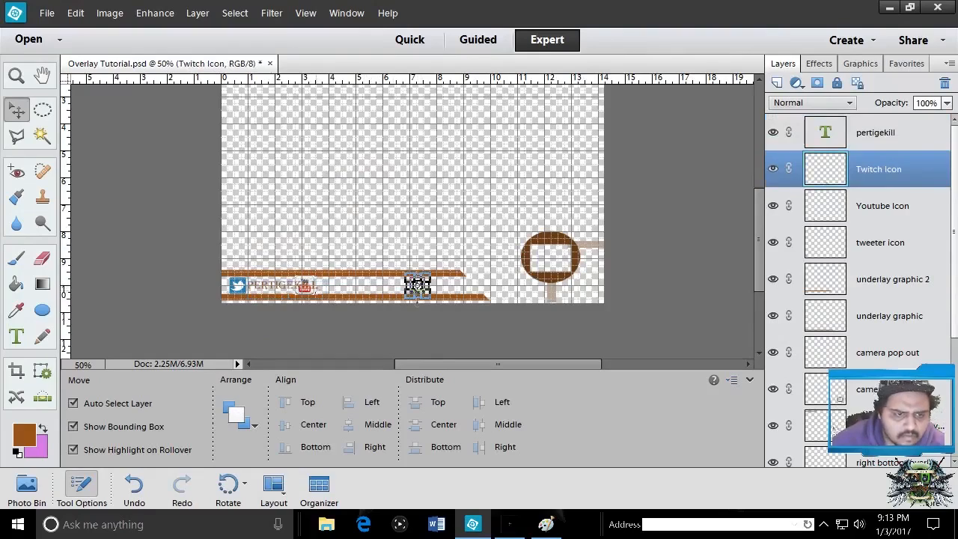
left_click_drag(304, 285, 347, 286)
- Make the PERTIGEKILL text bold and color it CMYK Red
left_click(285, 288)
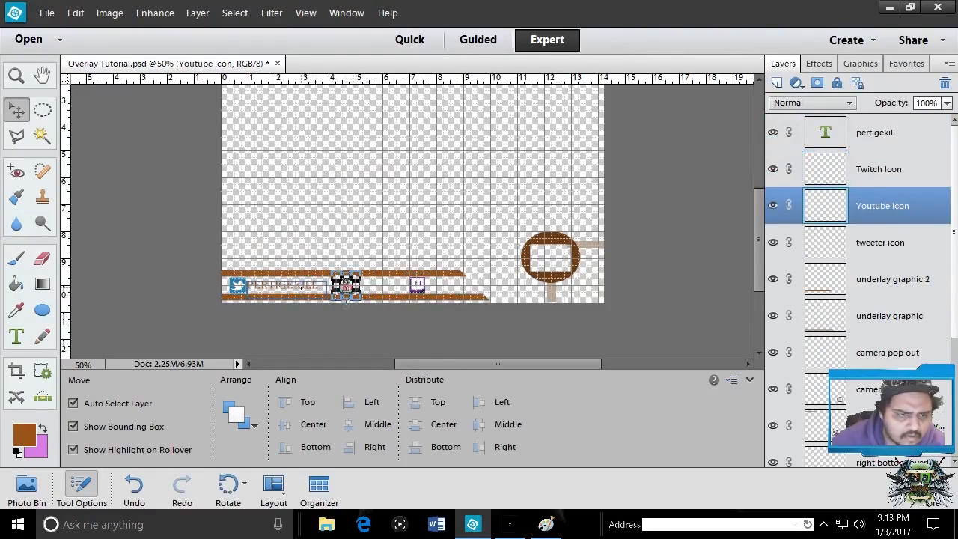
double_click(285, 289)
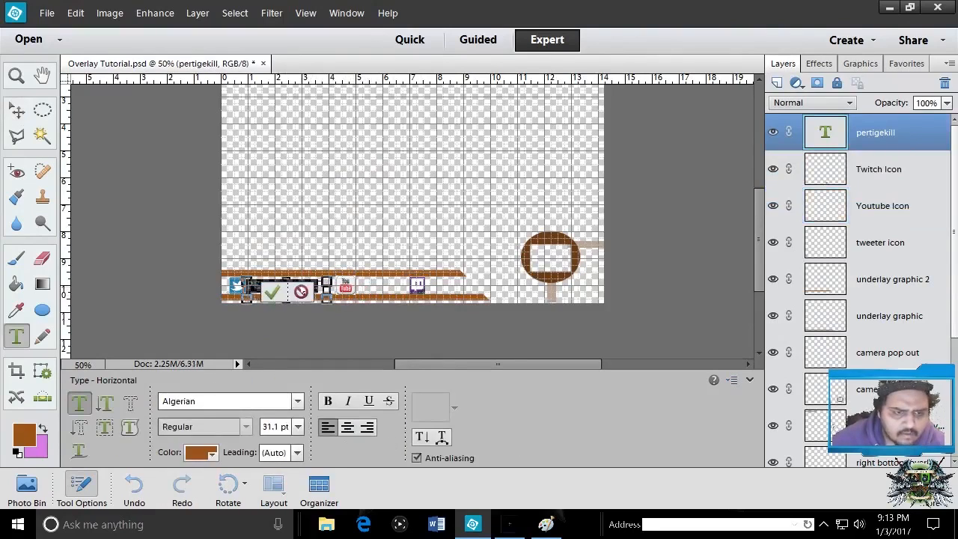
left_click(272, 292)
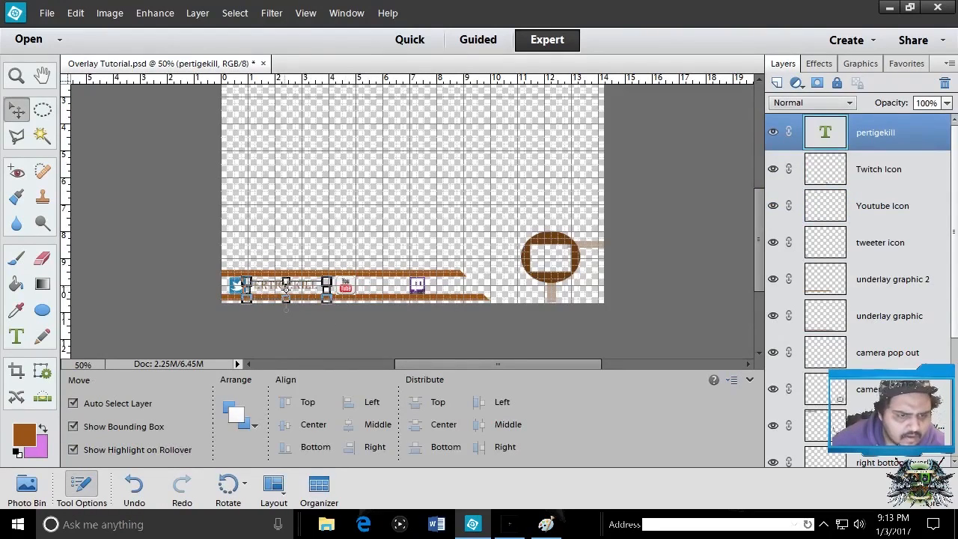
double_click(287, 292)
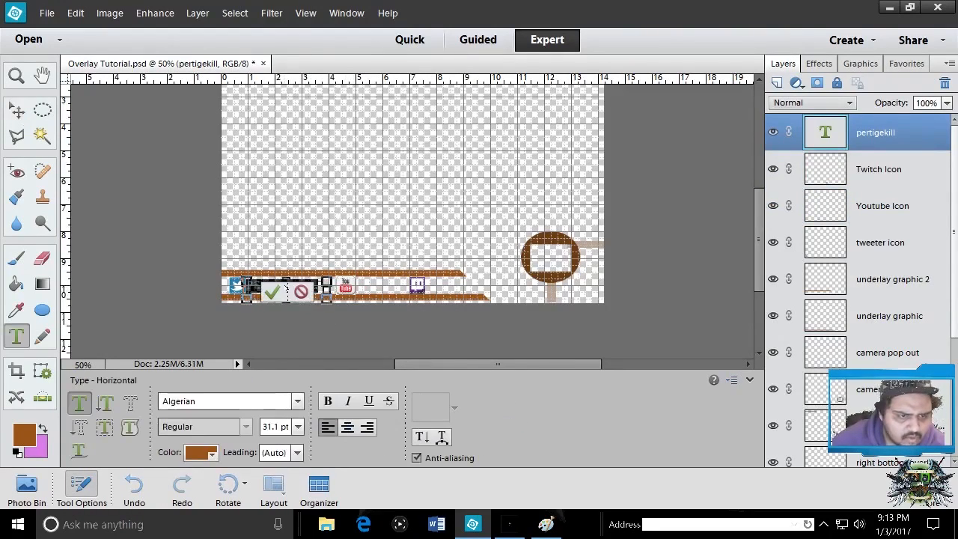
left_click(333, 402)
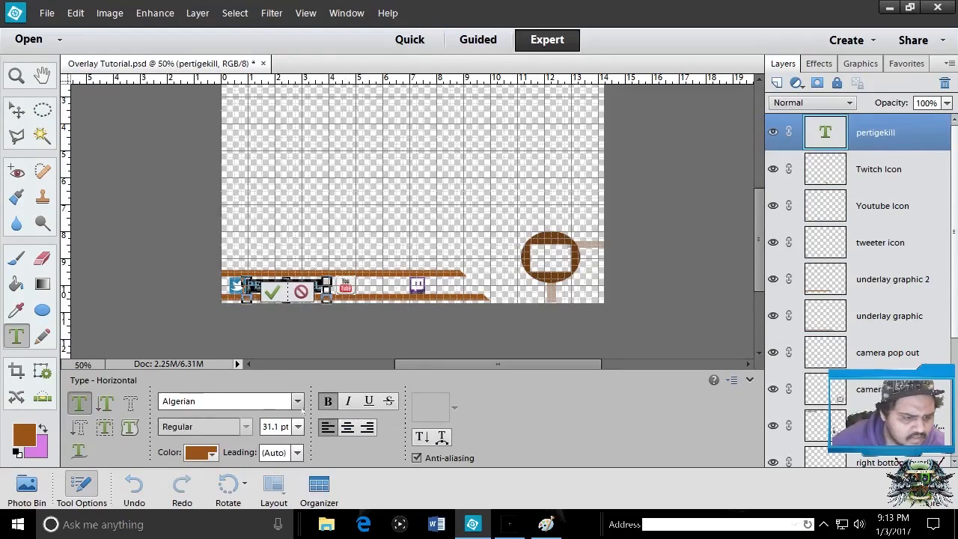
left_click(212, 454)
left_click(113, 357)
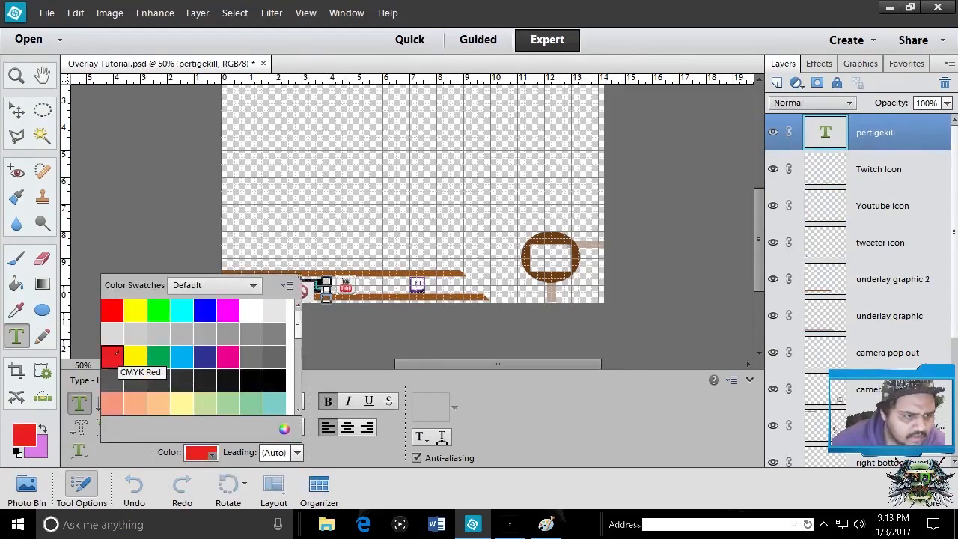
left_click(416, 331)
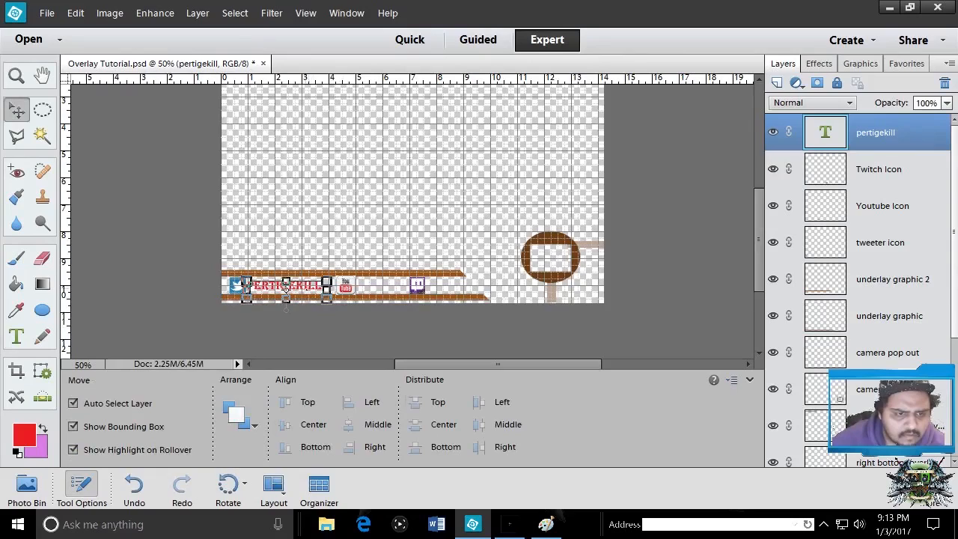
- Change the font of the PERTIGEKILL text to Copperplate Gothic Bold and leave its layer selected
right_click(307, 293)
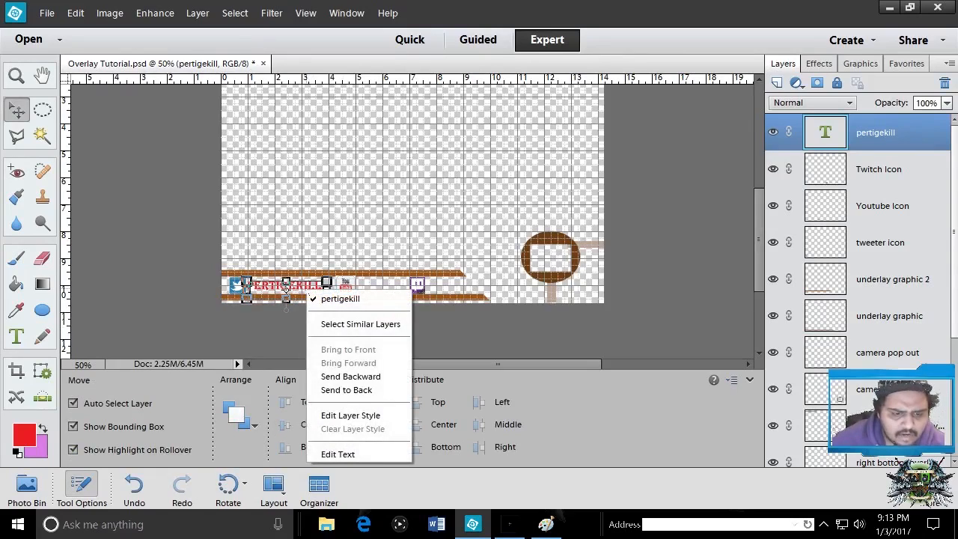
left_click(367, 454)
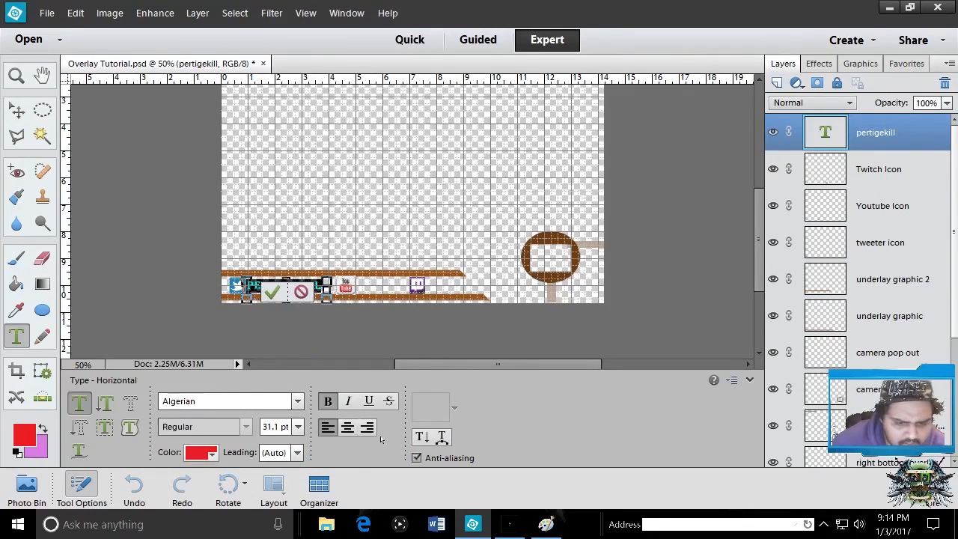
left_click(297, 401)
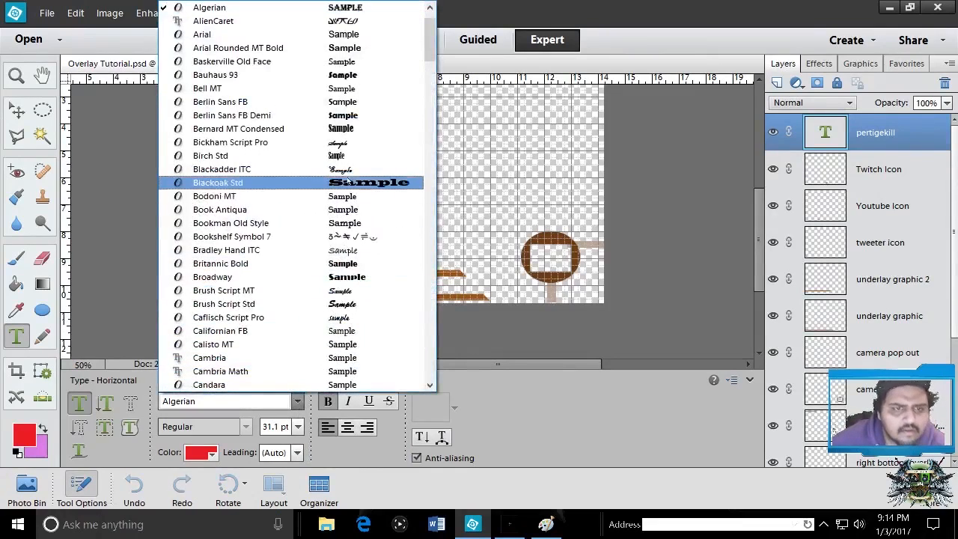
scroll(352, 170, "down", 3)
scroll(352, 170, "down", 6)
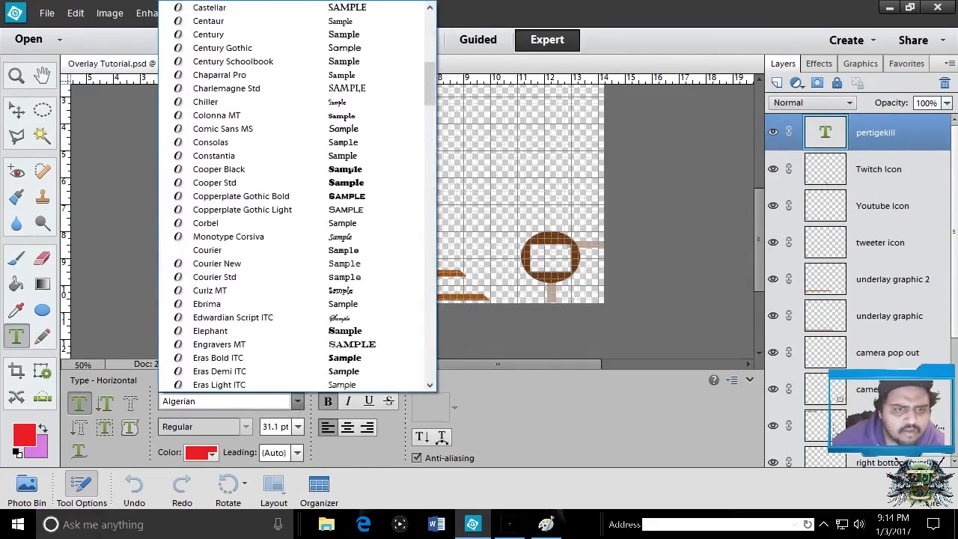
left_click(358, 195)
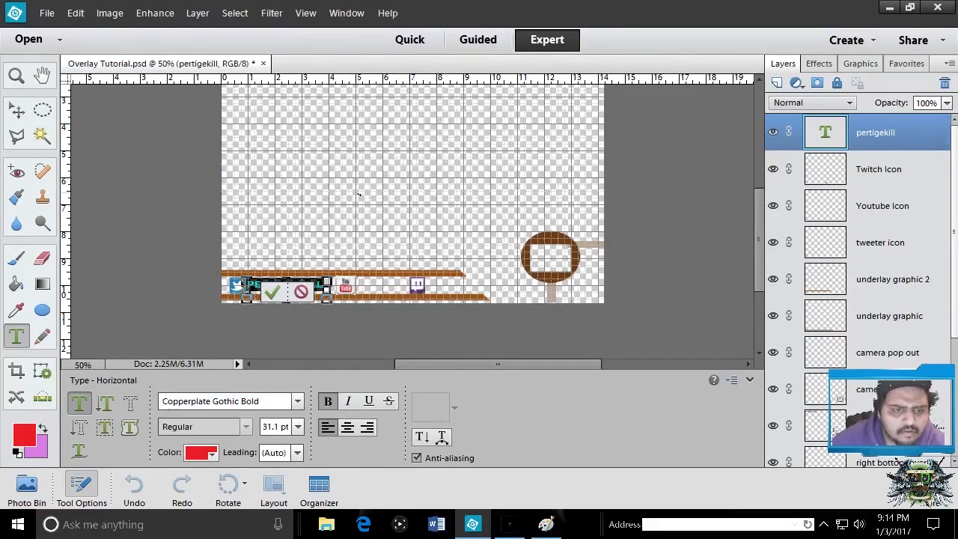
left_click(274, 291)
left_click(396, 186)
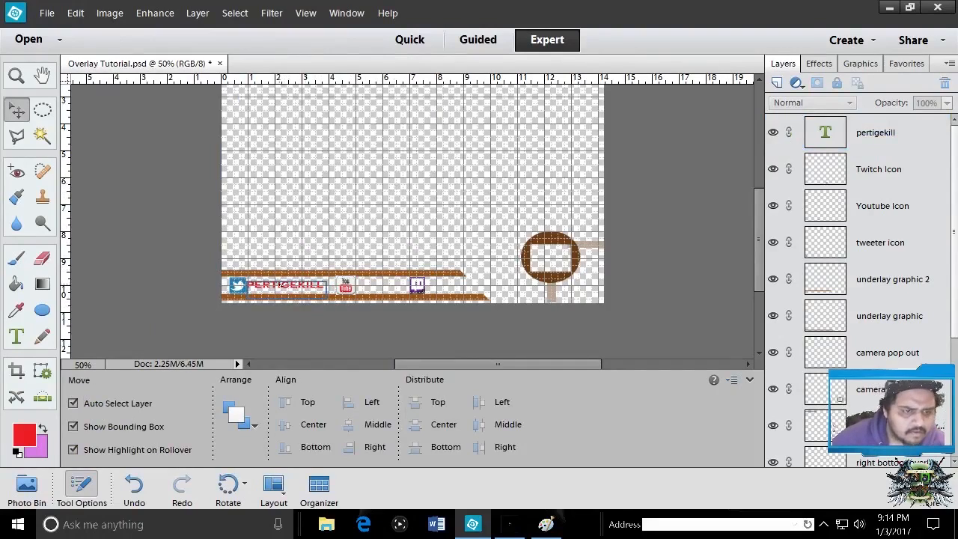
left_click(285, 286)
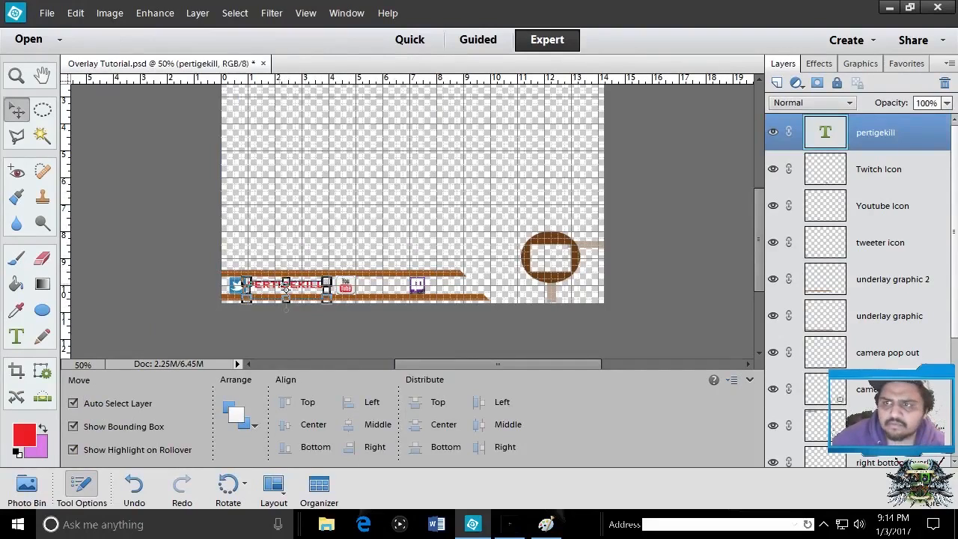
left_click(820, 63)
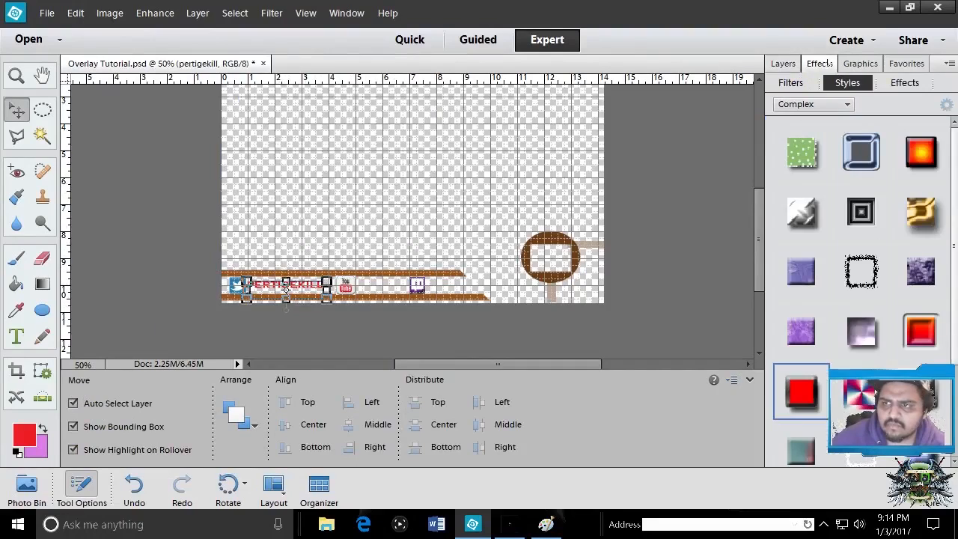
left_click(860, 64)
left_click(906, 63)
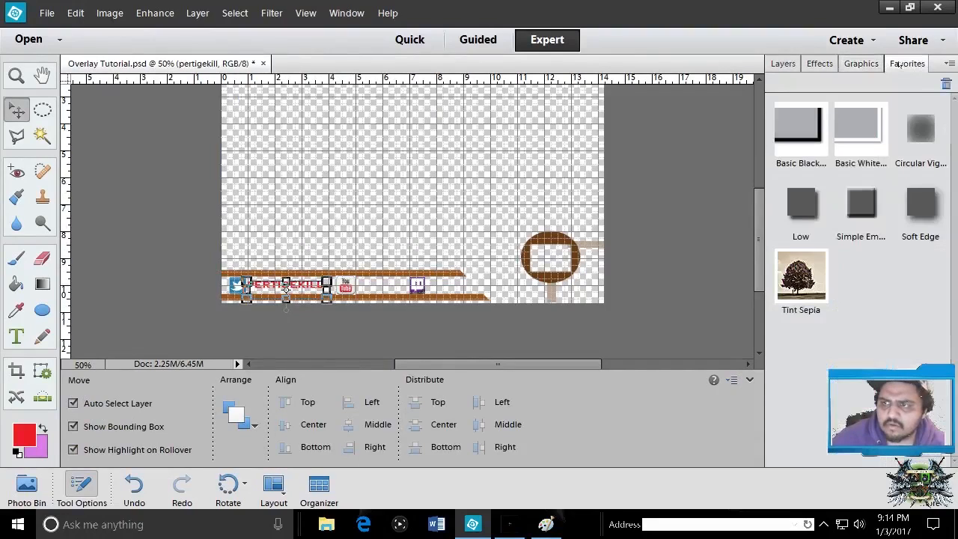
left_click(791, 64)
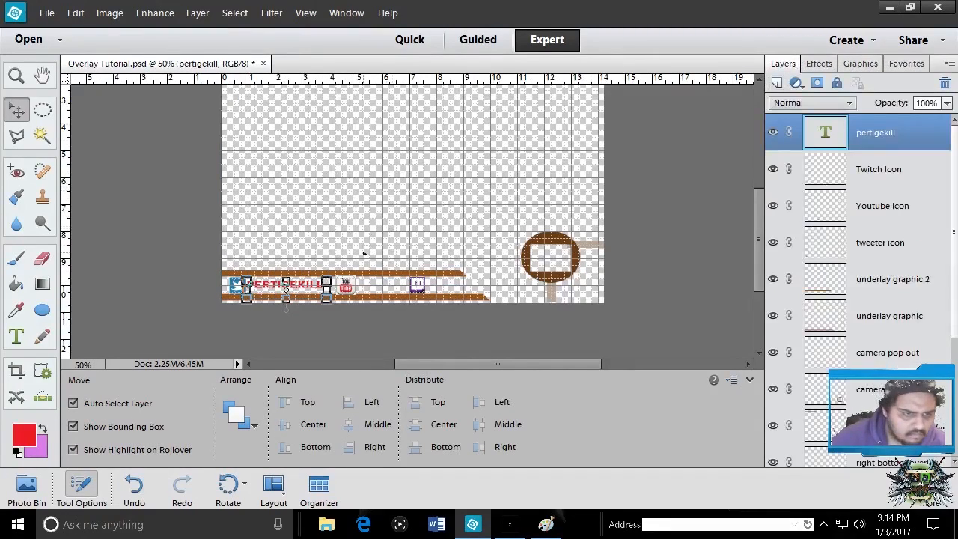
- Apply an upward bevel with a size of 242 px to the PERTIGEKILL text layer's style
right_click(303, 287)
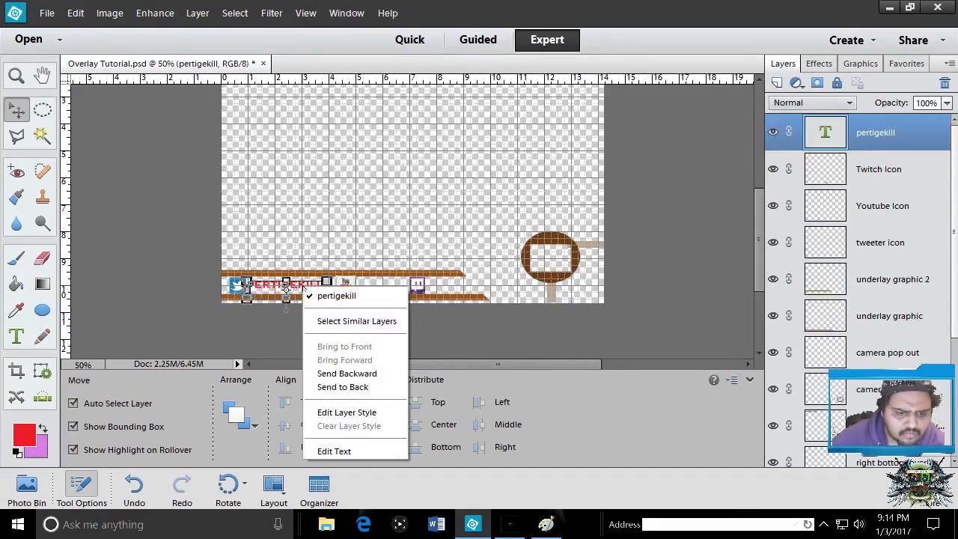
left_click(363, 413)
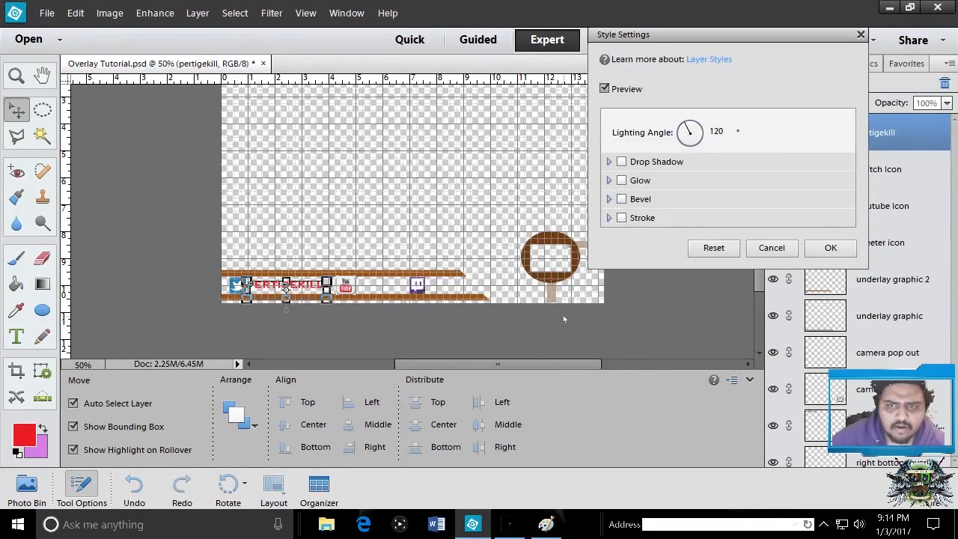
left_click(609, 161)
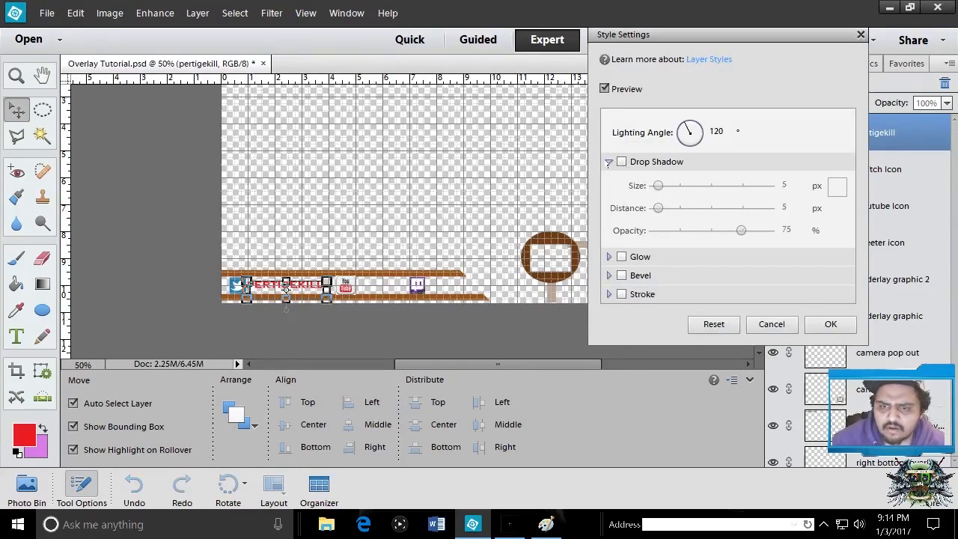
left_click(608, 162)
left_click(609, 199)
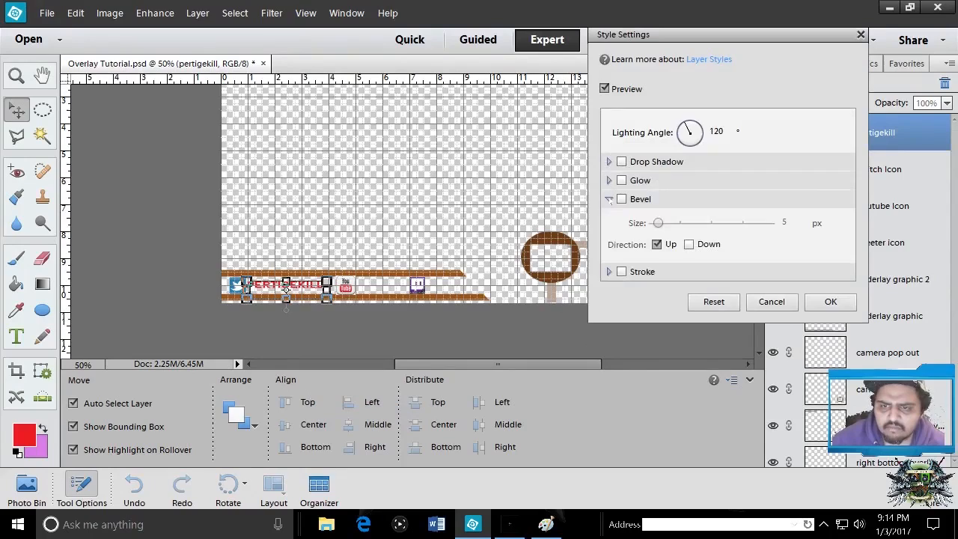
left_click(621, 199)
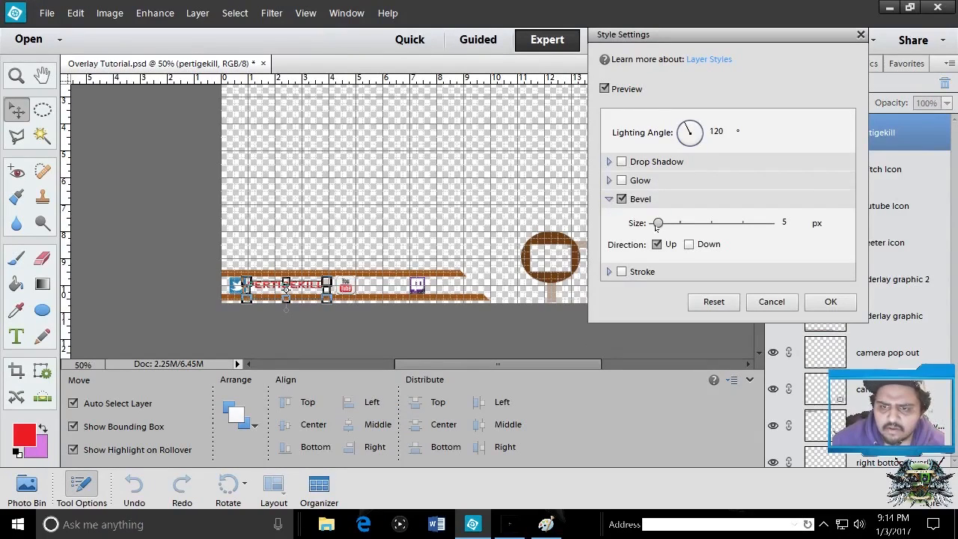
left_click_drag(657, 223, 668, 224)
left_click_drag(677, 223, 735, 223)
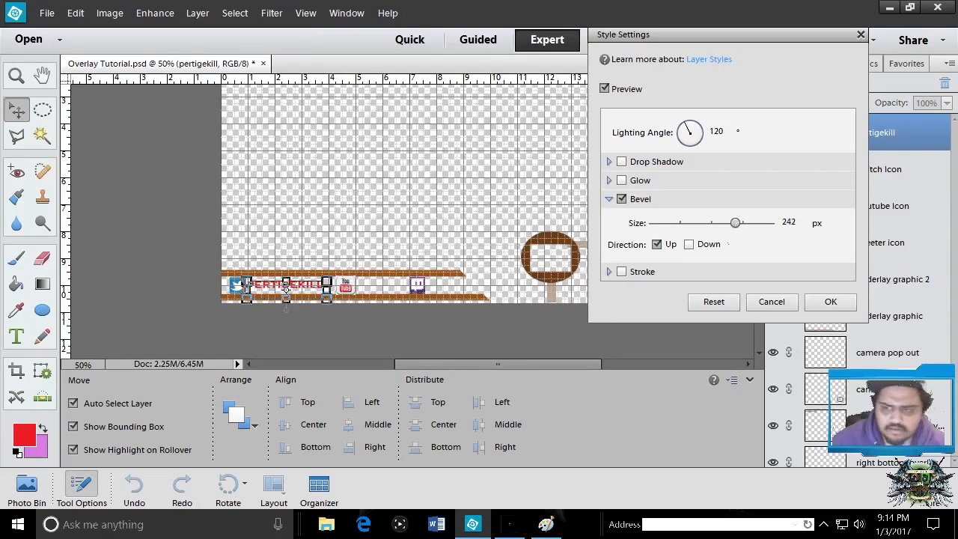
left_click(826, 301)
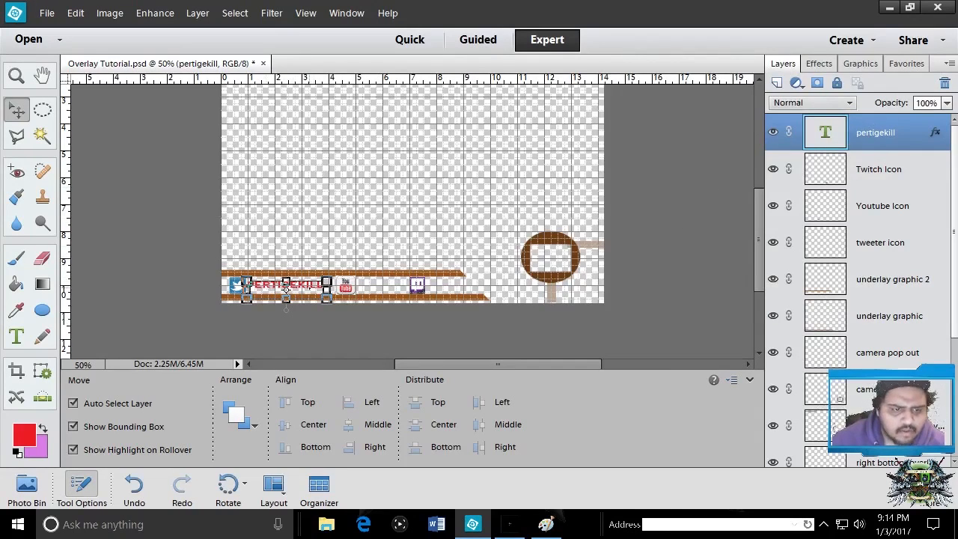
right_click(311, 292)
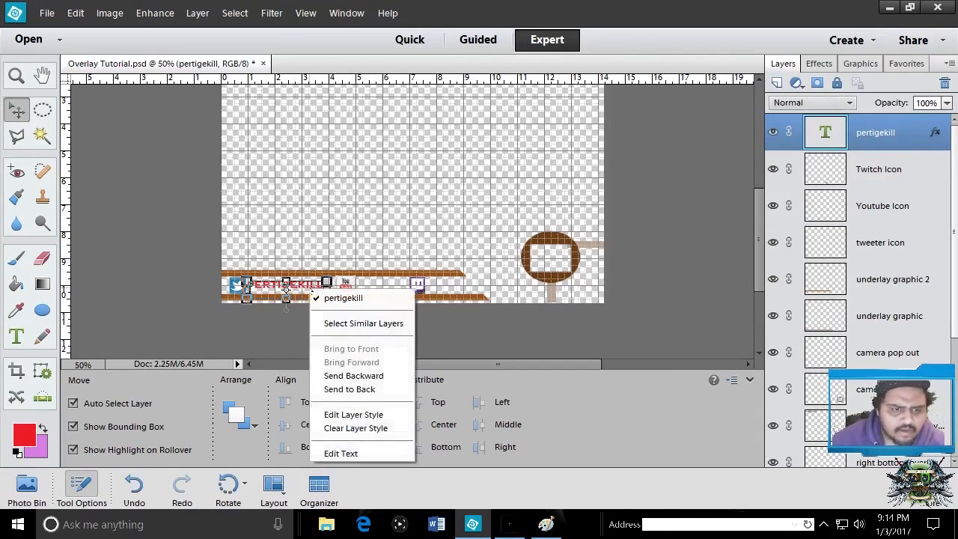
left_click(360, 416)
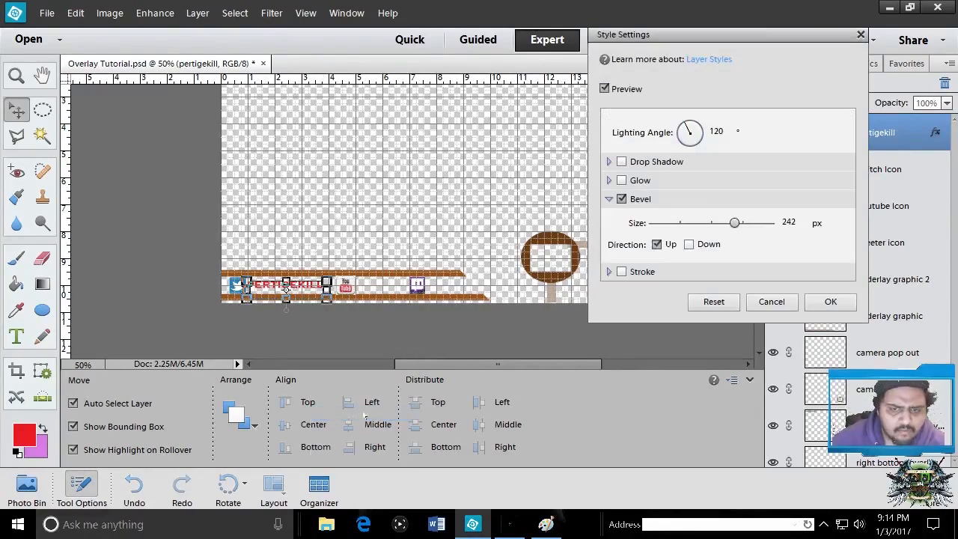
left_click(621, 271)
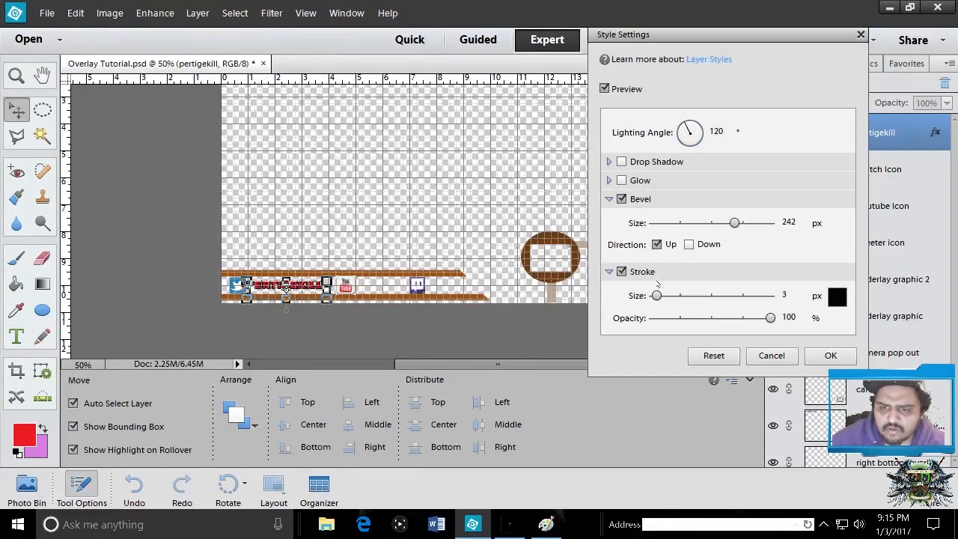
left_click(621, 272)
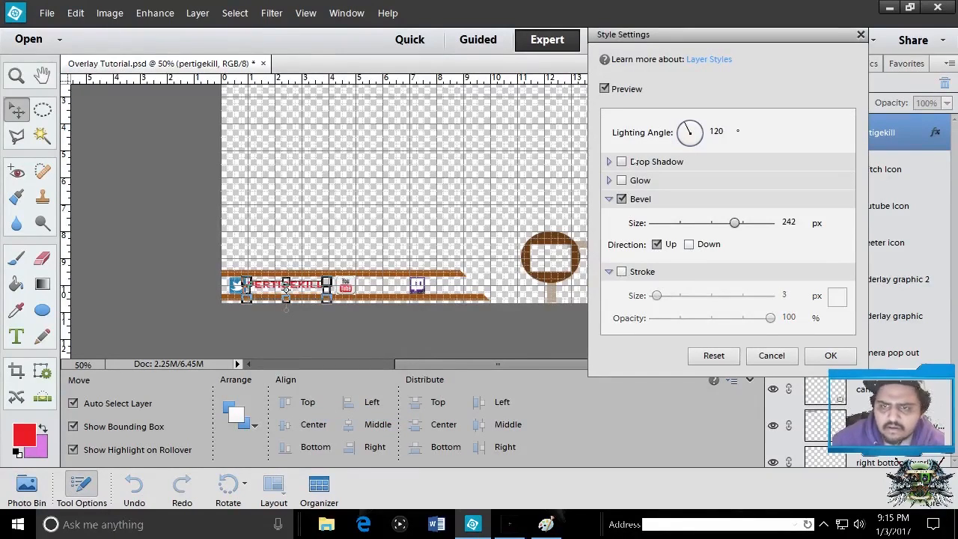
left_click(621, 162)
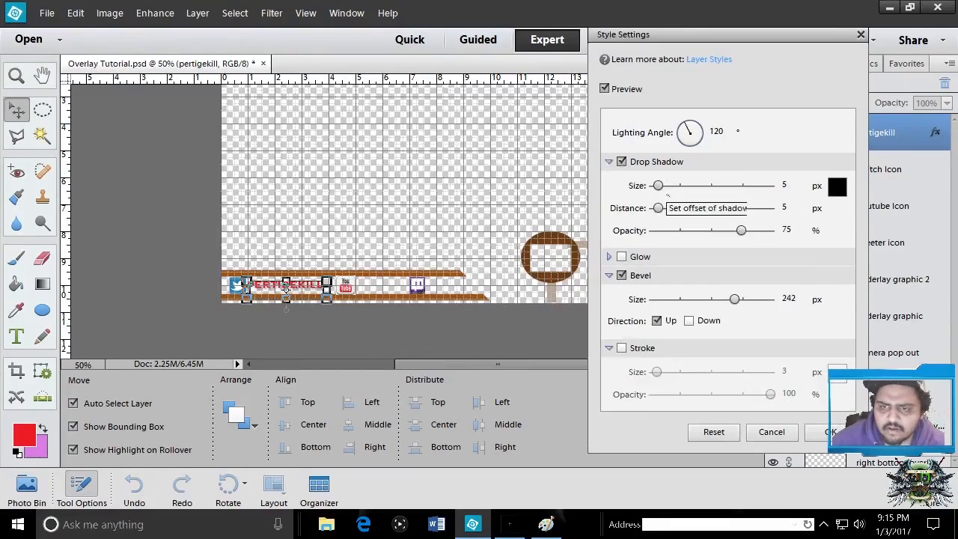
left_click_drag(657, 186, 713, 186)
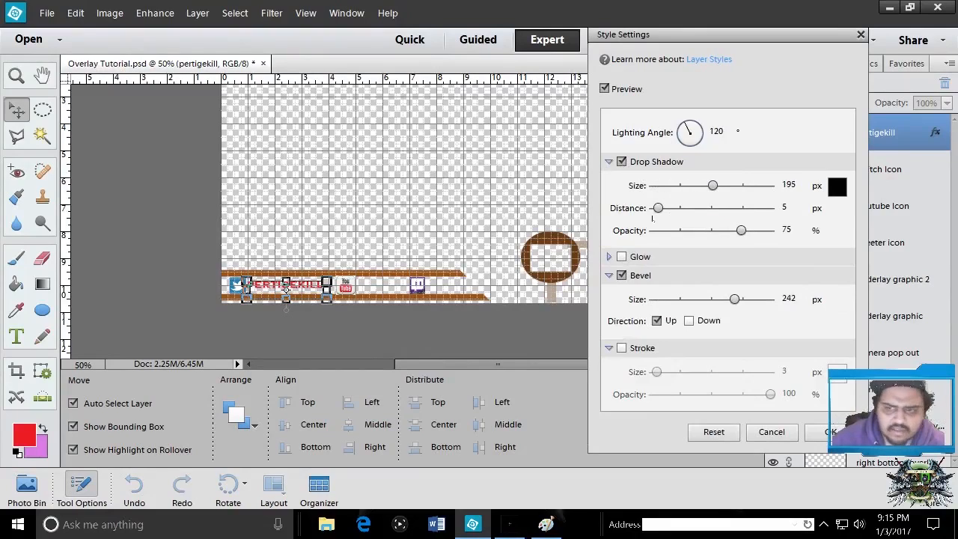
left_click_drag(661, 210, 734, 187)
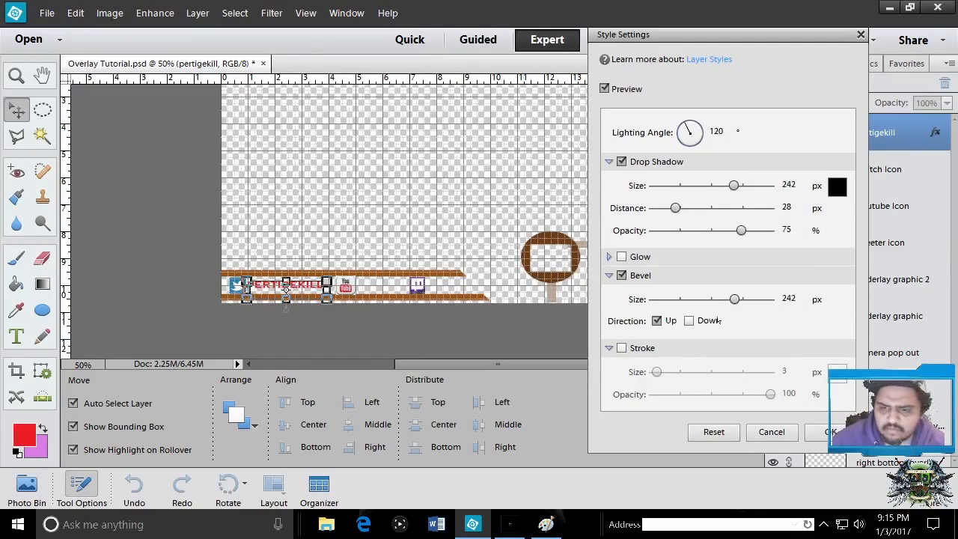
left_click(610, 256)
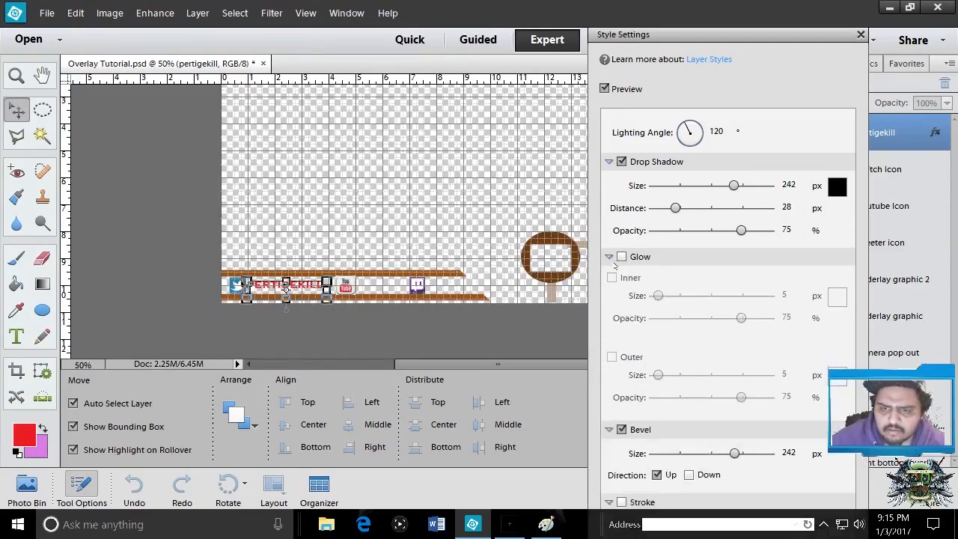
left_click(621, 257)
left_click(612, 278)
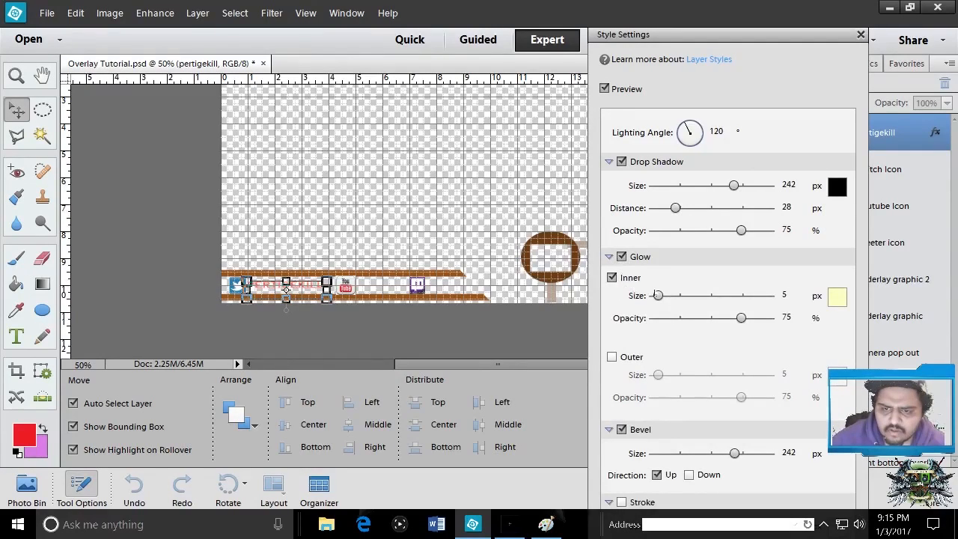
mouse_move(658, 296)
left_mouse_down()
mouse_move(666, 296)
mouse_move(653, 295)
left_mouse_up()
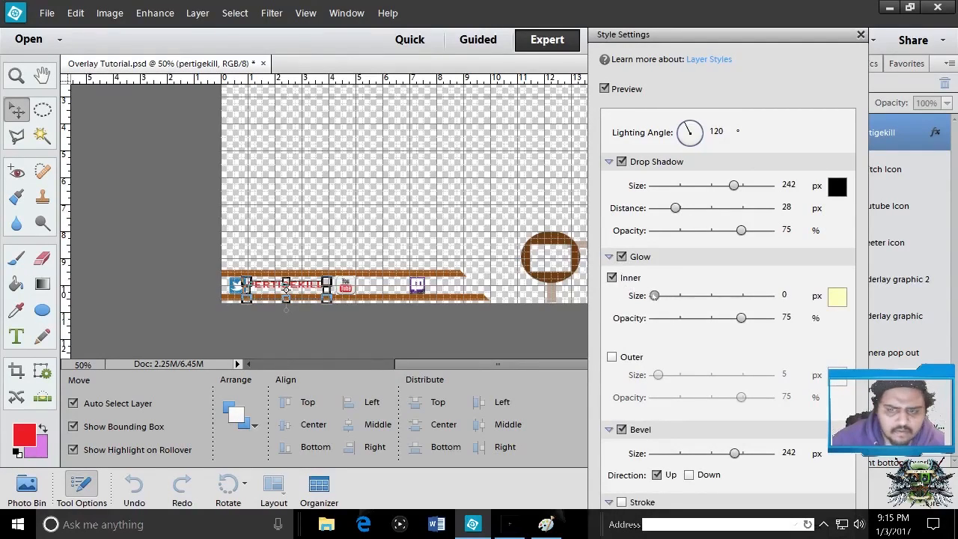
left_click(632, 364)
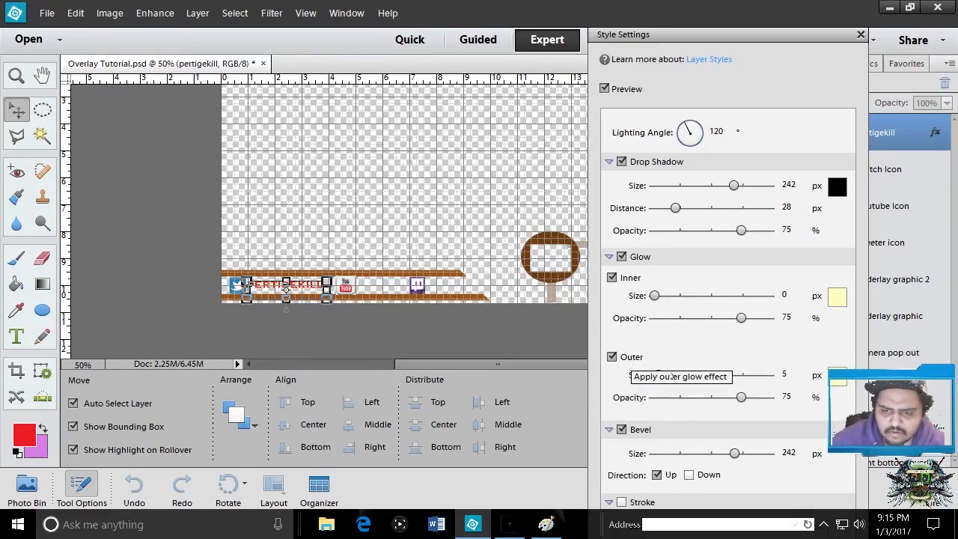
left_click_drag(657, 374, 695, 375)
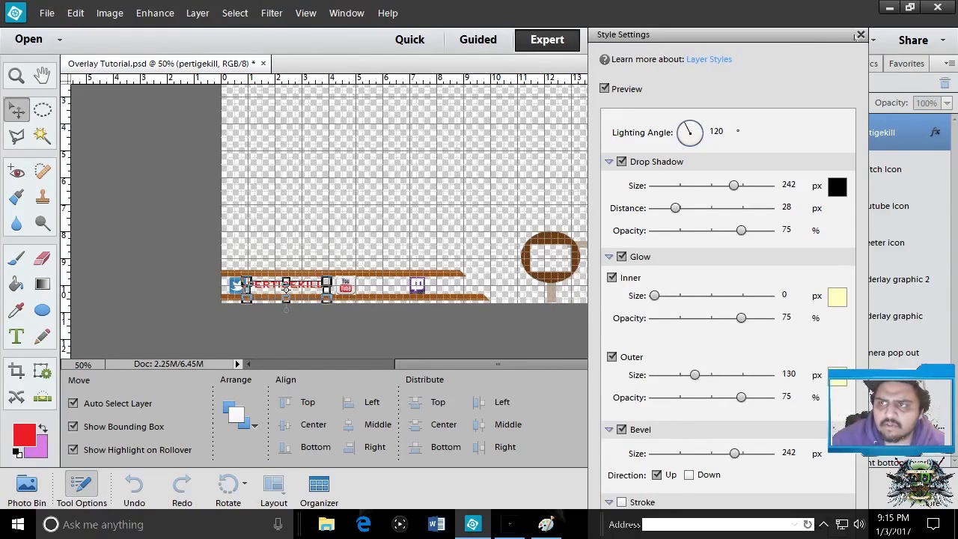
left_click(859, 35)
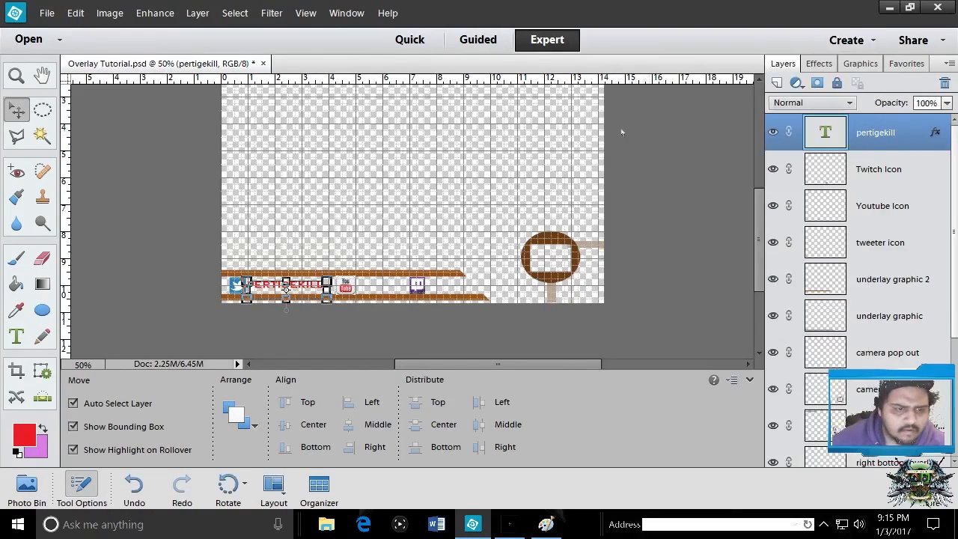
- Move the PERTIGEKILL text out from between the brown bars to just above the brown ring
left_click(490, 155)
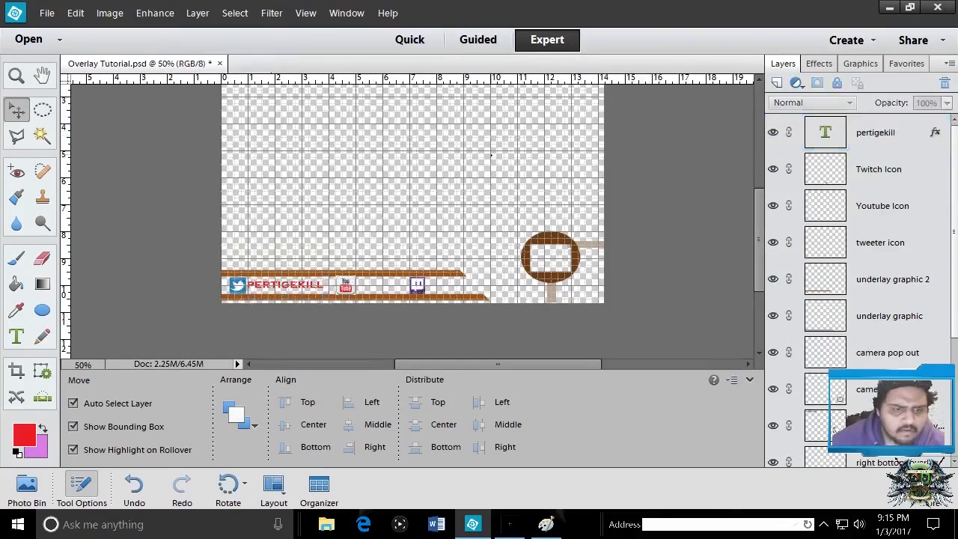
left_click(291, 288)
left_click_drag(292, 285, 294, 289)
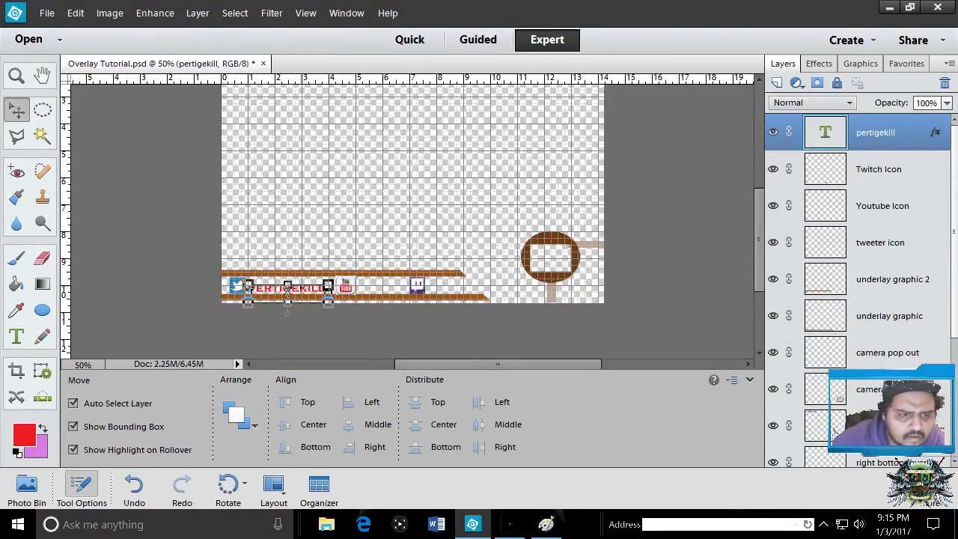
left_click_drag(291, 289, 499, 227)
- Move the YouTube icon directly after the Twitter icon between the brown bars and scale it to 89.42%
left_click_drag(348, 288, 262, 307)
key("ctrl+t")
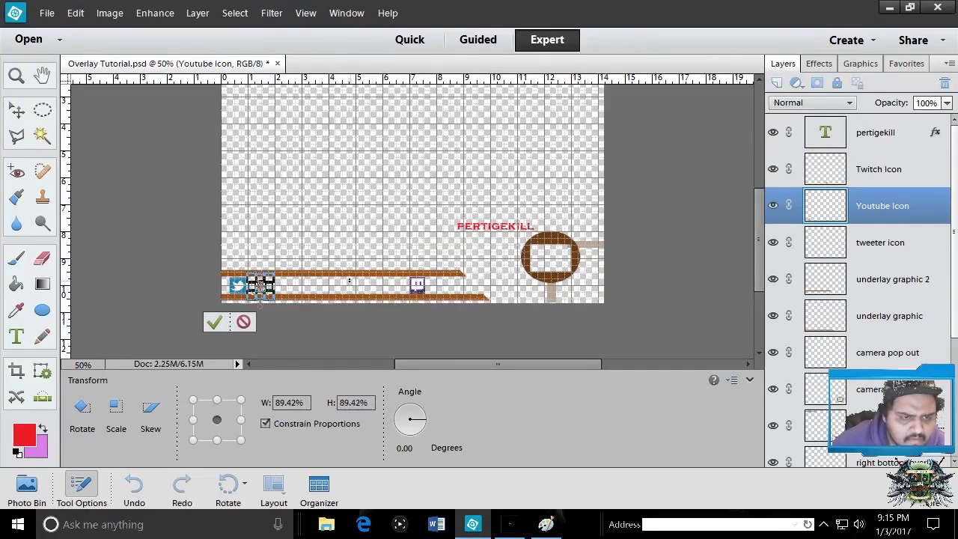
left_click(214, 321)
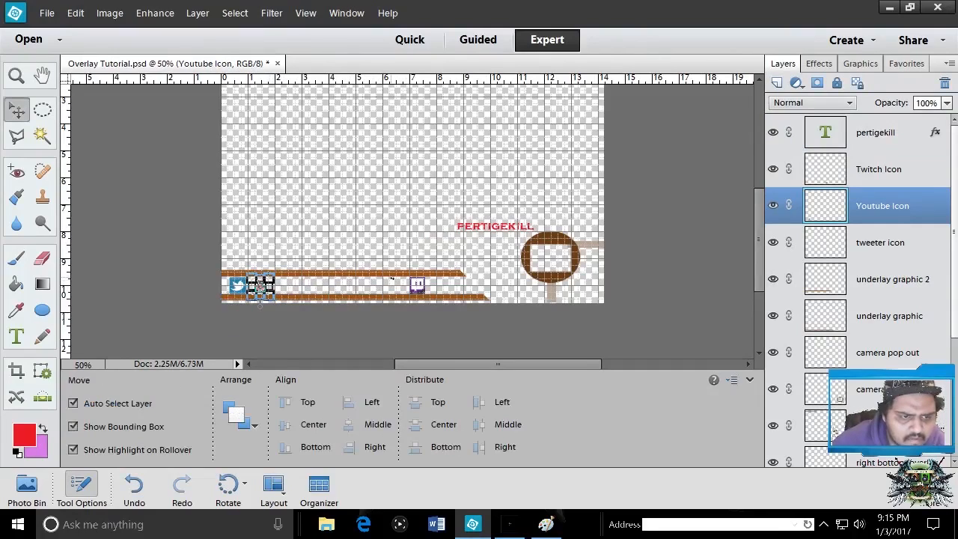
- Place the Twitch icon directly after the YouTube icon, followed by the PERTIGEKILL text between the brown bars
left_click_drag(416, 286, 282, 288)
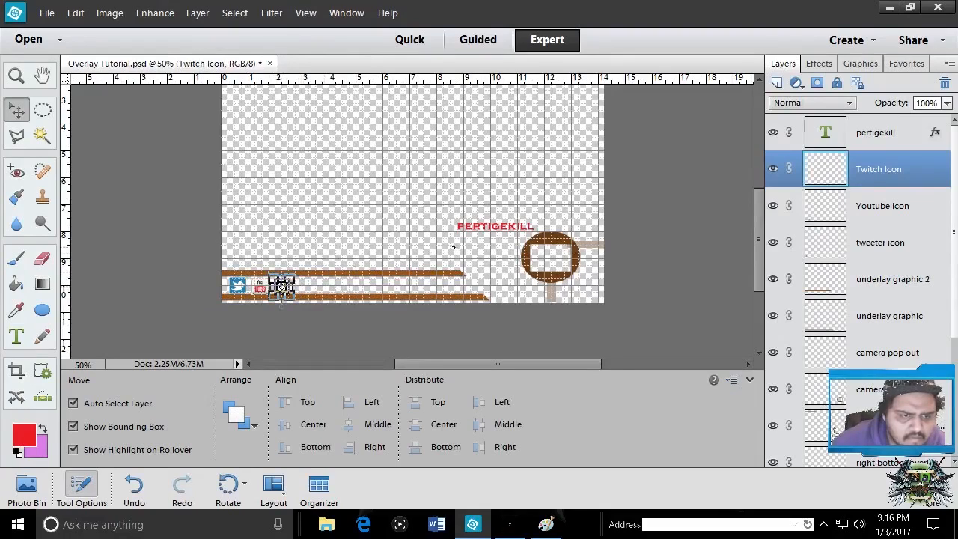
left_click_drag(466, 230, 308, 293)
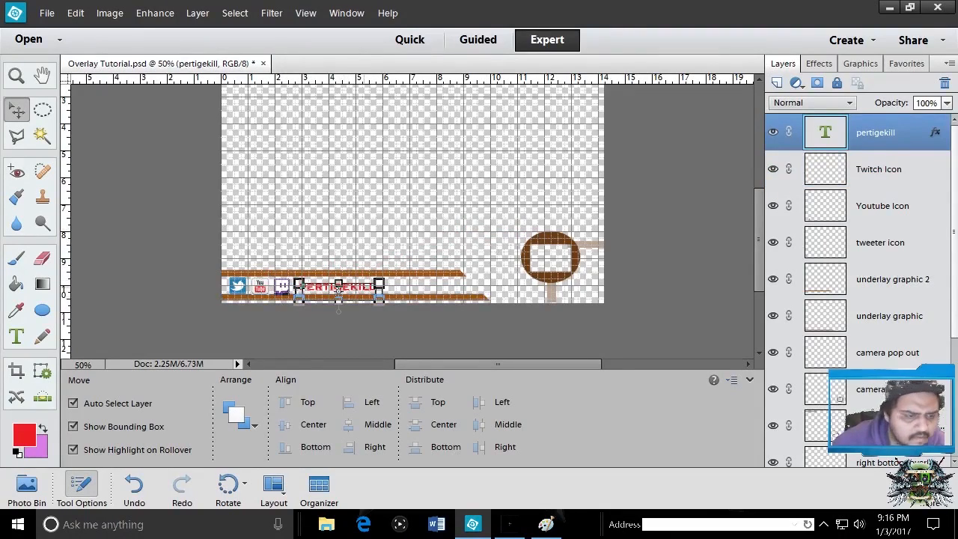
- Add a drop shadow to the PERTIGEKILL text with size 21 px and distance 0 px
right_click(357, 295)
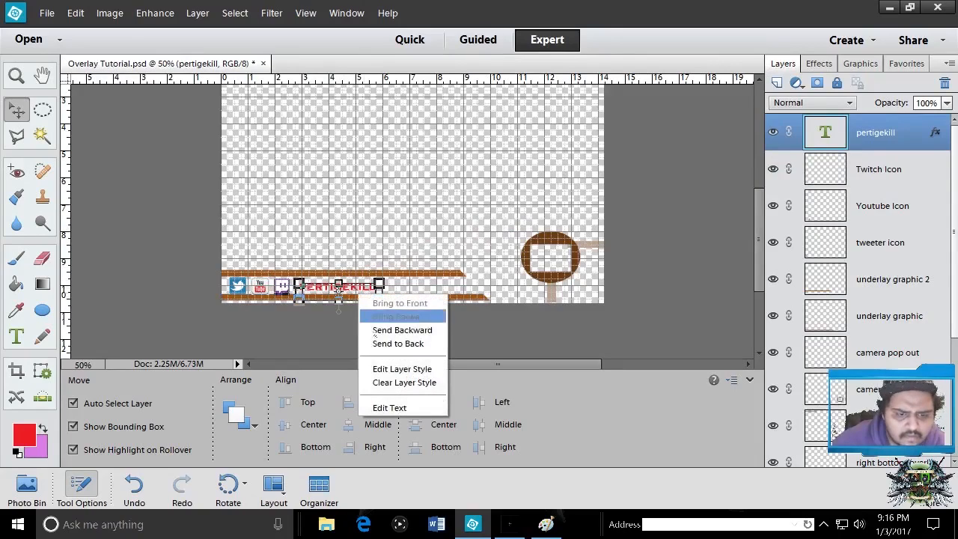
left_click(388, 369)
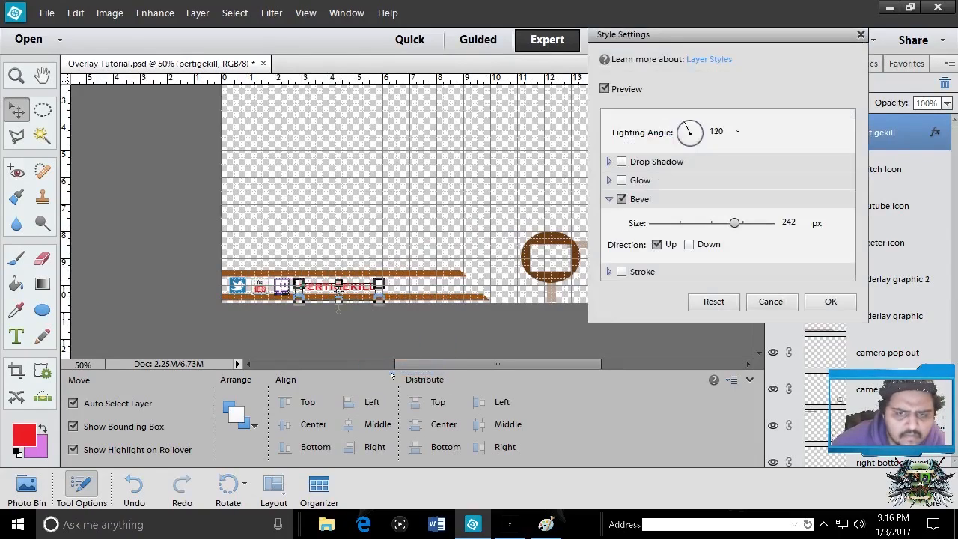
left_click(621, 162)
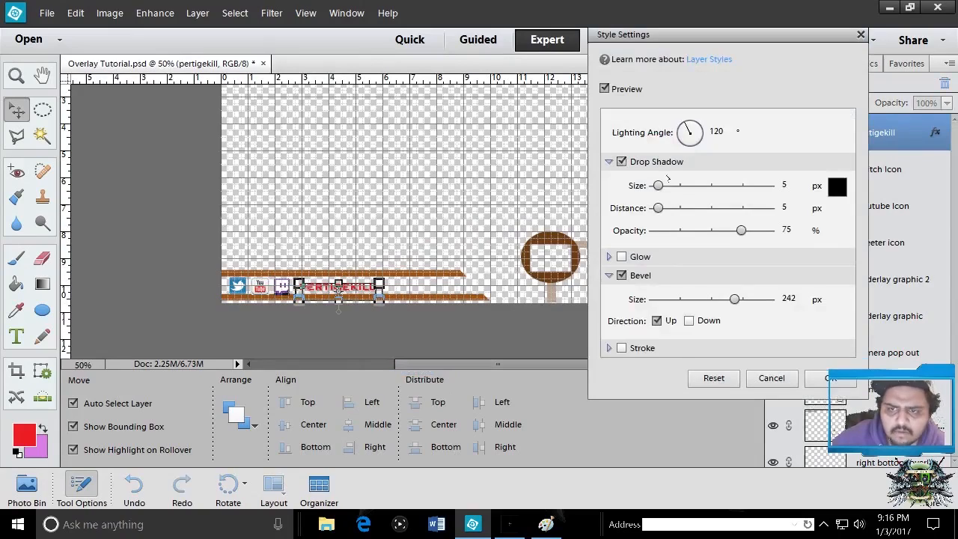
left_click_drag(658, 186, 653, 209)
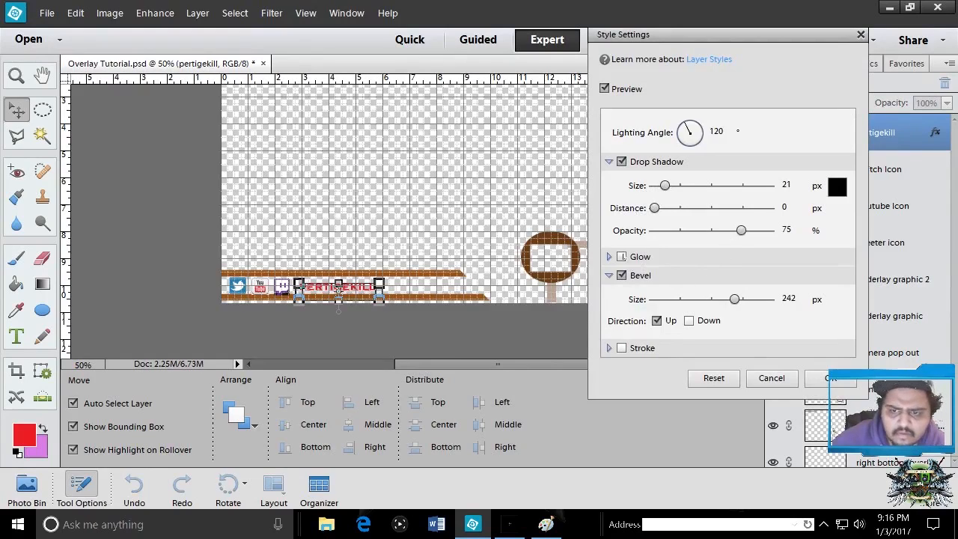
- Try a red inner glow on the PERTIGEKILL text with a size of 228 px
left_click(622, 256)
left_click(631, 278)
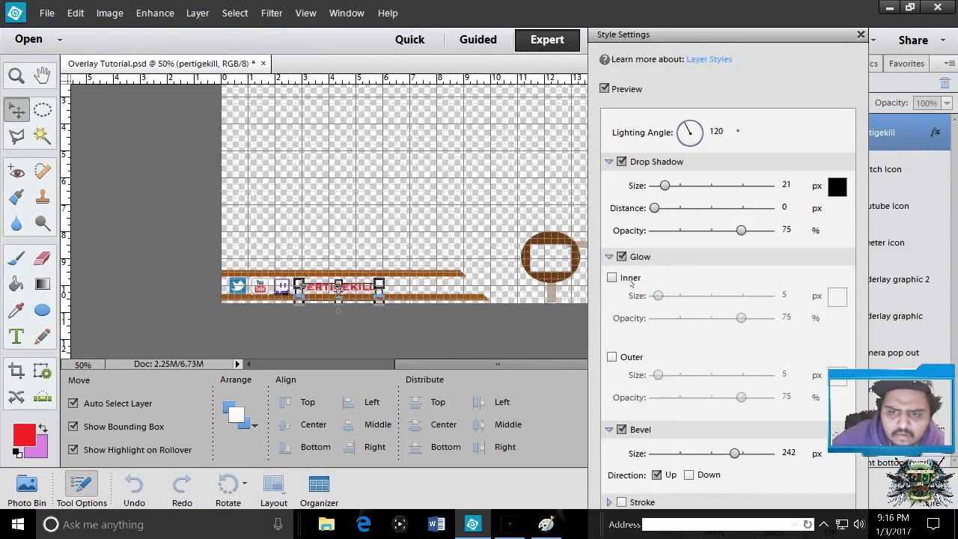
mouse_move(658, 295)
left_mouse_down()
mouse_move(665, 296)
mouse_move(654, 295)
left_mouse_up()
left_click(836, 297)
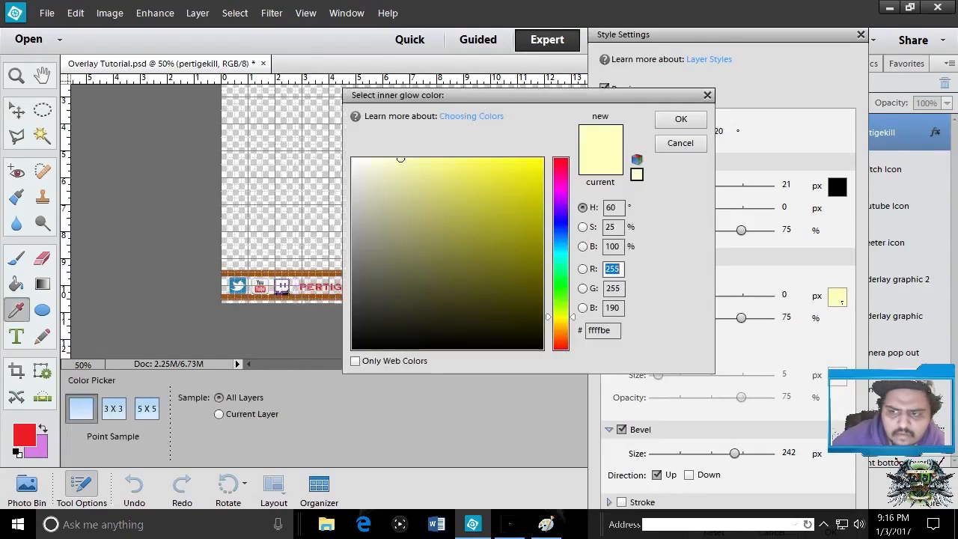
left_click(563, 165)
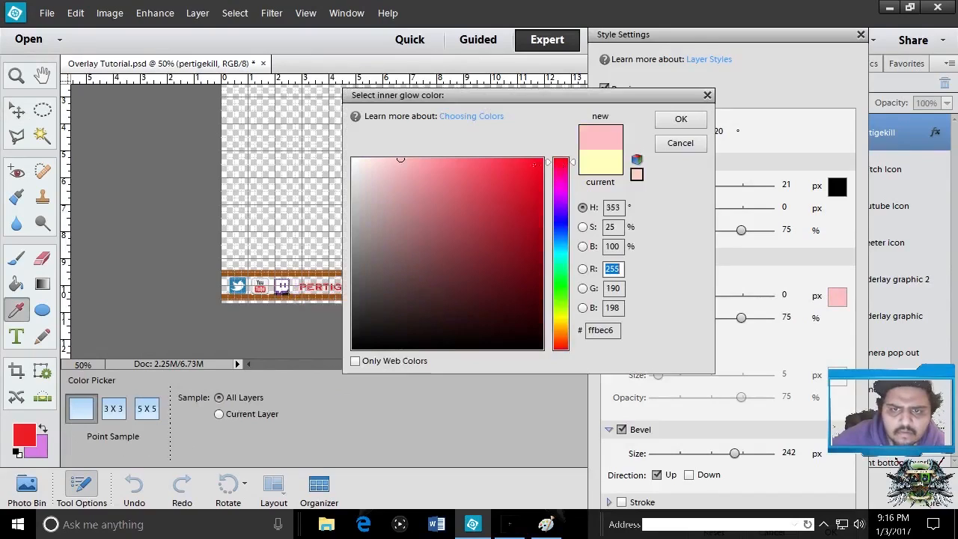
left_click(523, 167)
left_click(659, 124)
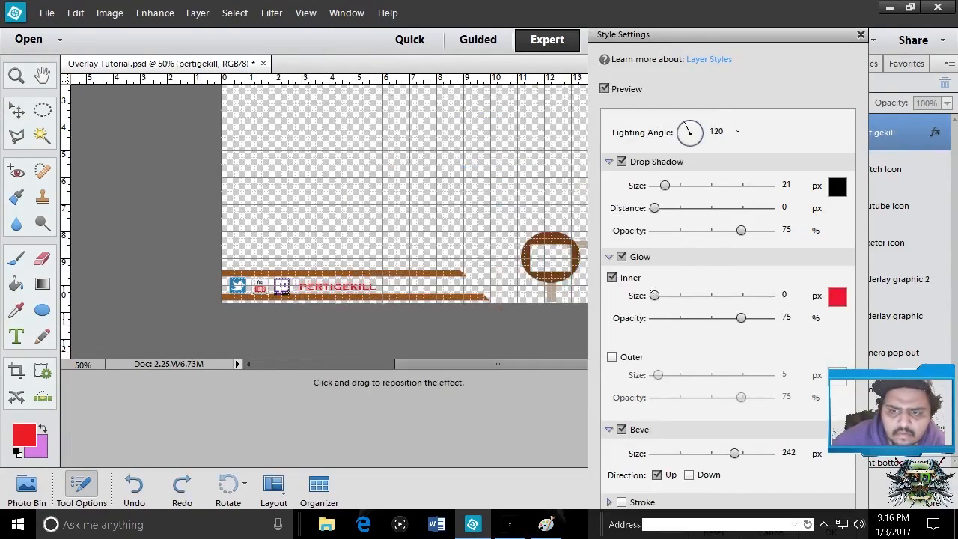
left_click_drag(655, 294, 721, 296)
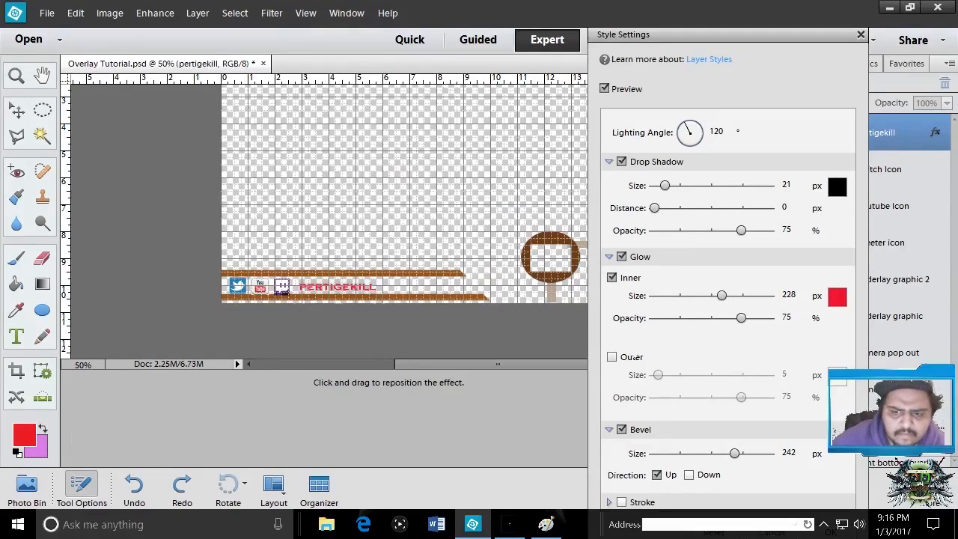
- Try adding a crimson outer glow (#d60e3d) to the PERTIGEKILL text
left_click(612, 356)
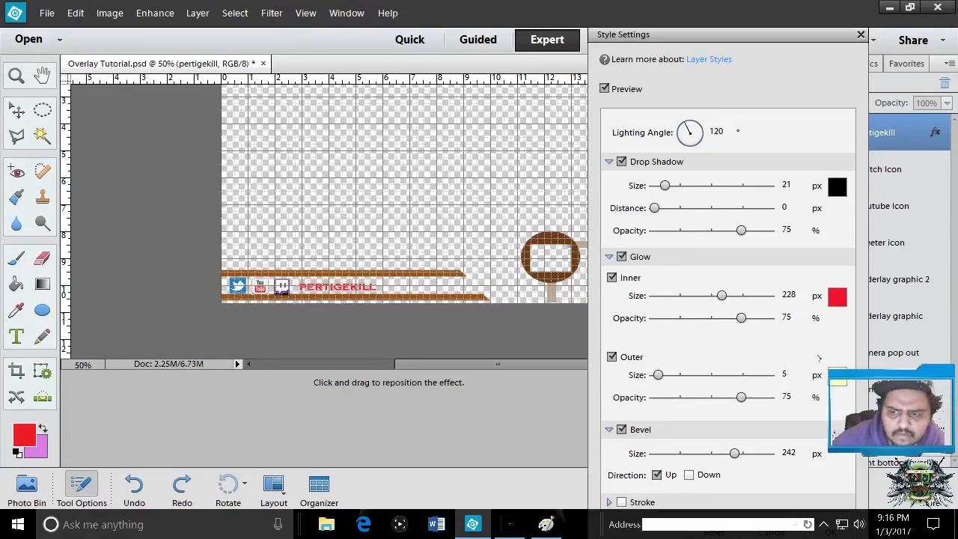
left_click(837, 375)
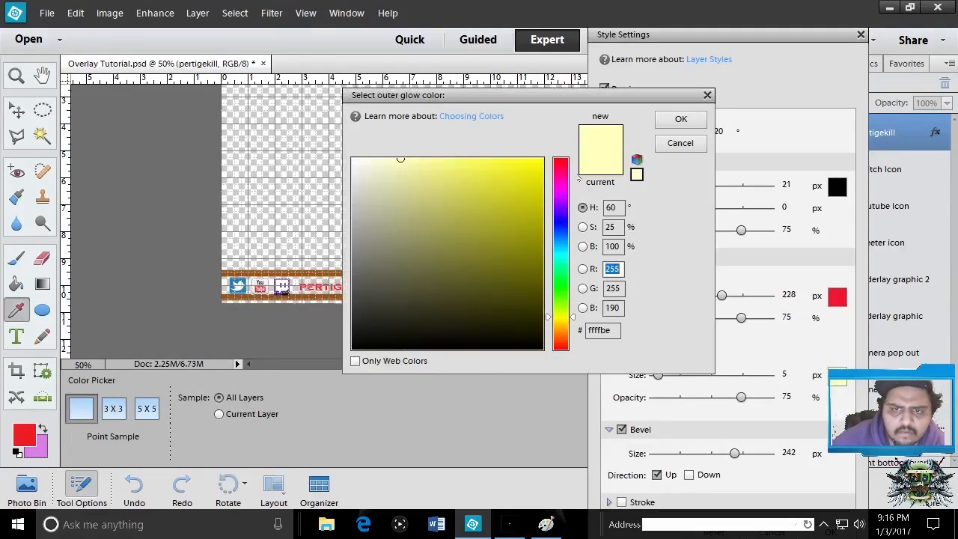
left_click(565, 166)
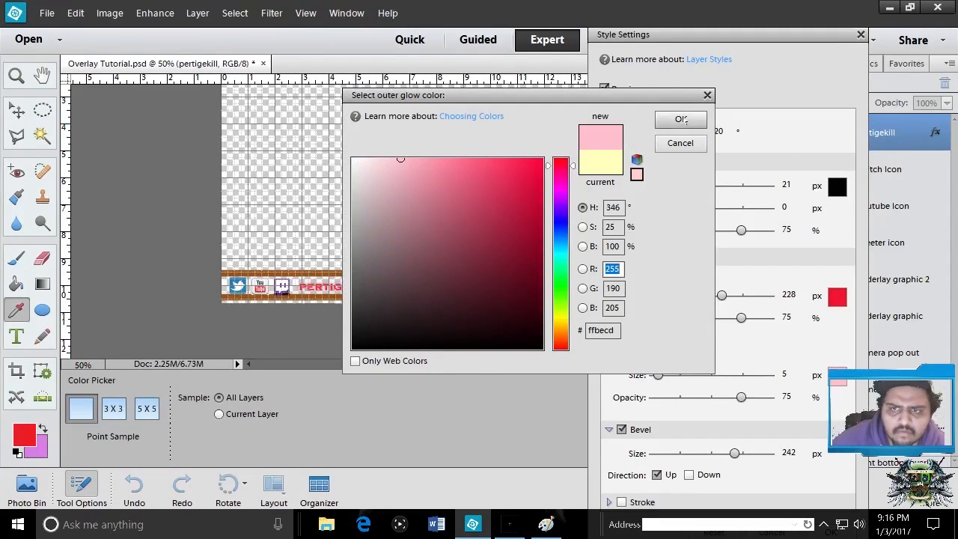
left_click(529, 189)
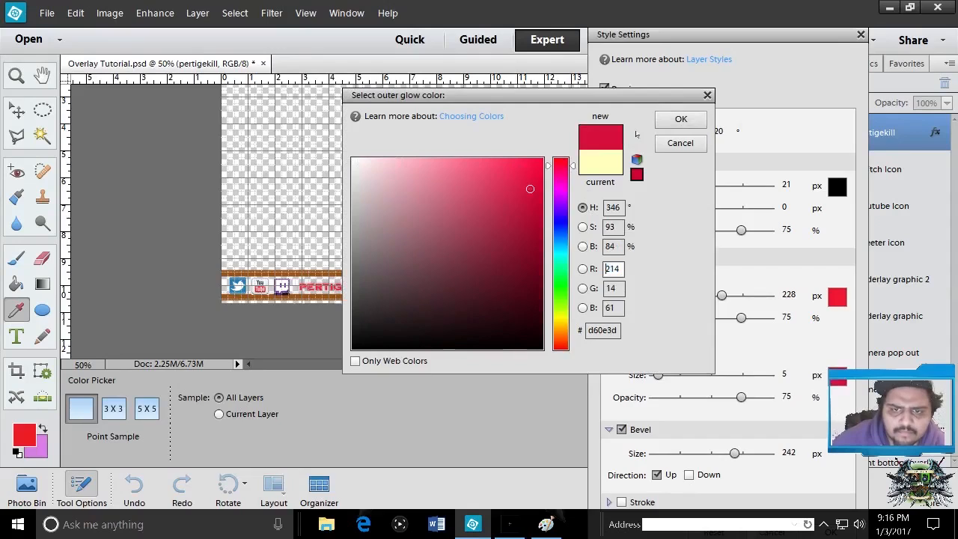
left_click(658, 122)
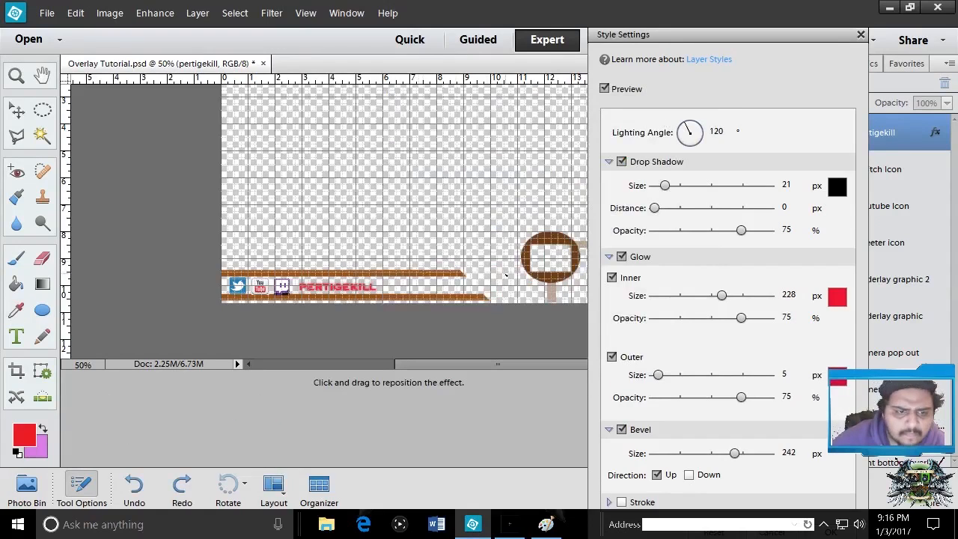
- Try an inner glow of 149 px and an outer glow of 73 px at 46% opacity, and close the style settings without applying them
left_click_drag(720, 296, 699, 297)
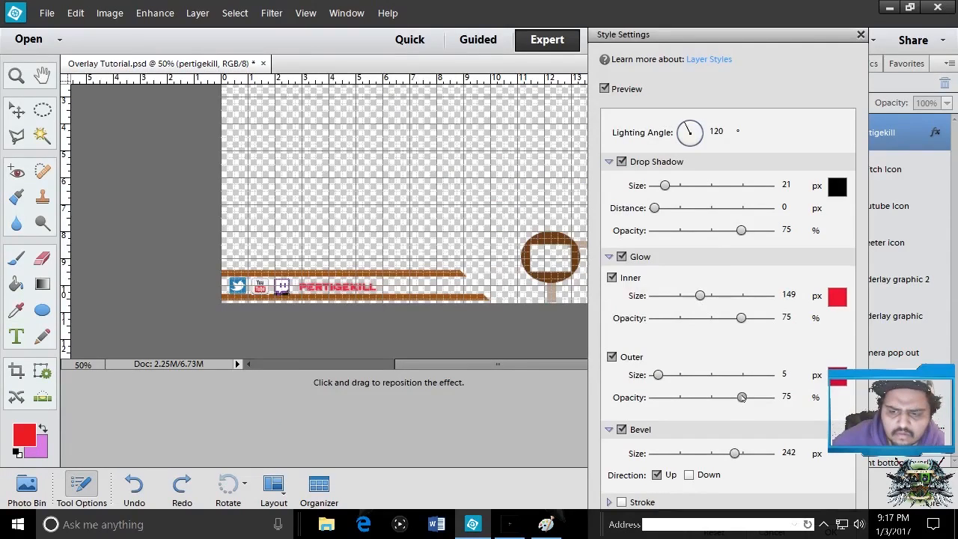
left_click_drag(741, 397, 707, 398)
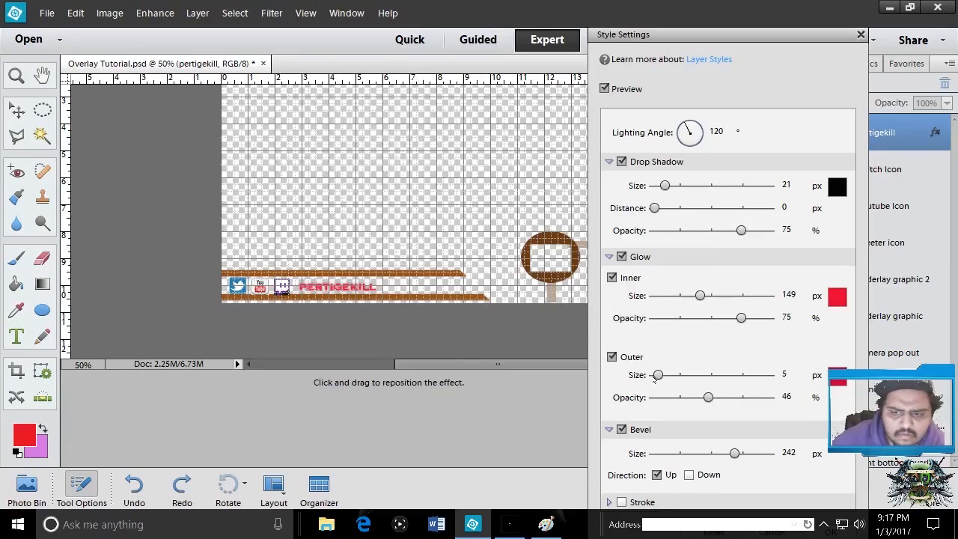
left_click_drag(658, 375, 678, 376)
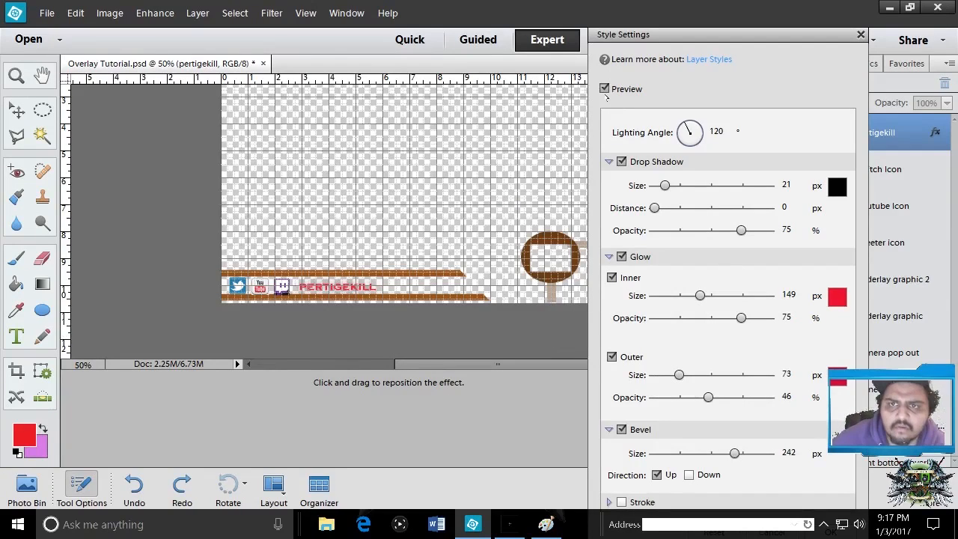
left_click(860, 34)
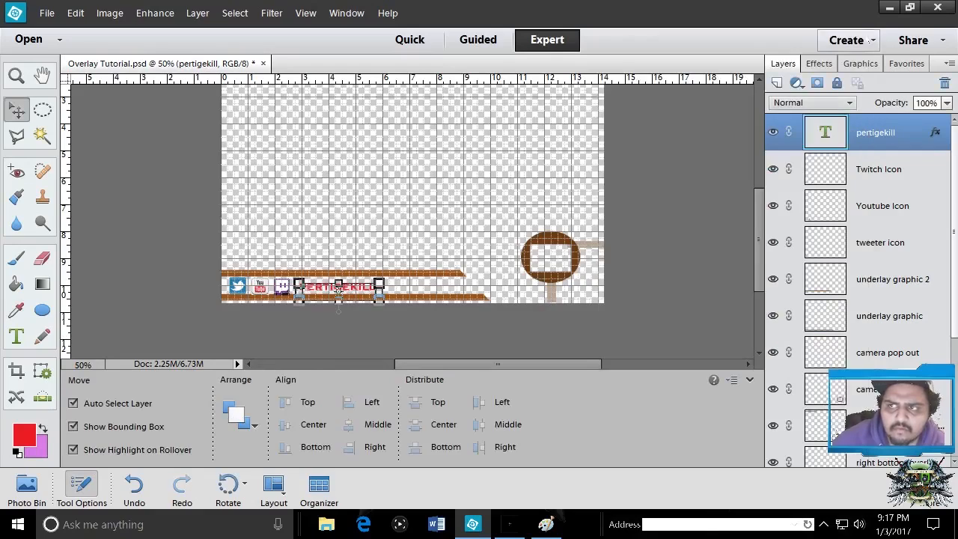
- Scale the PERTIGEKILL text proportionally to 149.34% between the brown bars
left_click(416, 219)
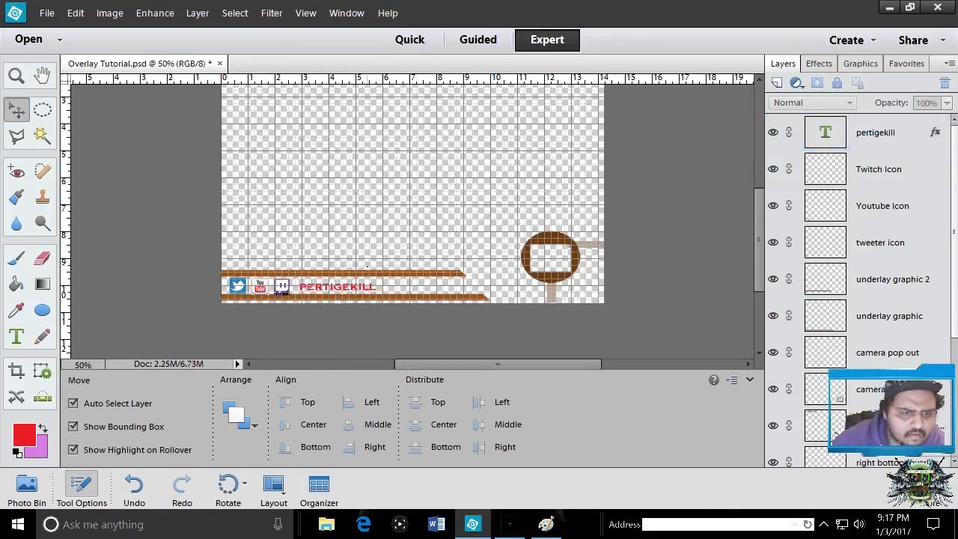
left_click(338, 289)
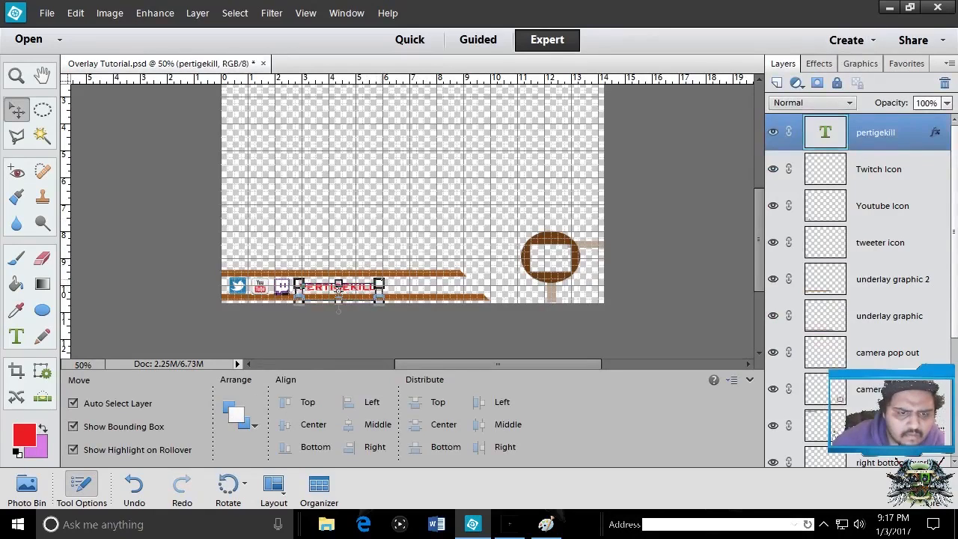
mouse_move(379, 283)
left_mouse_down()
mouse_move(419, 267)
mouse_move(359, 287)
mouse_move(368, 289)
left_mouse_up()
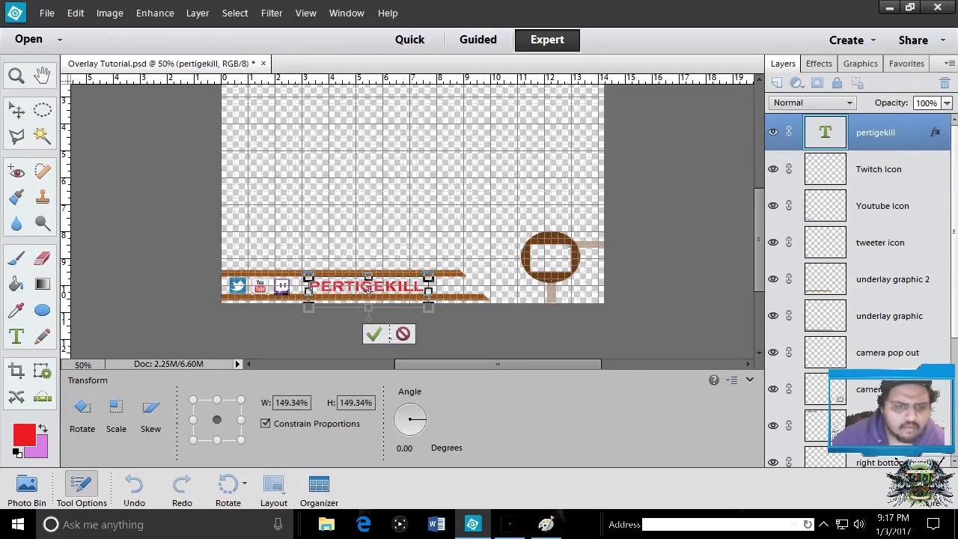
left_click(380, 336)
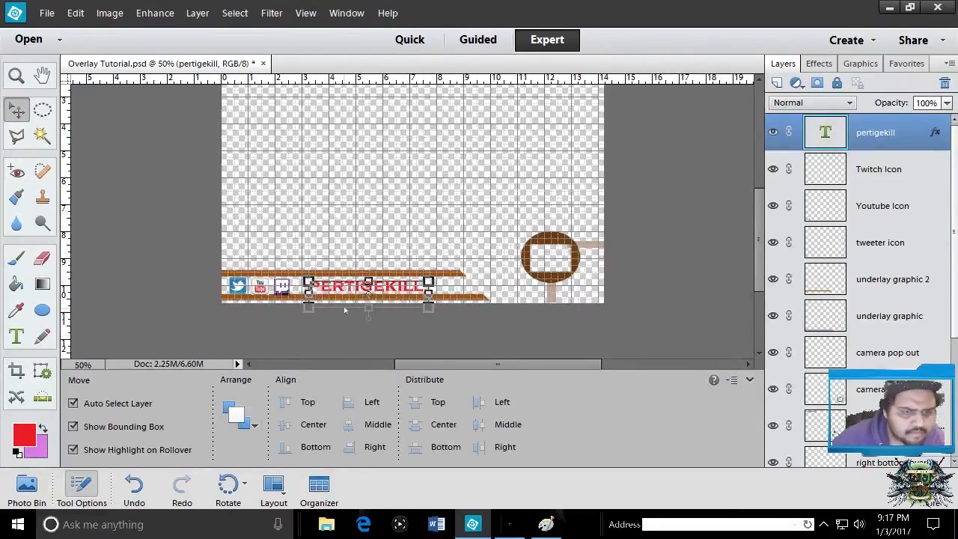
- Change the font of the PERTIGEKILL text to Algerian and stretch the text slightly taller
double_click(359, 286)
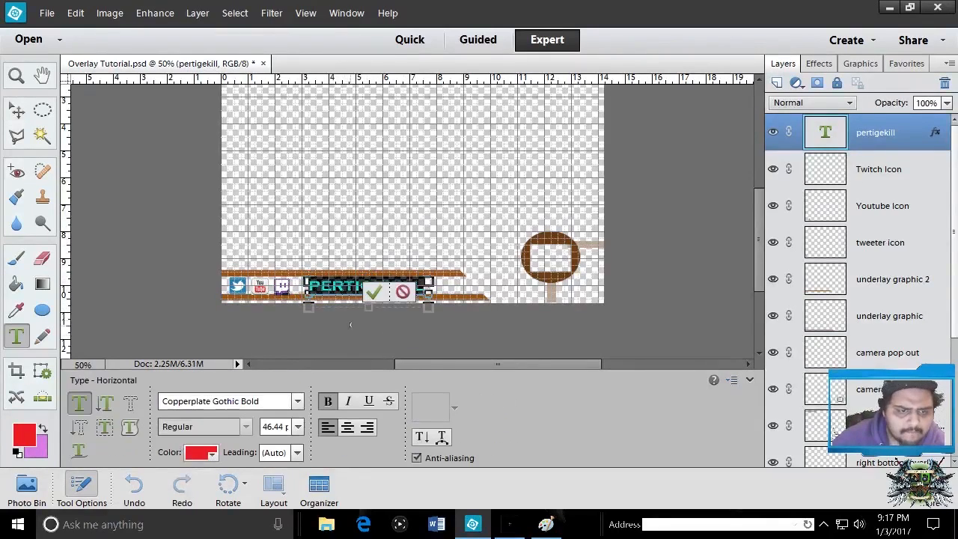
left_click(297, 401)
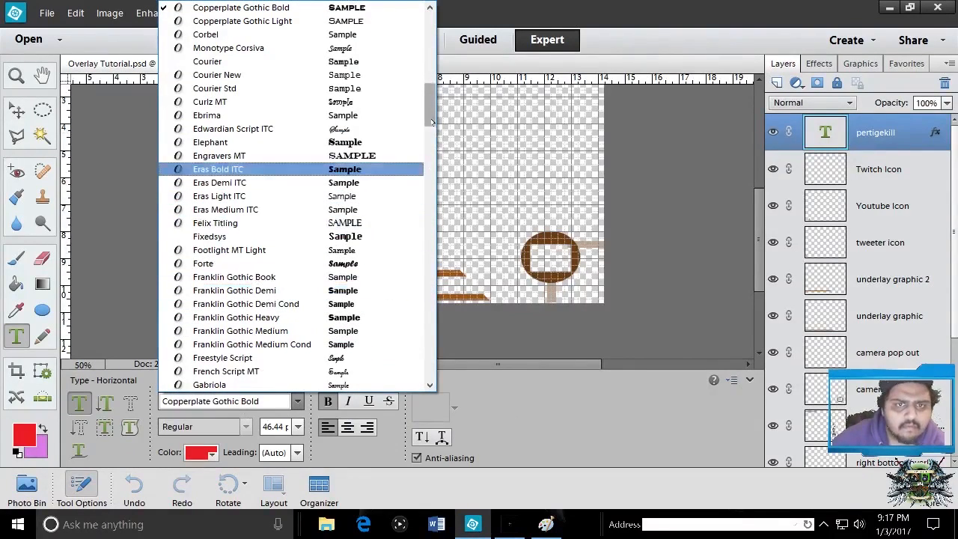
left_click_drag(431, 106, 430, 41)
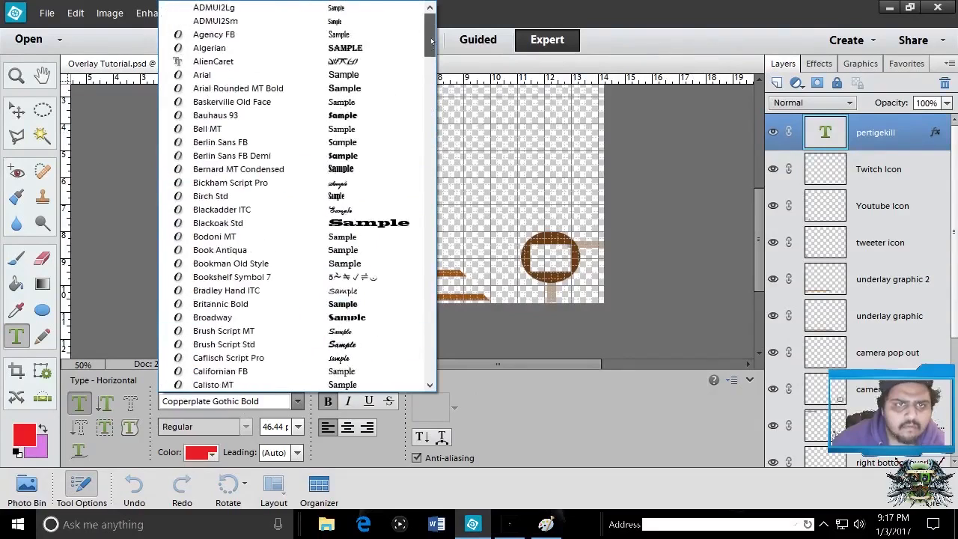
left_click(379, 49)
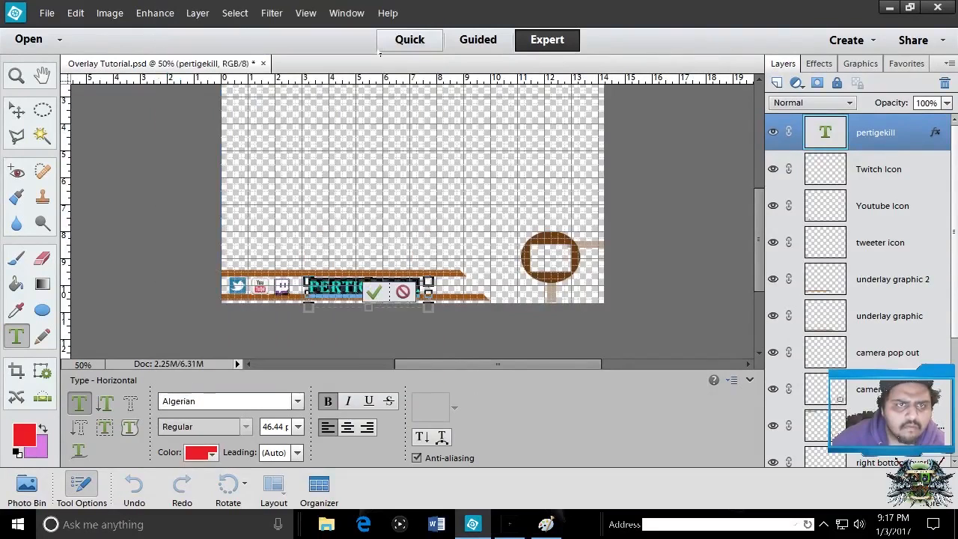
left_click(375, 292)
left_click_drag(419, 286, 435, 272)
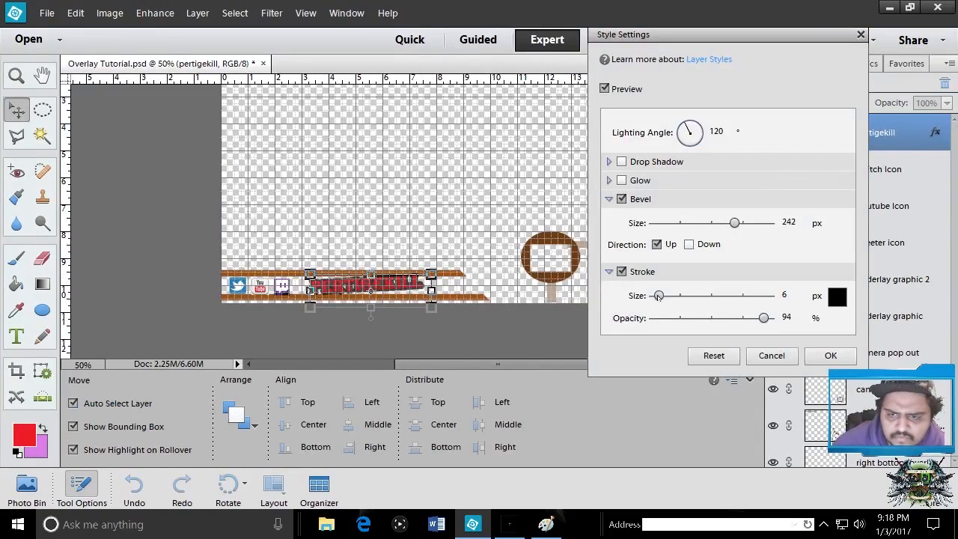
- Set the black stroke of the PERTIGEKILL text to 7 px, apply the style and deselect the text
left_click_drag(659, 297, 659, 296)
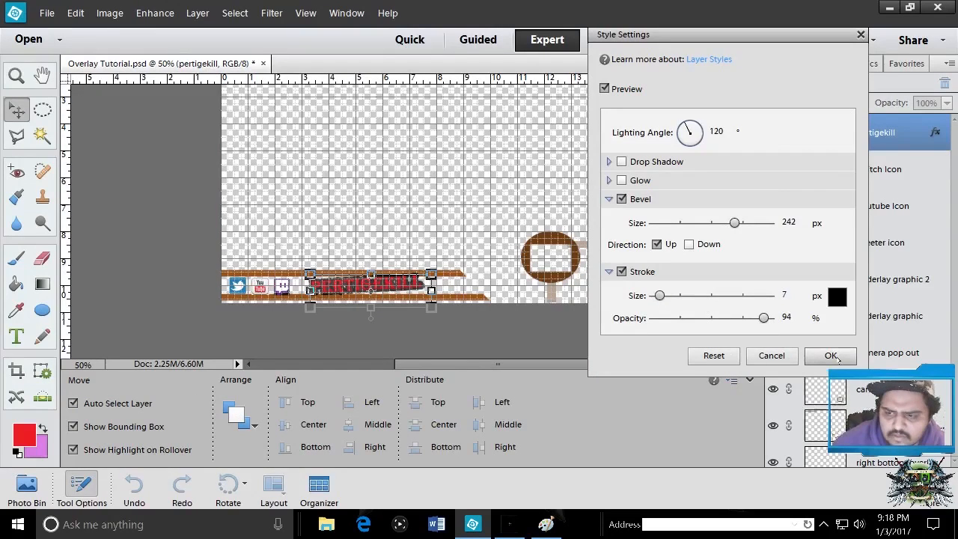
left_click(830, 355)
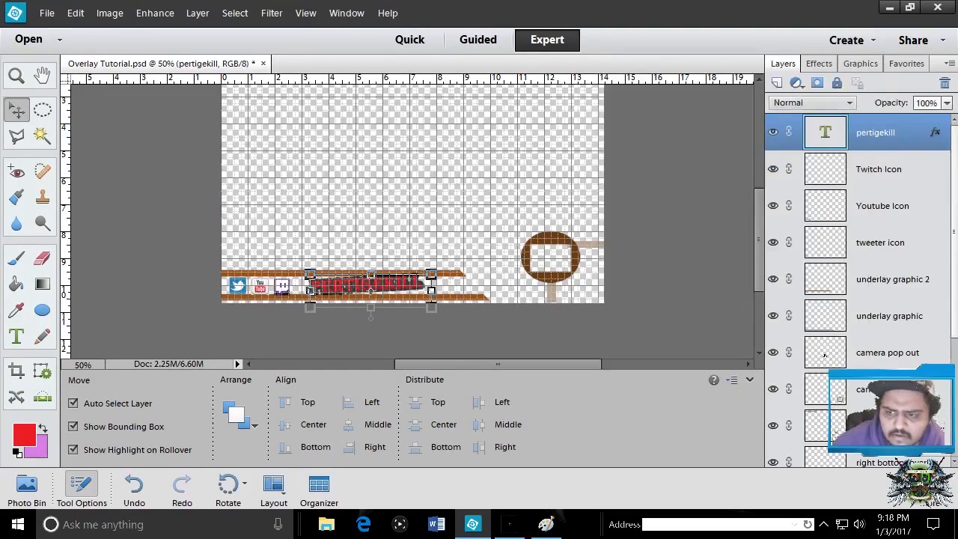
left_click(493, 327)
- Move the upper brown bar slightly up to make more room for the PERTIGEKILL text
left_click(395, 284)
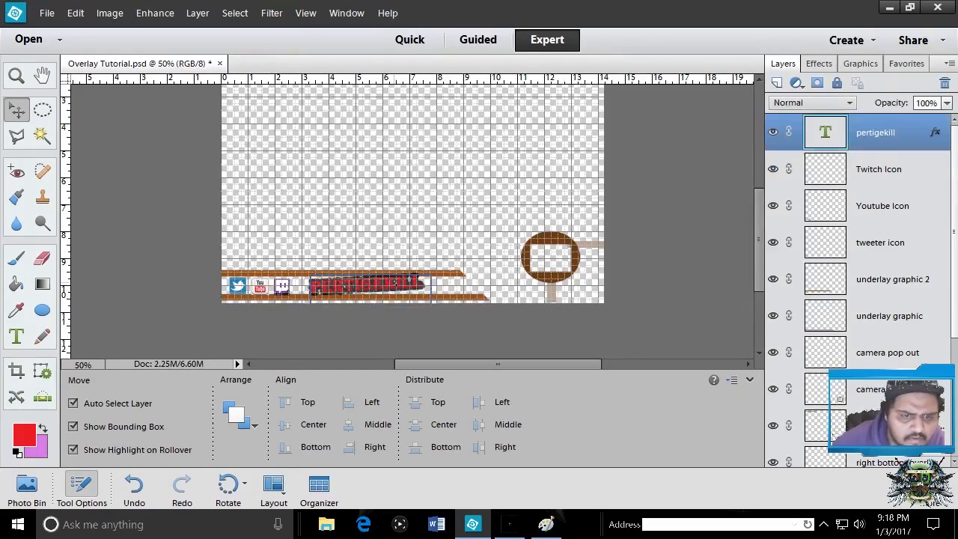
left_click_drag(395, 284, 394, 283)
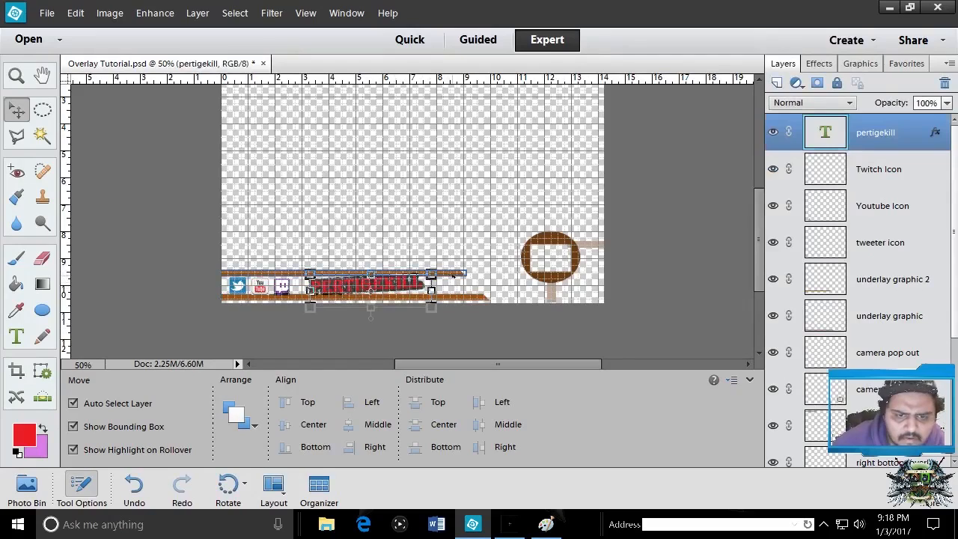
left_click(394, 271)
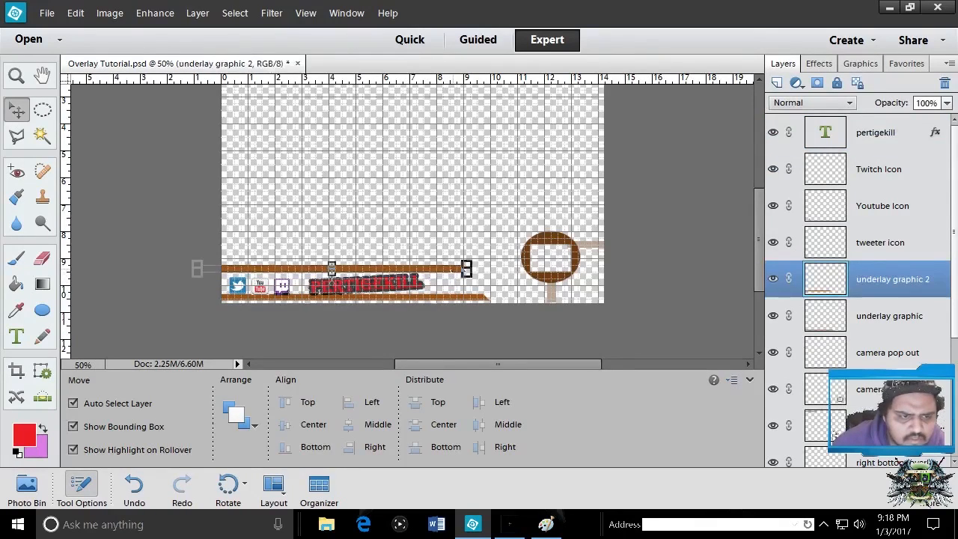
- Move the PERTIGEKILL text closer to the Twitch icon and slightly up between the brown bars
left_click(318, 291)
left_click_drag(402, 287, 397, 286)
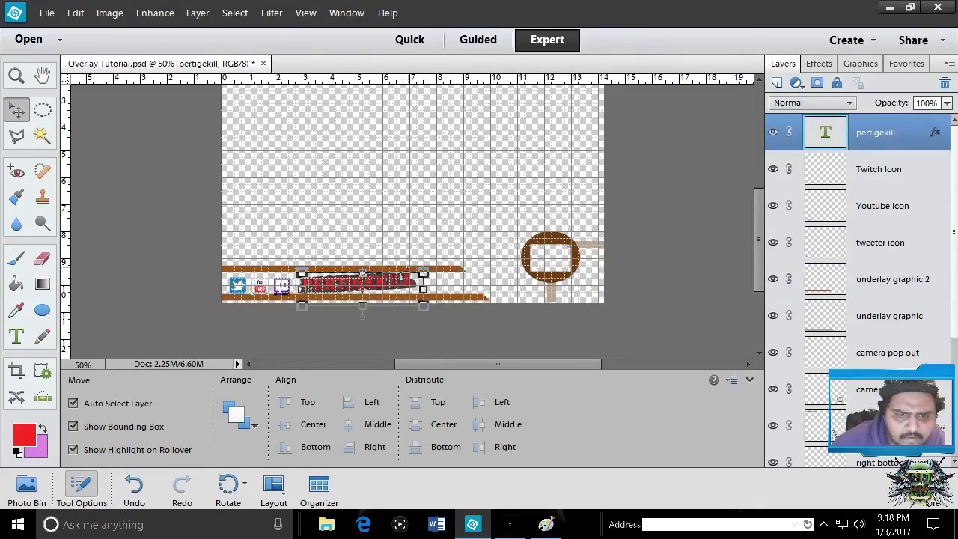
left_click(460, 254)
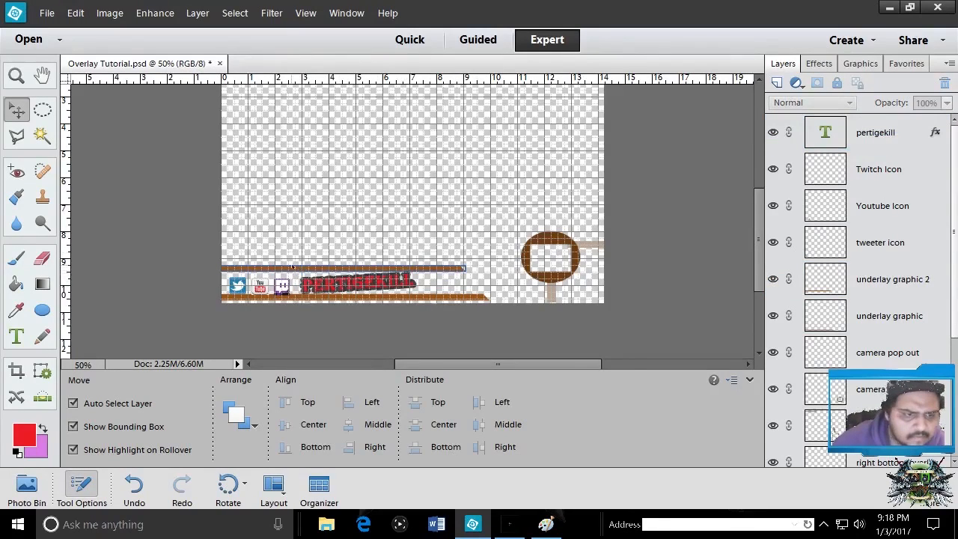
- Nudge the YouTube, Twitch and Twitter icons slightly up to center them between the brown bars, and deselect them
left_click(260, 285)
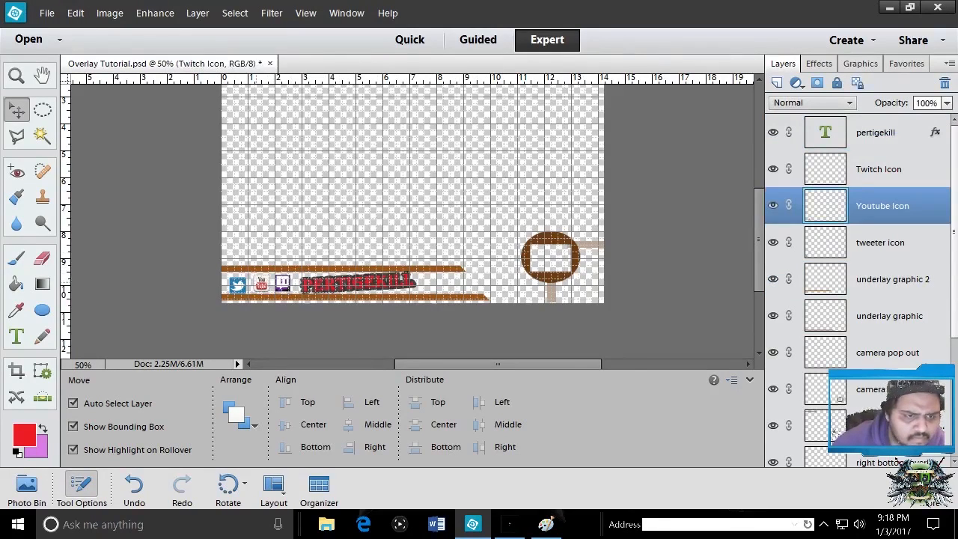
left_click(238, 285)
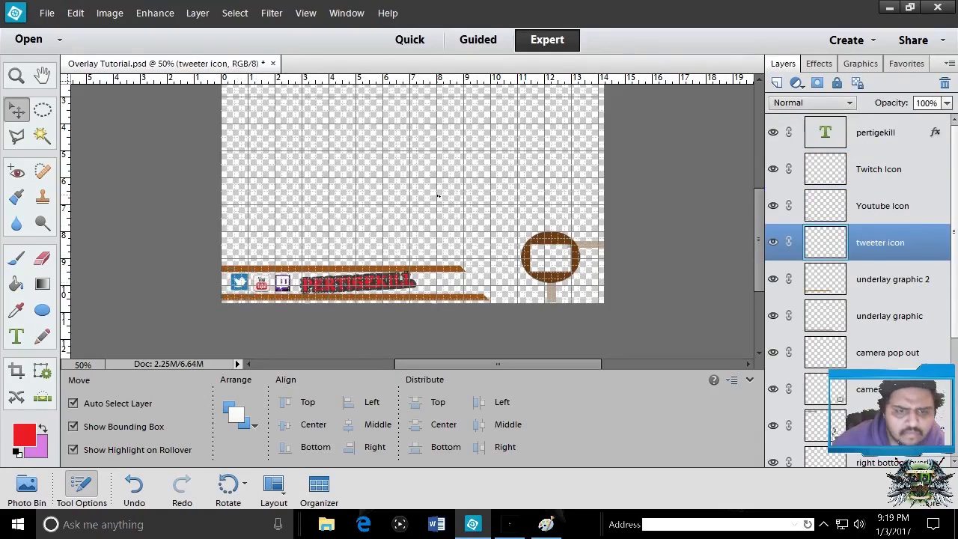
left_click(437, 196)
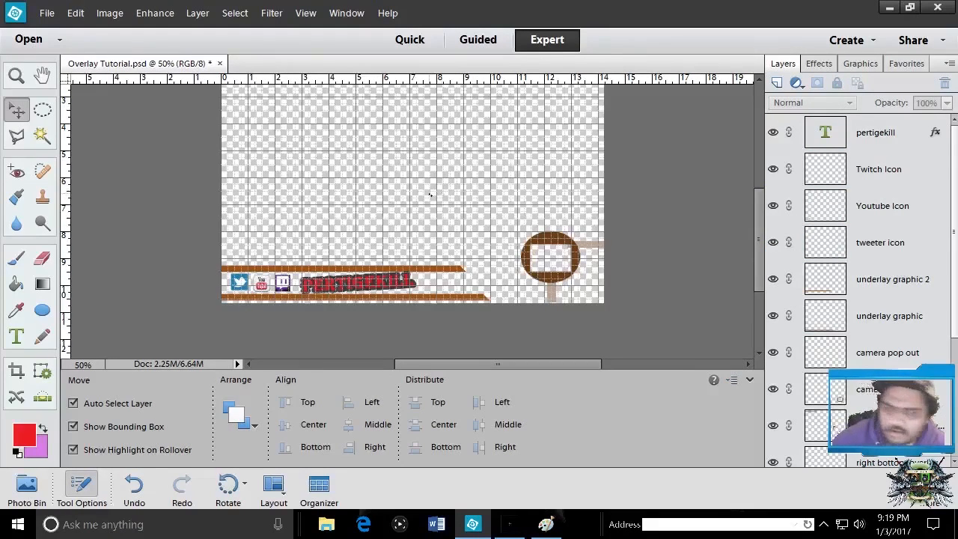
scroll(438, 196, "up", 5)
scroll(429, 217, "down", 5)
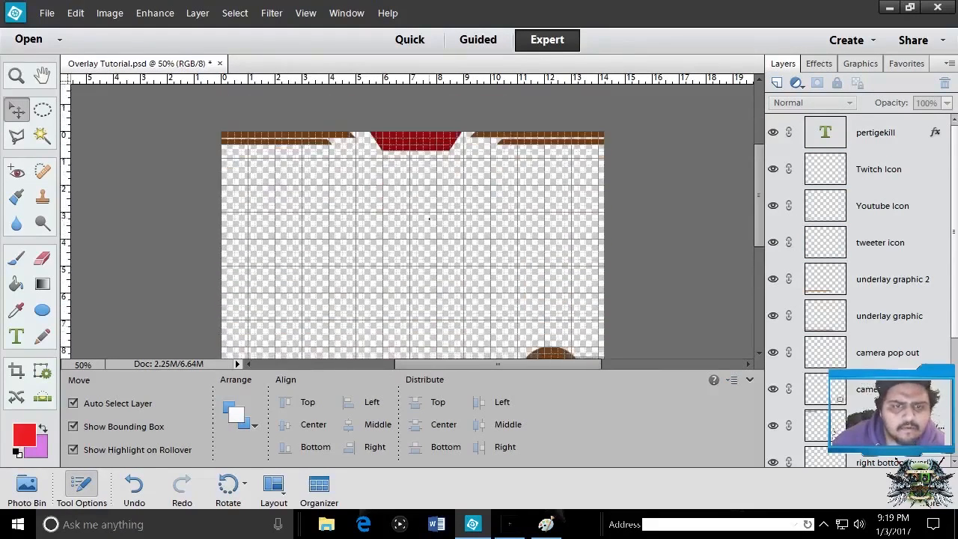
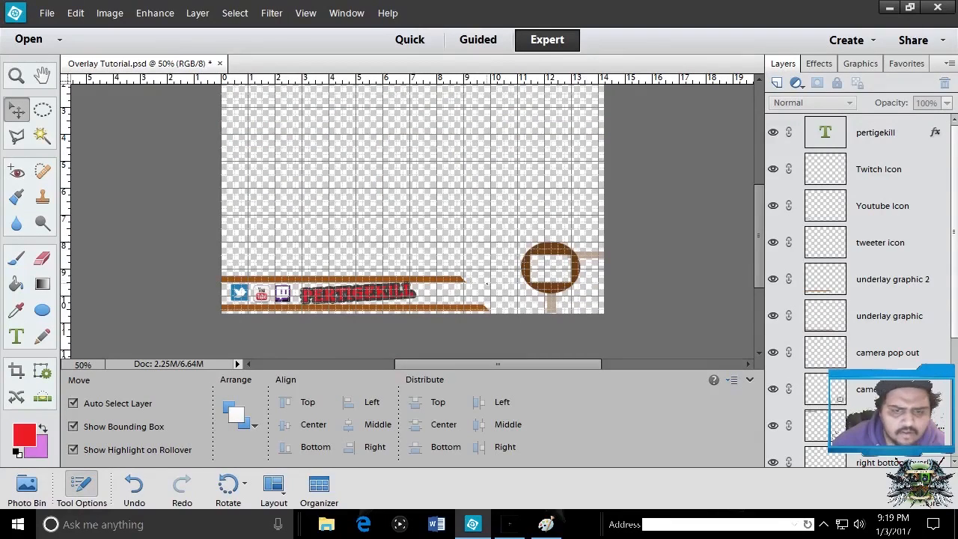
- Stretch the upper brown bar upward to 200% of its height, apply the transform and deselect the bar
left_click(452, 279)
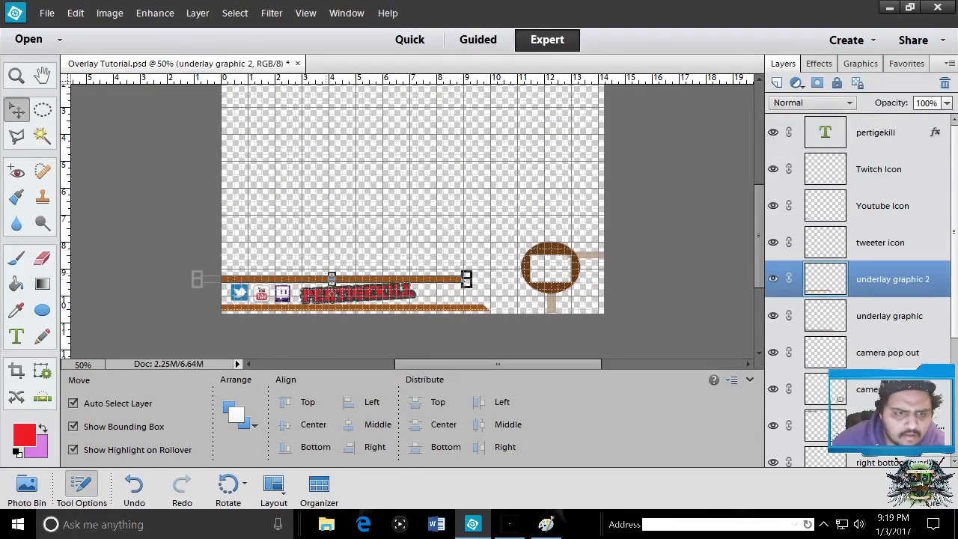
left_click_drag(331, 277, 332, 268)
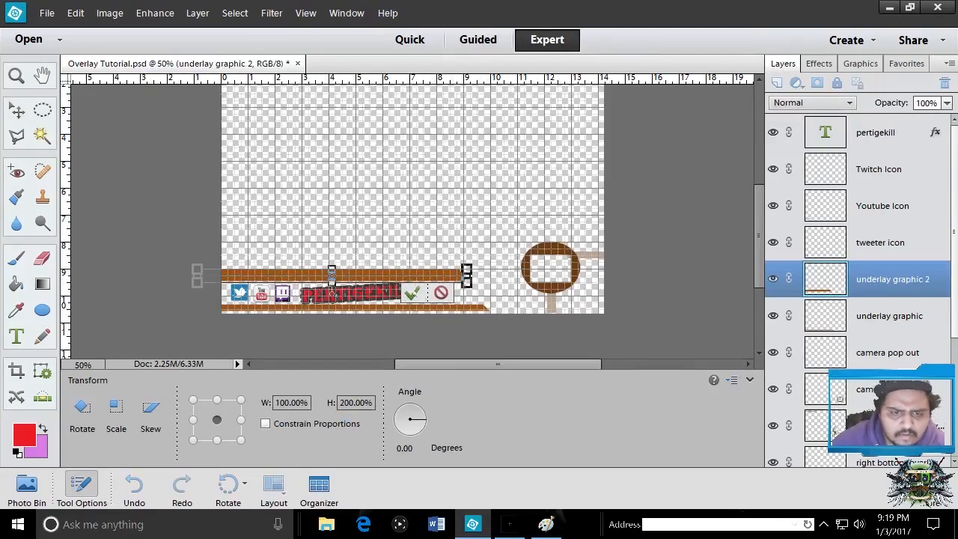
left_click(412, 293)
left_click(505, 235)
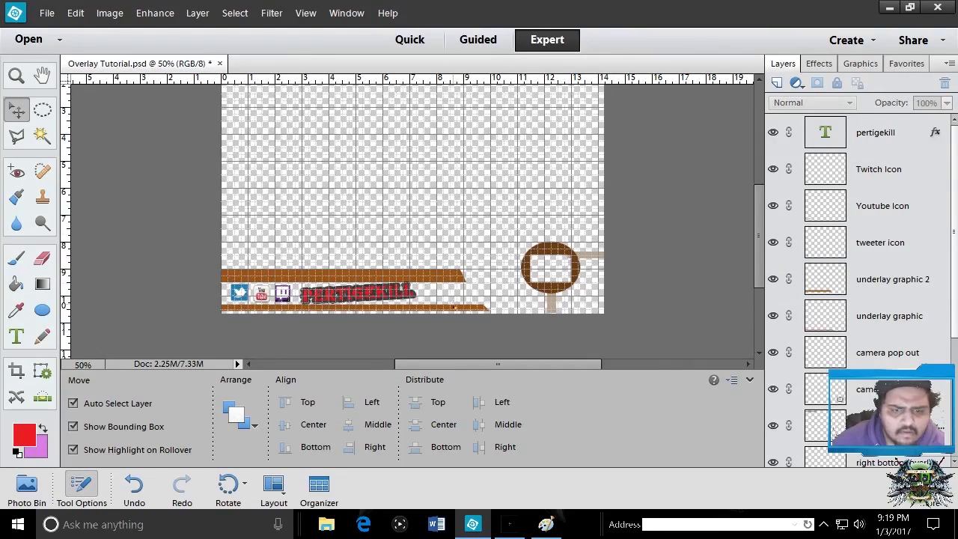
- Stretch the lower brown bar to 175% of its height, apply the transform and deselect the bar
left_click(453, 307)
left_click_drag(489, 306, 489, 307)
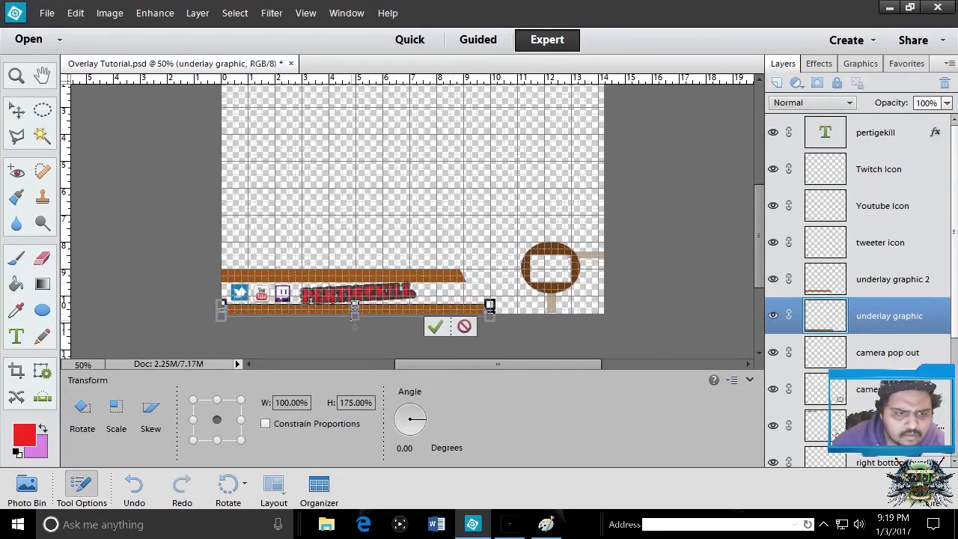
left_click(443, 331)
left_click(469, 235)
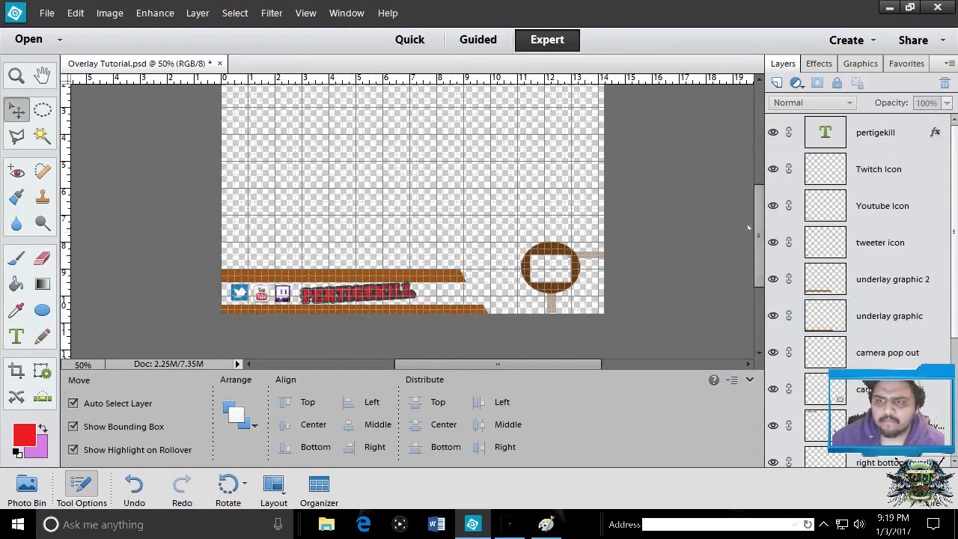
- Apply the Complex layer style Red with Gradient Stroke to the upper brown bar
left_click(418, 279)
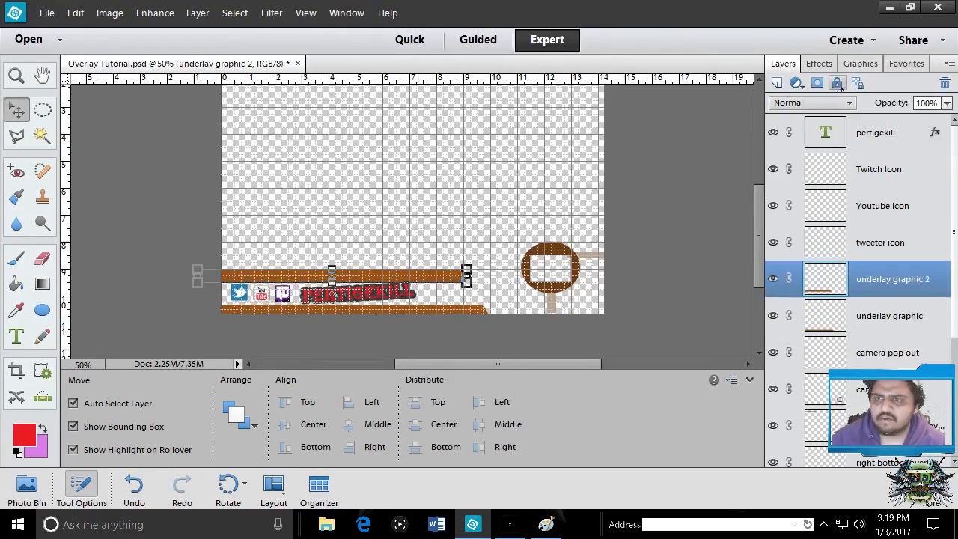
left_click(818, 64)
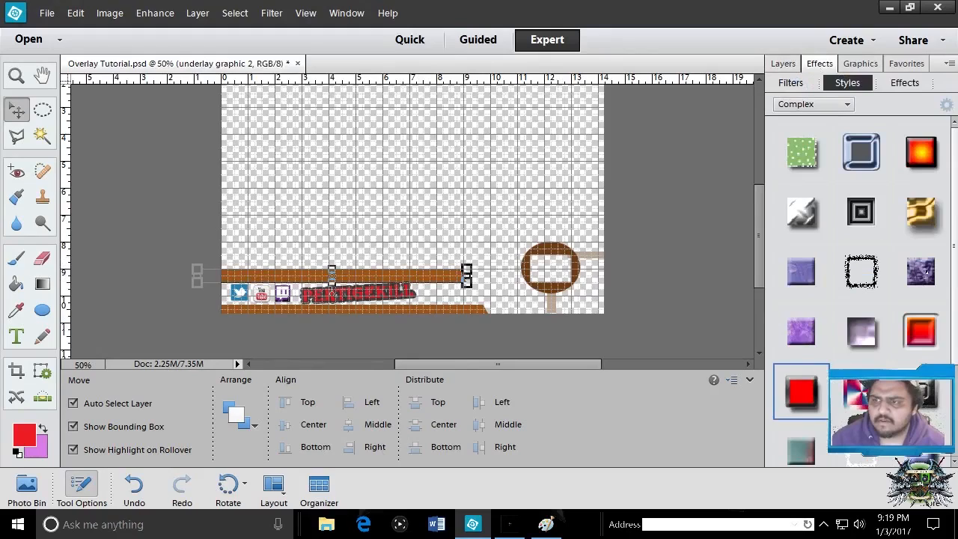
scroll(889, 274, "down", 3)
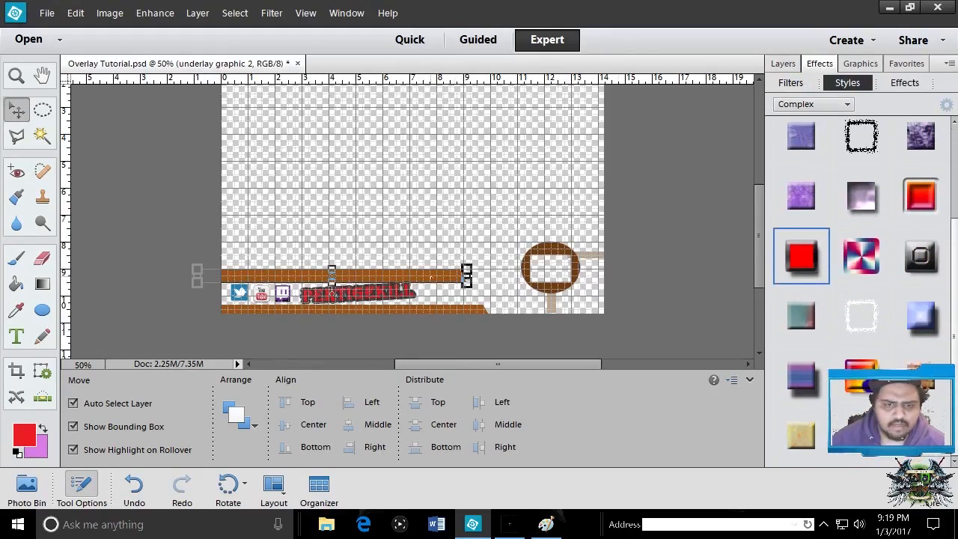
left_click(786, 64)
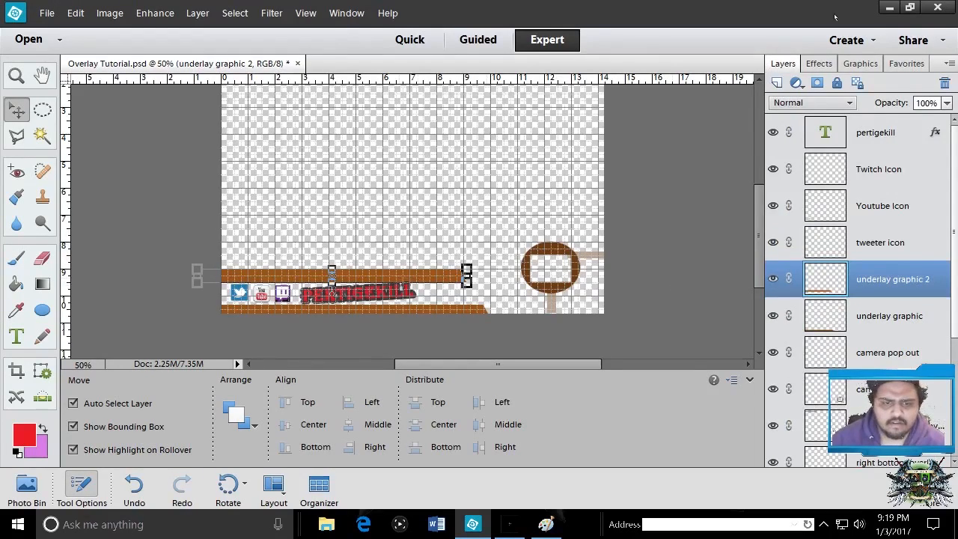
left_click(818, 64)
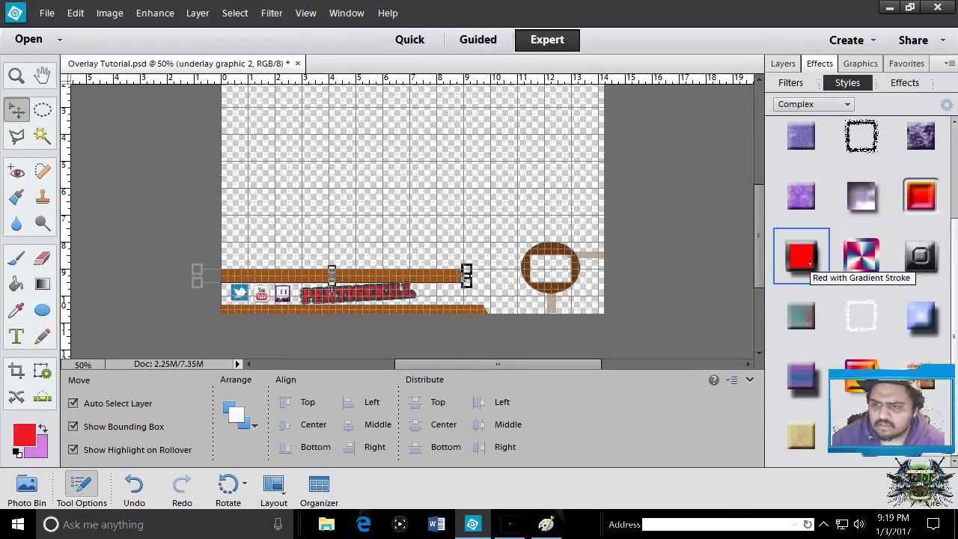
left_click_drag(795, 256, 383, 279)
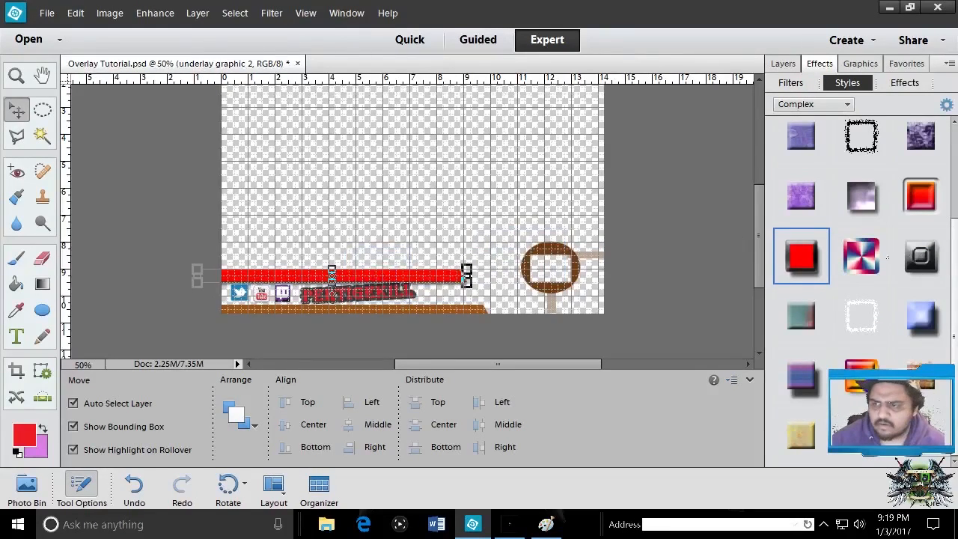
- Add the red-and-blue radial gradient style and the rough black outline style to the upper bar, and deselect it
left_click_drag(860, 257, 423, 279)
scroll(422, 278, "down", 1)
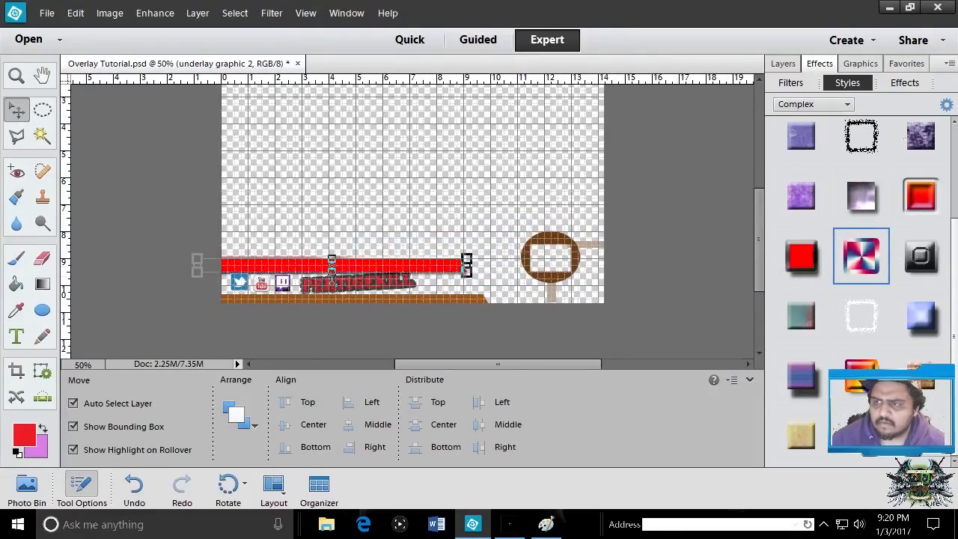
left_click_drag(860, 136, 433, 273)
left_click(433, 202)
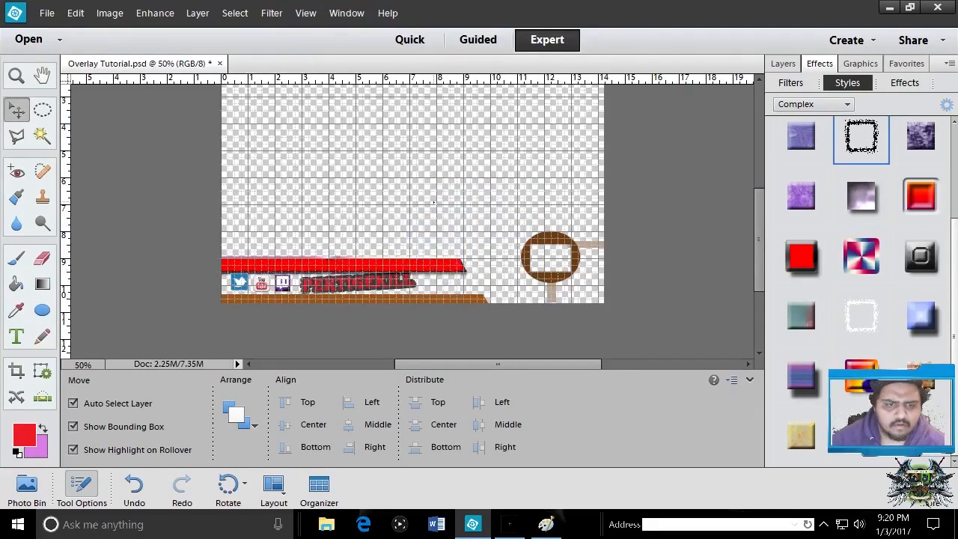
- Add the orange-and-yellow gradient style and the Diamond Plate style to the upper bar
left_click(460, 266)
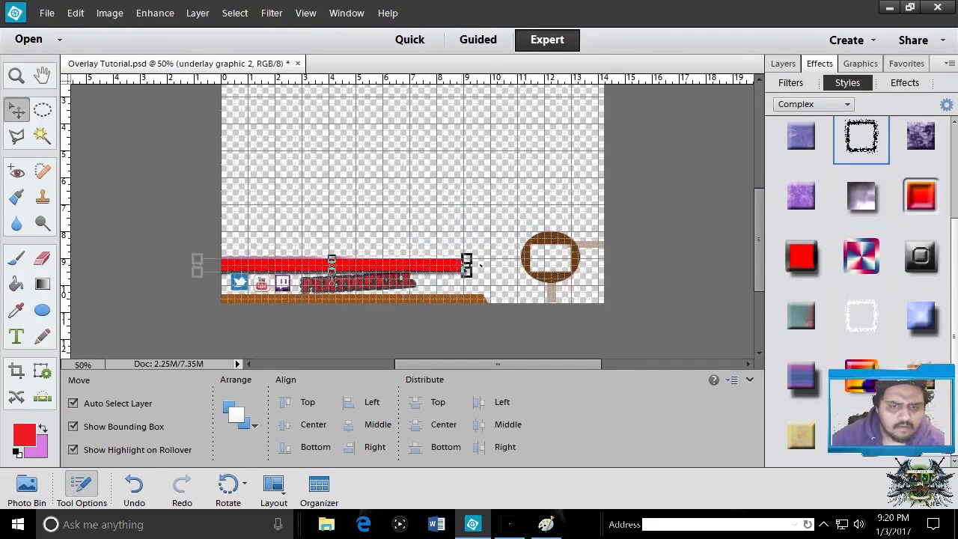
left_click_drag(861, 375, 309, 267)
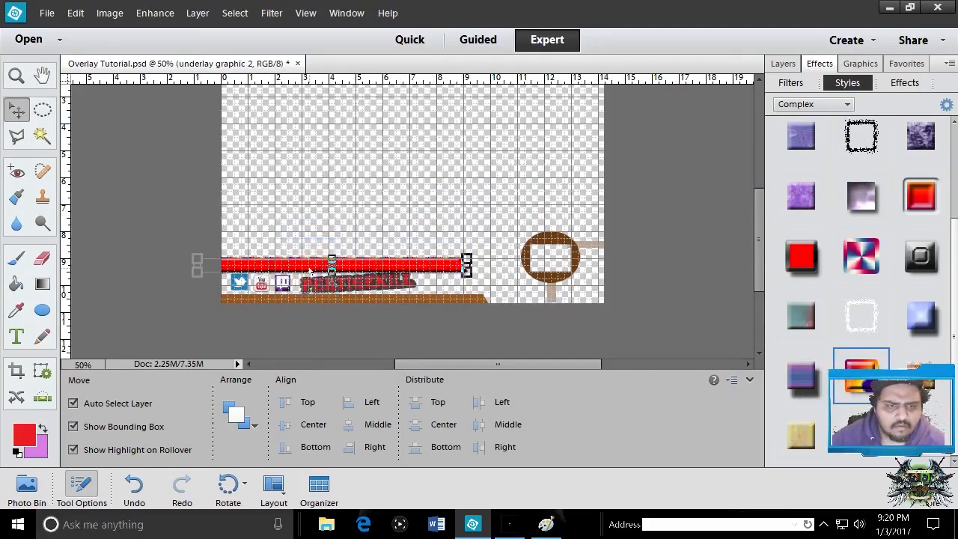
left_click(380, 218)
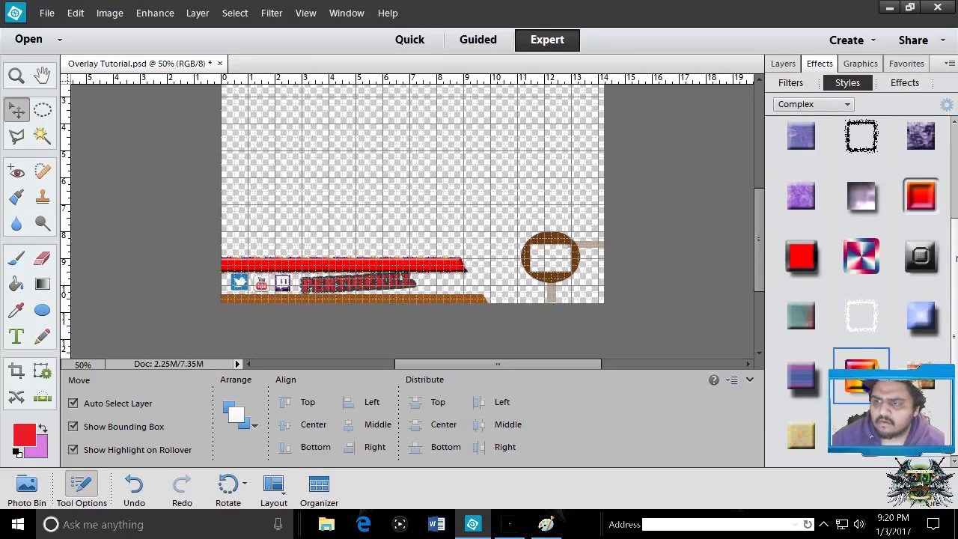
scroll(955, 258, "up", 3)
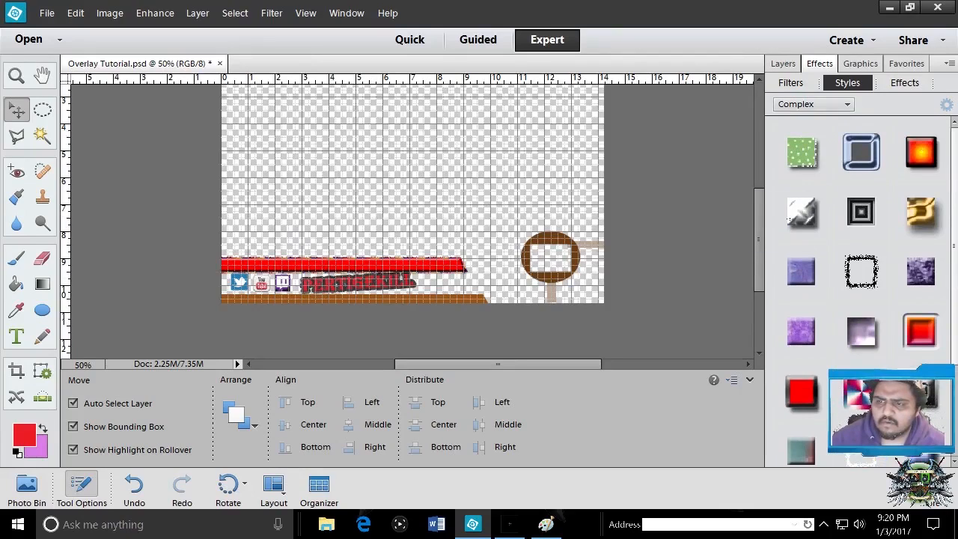
left_click_drag(790, 219, 372, 268)
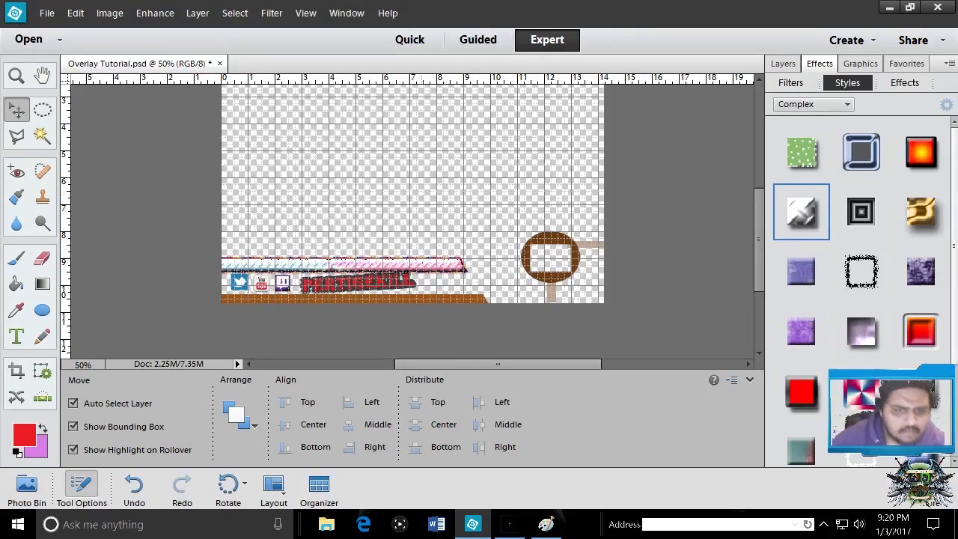
- Apply Diamond Plate, the misty purple-grey style and Diamond Plate once more to the lower brown bar
left_click(432, 297)
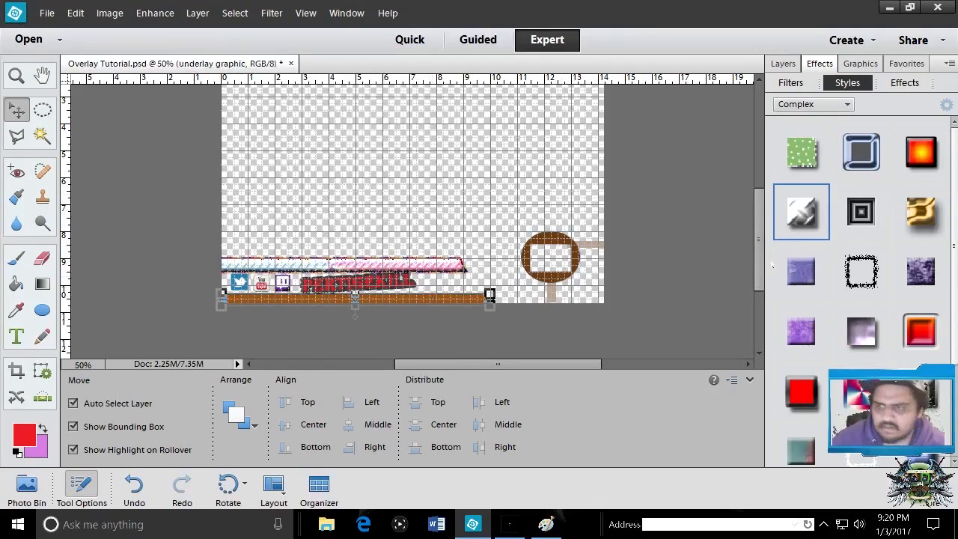
left_click_drag(800, 216, 427, 295)
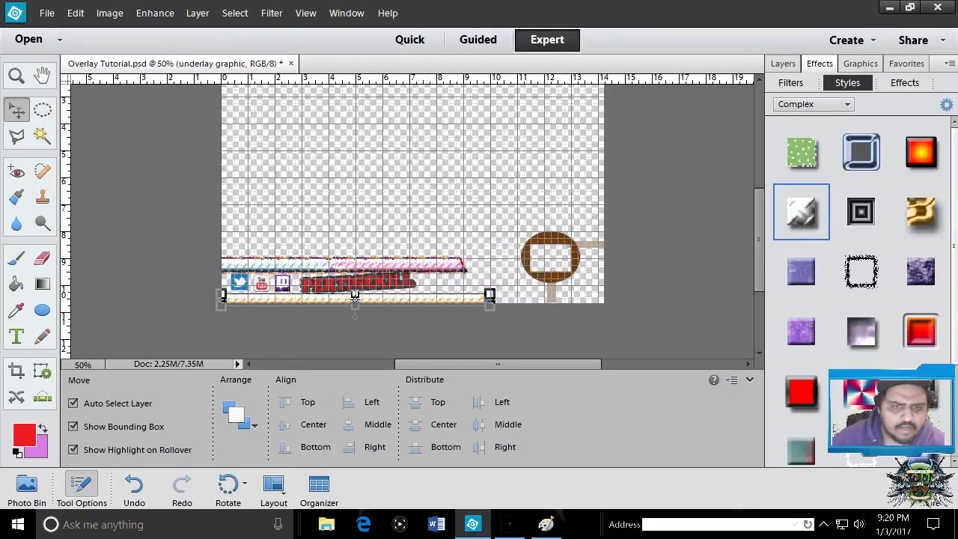
left_click_drag(860, 331, 448, 298)
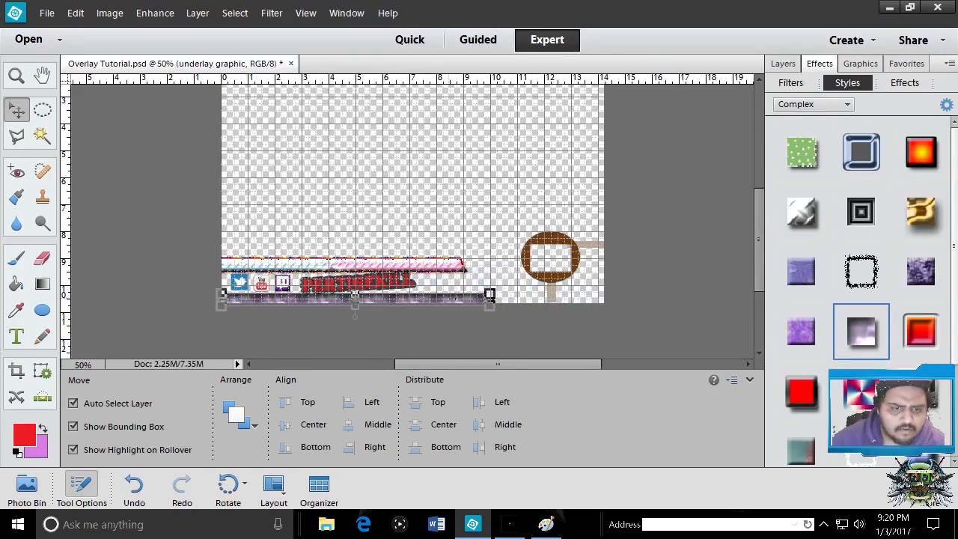
left_click_drag(802, 215, 434, 301)
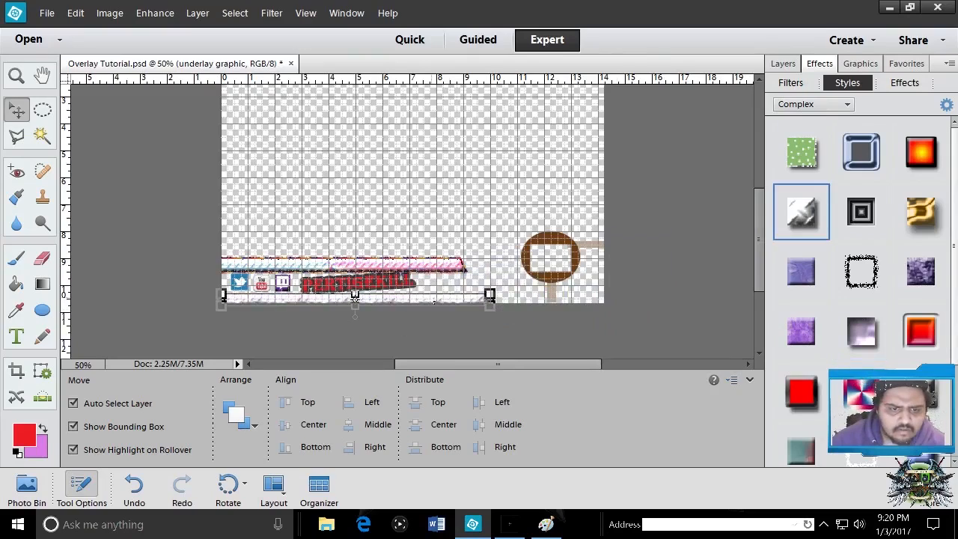
- Add the red-and-blue radial gradient style and the orange-and-yellow gradient style to the lower bar
scroll(946, 243, "down", 1)
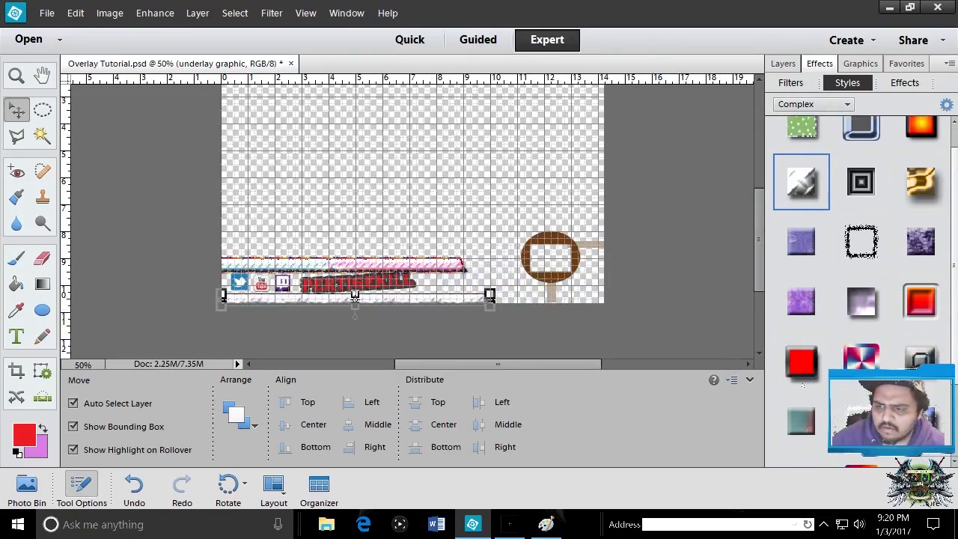
left_click_drag(861, 358, 449, 303)
left_click(479, 186)
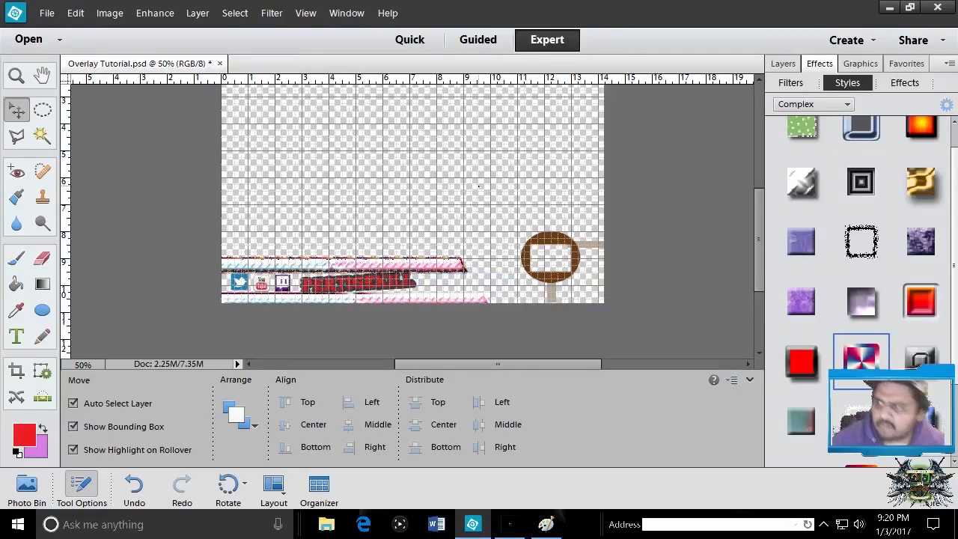
scroll(860, 284, "down", 3)
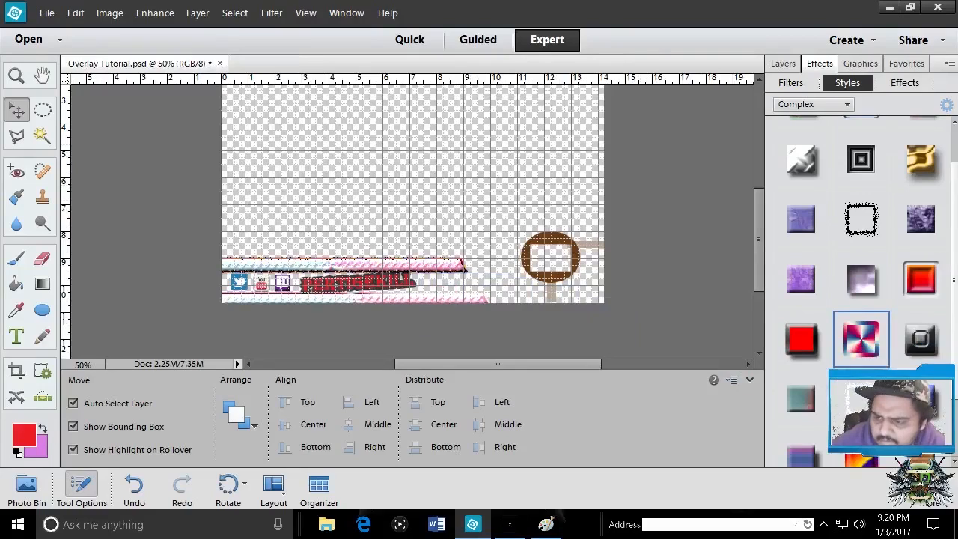
left_click_drag(860, 404, 441, 298)
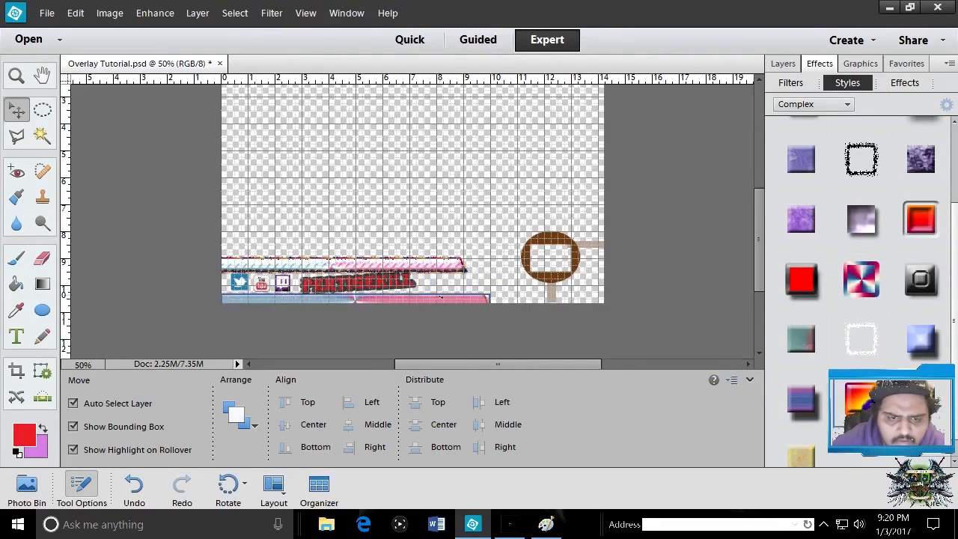
- Reapply the Diamond Plate style to the lower bar so it matches the upper bar, and deselect everything
left_click(331, 261)
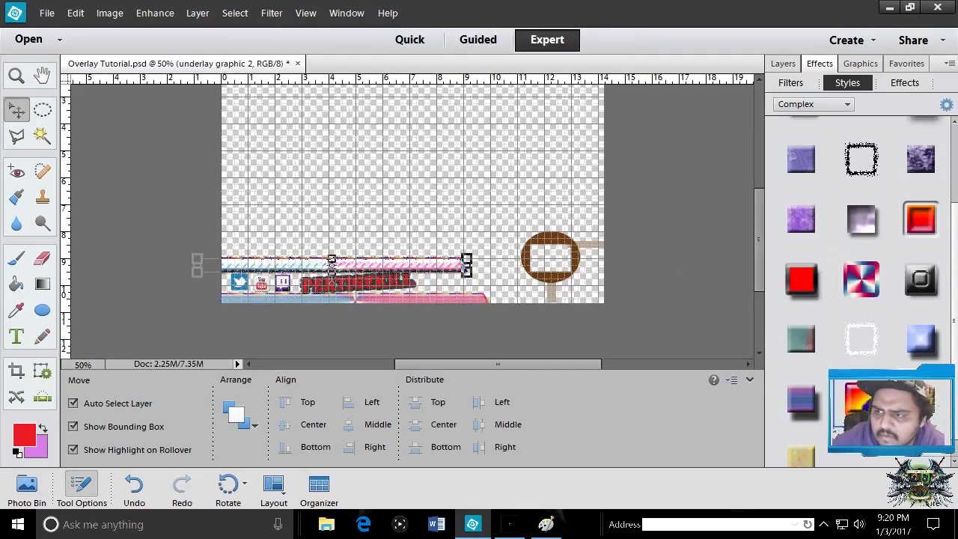
scroll(775, 216, "up", 3)
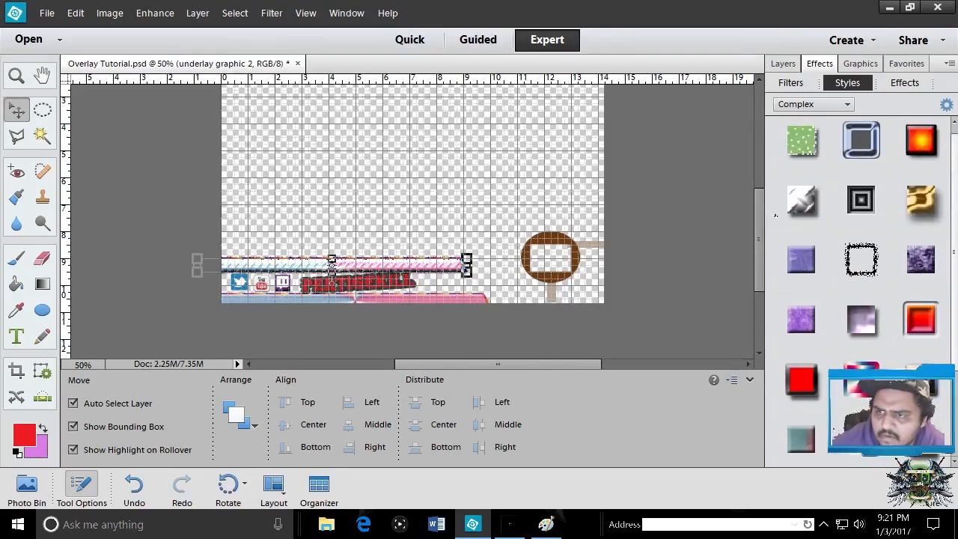
left_click_drag(801, 201, 443, 296)
left_click(663, 187)
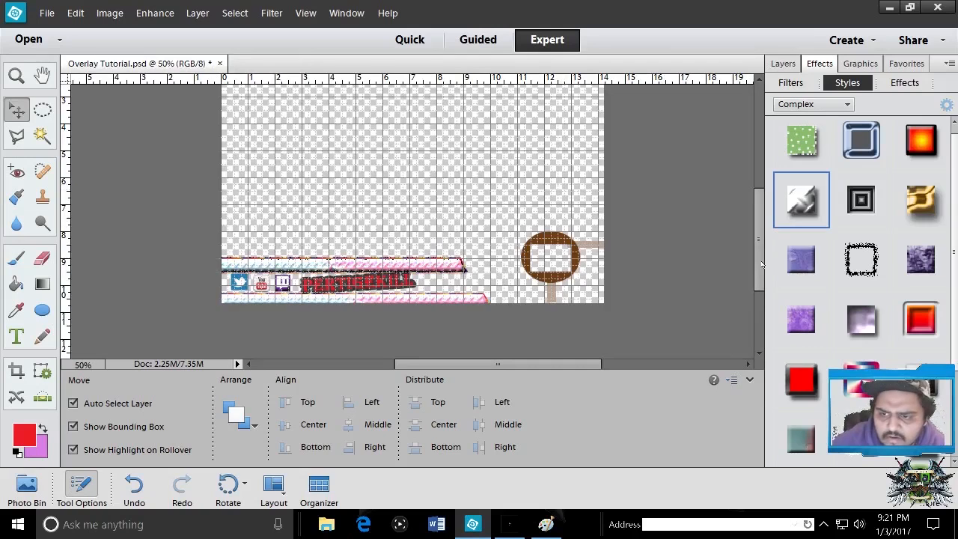
- Apply the Diamond Plate style to the round brown camera frame and deselect it
scroll(760, 261, "up", 5)
scroll(767, 266, "down", 5)
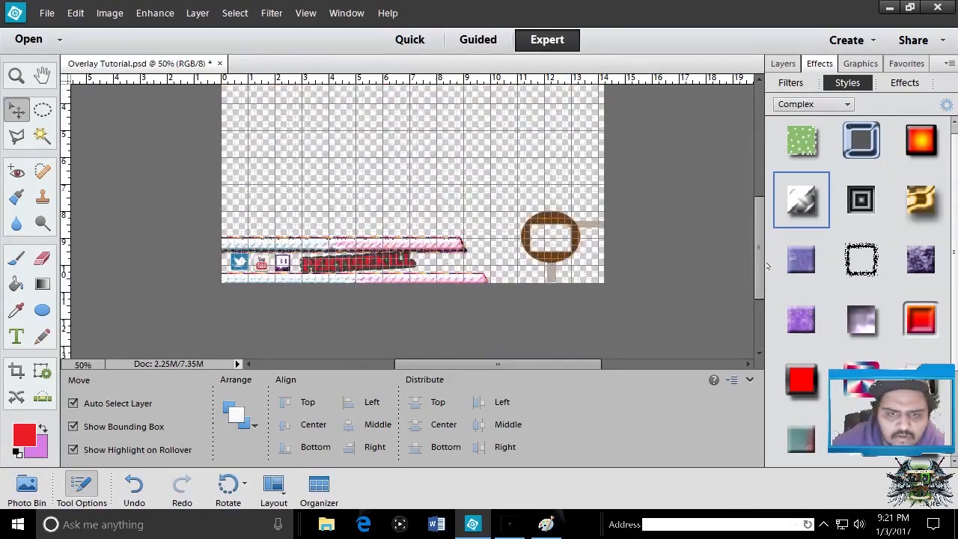
scroll(767, 266, "up", 1)
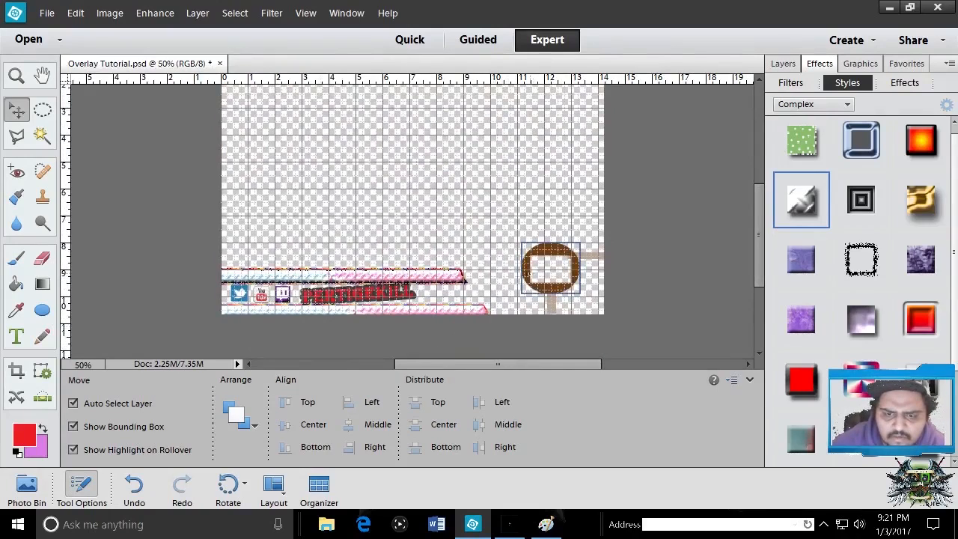
left_click(527, 275)
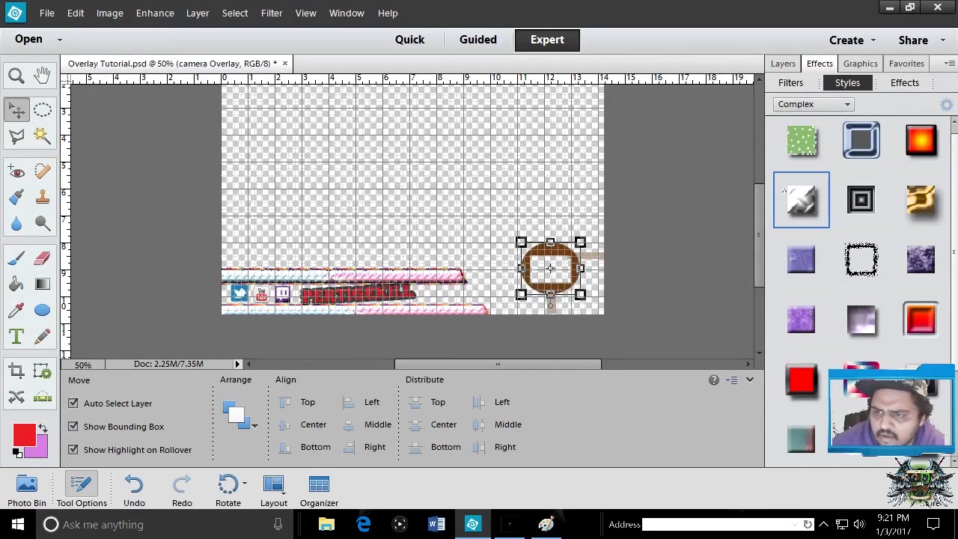
left_click_drag(800, 196, 545, 252)
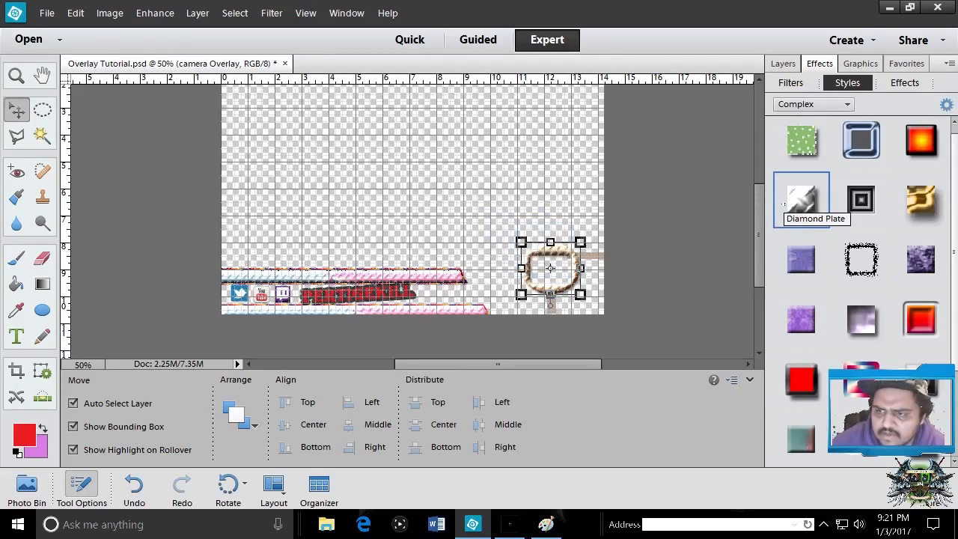
left_click(642, 272)
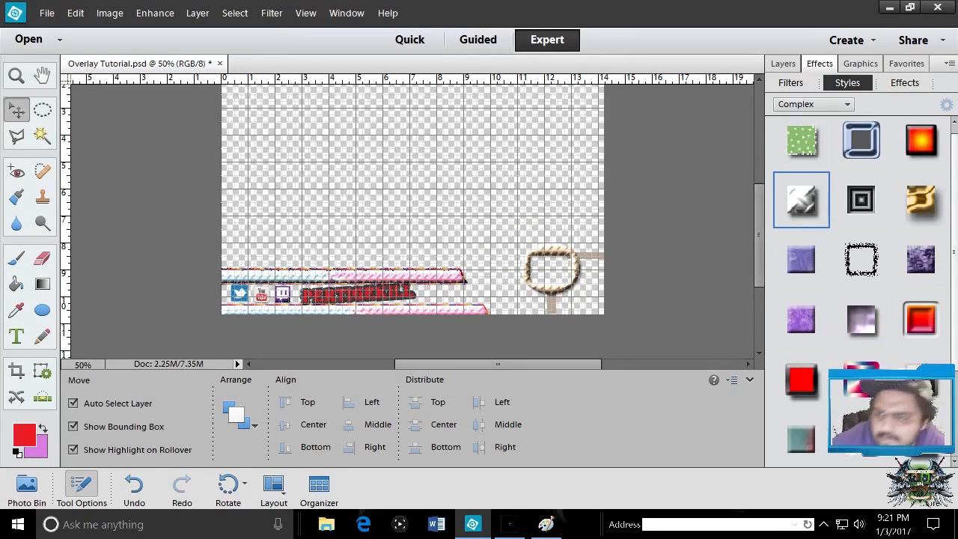
- Apply the rough black outline style to the vertical post below the camera frame
left_click_drag(860, 259, 550, 305)
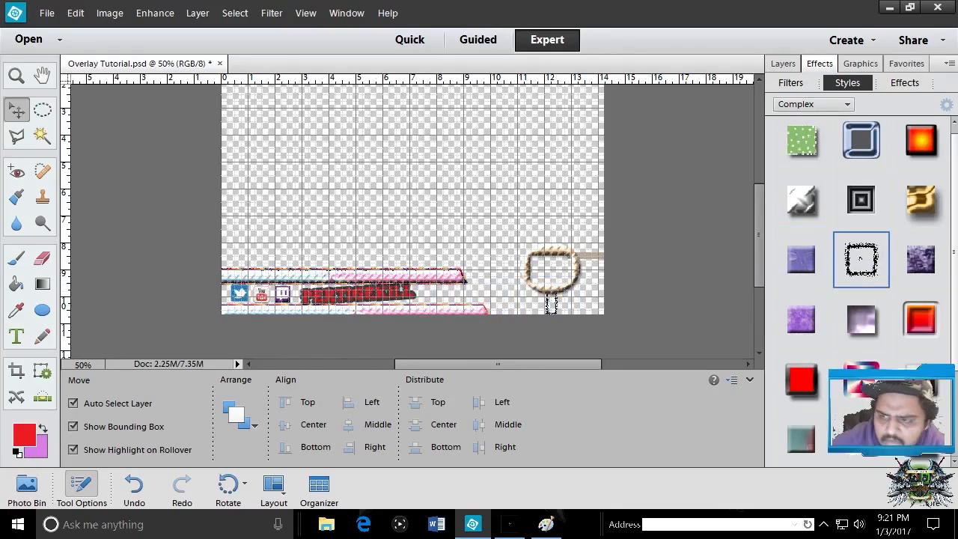
- Apply the rough black outline, purple and black Complex styles to the camera frame's horizontal post, and the black style to its vertical post
left_click_drag(860, 258, 582, 253)
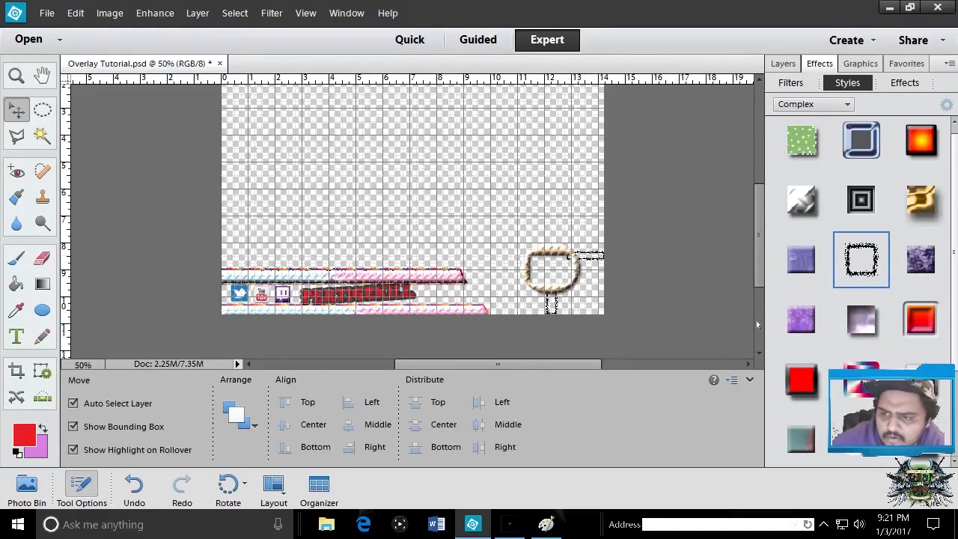
left_click_drag(798, 320, 581, 254)
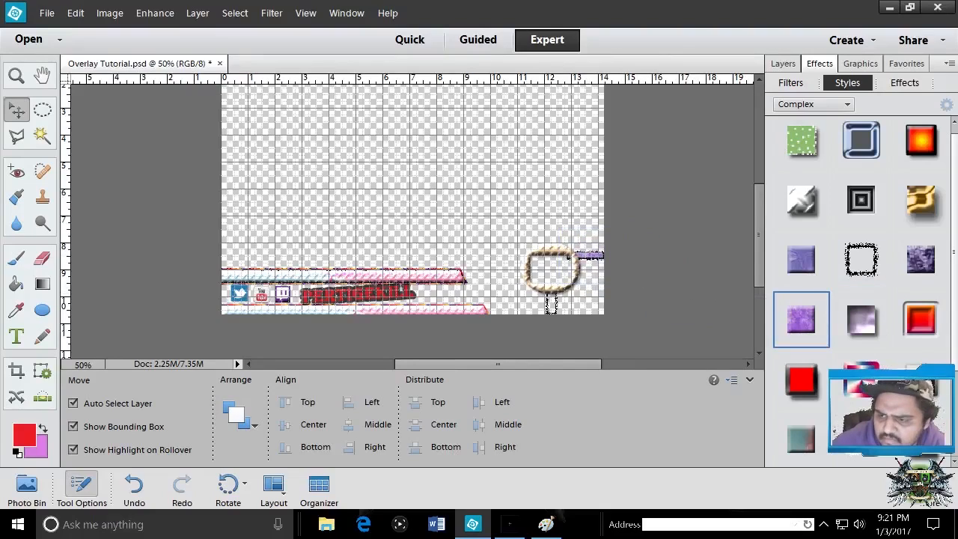
left_click_drag(920, 378, 582, 254)
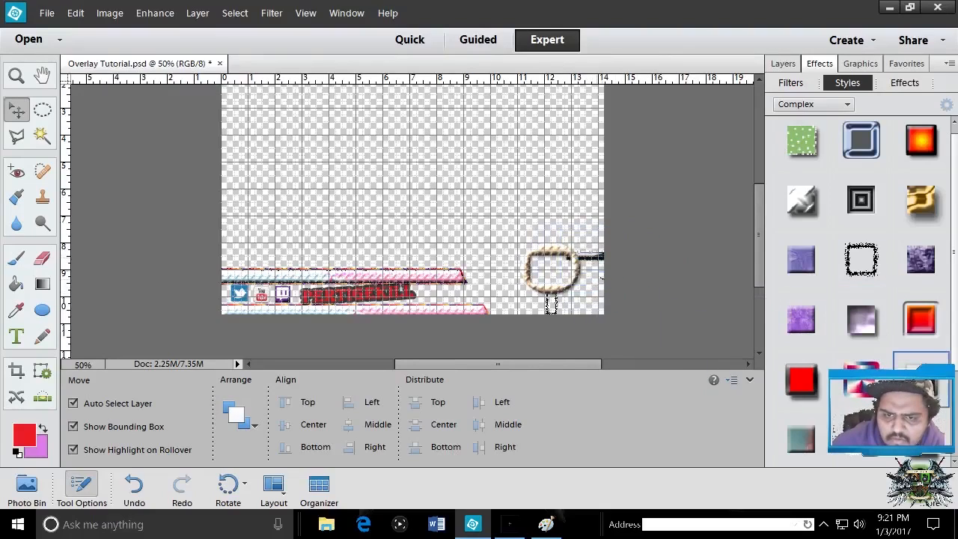
left_click_drag(920, 378, 550, 305)
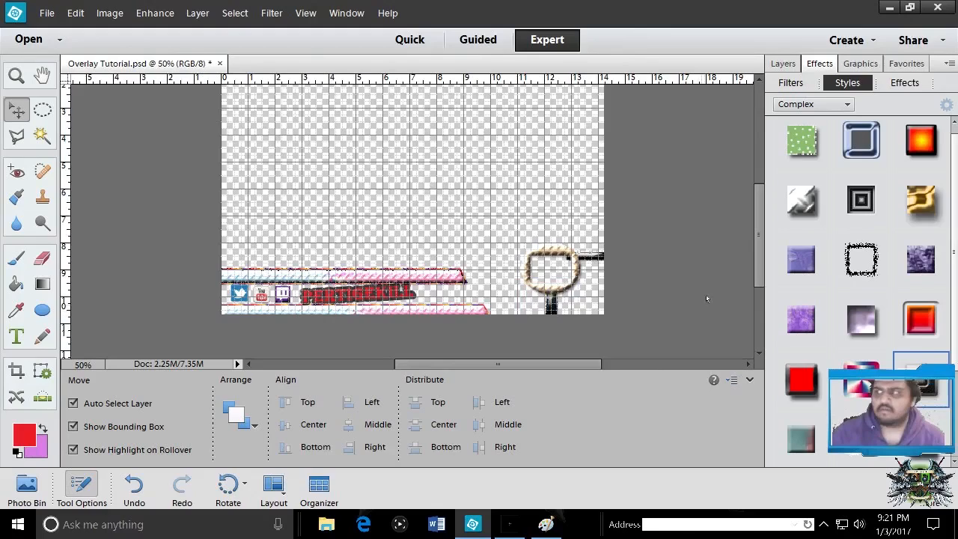
- Shrink the horizontal post and move it below the camera frame, beside the vertical post
scroll(558, 274, "left", 2)
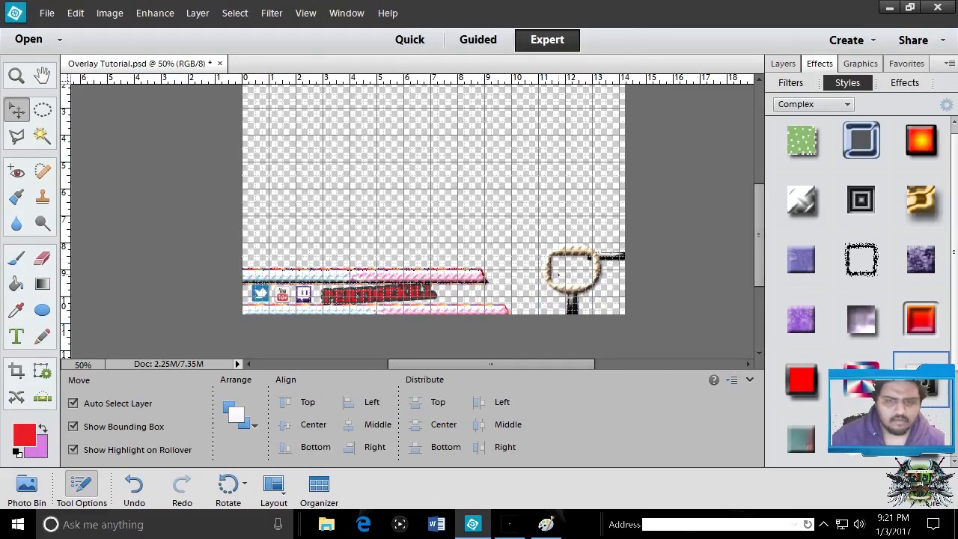
left_click(88, 363)
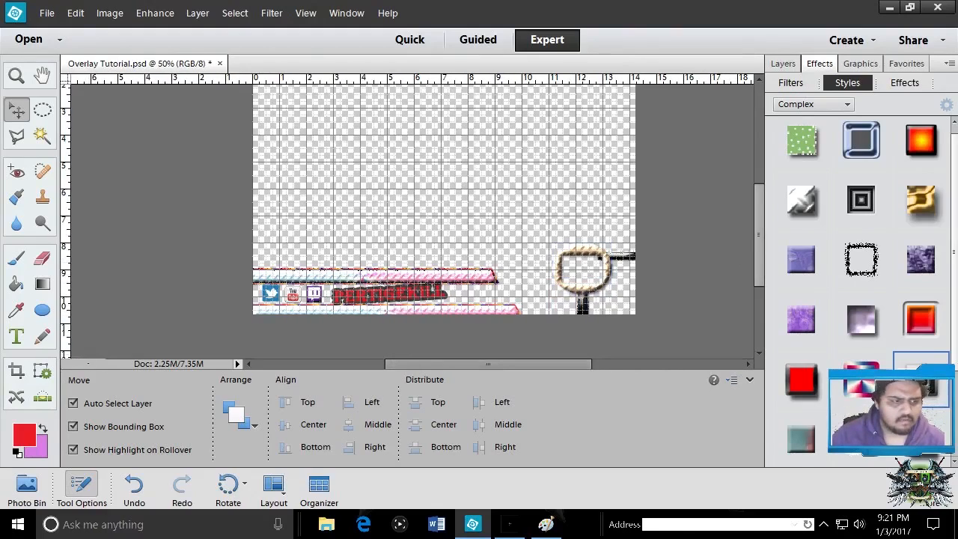
type("70")
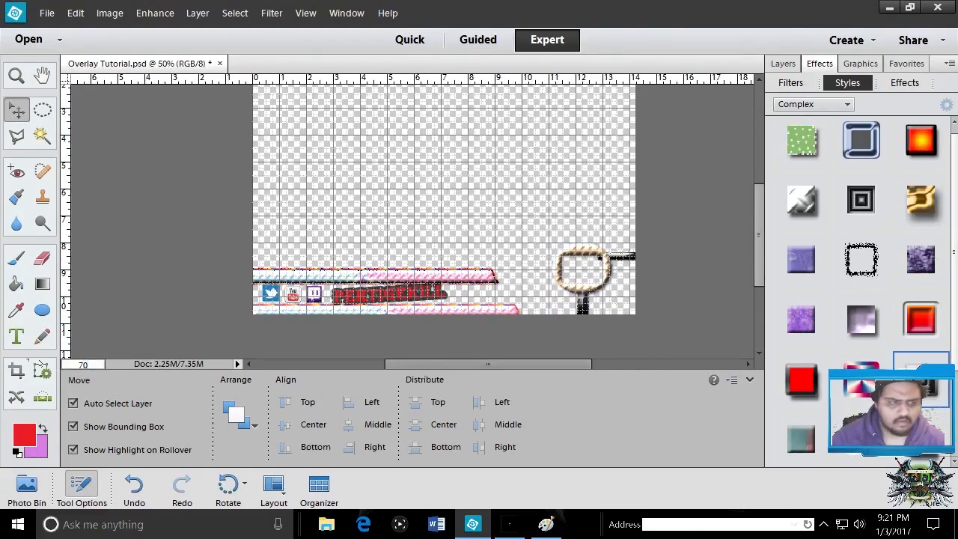
key("Return")
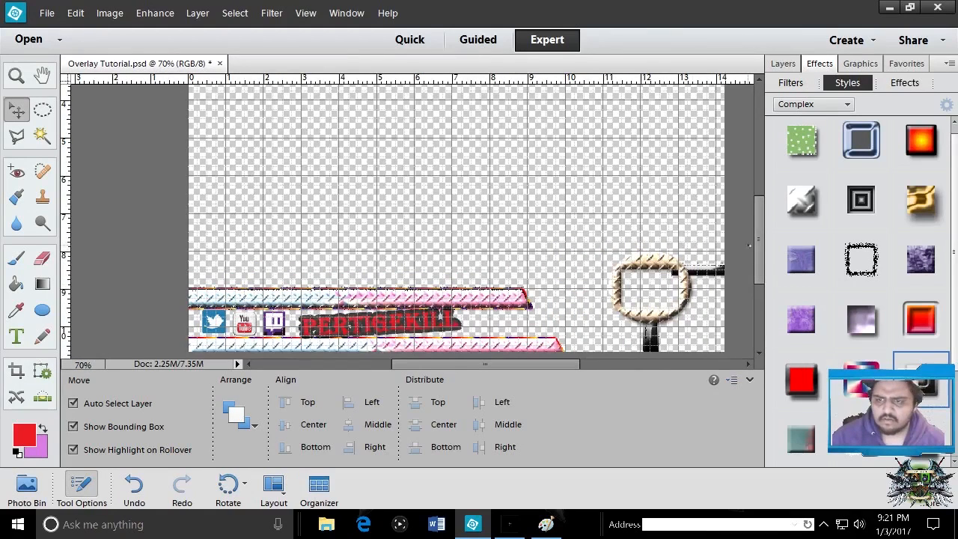
left_click(698, 271)
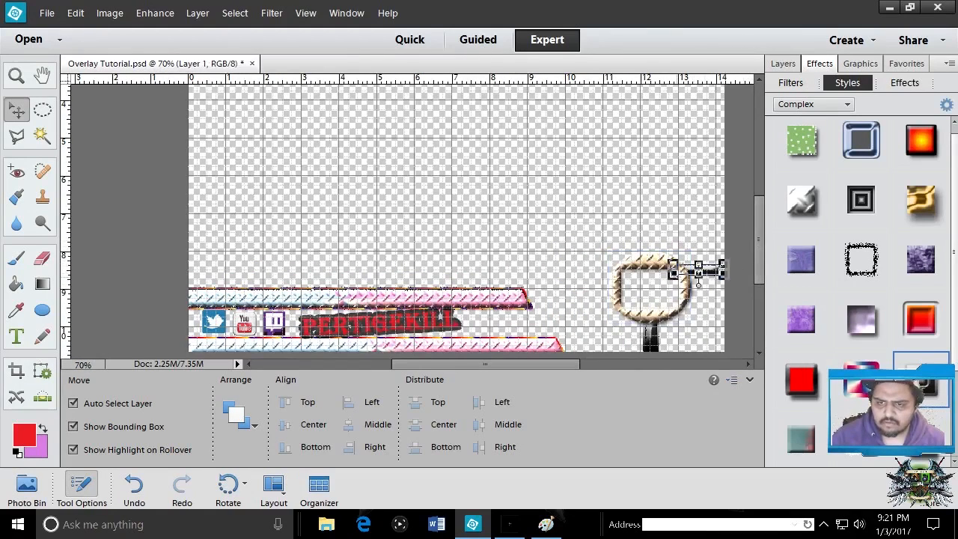
left_click_drag(673, 271, 685, 269)
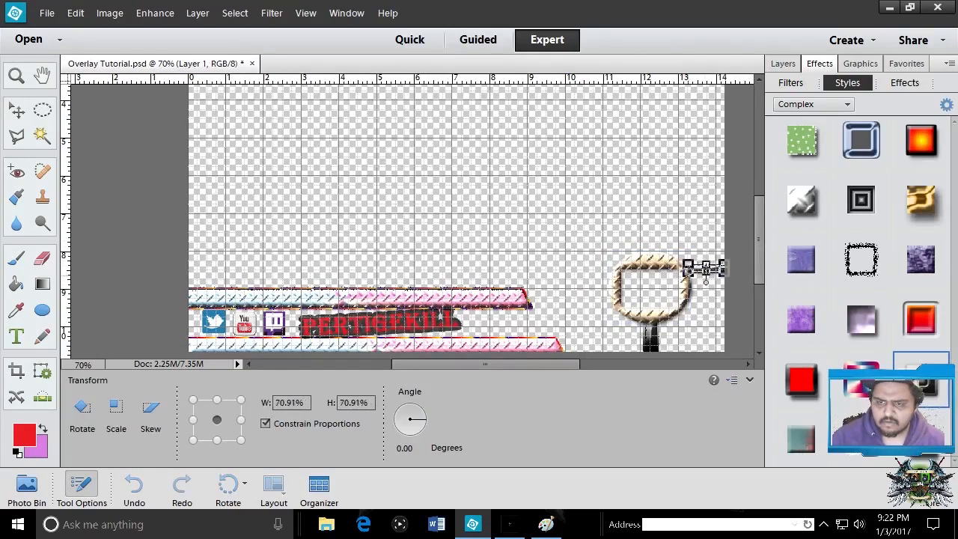
left_click_drag(686, 270, 685, 270)
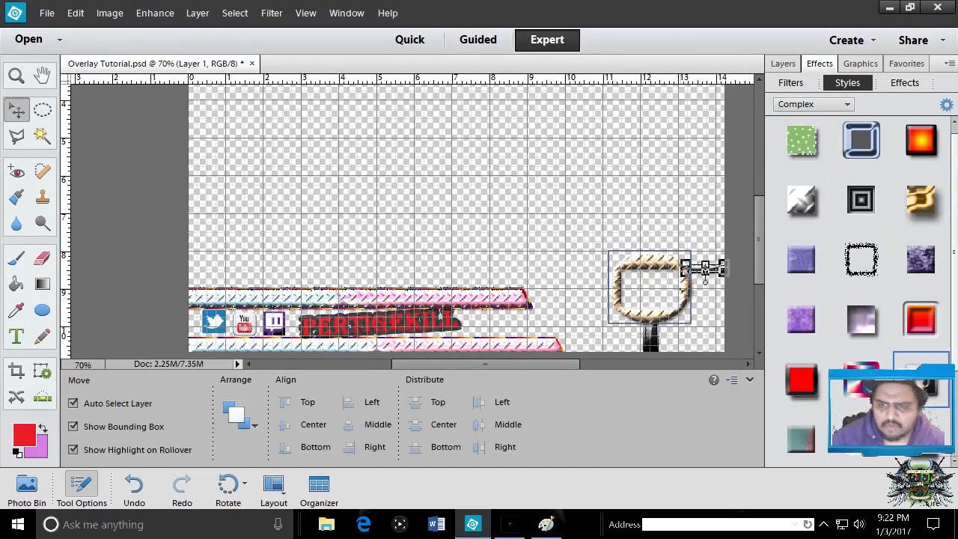
left_click(697, 293)
left_click_drag(704, 269, 697, 330)
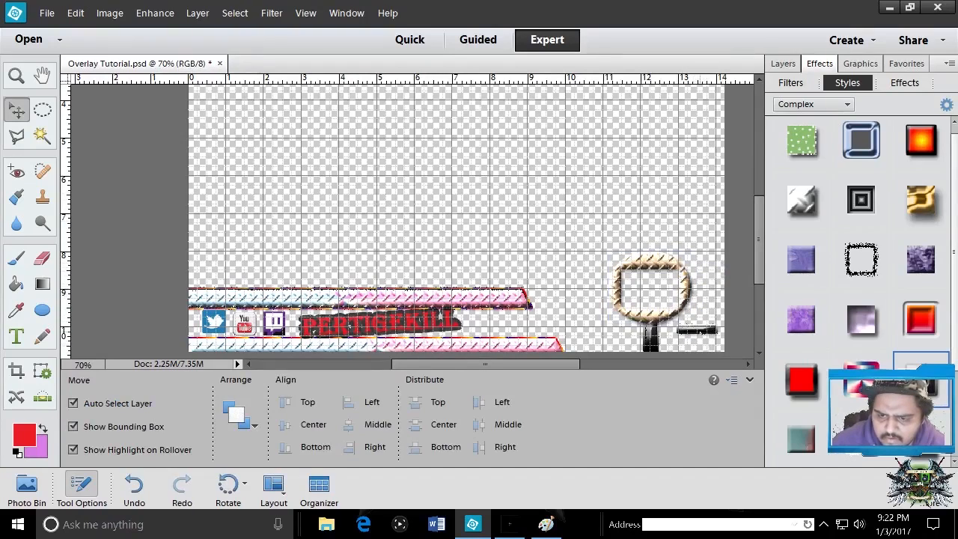
- Scale the vertical post below the camera frame proportionally to about 71% and deselect it
left_click(653, 350)
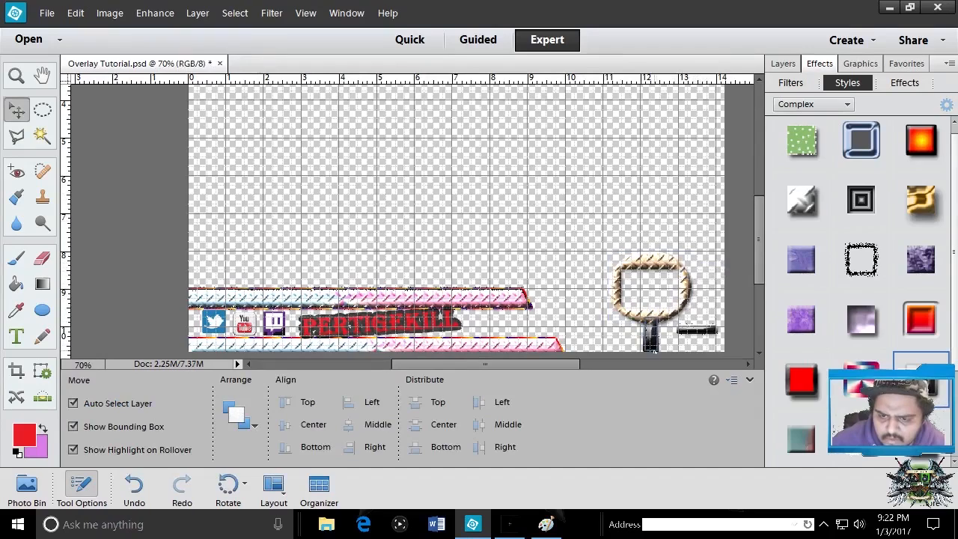
left_click(652, 346)
left_click_drag(660, 349, 658, 345)
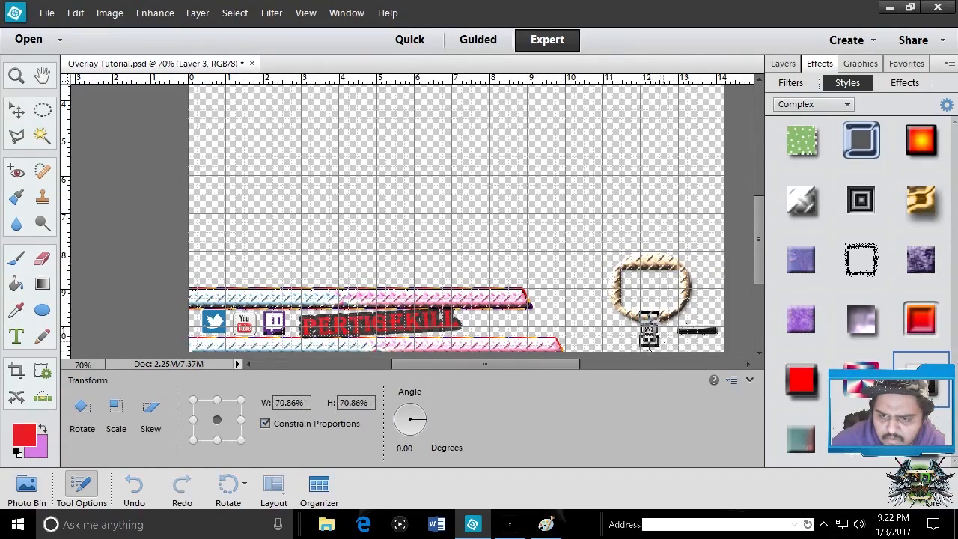
key("Return")
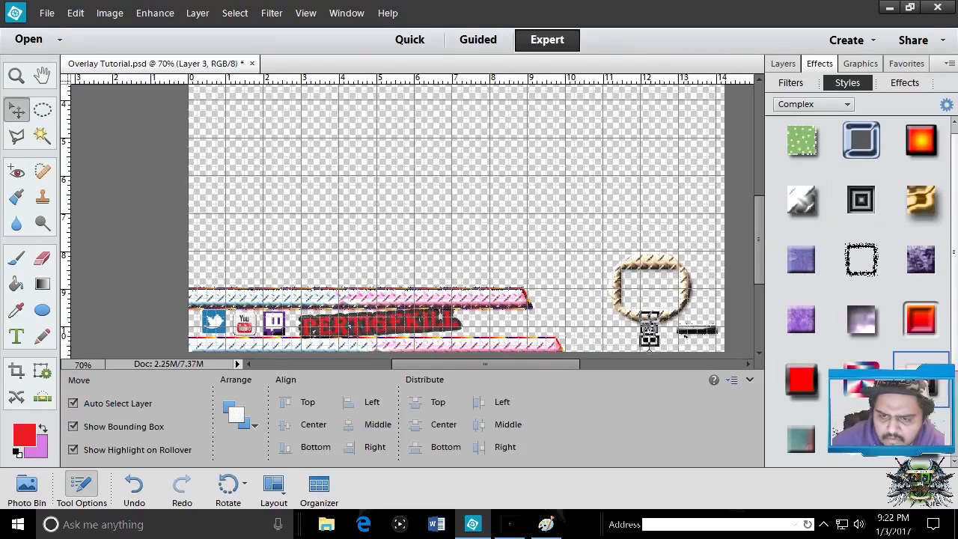
left_click(726, 290)
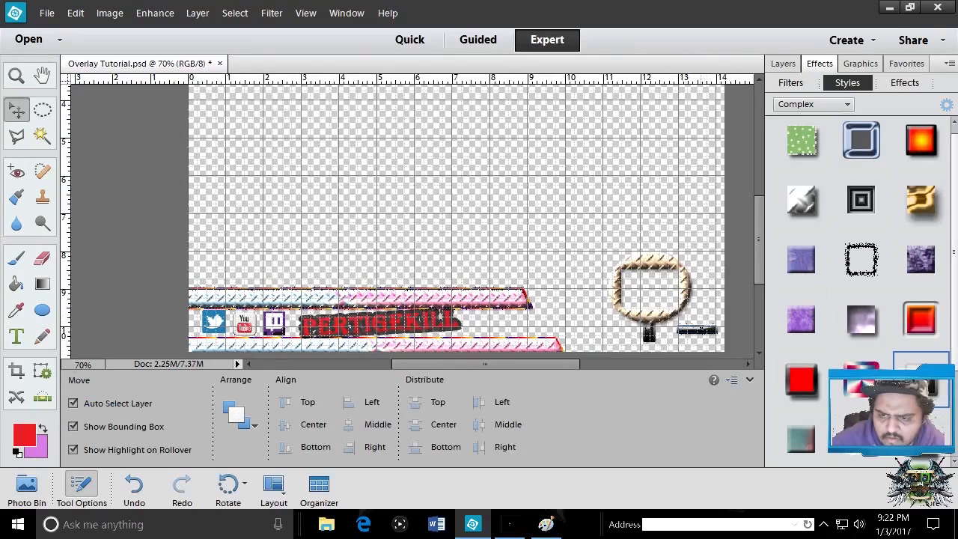
- Enlarge the horizontal post to reach the canvas edge and meet the vertical post, then stretch the vertical post to about 147% width and 107% height
mouse_move(695, 329)
left_mouse_down()
mouse_move(668, 338)
mouse_move(722, 333)
mouse_move(706, 334)
left_mouse_up()
left_click(669, 342)
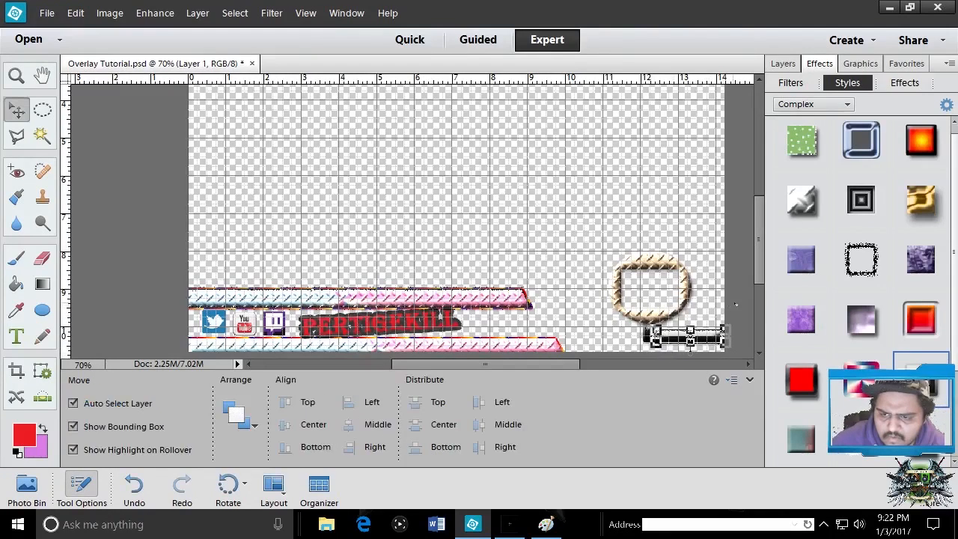
left_click(648, 326)
left_click(650, 329)
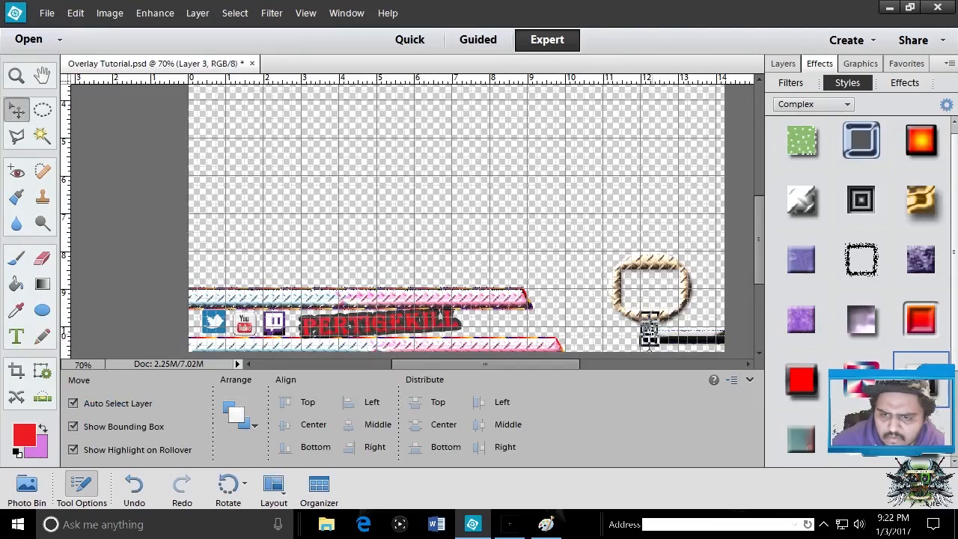
left_click_drag(650, 342, 636, 330)
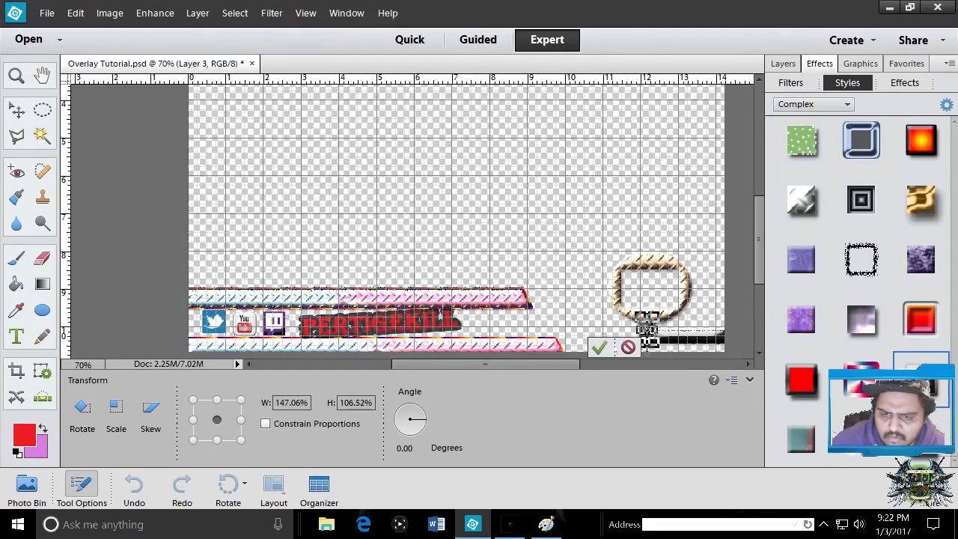
left_click(598, 346)
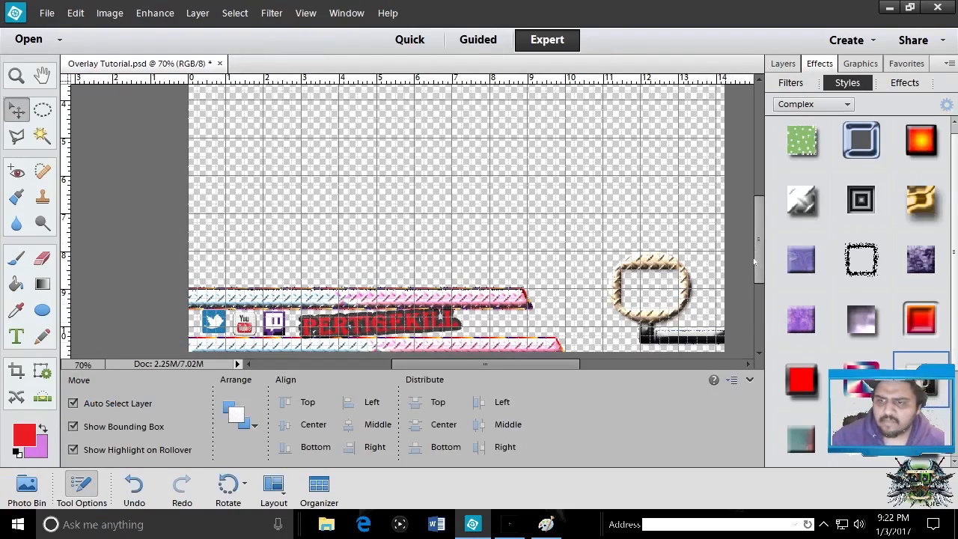
- Apply the Diamond Plate style to the horizontal post and the vertical post below the camera frame
left_click_drag(755, 261, 760, 183)
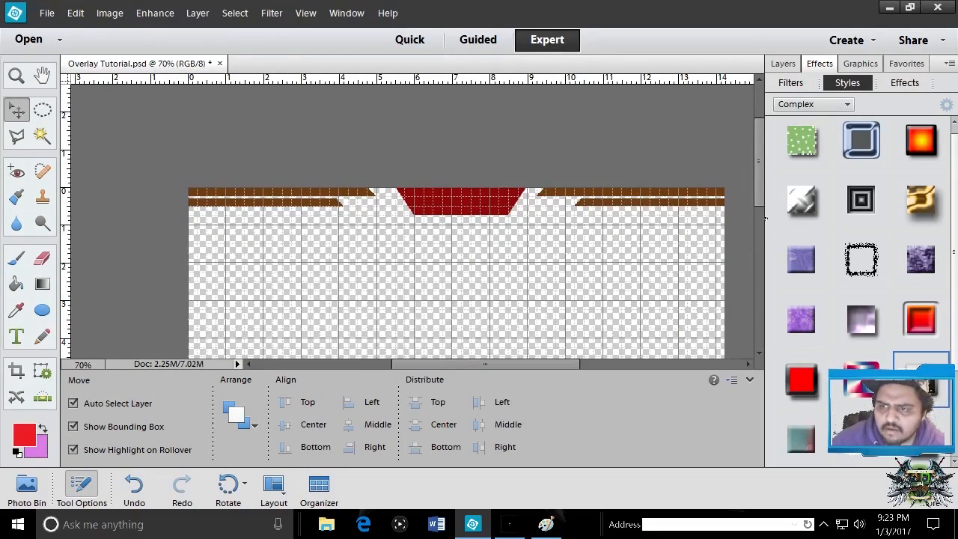
left_click_drag(759, 213, 756, 283)
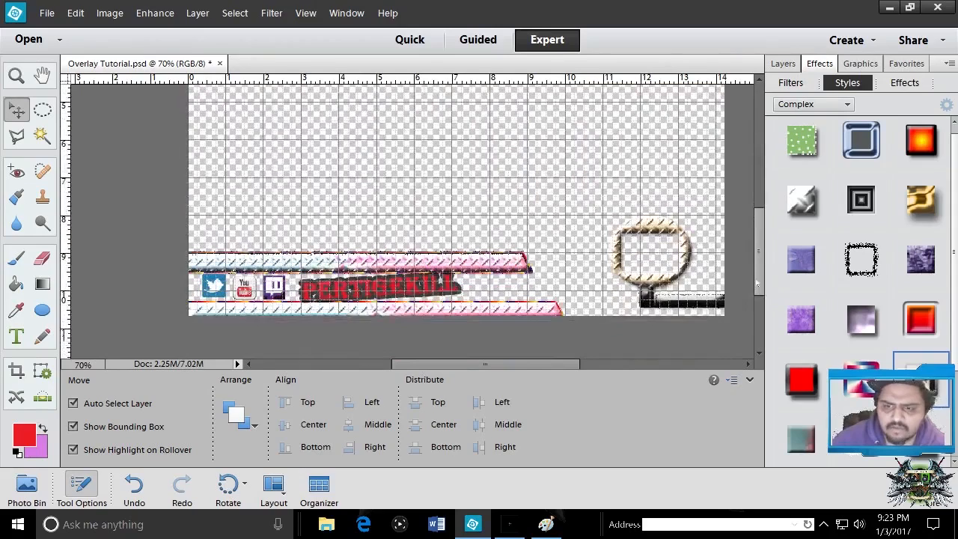
left_click_drag(800, 200, 711, 299)
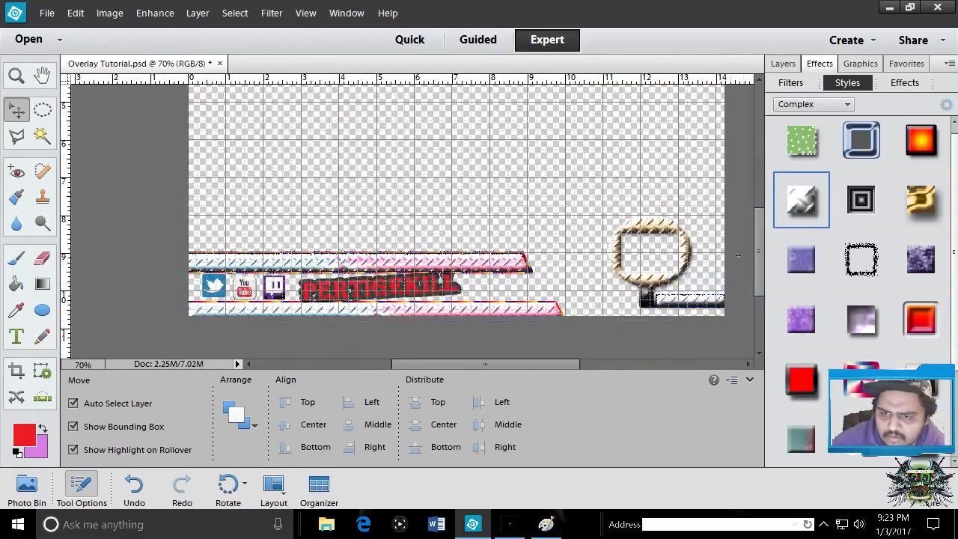
left_click_drag(793, 203, 647, 301)
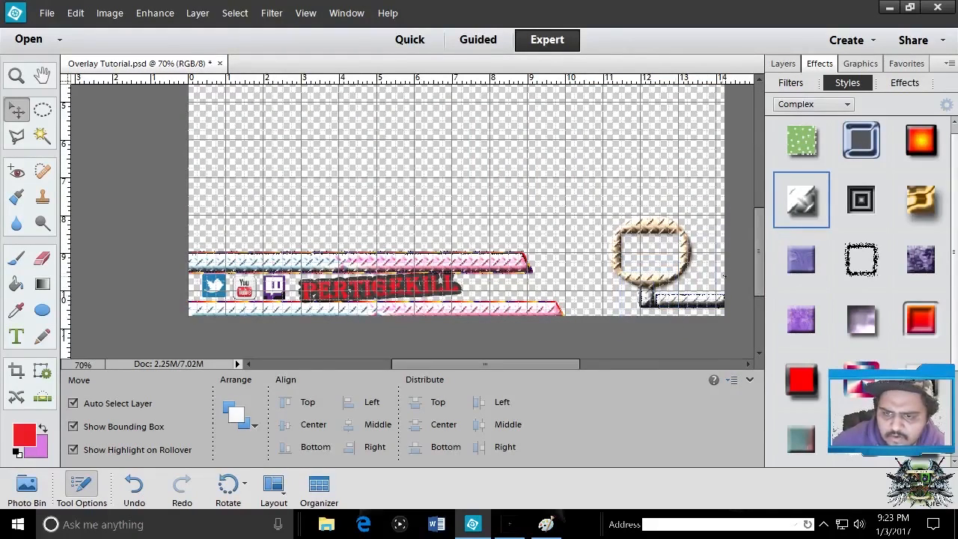
- Apply the Diamond Plate style to all four brown bars on both sides of the red shape along the canvas's upper edge
left_click_drag(753, 250, 752, 119)
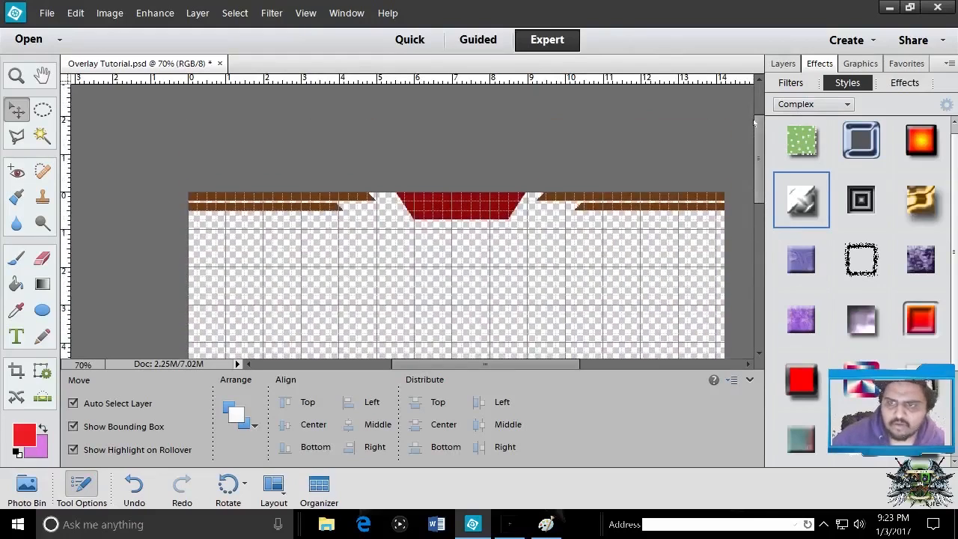
left_click_drag(804, 208, 637, 196)
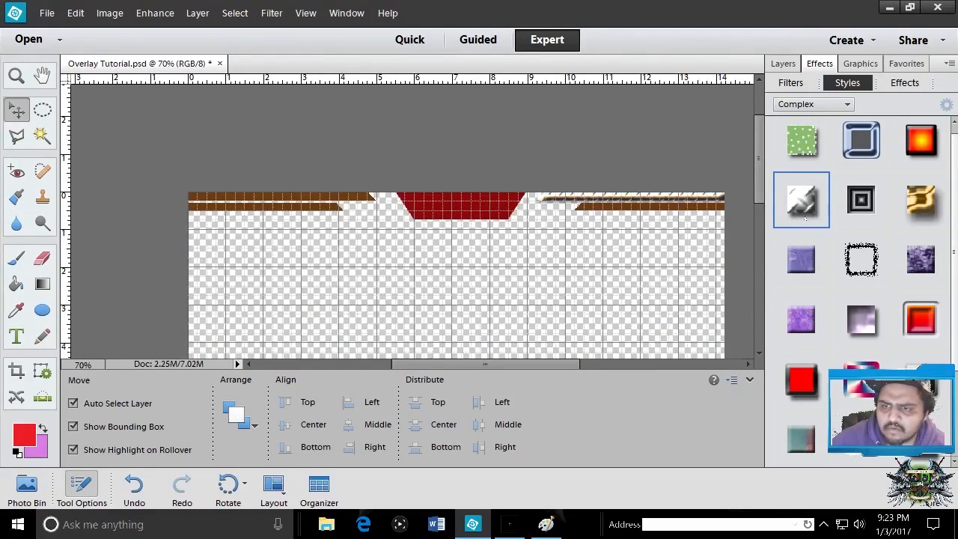
left_click_drag(803, 206, 685, 207)
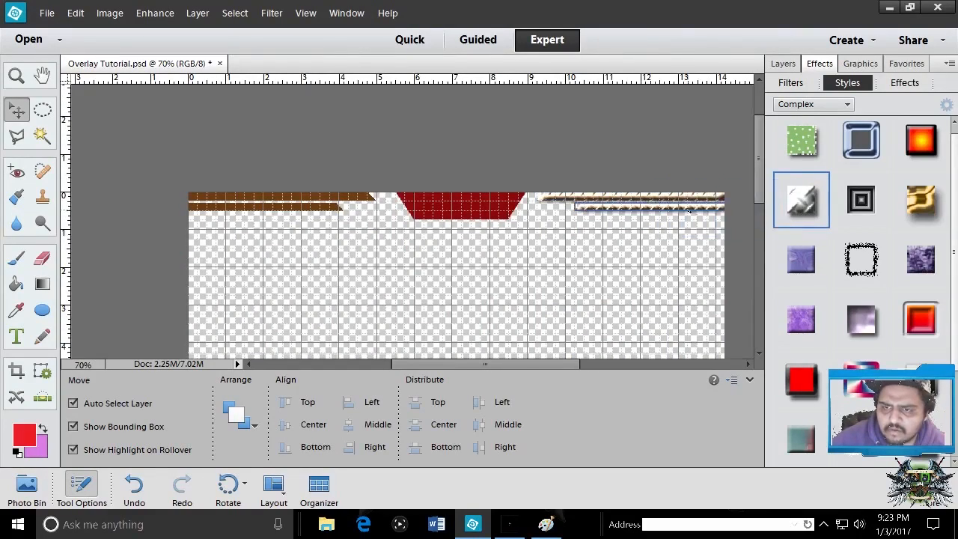
left_click_drag(803, 198, 255, 197)
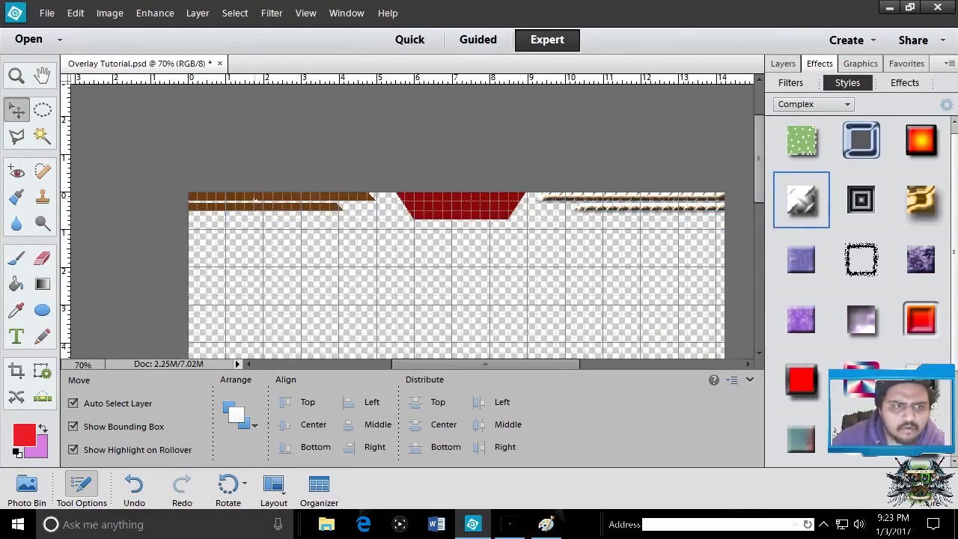
left_click_drag(799, 199, 227, 209)
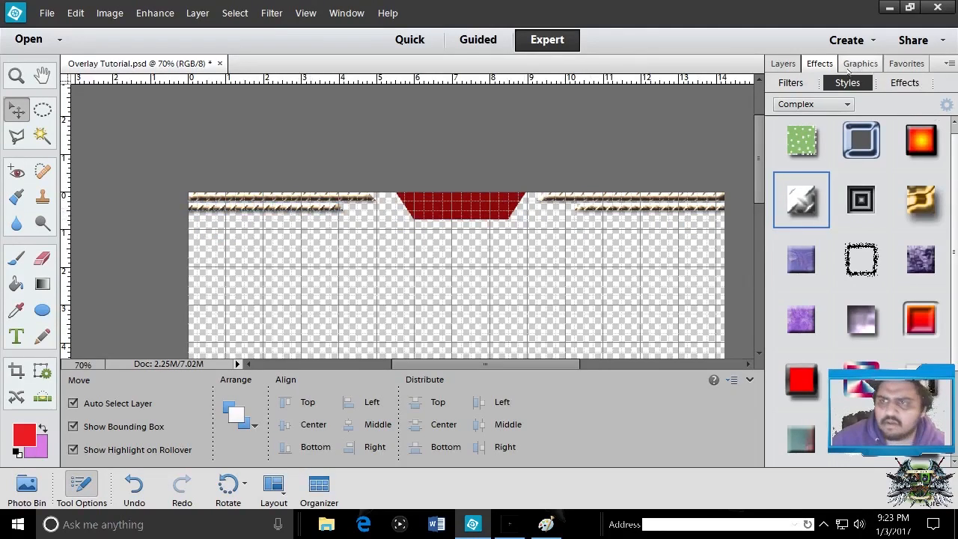
- Add a new layer above the pertigekill text layer and name it "overlay underline"
left_click(783, 63)
left_click(777, 83)
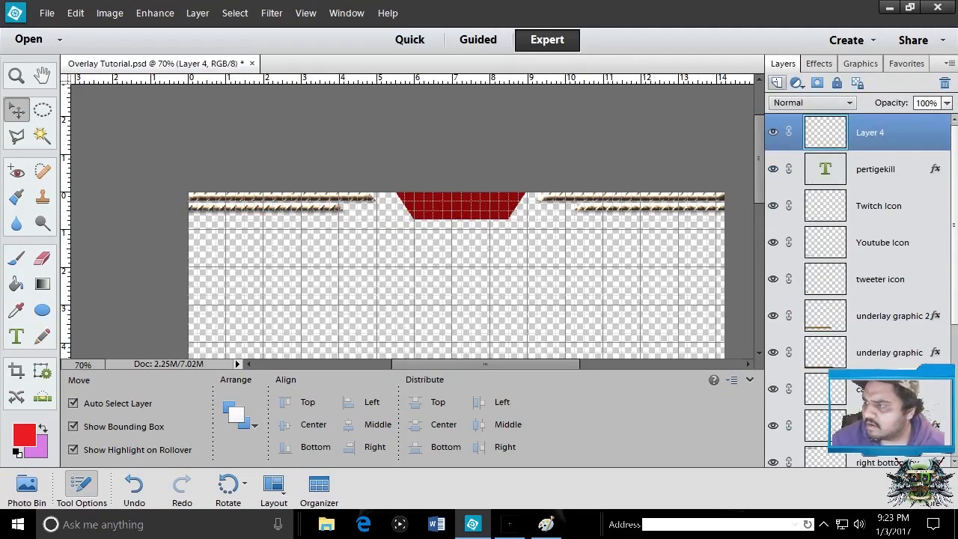
double_click(876, 132)
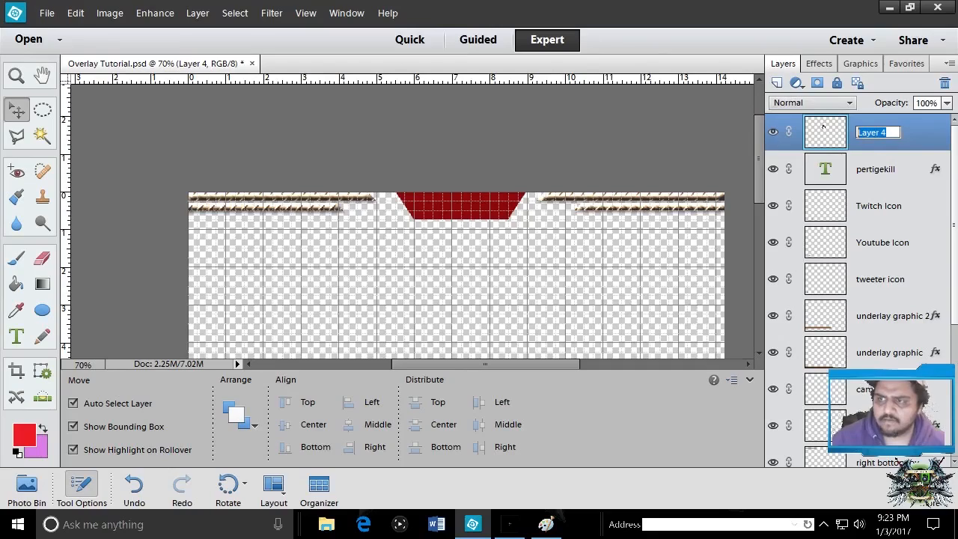
type("overl")
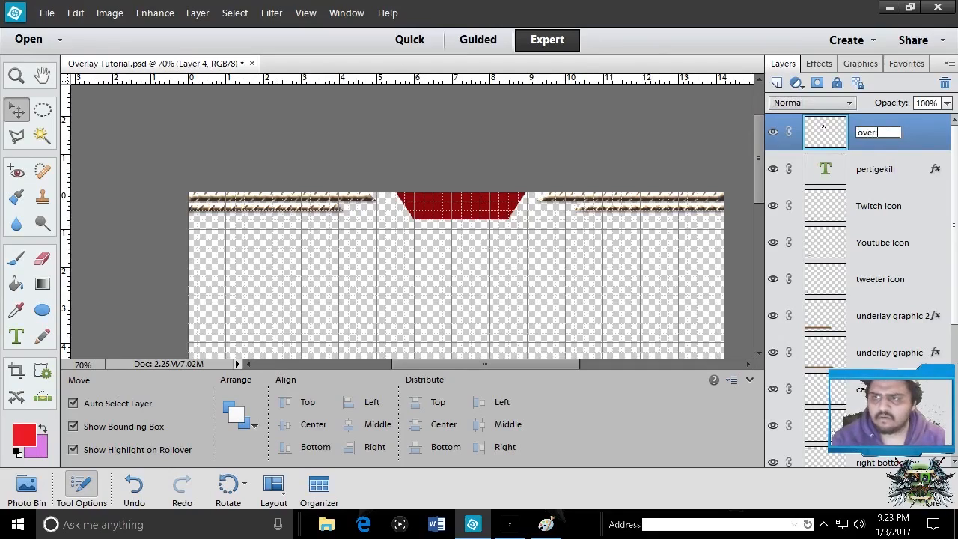
type("ay underline")
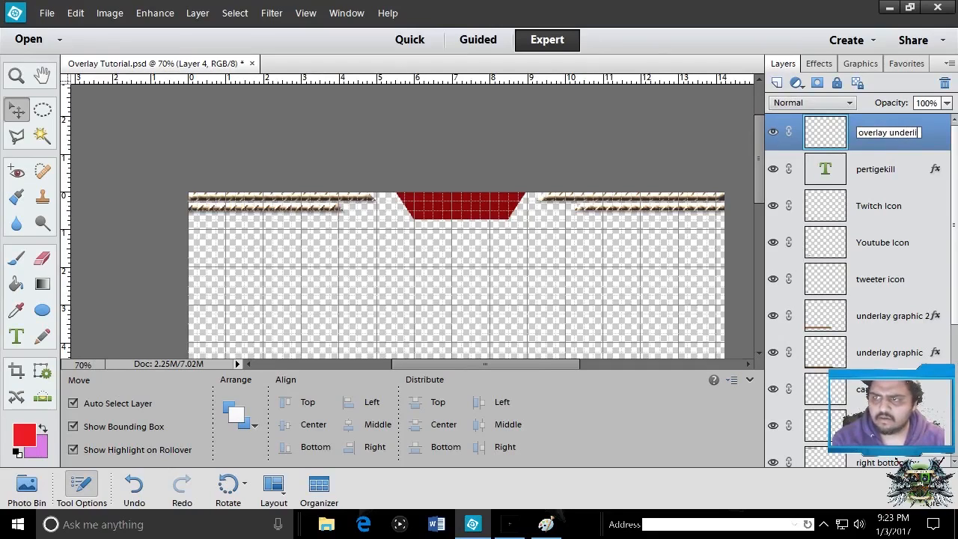
key("Return")
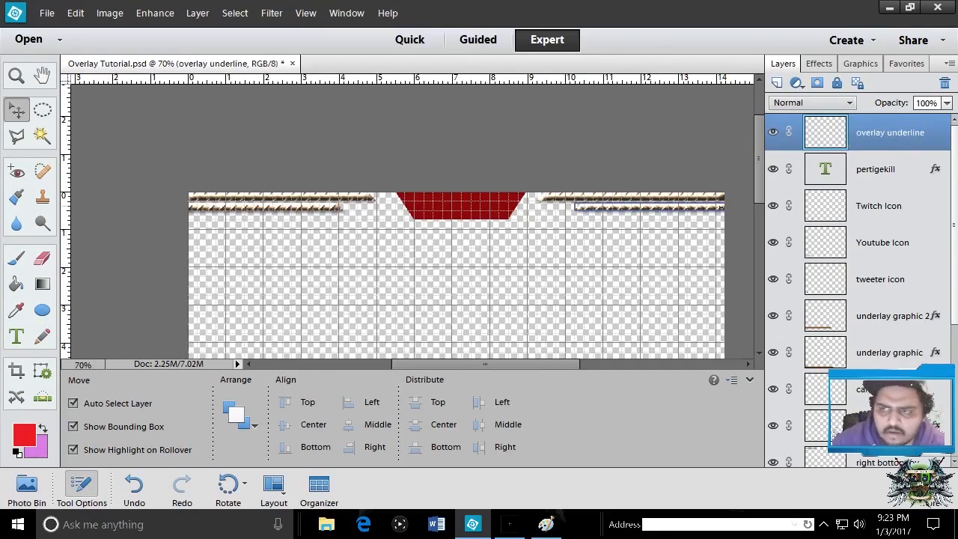
left_click(694, 196)
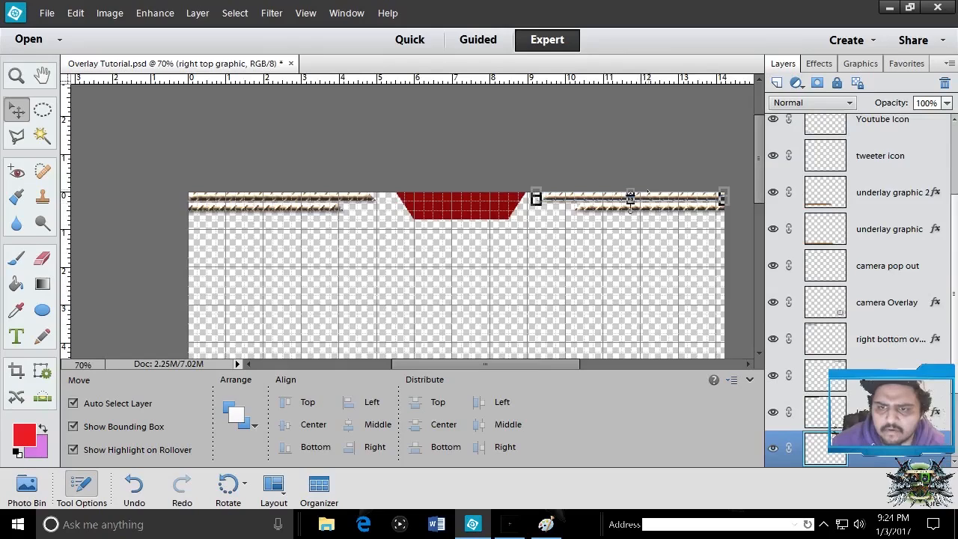
right_click(648, 199)
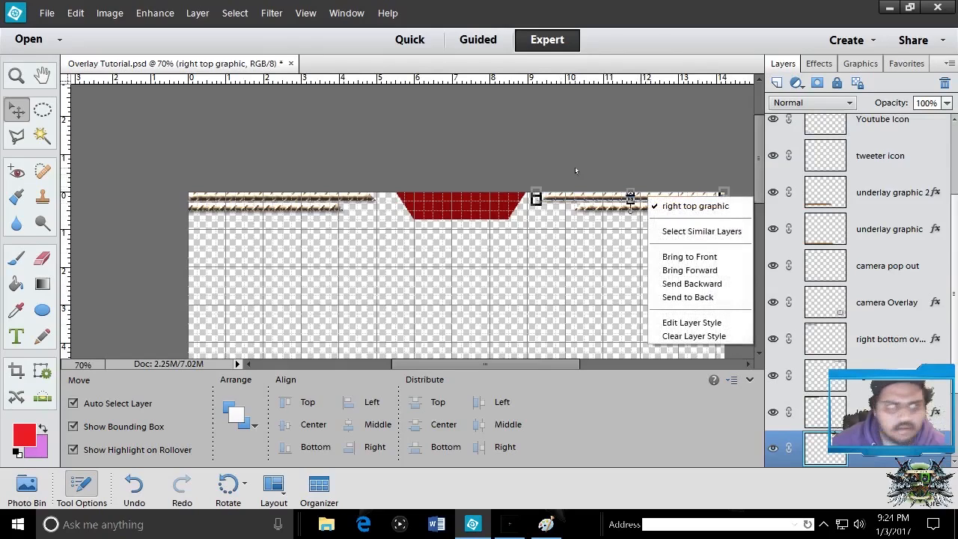
left_click(468, 172)
left_click(648, 117)
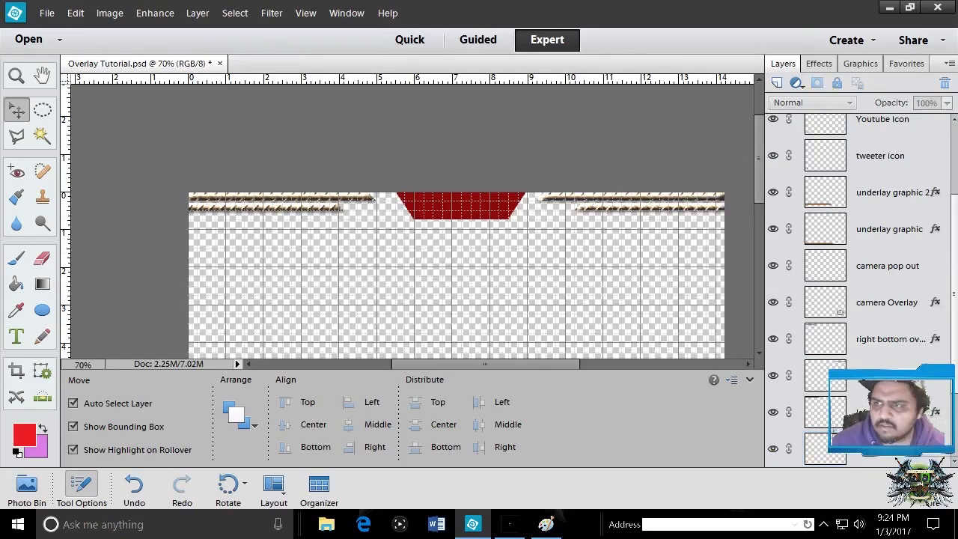
scroll(952, 221, "up", 3)
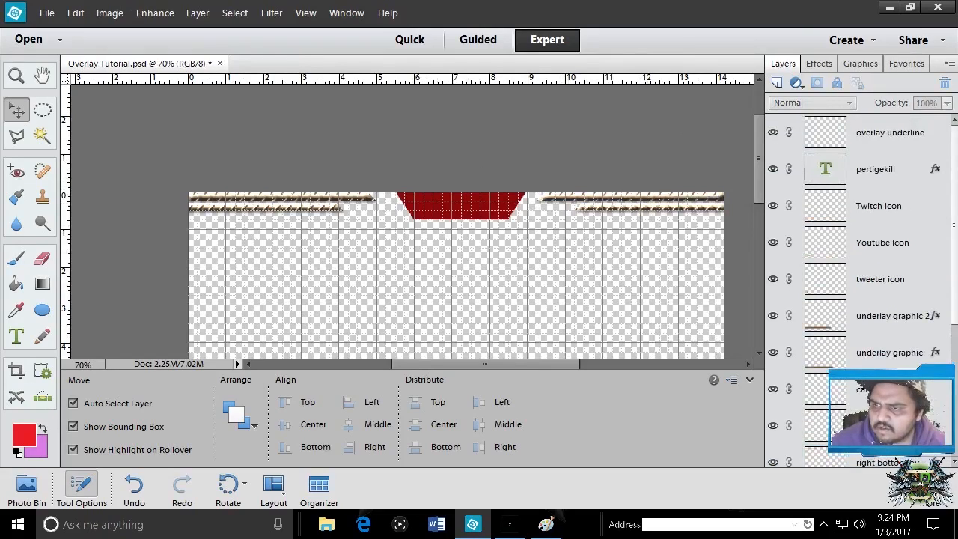
- On the overlay underline layer, outline a thin angled-end bar just below the red shape with the Polygonal Lasso, spanning about 2 to 13 on the ruler
left_click(872, 133)
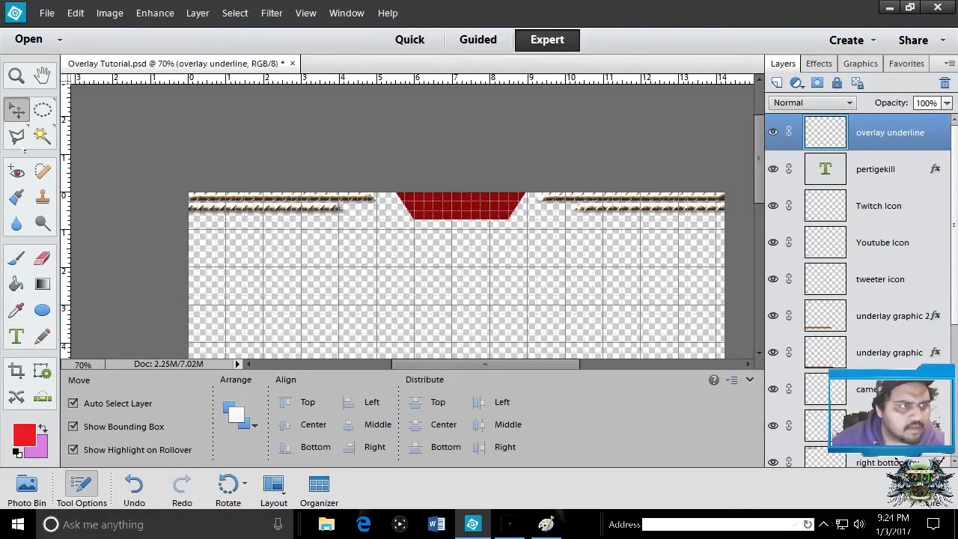
left_click(20, 139)
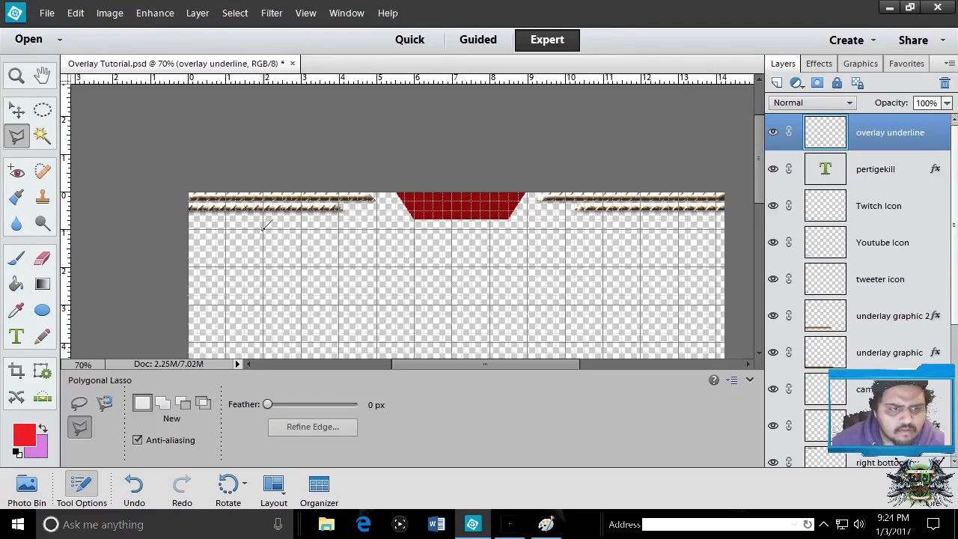
left_click(264, 226)
key("Escape")
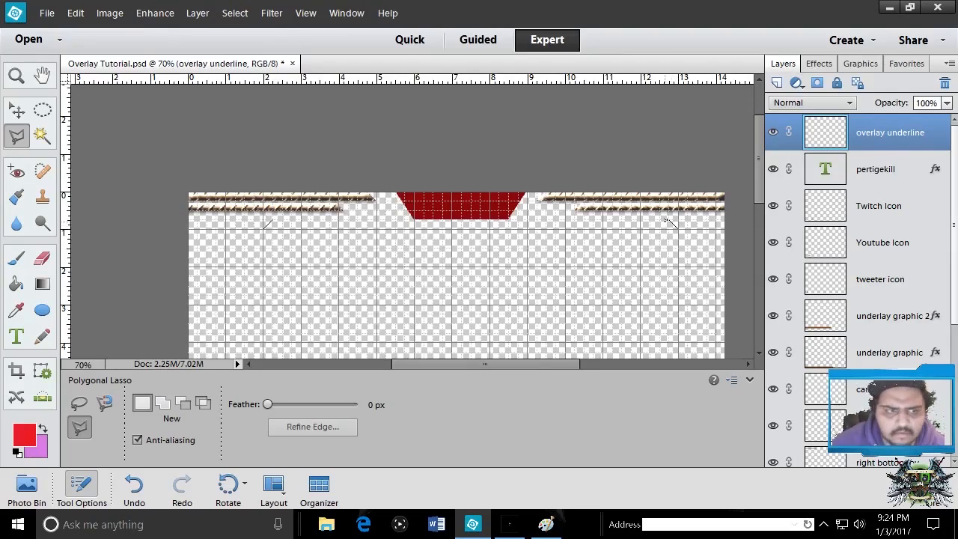
left_click(668, 222)
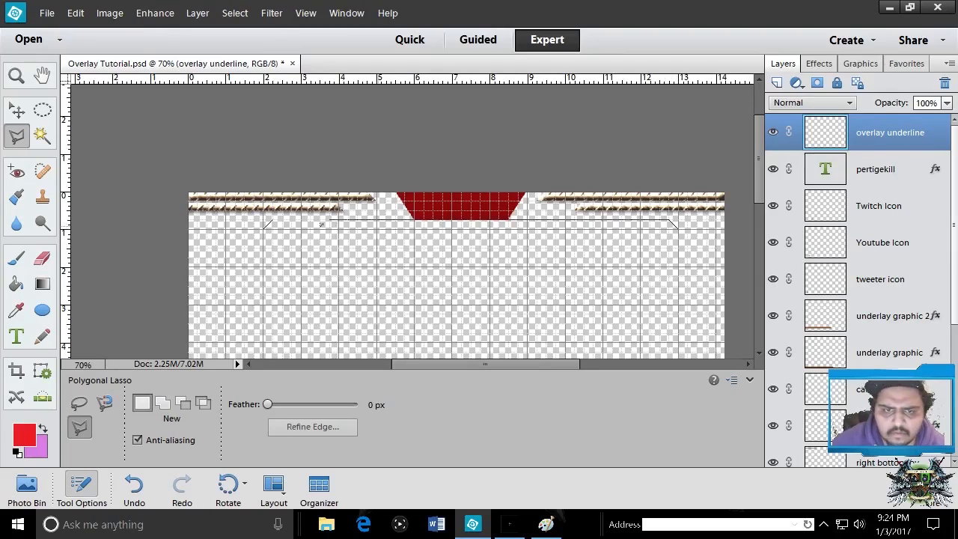
left_click(270, 223)
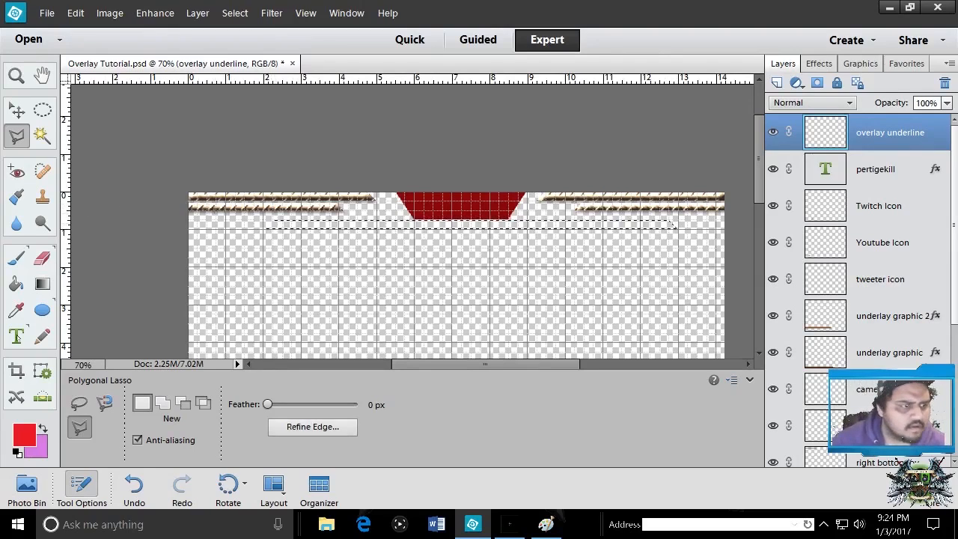
- Fill the bar selection with the red foreground colour and apply the Diamond Plate style to it
left_click(16, 287)
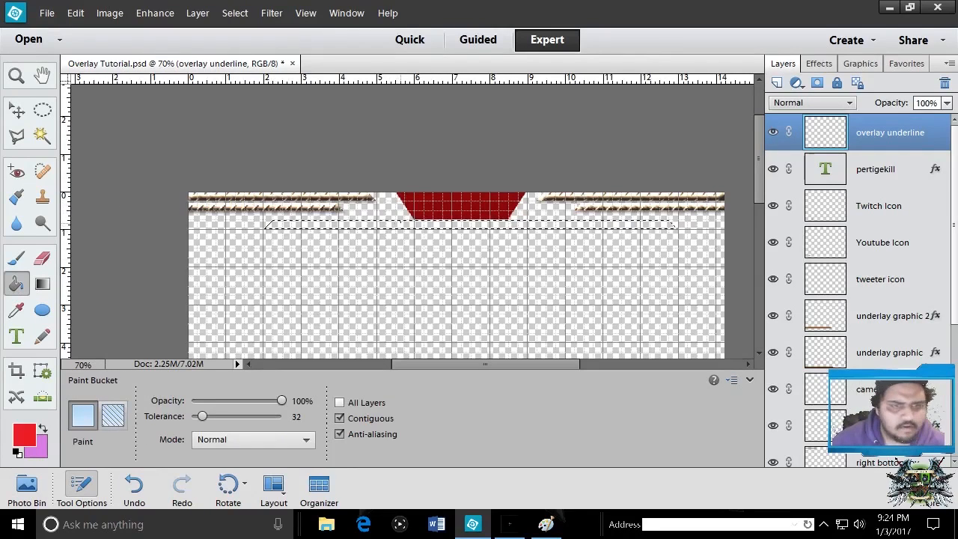
left_click(400, 226)
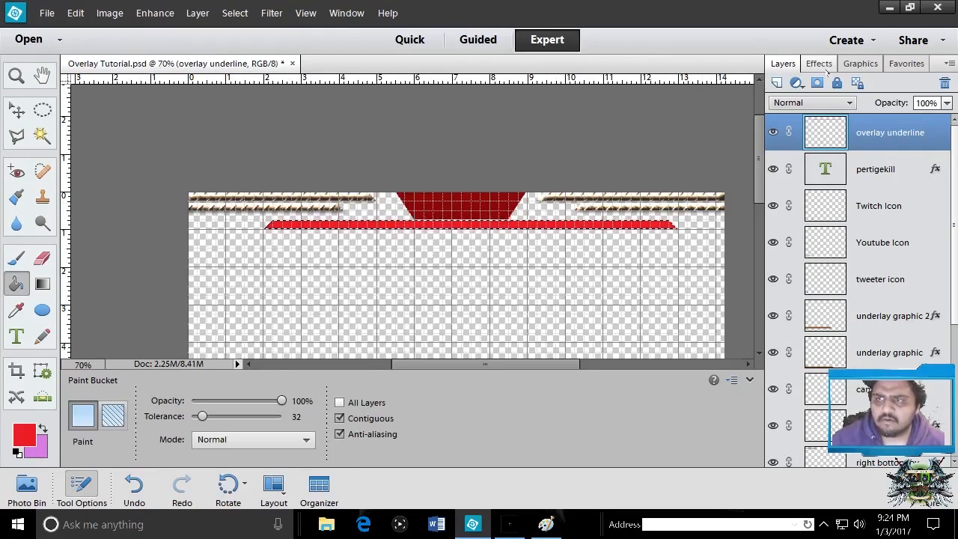
left_click(820, 64)
left_click_drag(801, 199, 529, 228)
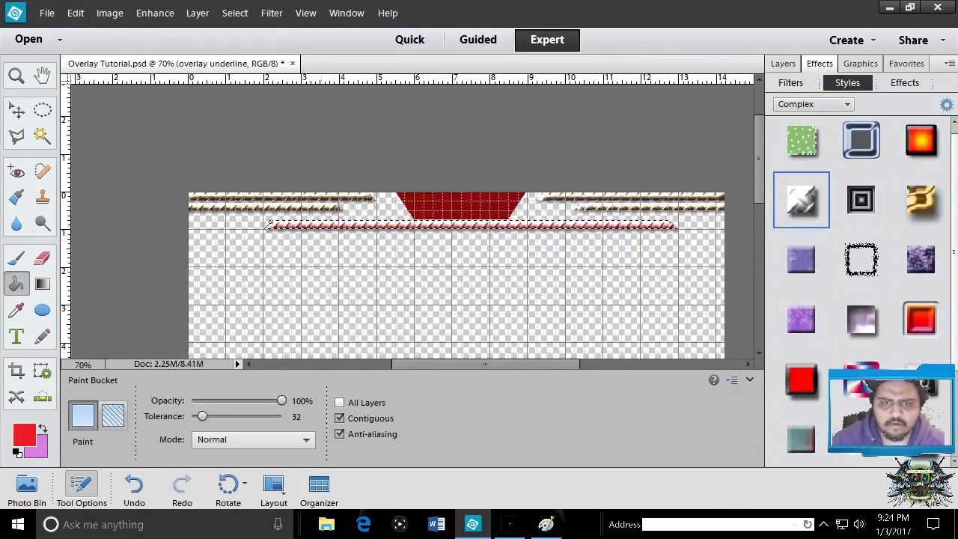
- Shift the underline bar slightly down and to the left beneath the red shape, and apply the Diamond Plate style to the red shape
left_click(18, 112)
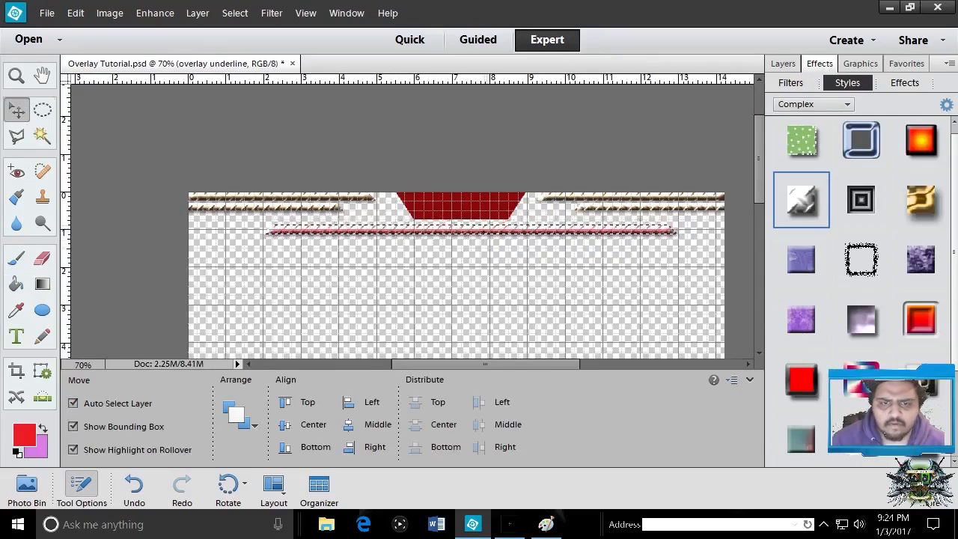
left_click_drag(480, 232, 468, 232)
left_click(682, 232)
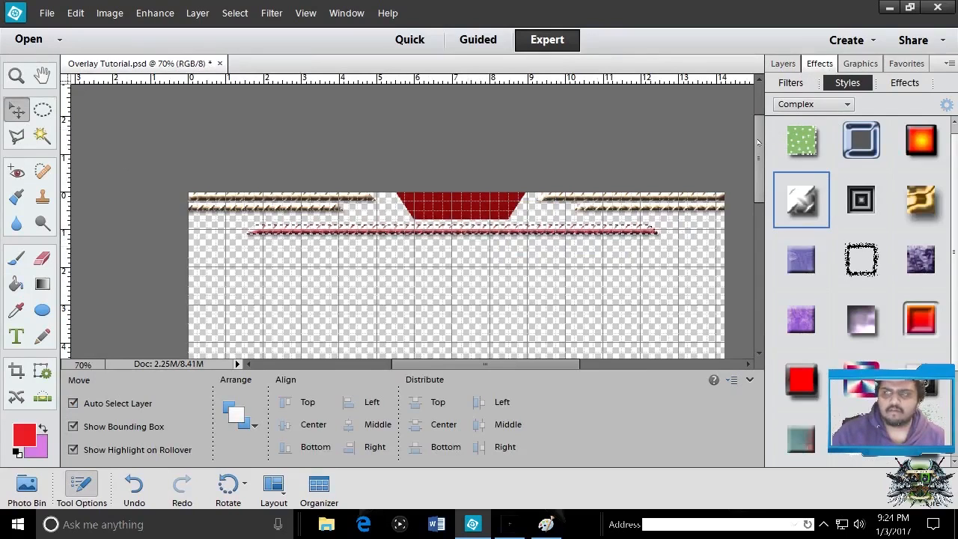
mouse_move(758, 142)
left_mouse_down()
mouse_move(757, 184)
mouse_move(754, 140)
left_mouse_up()
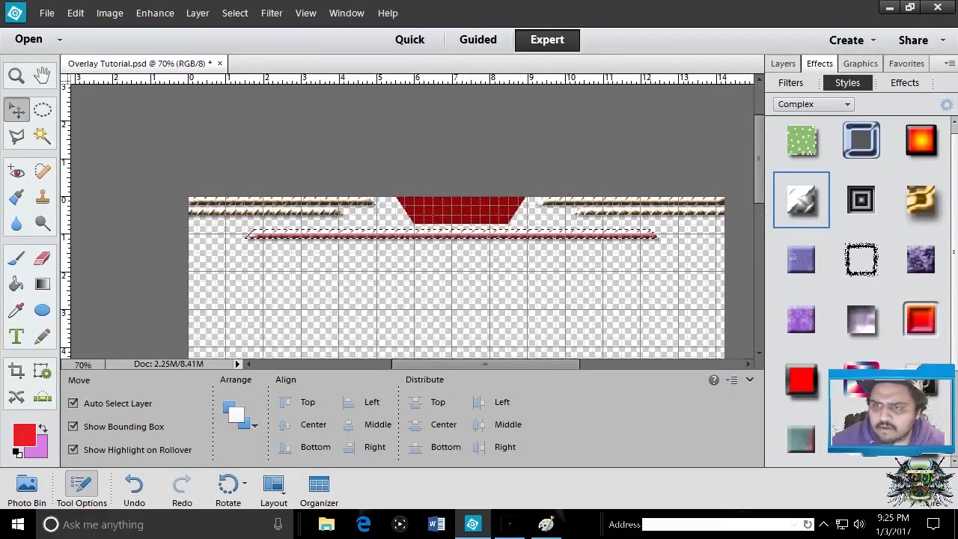
left_click_drag(800, 199, 472, 214)
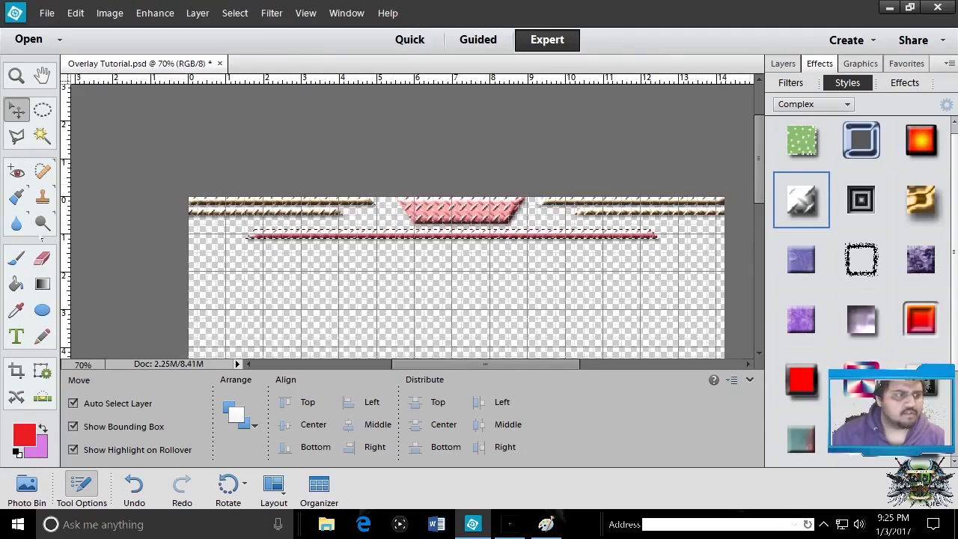
- Draw a horizontal text box about 4 ruler units wide in the empty area below the underline bar, using the Algerian font
left_click(18, 332)
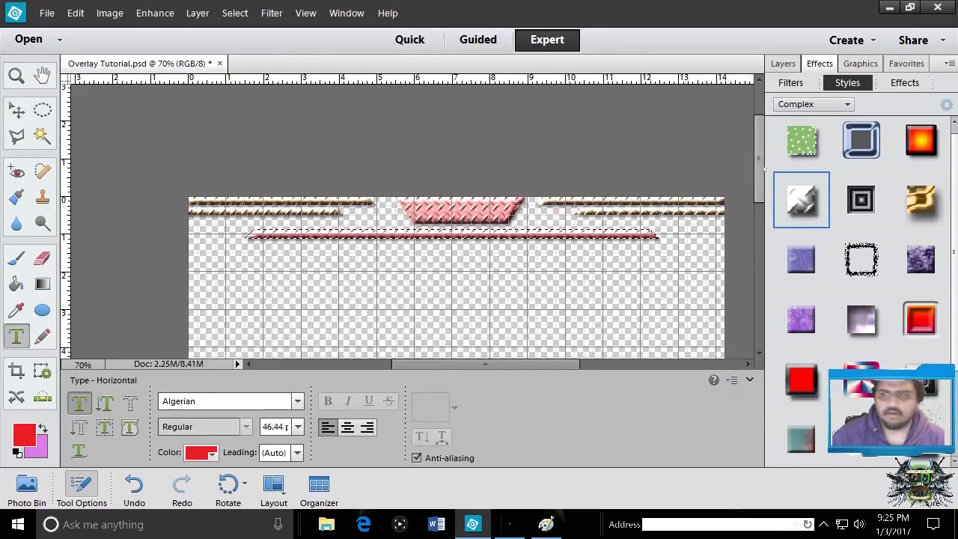
mouse_move(756, 166)
left_mouse_down()
mouse_move(757, 277)
mouse_move(757, 147)
mouse_move(757, 174)
left_mouse_up()
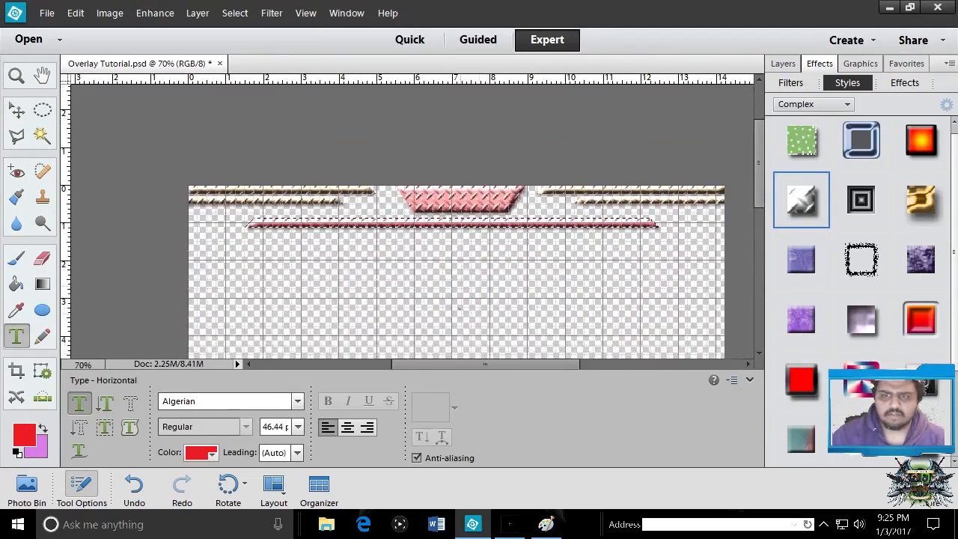
left_click_drag(460, 288, 612, 316)
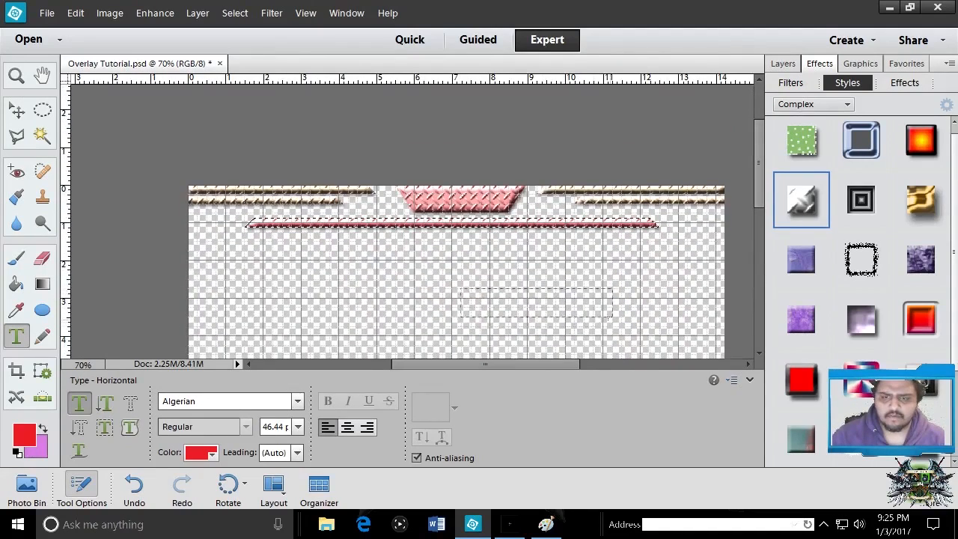
type("DONATIO")
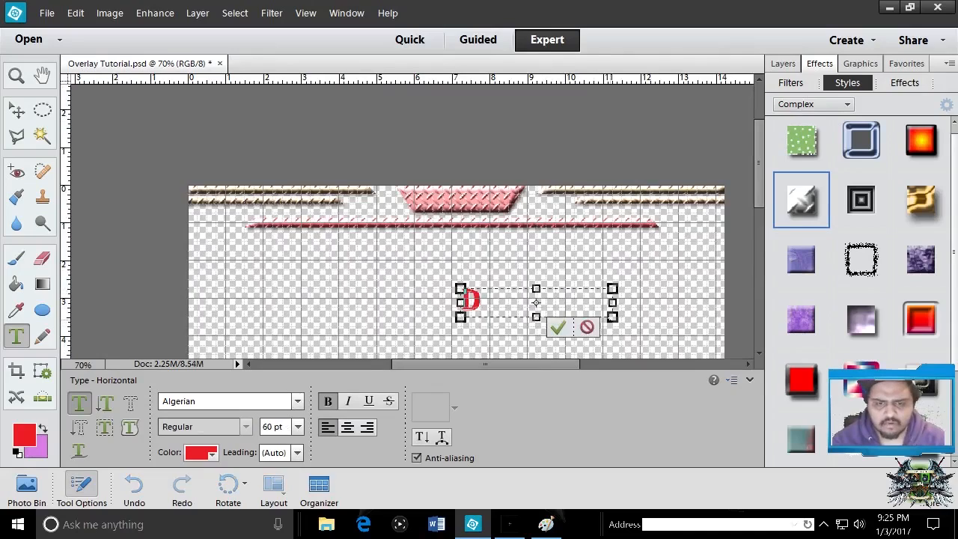
key("BackSpace")
key("BackSpace")
key("BackSpace")
key("BackSpace")
key("BackSpace")
key("BackSpace")
key("BackSpace")
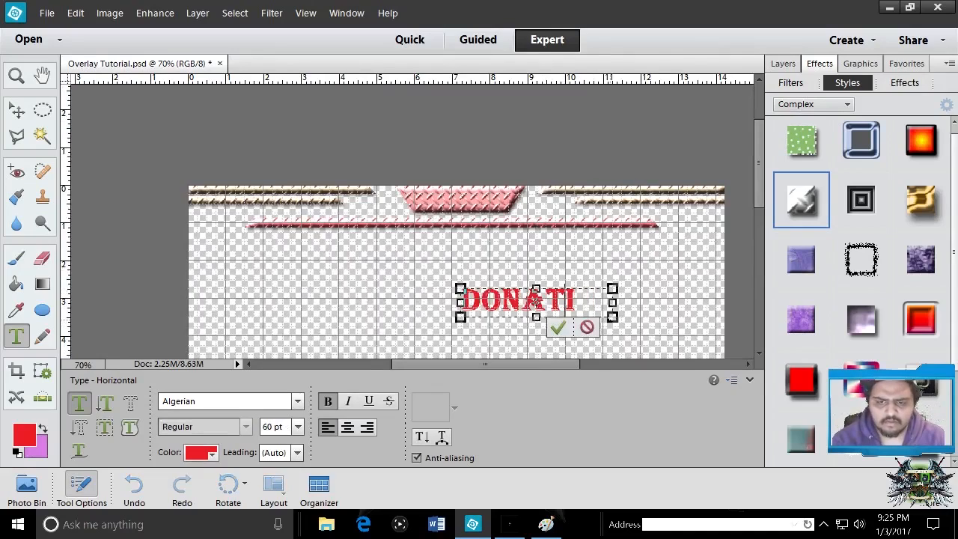
- Enter FOLLOWERS in the text box and stretch the text horizontally to about 12.5 on the ruler
type("FOLLOWE")
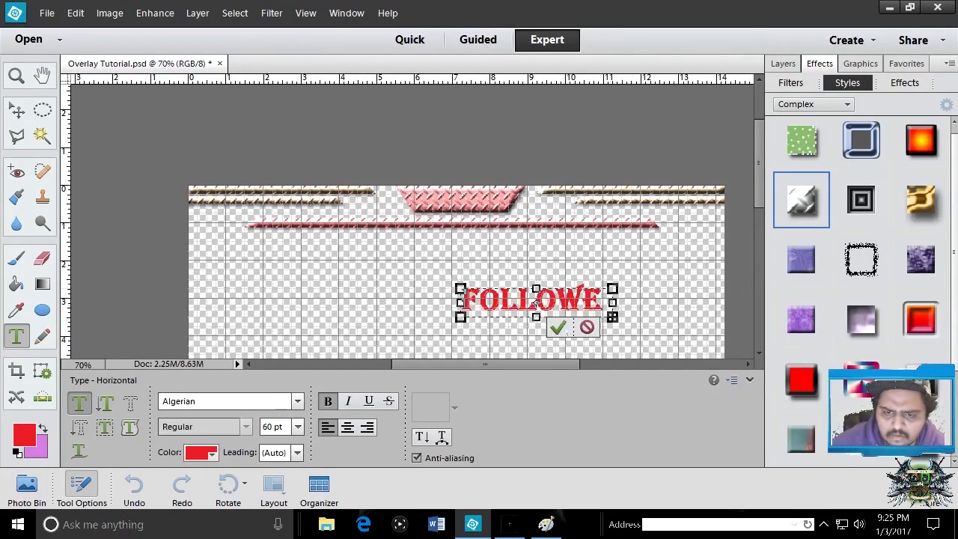
left_click(559, 329)
left_click_drag(613, 302, 659, 301)
key("Return")
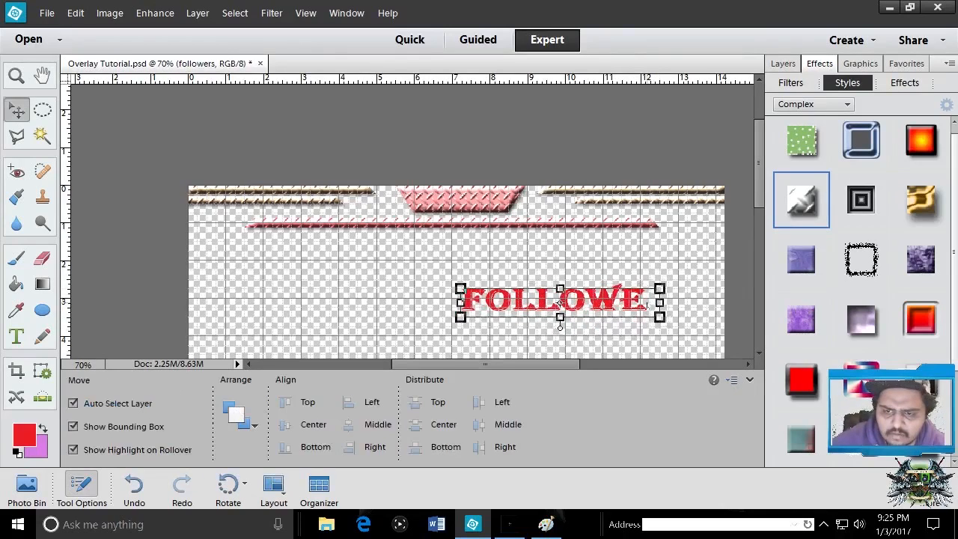
- Append RS to the FOLLOWERS text and stretch it horizontally out to the canvas's right edge
double_click(558, 303)
left_click(645, 301)
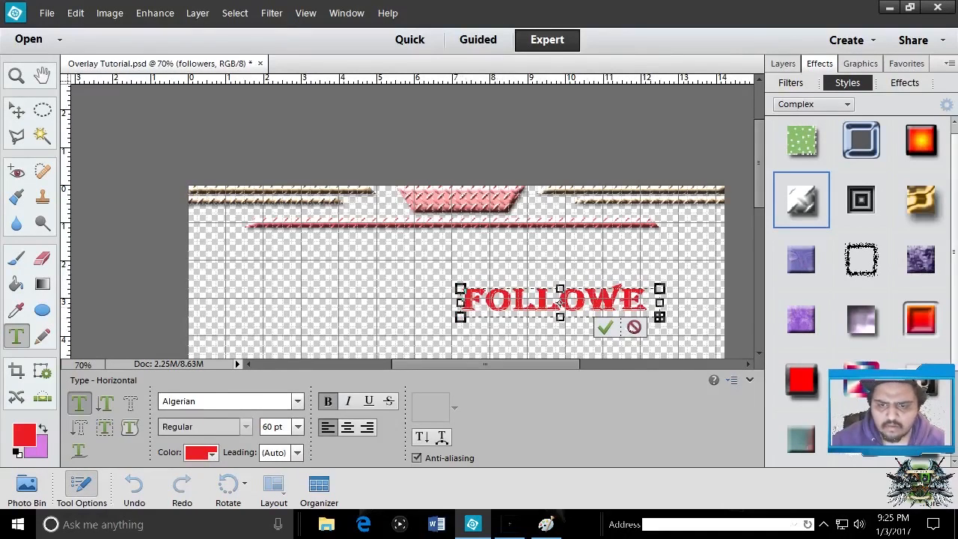
left_click(604, 327)
left_click_drag(659, 302, 721, 302)
key("Return")
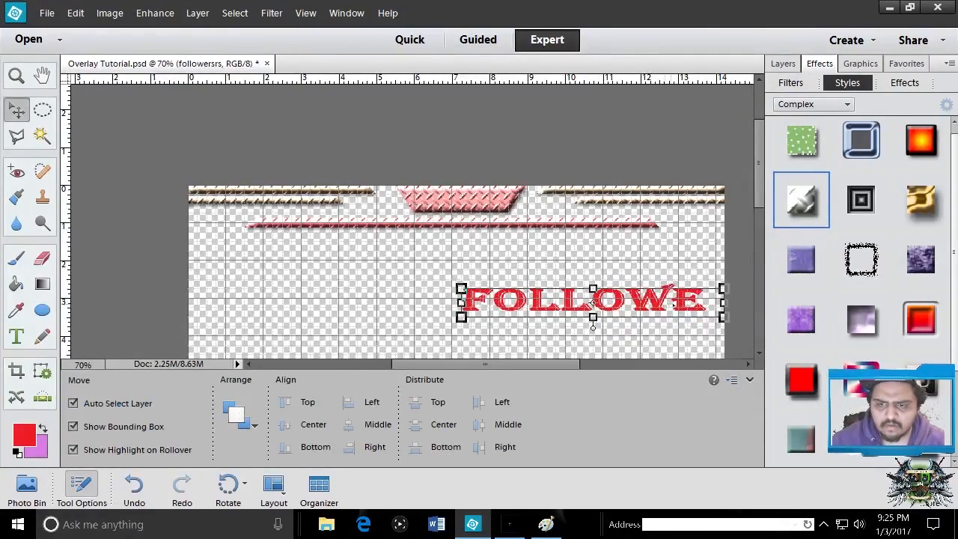
- Set the text's font size to 24 pt and delete the extra RS so it reads FOLLOWERS
double_click(592, 302)
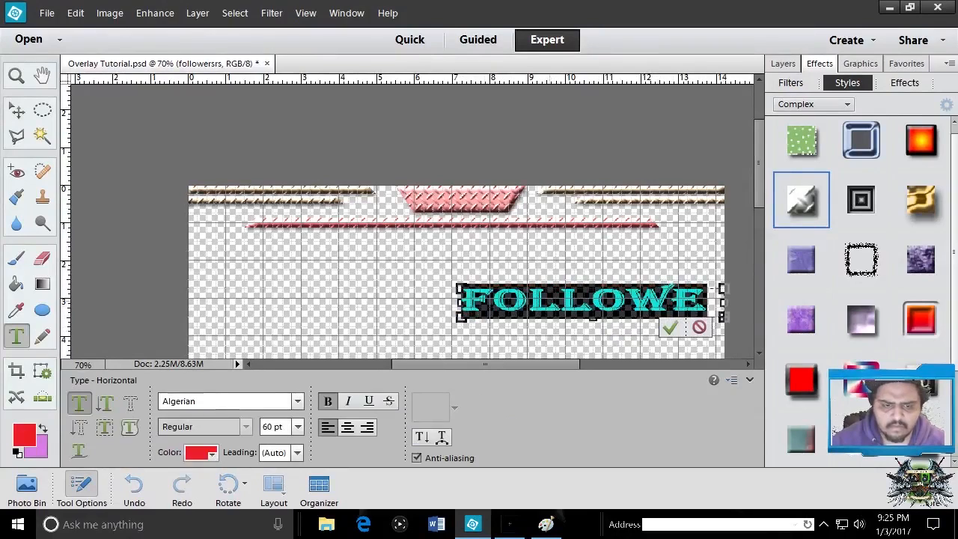
left_click(298, 427)
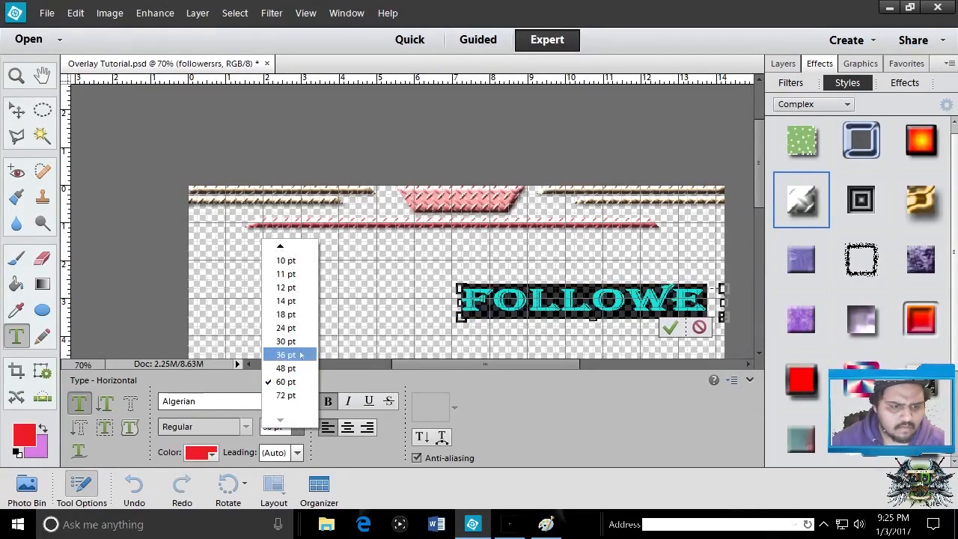
left_click(286, 327)
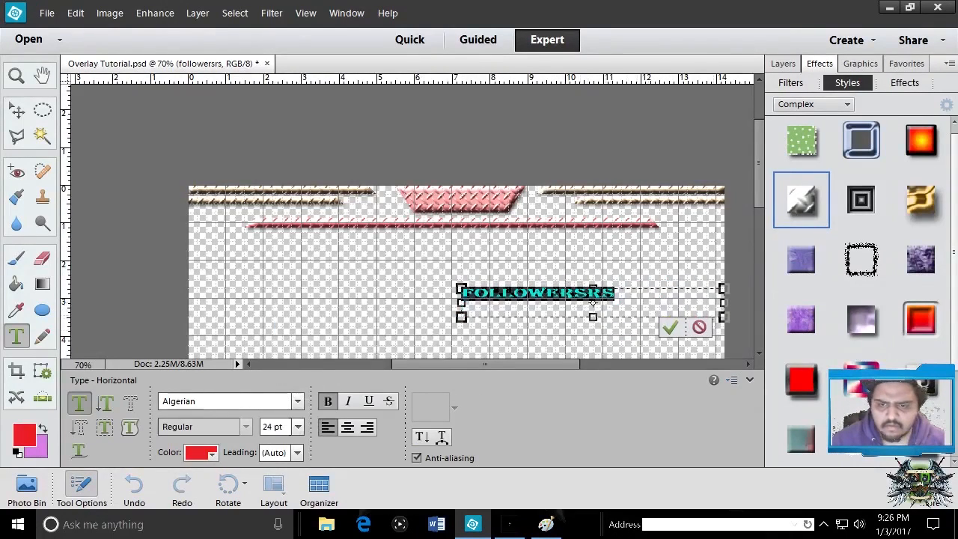
left_click(653, 297)
key("BackSpace")
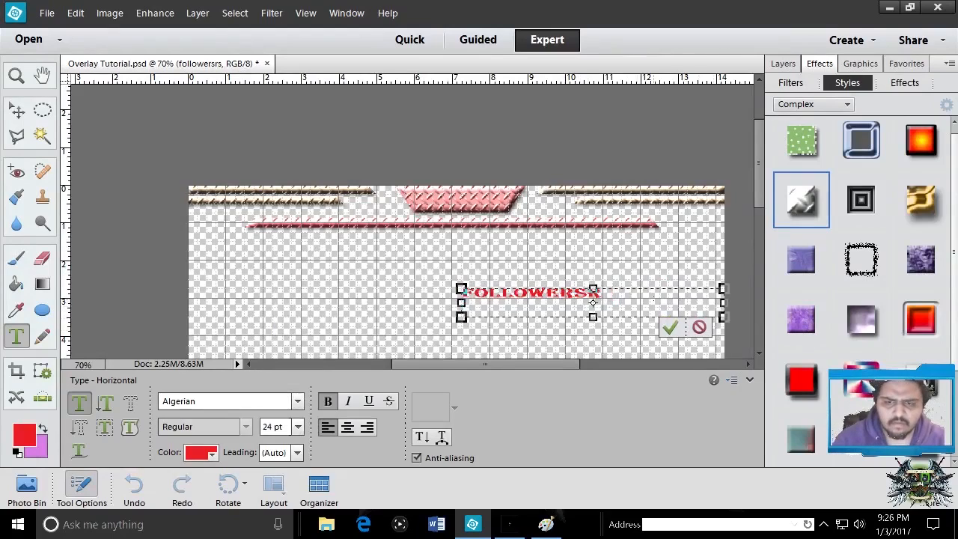
key("BackSpace")
left_click(670, 327)
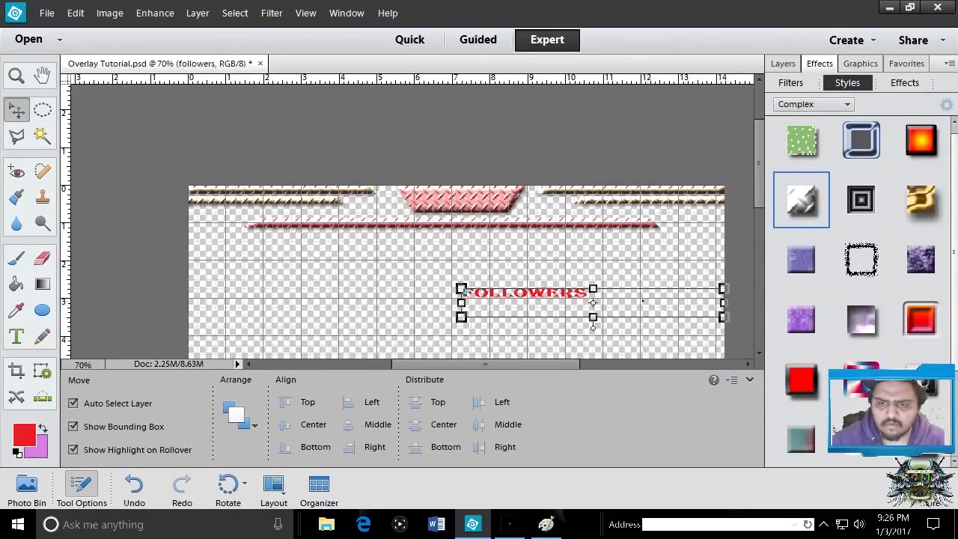
- Set the FOLLOWERS text to 48 pt, then scale it to 39.47% and place it over the uppermost bar to the right of the red shape
double_click(593, 302)
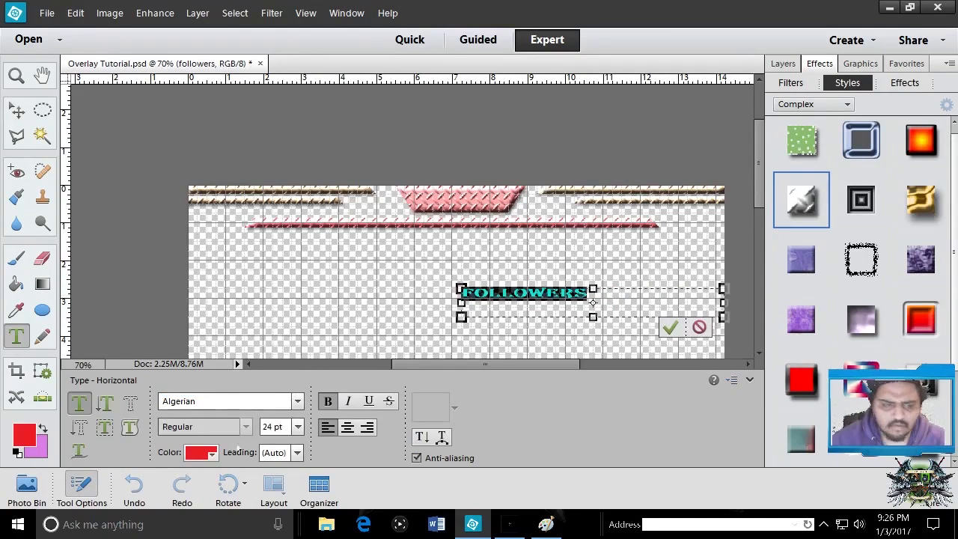
left_click(299, 426)
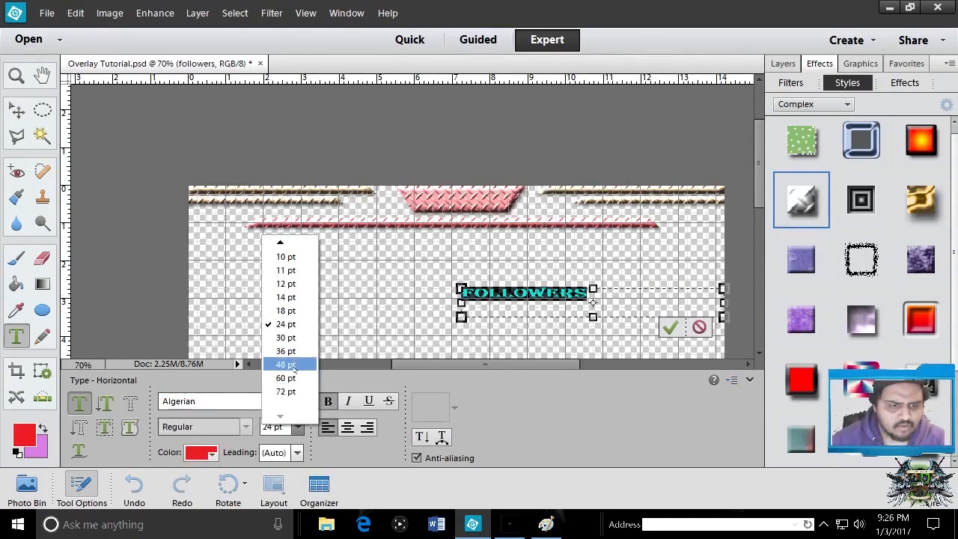
left_click(292, 363)
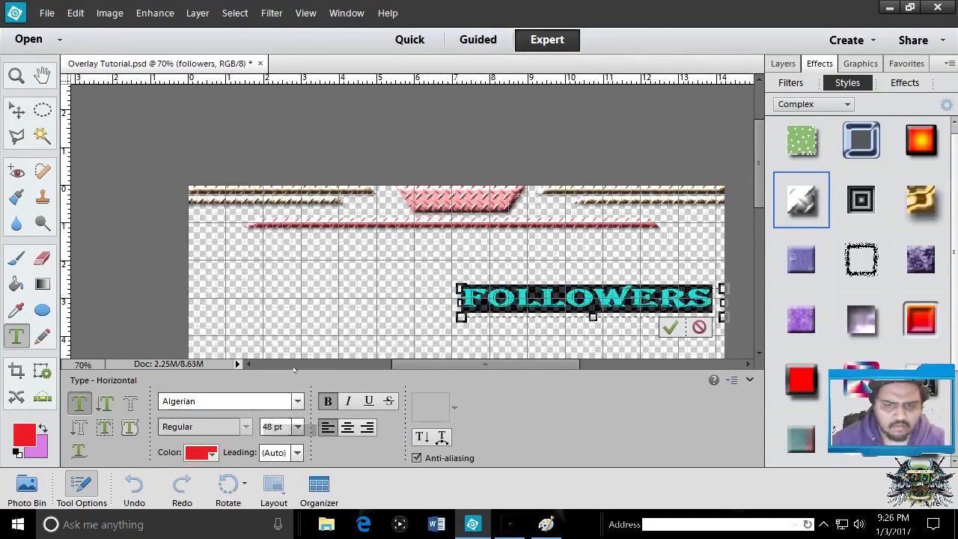
left_click(670, 327)
left_click_drag(722, 317, 667, 198)
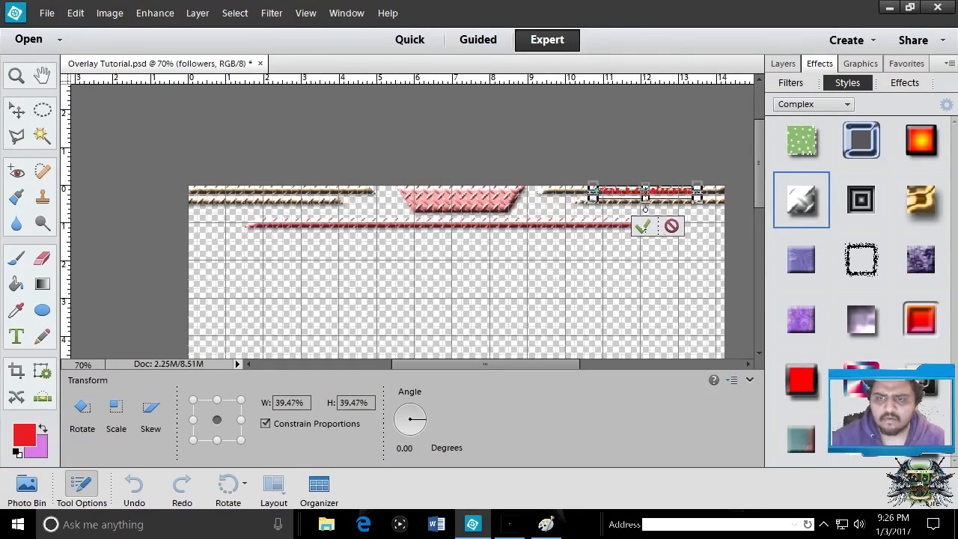
left_click(642, 226)
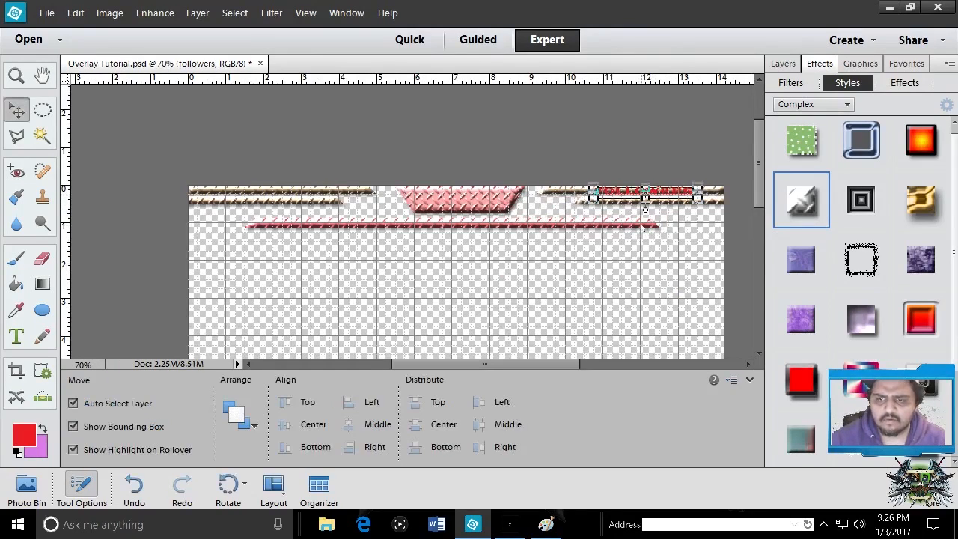
- Try to darken the text colour by setting the foreground colour to a very dark red-brown
left_click(25, 434)
left_click(428, 295)
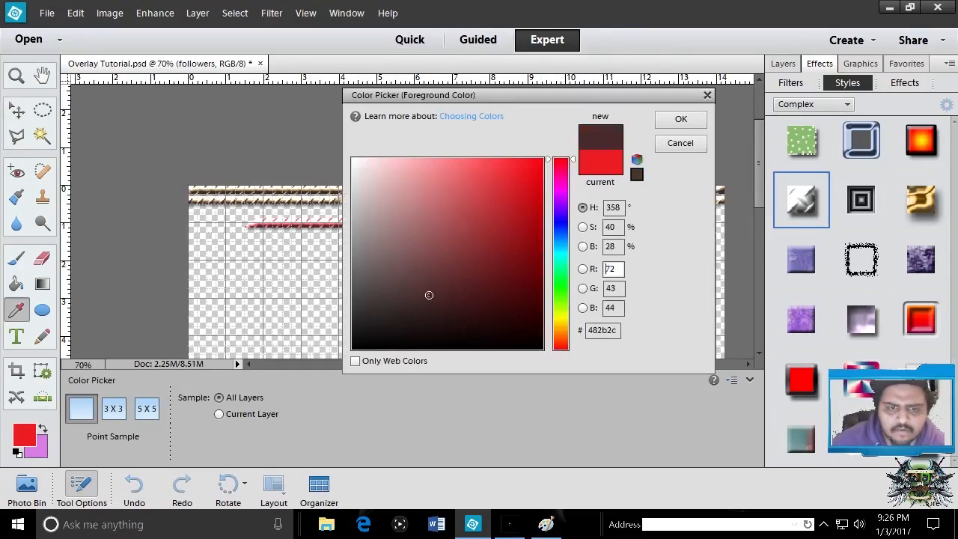
left_click(706, 96)
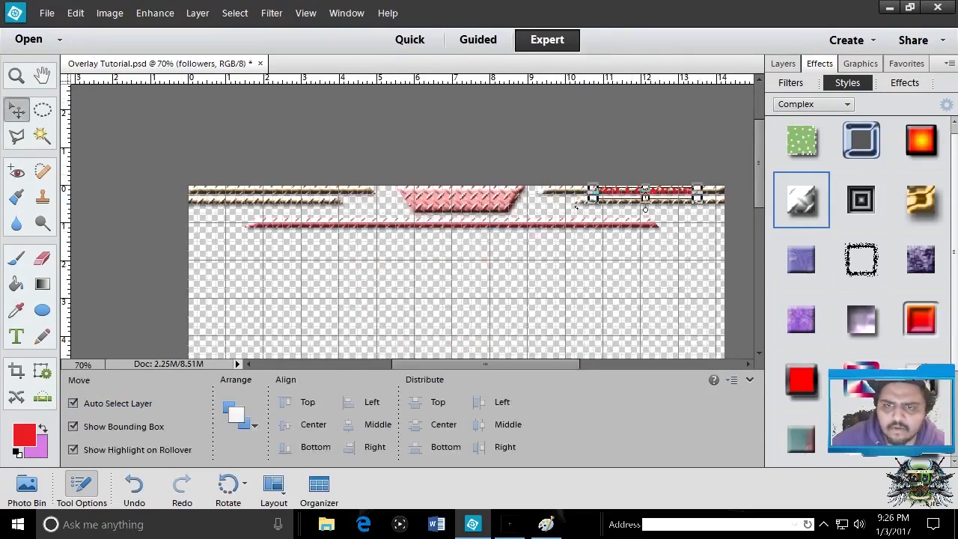
left_click(26, 434)
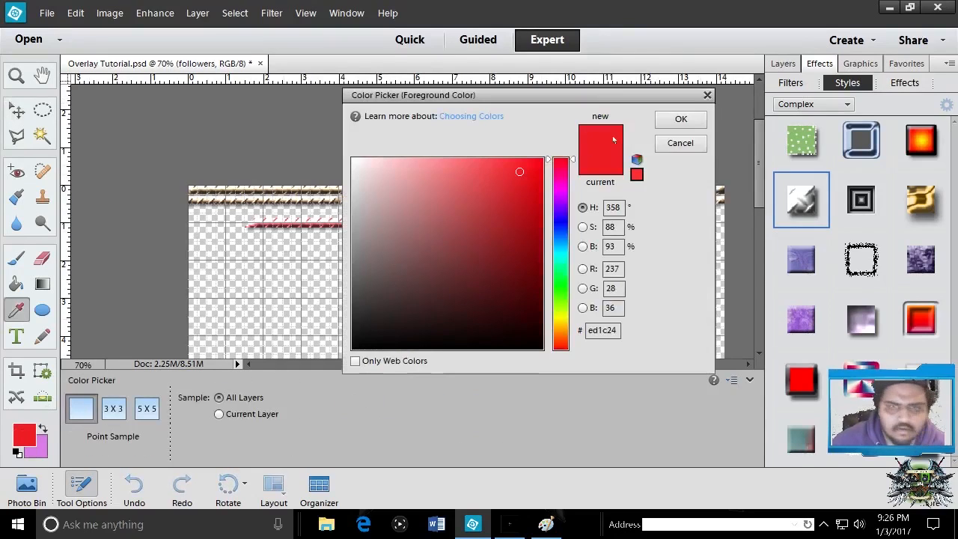
left_click(453, 312)
left_click(660, 118)
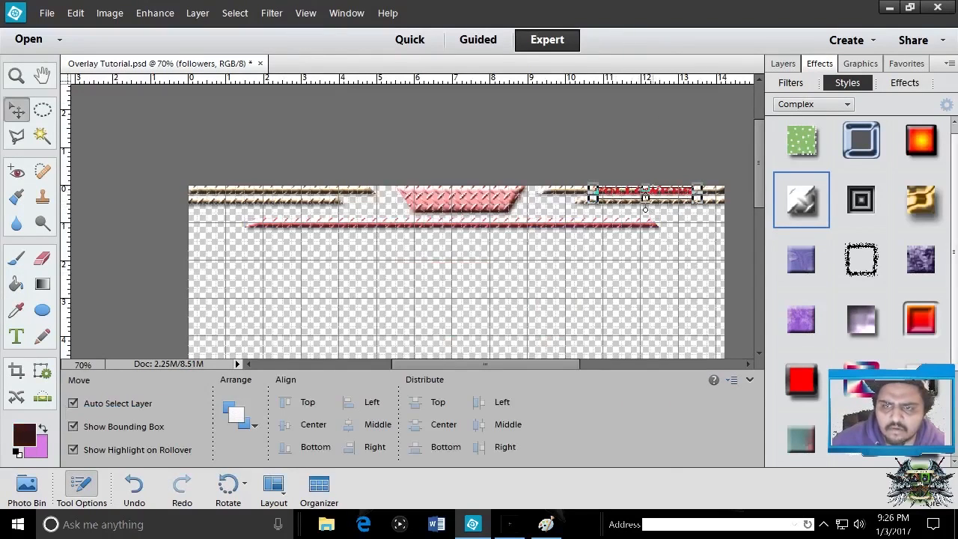
- Recolour the FOLLOWERS text with a near-black swatch from the Default colour swatches
double_click(644, 201)
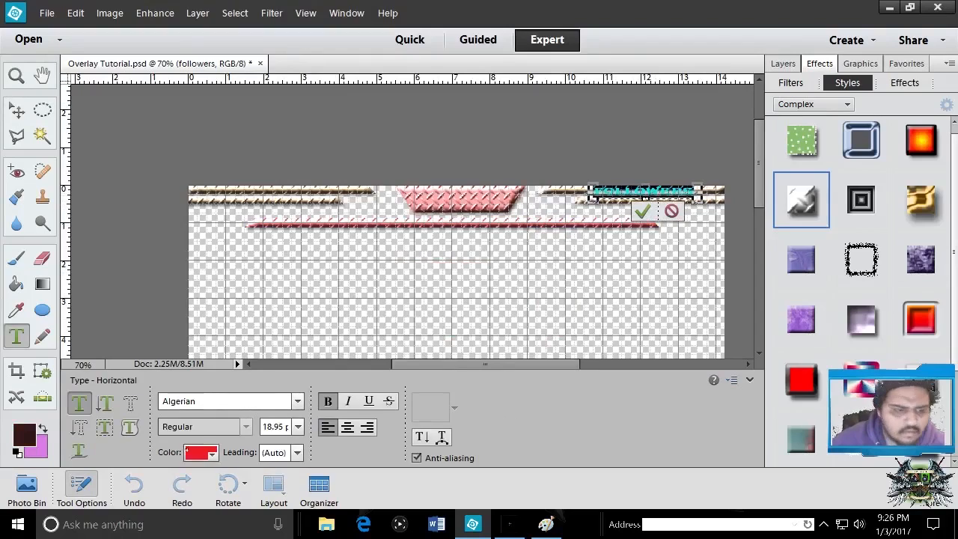
left_click(200, 451)
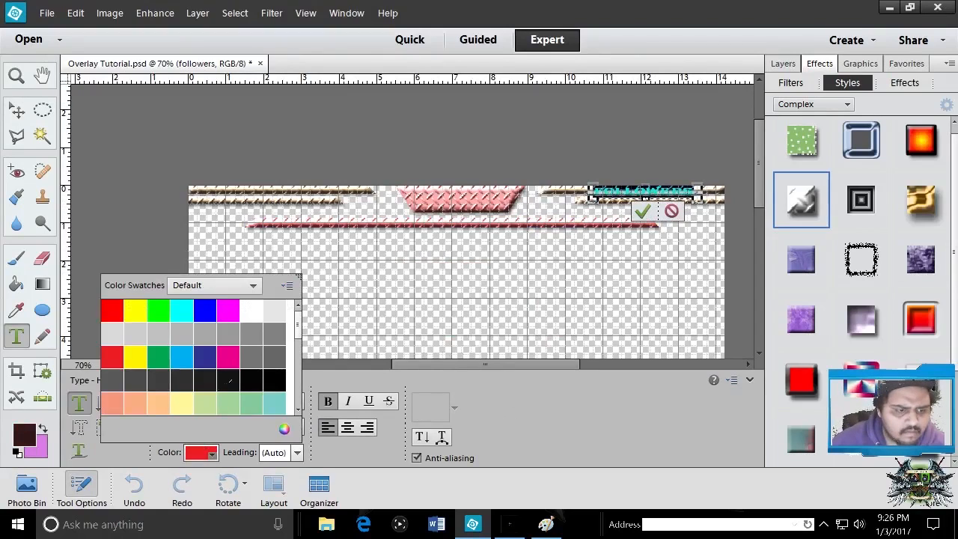
left_click(229, 380)
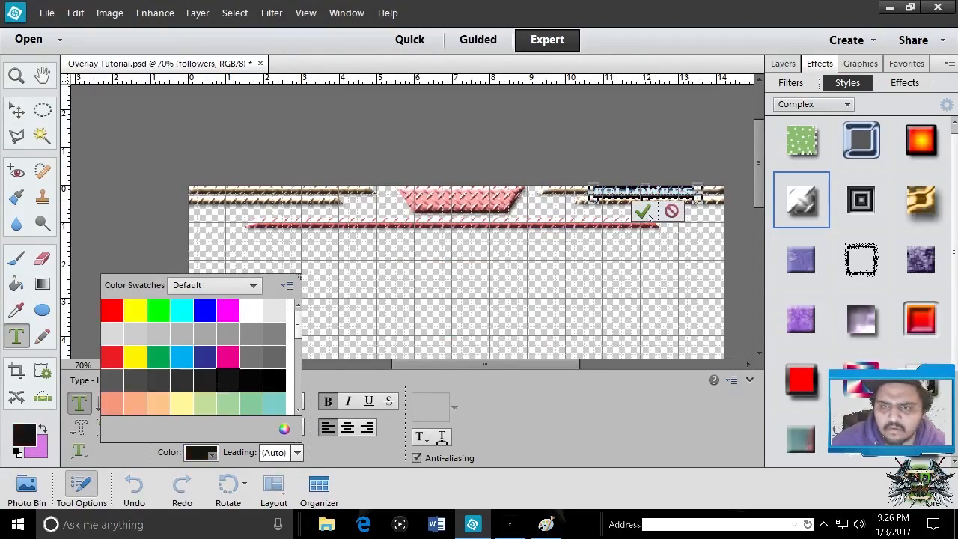
left_click(642, 211)
- Move the FOLLOWERS text just beneath the lower right-hand bar so it ends at the canvas's right edge, and deselect it
mouse_move(649, 191)
left_mouse_down()
mouse_move(645, 212)
mouse_move(632, 198)
left_mouse_up()
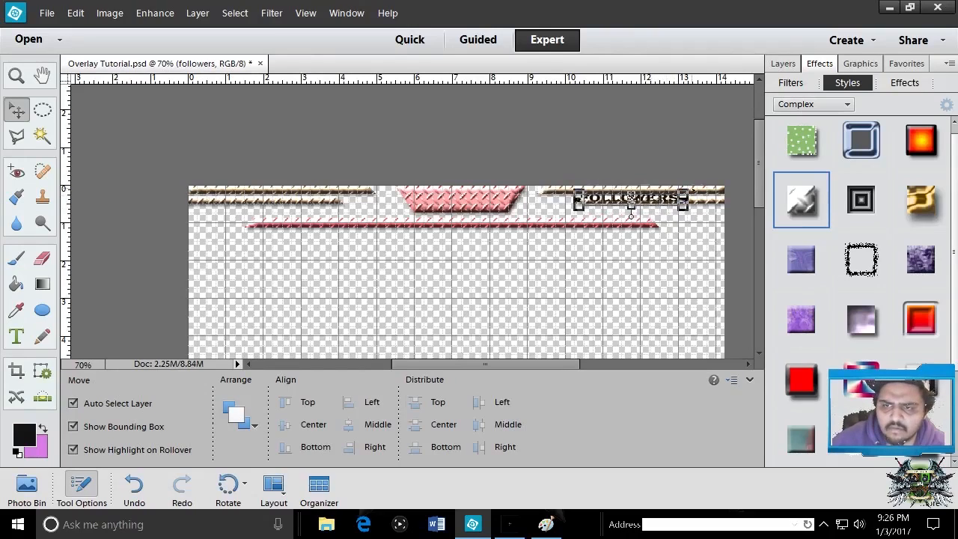
left_click(630, 194)
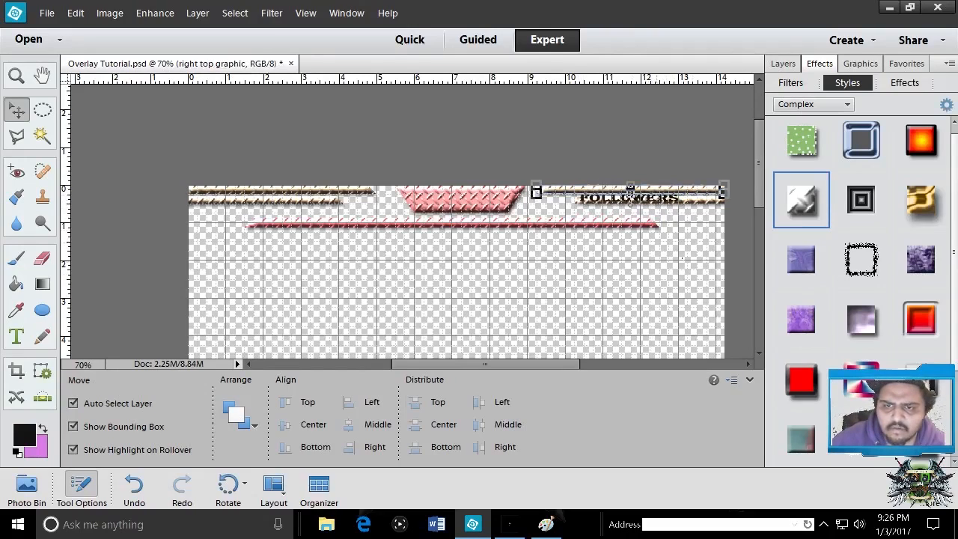
left_click(625, 258)
left_click(630, 209)
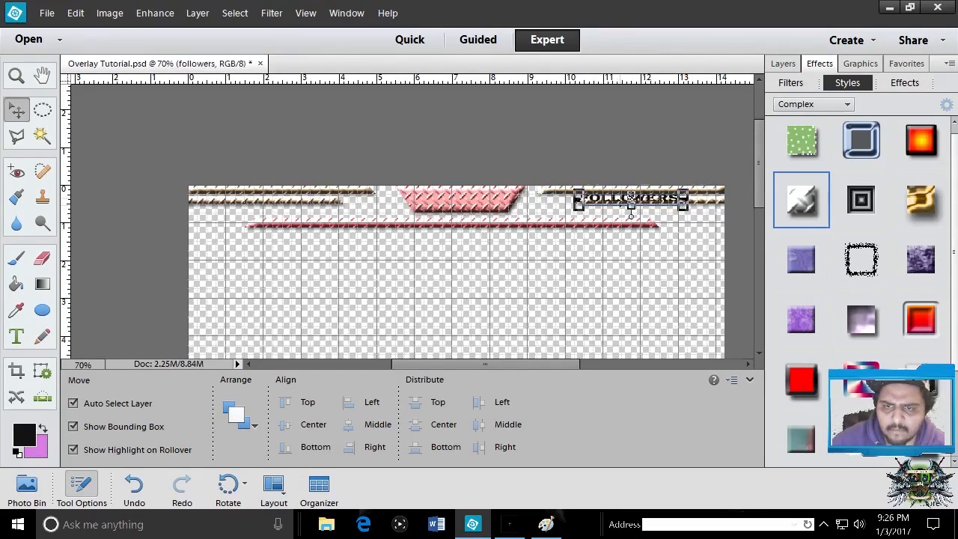
left_click_drag(630, 196, 674, 209)
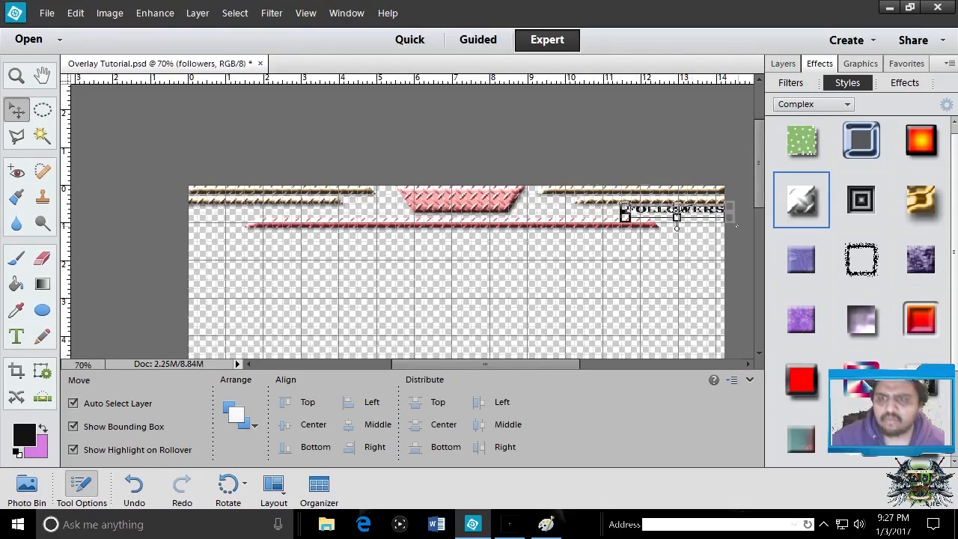
left_click(109, 225)
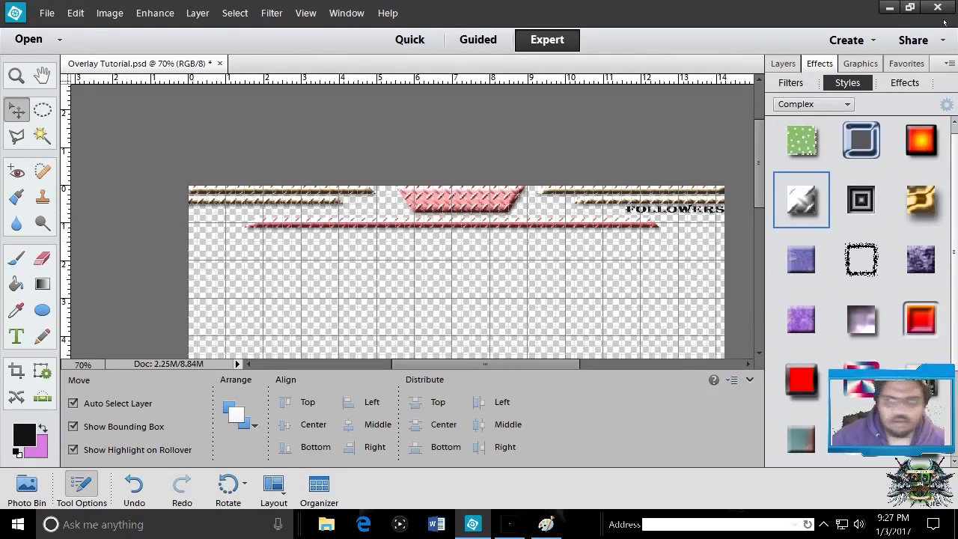
- Add a new layer above the followers layer and name it subs
left_click(782, 65)
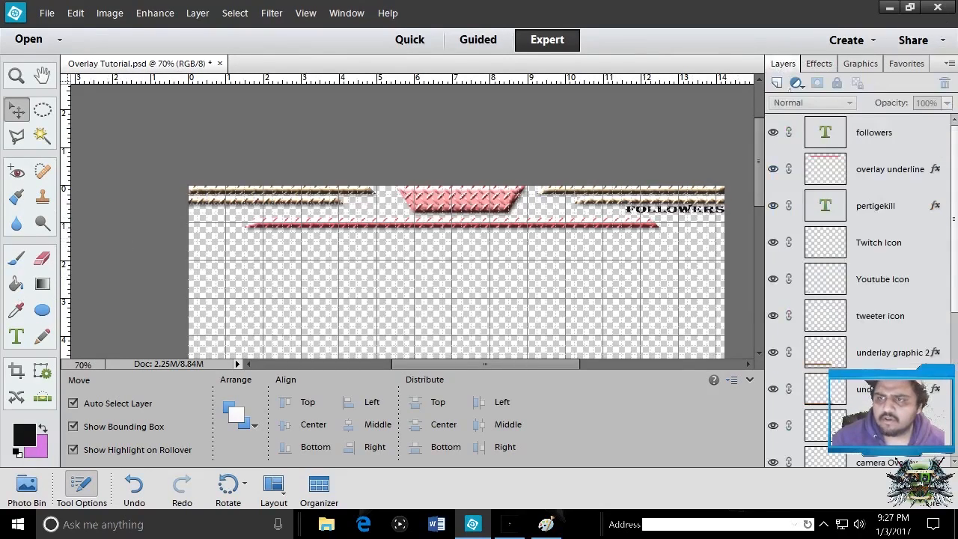
left_click(777, 82)
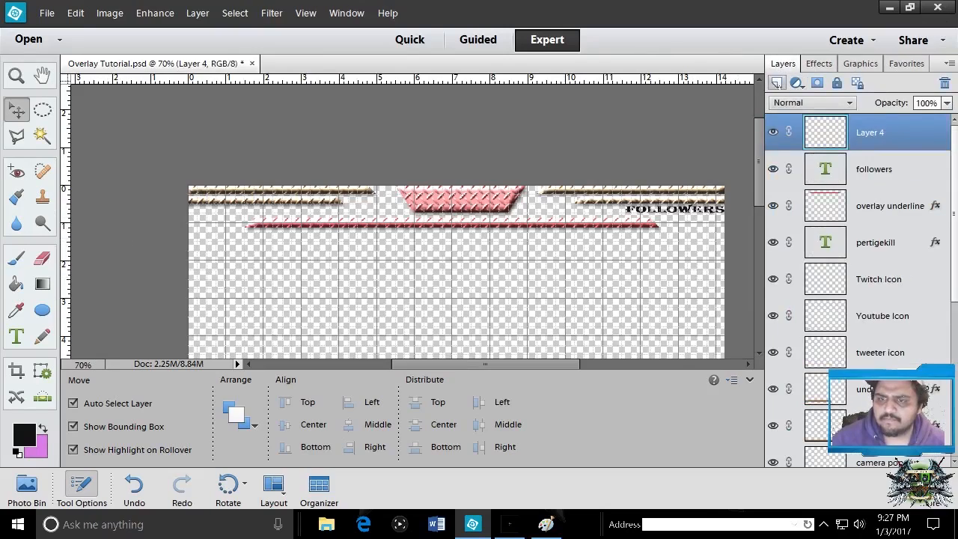
double_click(871, 133)
type("subs")
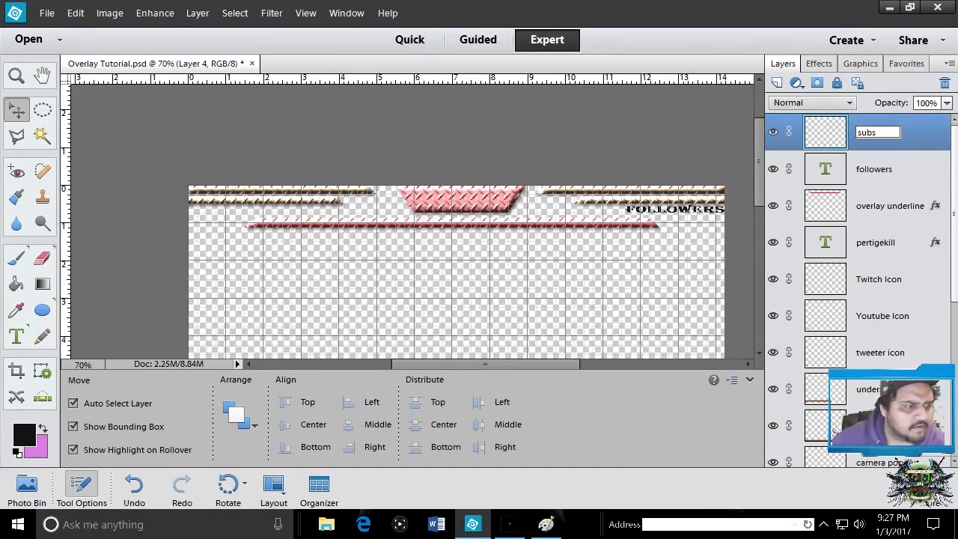
- Add the text SUBSCRIBERS in black 48 pt Algerian on the subs layer, below the bars at the canvas's left edge
left_click(17, 335)
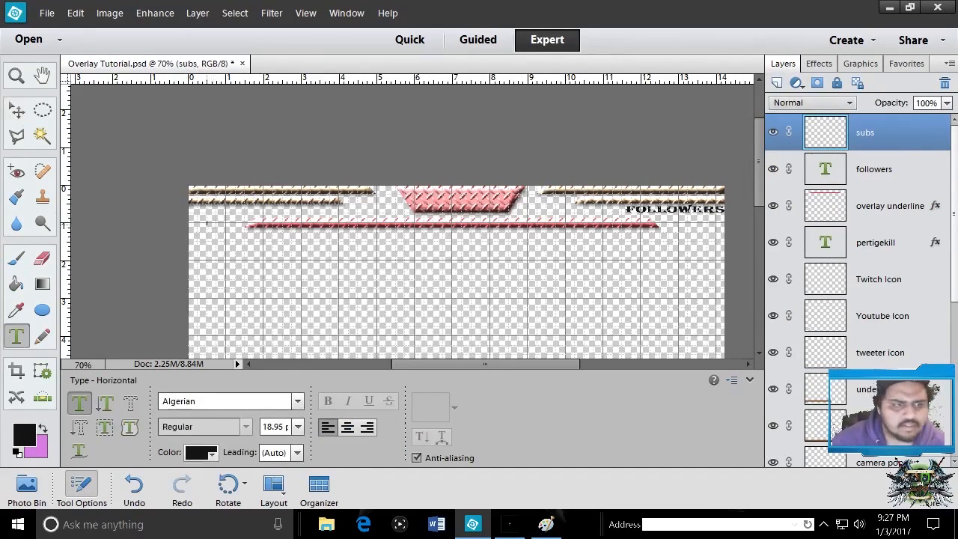
left_click_drag(188, 211, 375, 241)
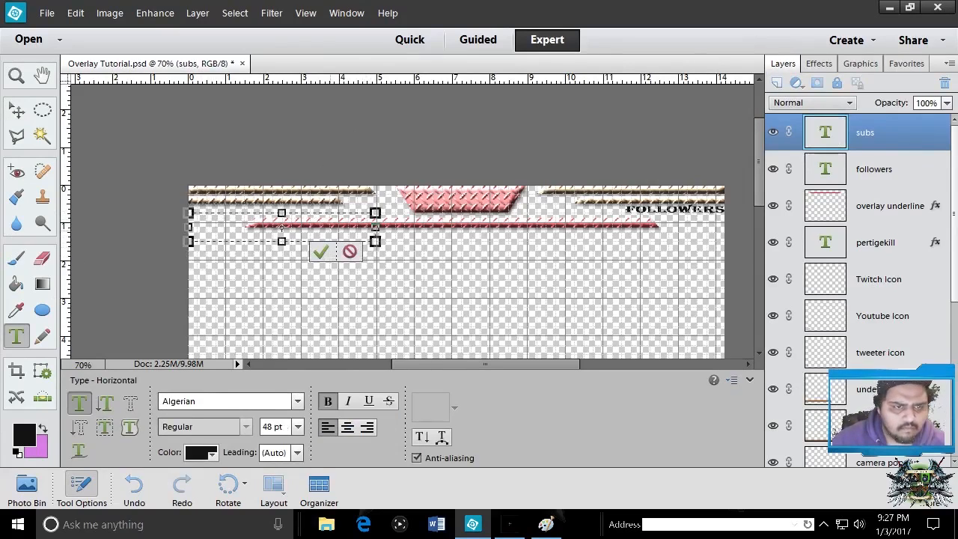
type("sub")
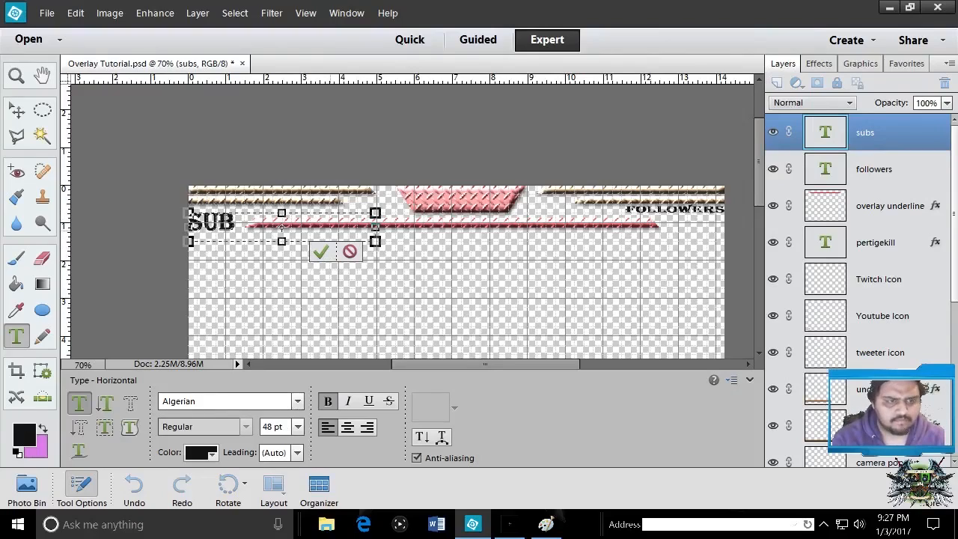
type("scrib")
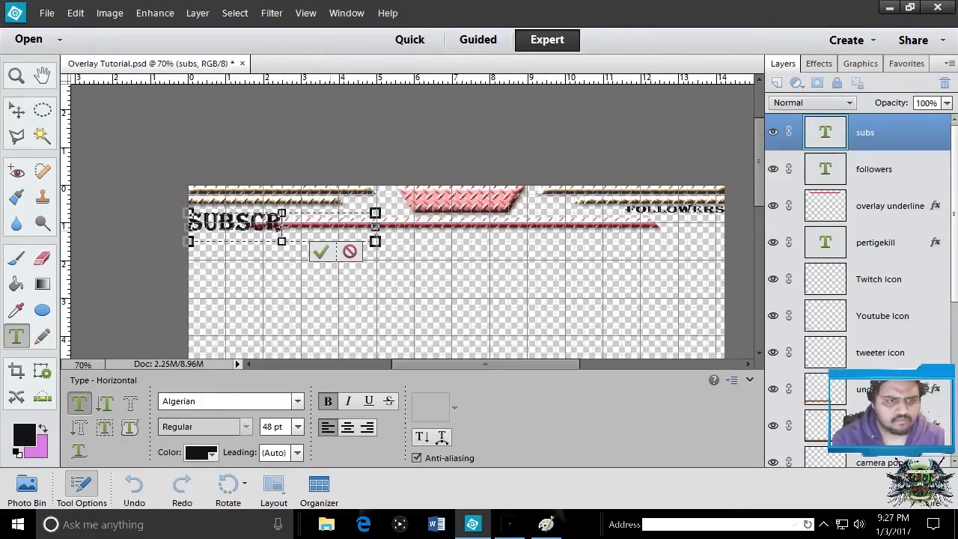
type("ers")
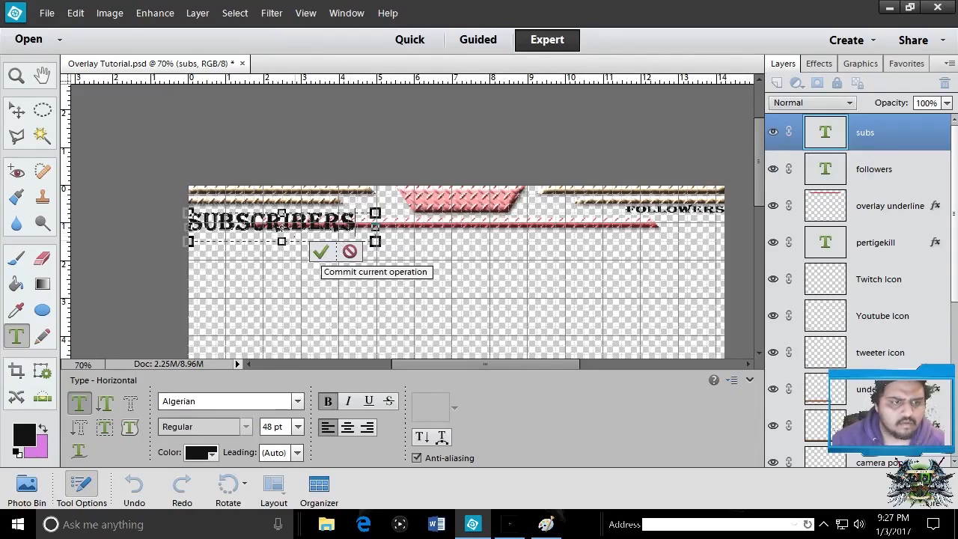
left_click(320, 252)
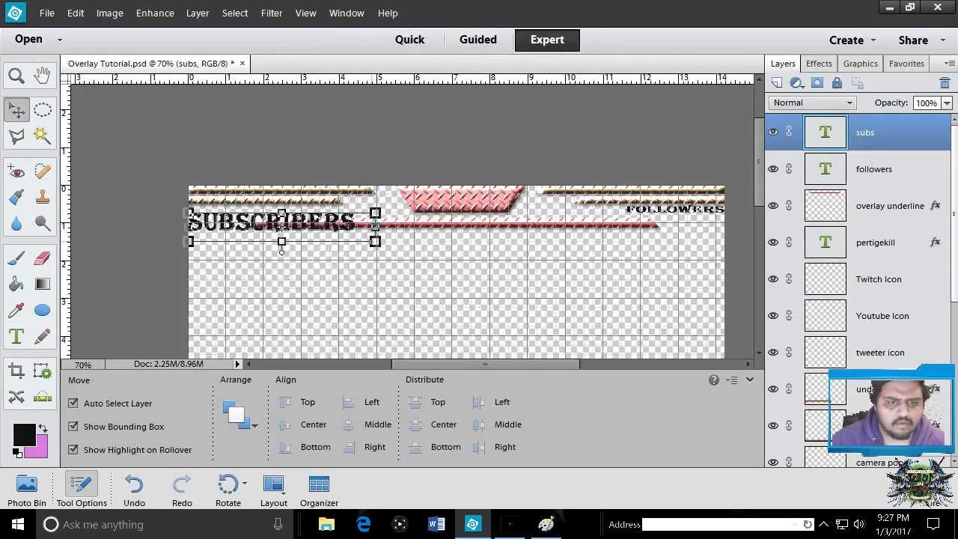
- Shrink the SUBSCRIBERS text to about 2 units wide on the ruler and place it beneath the lower left-hand bar at the canvas edge
left_click_drag(375, 241, 281, 222)
left_click(202, 241)
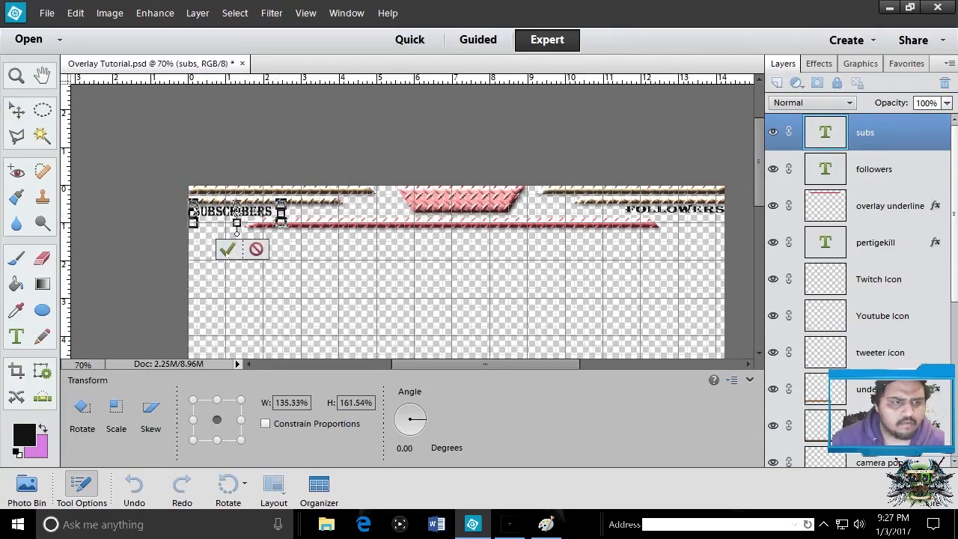
left_click(225, 248)
left_click_drag(256, 212, 252, 210)
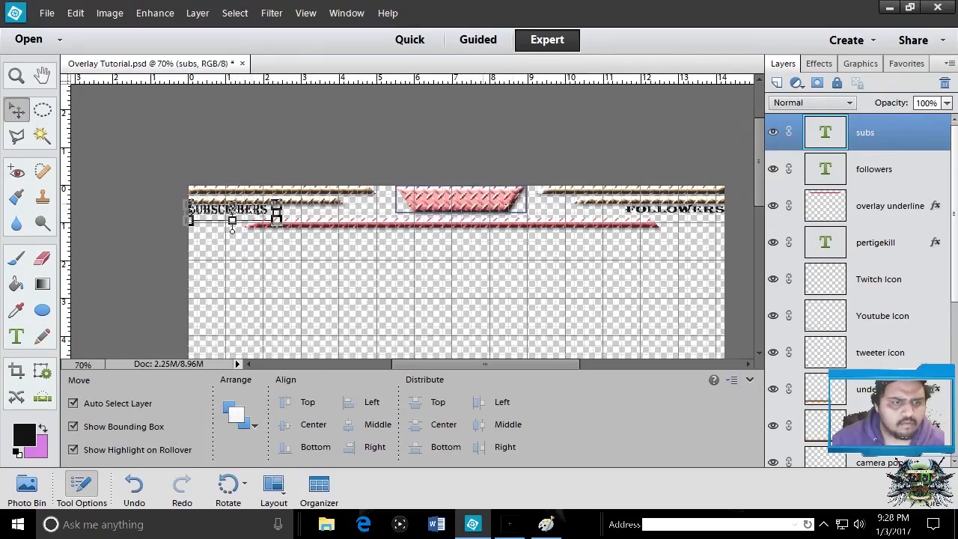
- Stretch the FOLLOWERS text vertically to 106.09% of its height and deselect it
left_click(673, 210)
left_click_drag(659, 209, 676, 218)
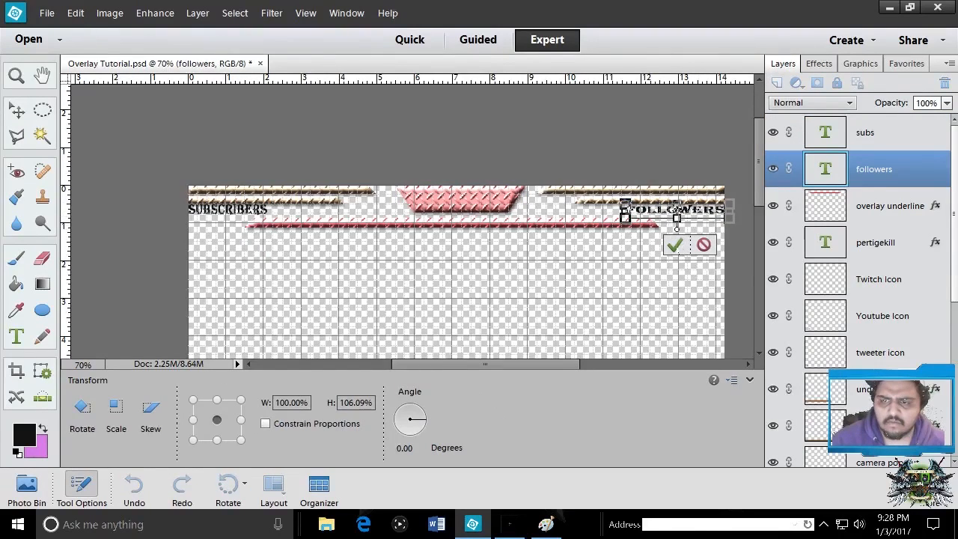
left_click(671, 244)
left_click(672, 122)
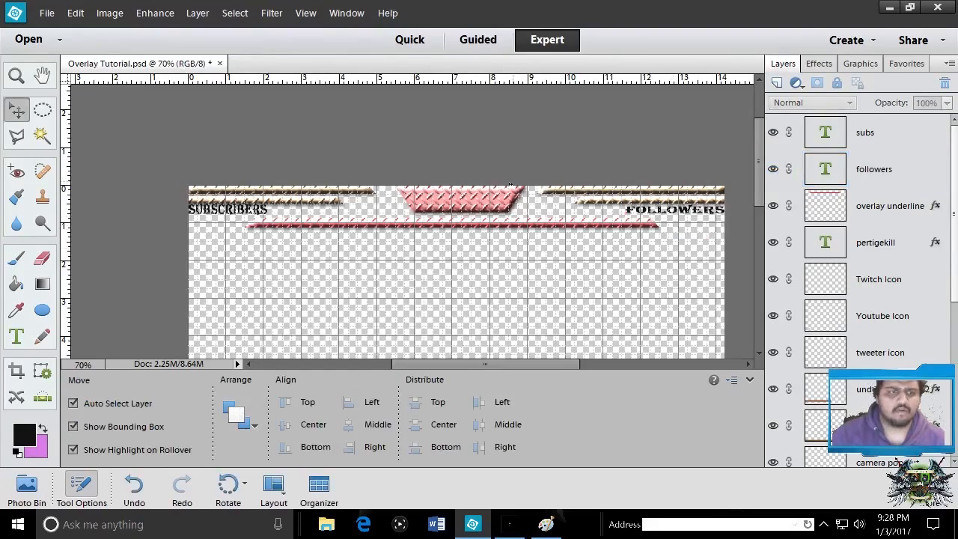
left_click(513, 226)
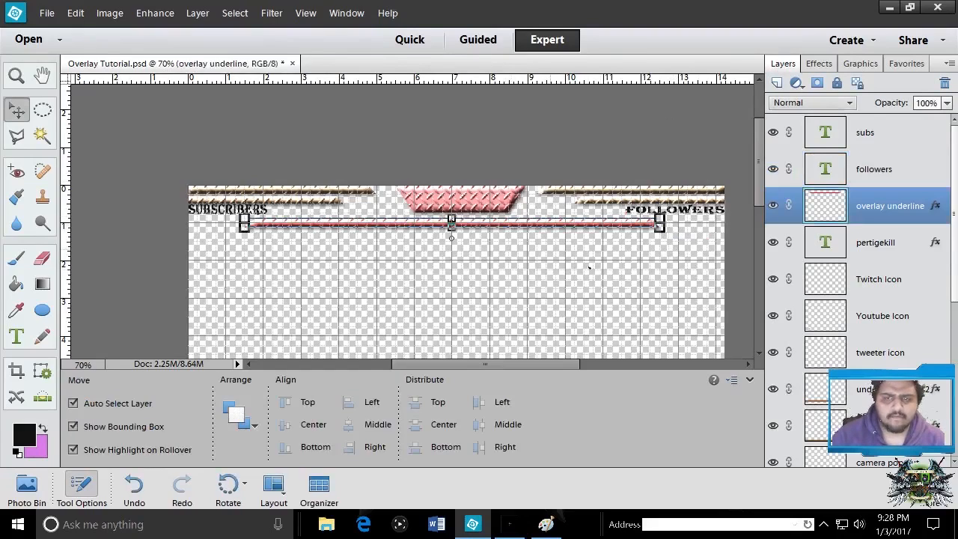
left_click(651, 269)
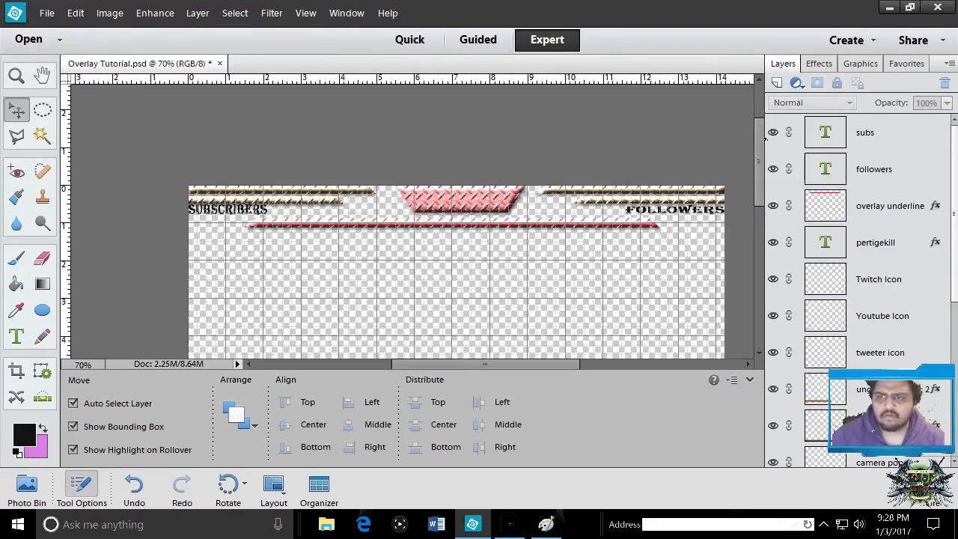
mouse_move(758, 136)
left_mouse_down()
mouse_move(742, 283)
mouse_move(761, 176)
mouse_move(753, 133)
left_mouse_up()
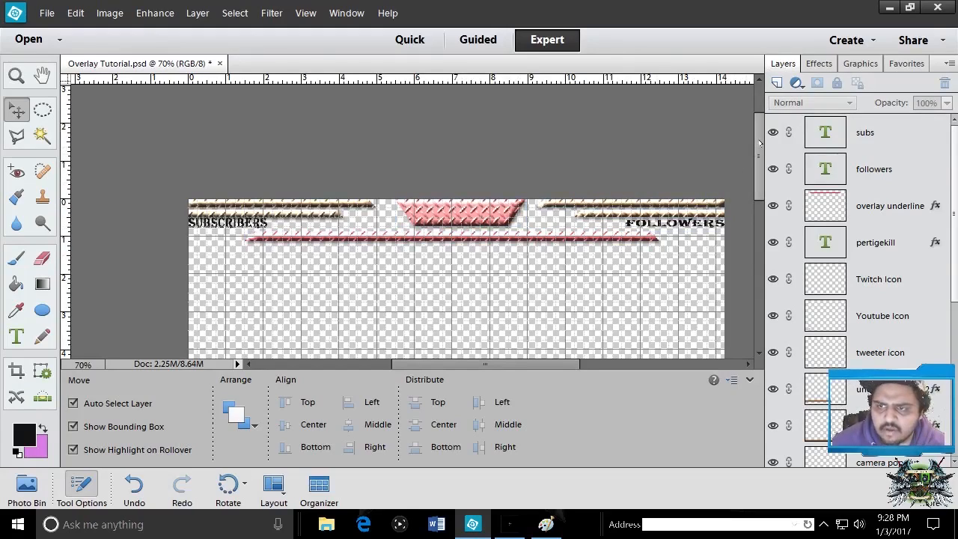
mouse_move(754, 149)
left_mouse_down()
mouse_move(738, 272)
mouse_move(758, 152)
left_mouse_up()
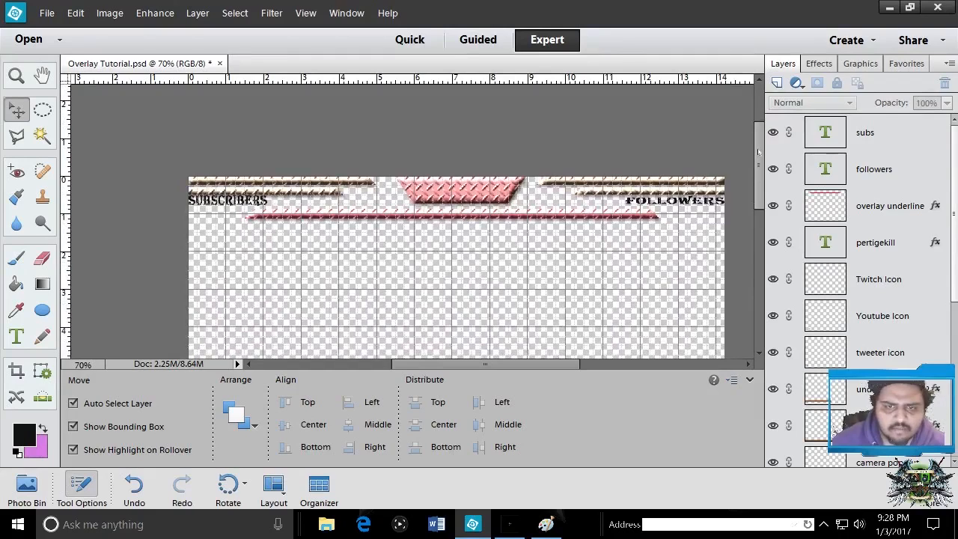
- Switch to Paint and open the picture LOGO PNG-1 from the __TWITCH__OBS folder
left_click(547, 527)
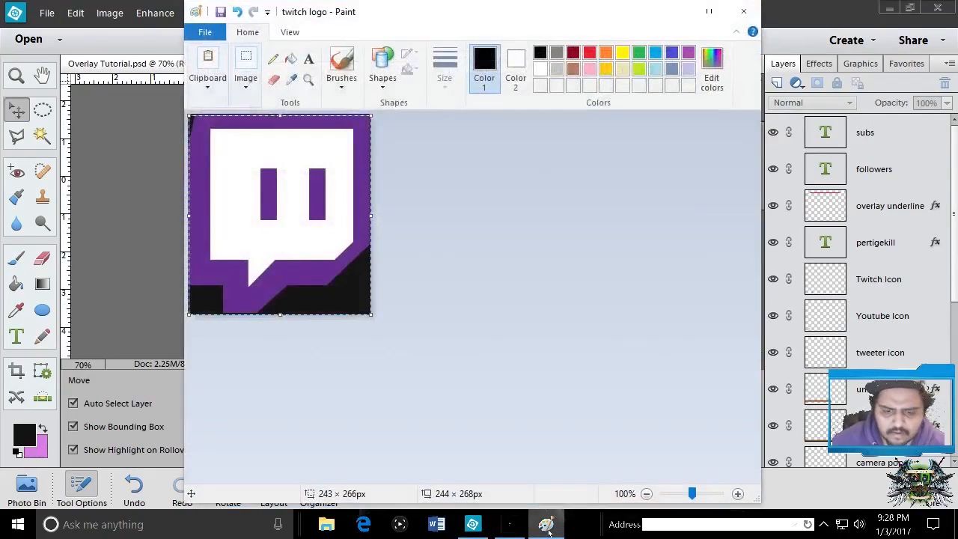
left_click(205, 32)
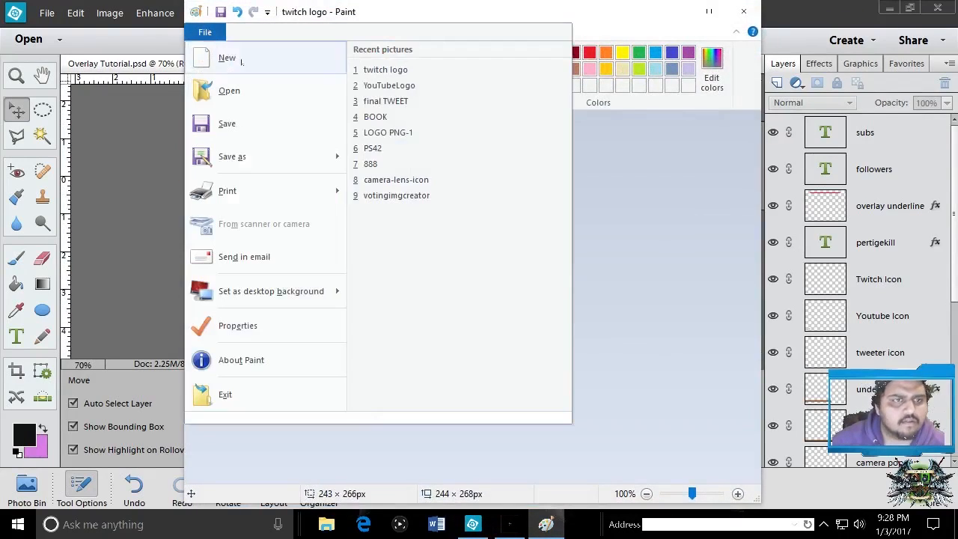
left_click(316, 93)
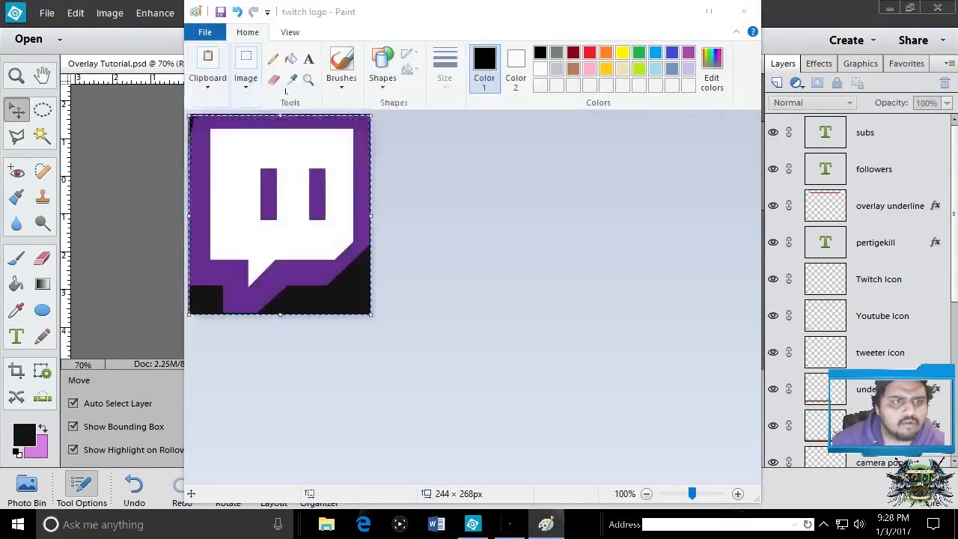
mouse_move(721, 174)
left_mouse_down()
mouse_move(711, 332)
mouse_move(708, 162)
left_mouse_up()
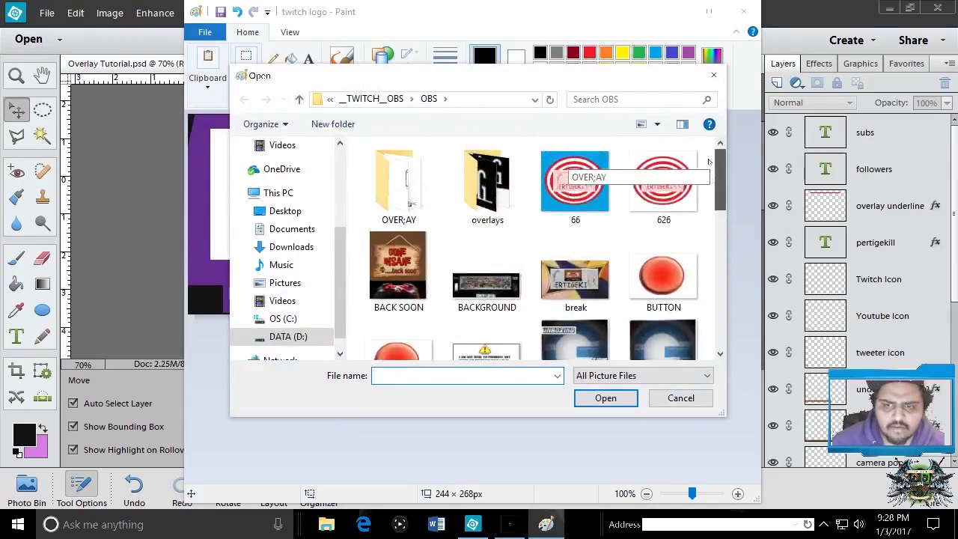
key("alt+Up")
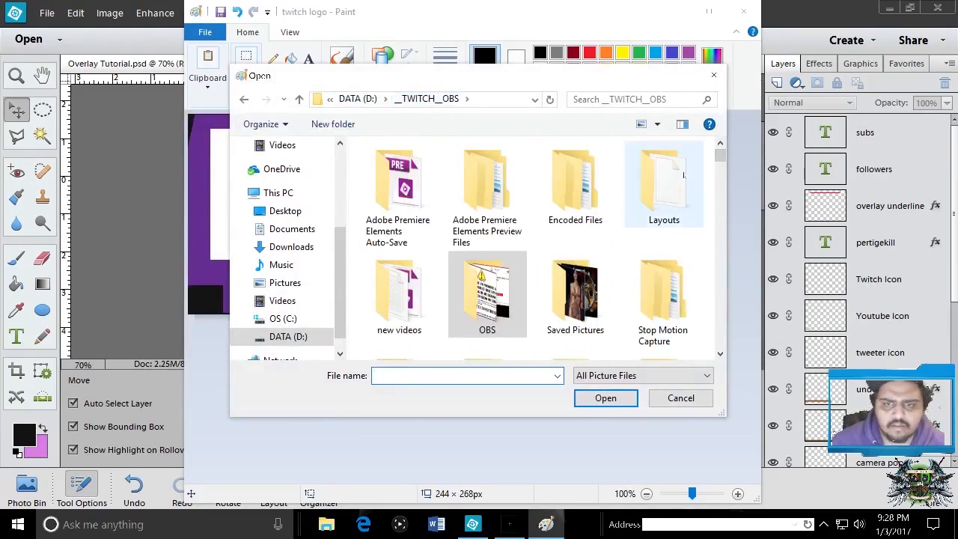
left_click_drag(722, 157, 721, 270)
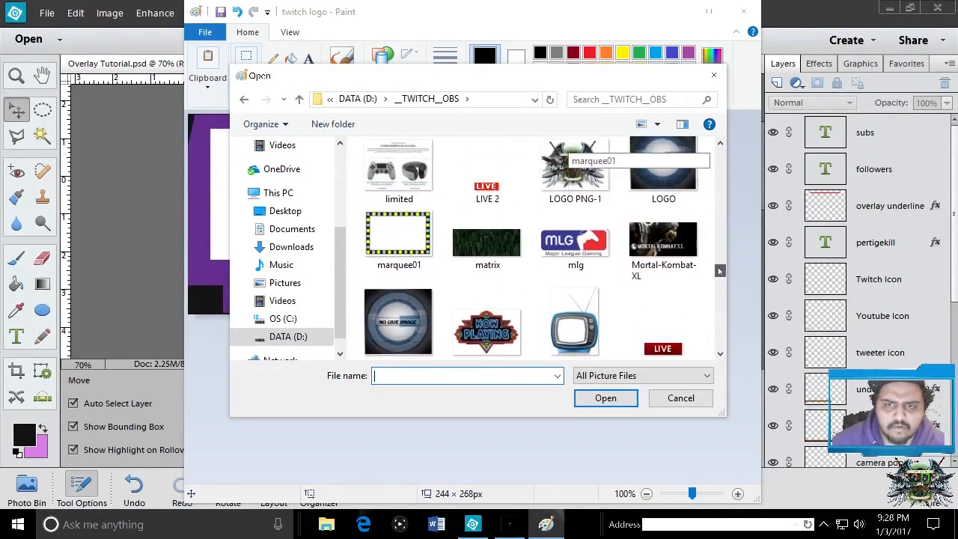
left_click(566, 184)
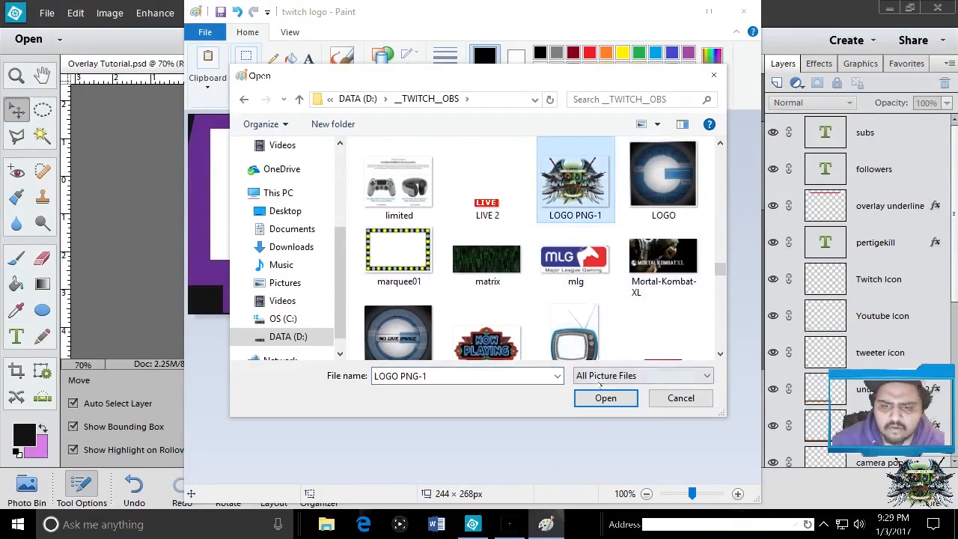
left_click(605, 397)
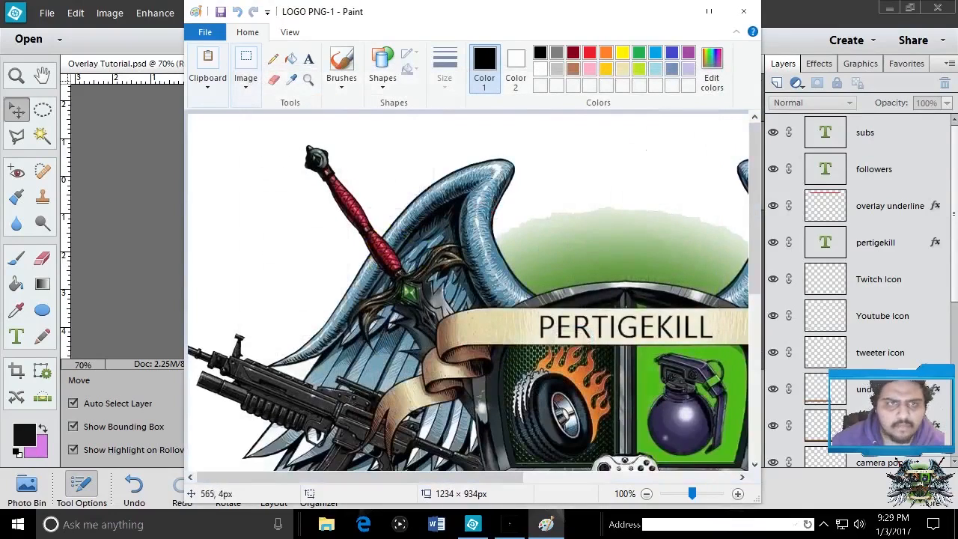
- Select the entire winged PERTIGEKILL logo picture, about 1227 × 927 px, and copy it
left_click_drag(692, 491, 675, 493)
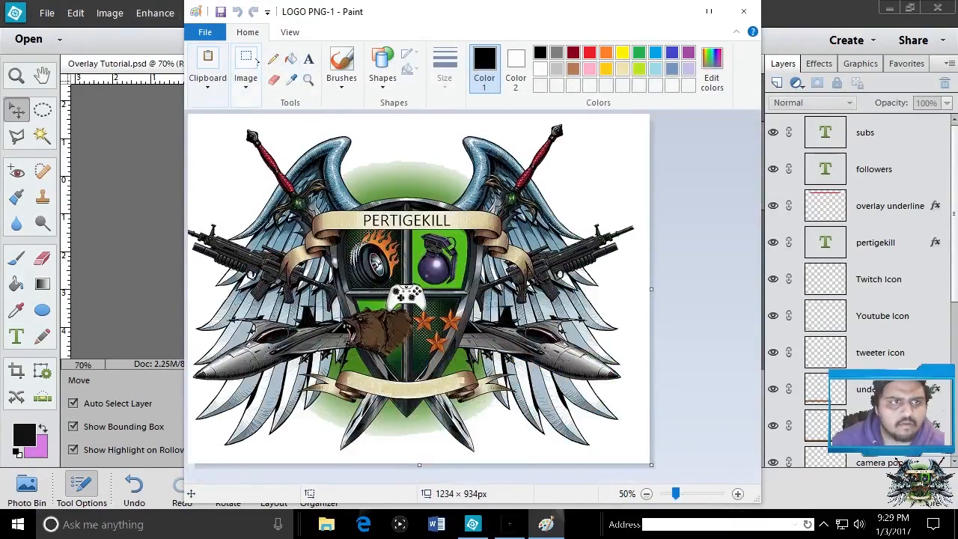
left_click(246, 71)
left_click(197, 120)
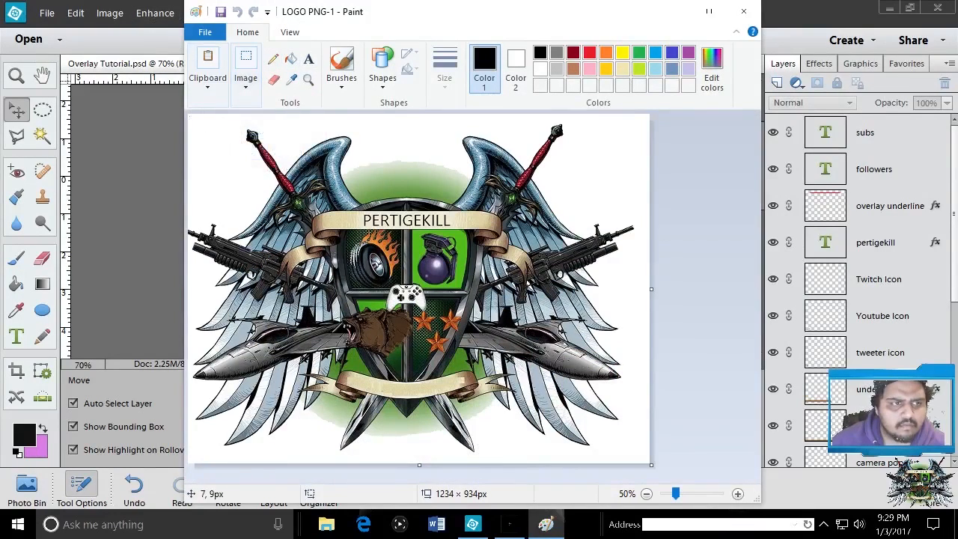
mouse_move(191, 116)
left_mouse_down()
mouse_move(874, 330)
mouse_move(868, 479)
left_mouse_up()
right_click(488, 241)
left_click(524, 265)
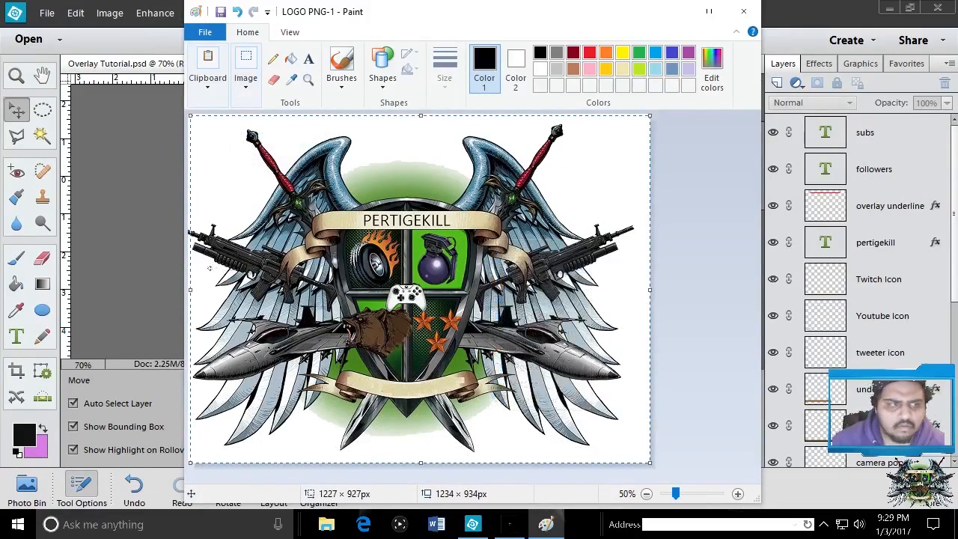
- Return to Photoshop Elements and paste the copied logo onto a new layer above the subs layer
left_click(150, 258)
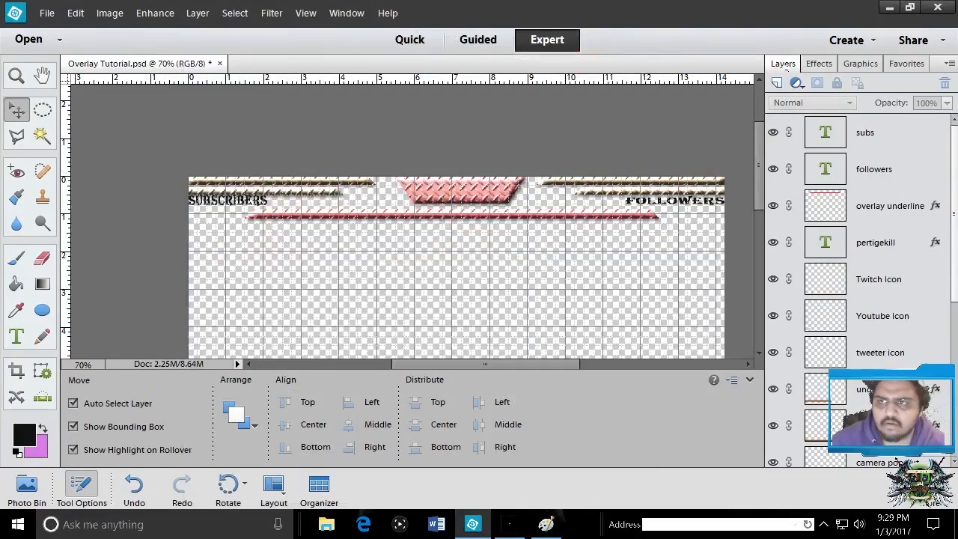
left_click(776, 83)
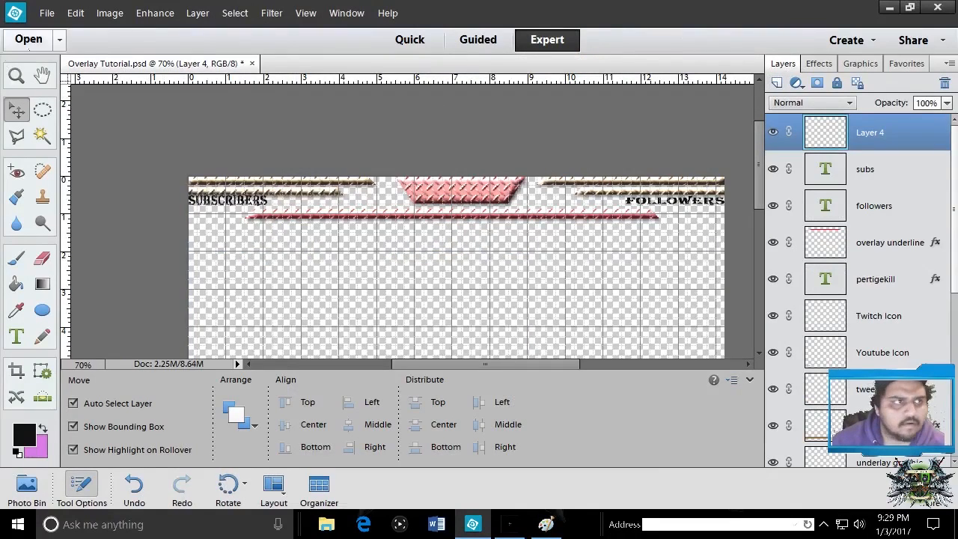
left_click(76, 13)
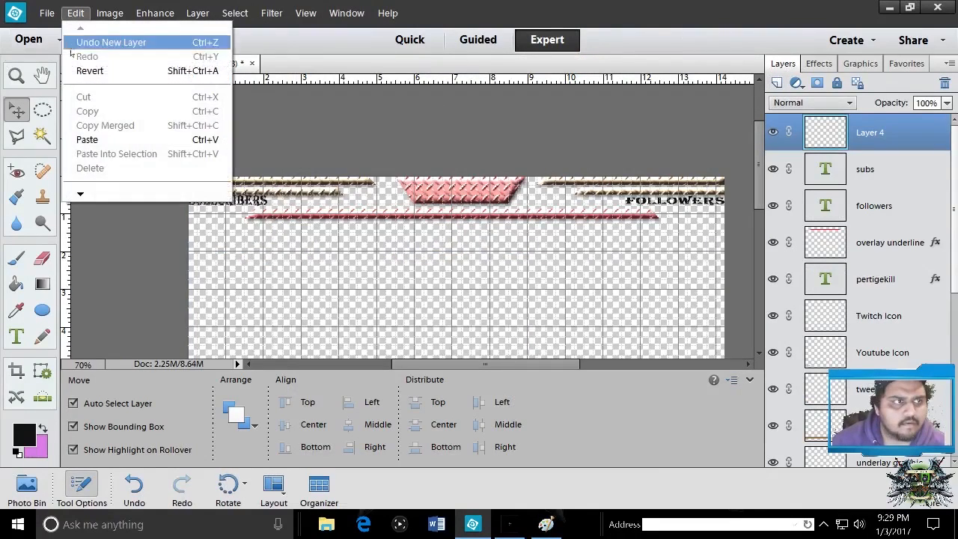
left_click(87, 139)
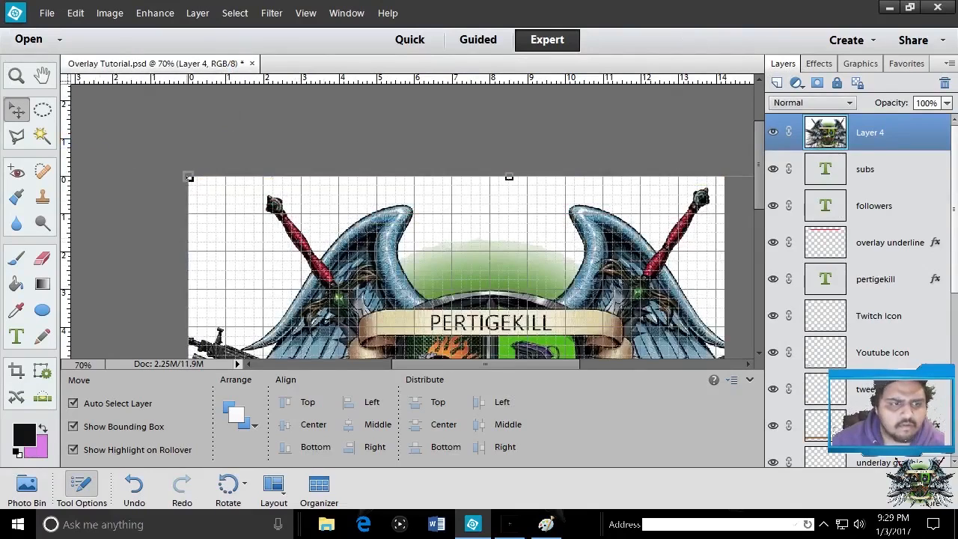
- Scale the pasted logo proportionally to 22.59% and place it near the middle of the canvas, below the overlay bars
left_click_drag(189, 177, 516, 316)
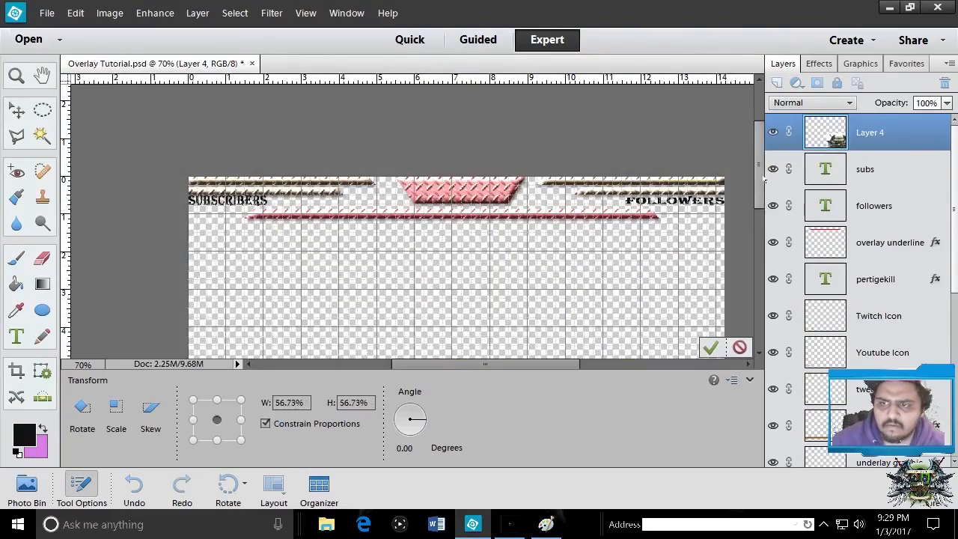
left_click_drag(761, 177, 761, 258)
left_click_drag(671, 170, 471, 120)
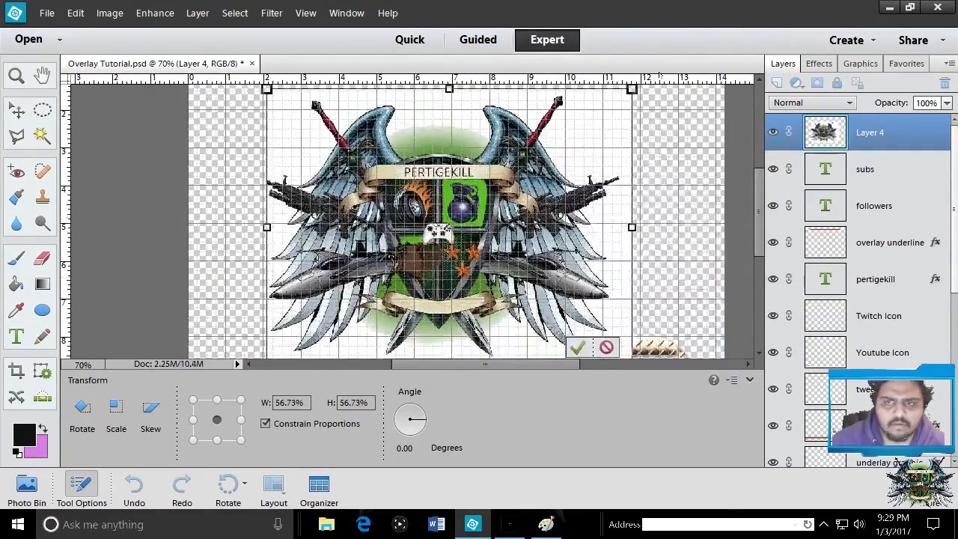
left_click_drag(631, 88, 411, 255)
left_click_drag(335, 312, 463, 206)
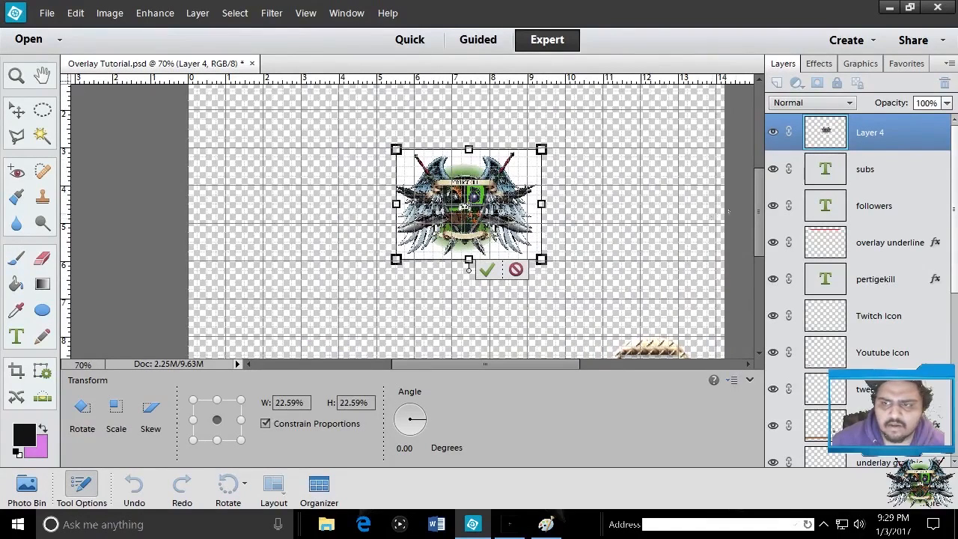
left_click_drag(760, 196, 761, 176)
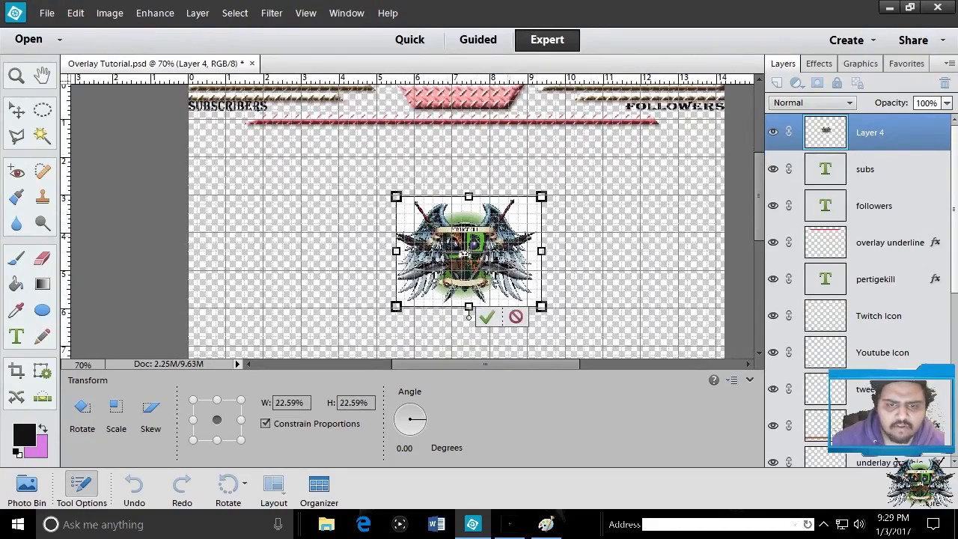
left_click(486, 317)
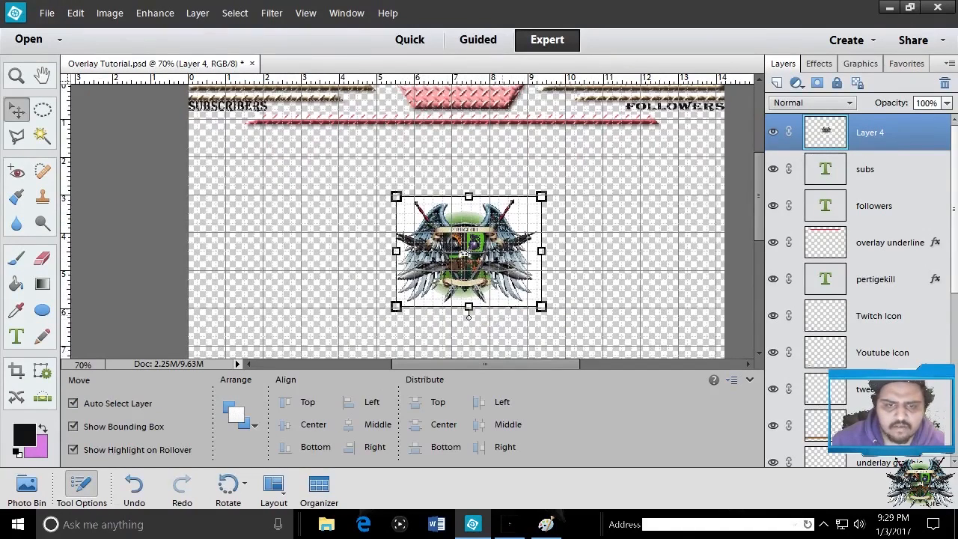
- Rename the pasted layer logo and cut away the white background around the emblem using a Magic Wand selection with tolerance 32
left_click(41, 135)
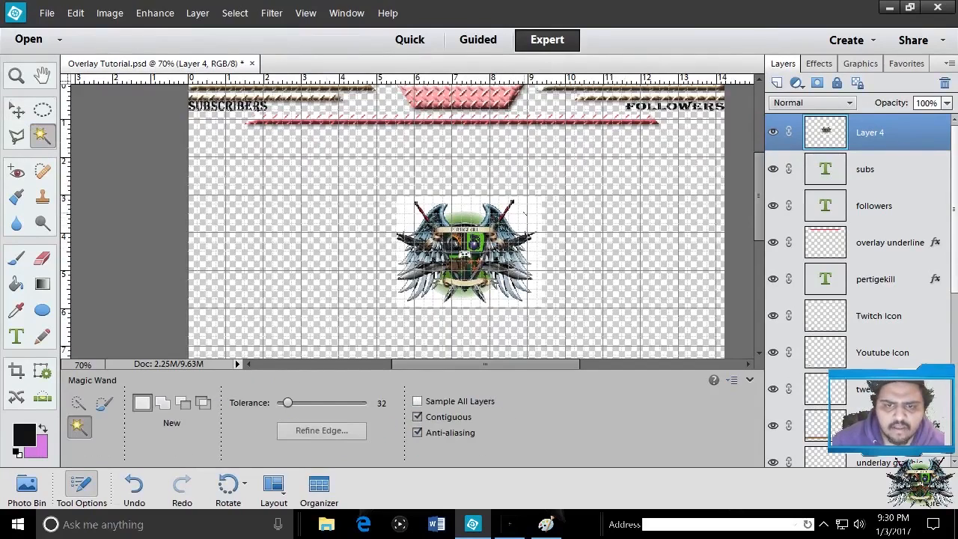
left_click(525, 214)
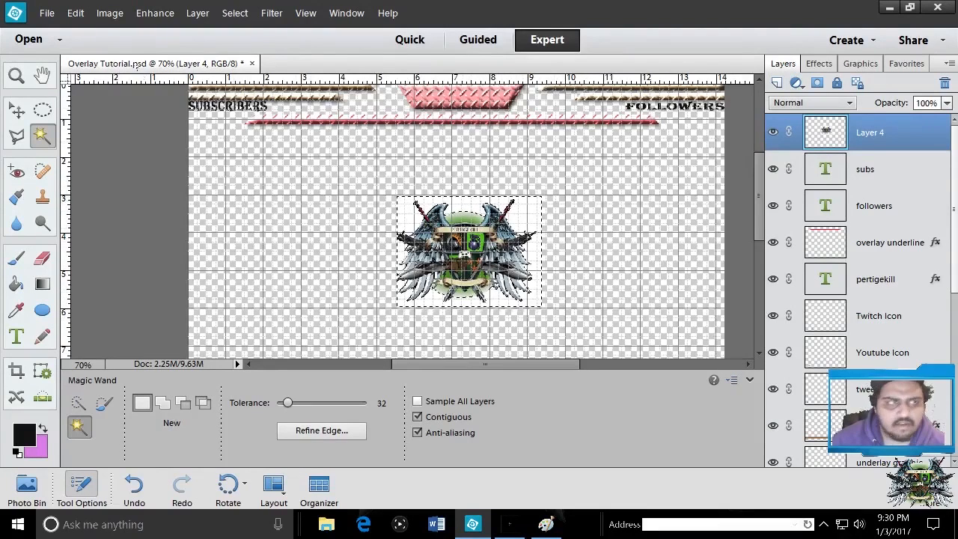
double_click(892, 132)
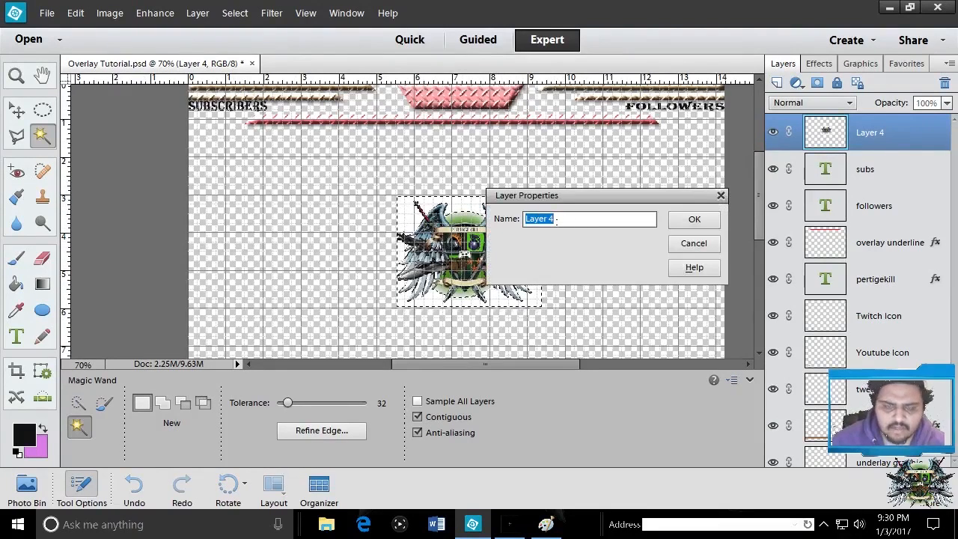
type("logo")
key("Return")
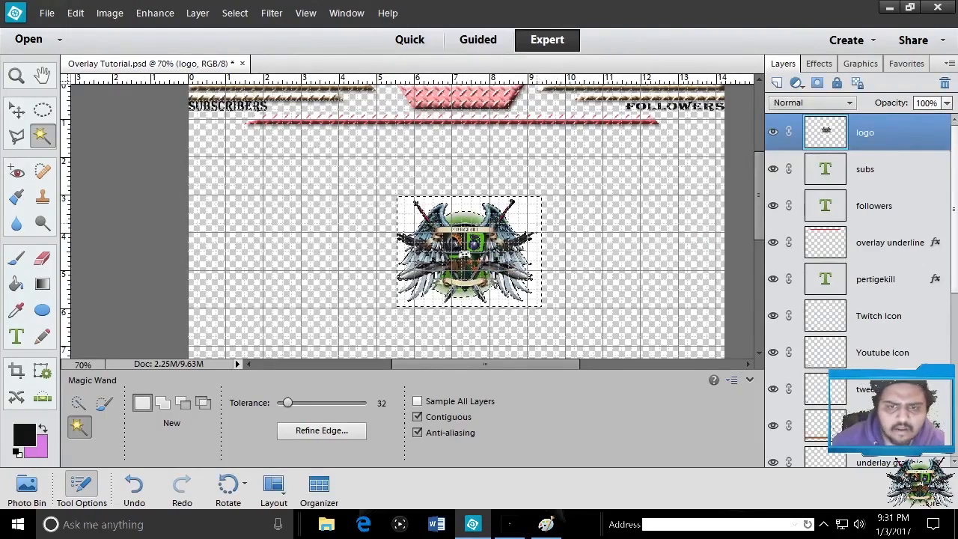
left_click(73, 11)
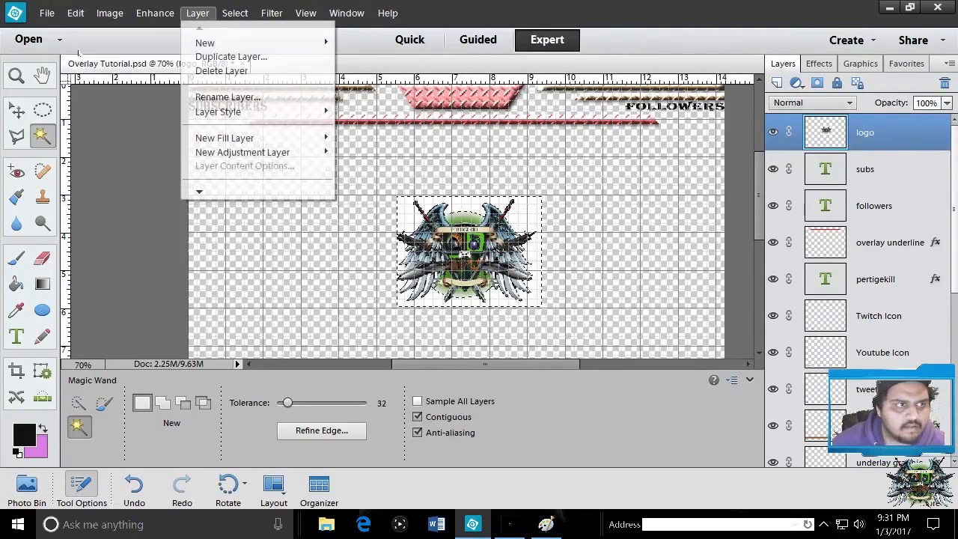
left_click(89, 95)
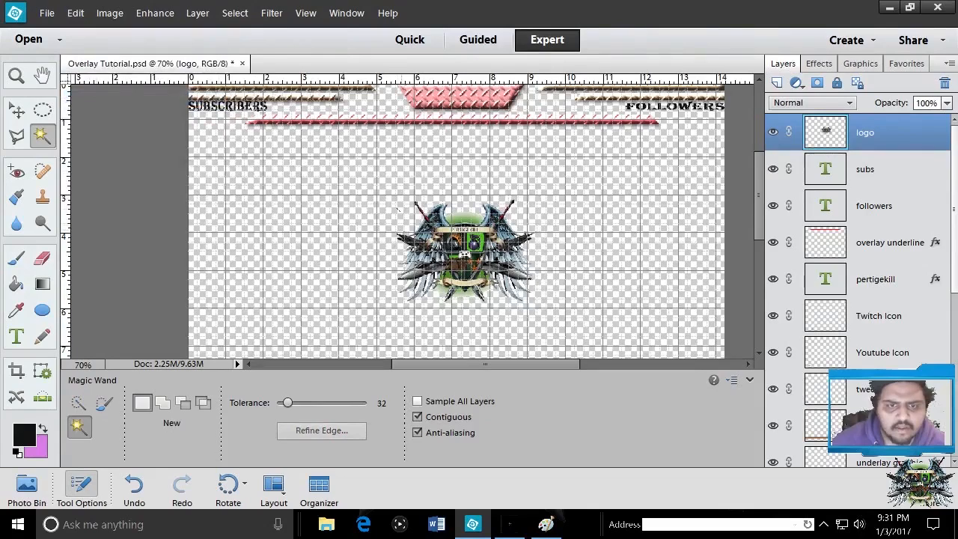
- Move the logo onto the red centre shape at the canvas's upper edge, scale it proportionally to 47.81%, centre it there and deselect it
left_click(97, 363)
type("100")
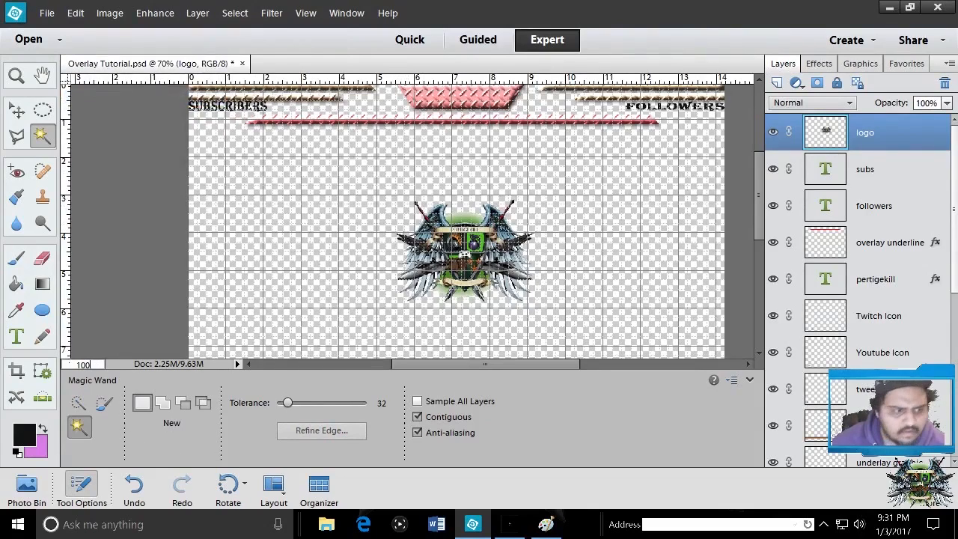
key("Return")
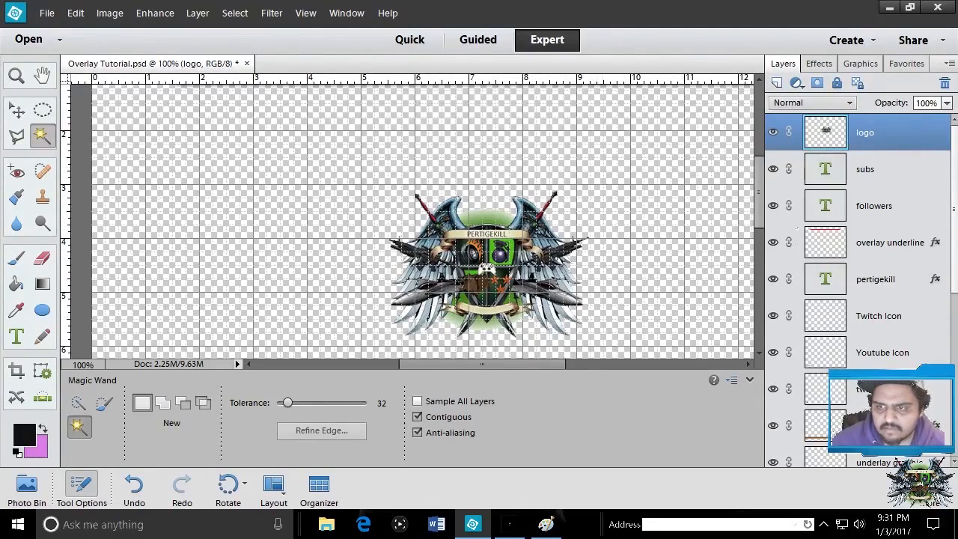
left_click_drag(760, 203, 760, 187)
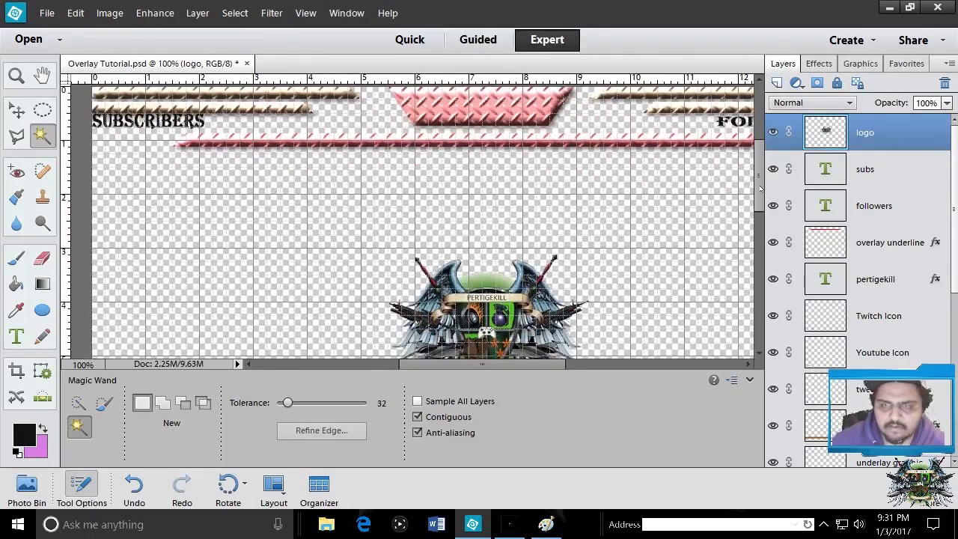
left_click(17, 110)
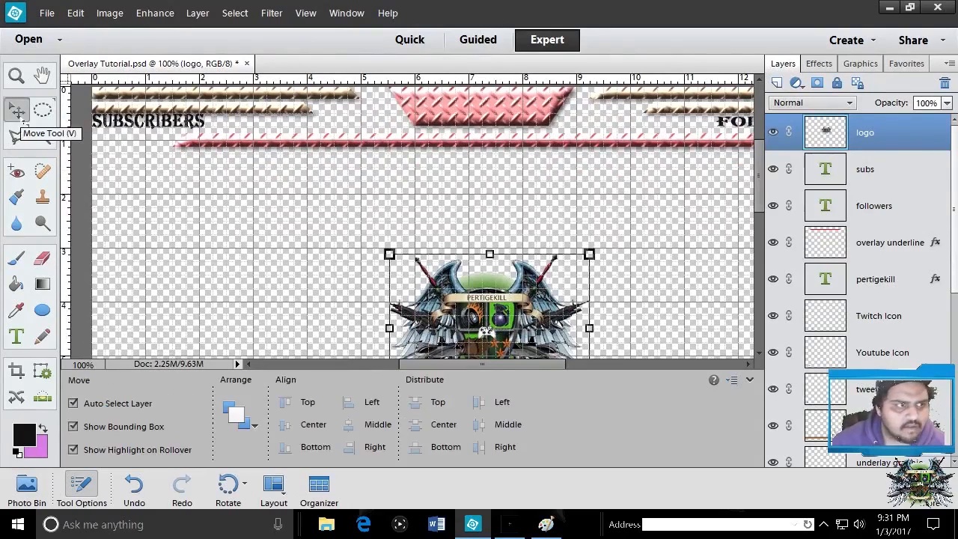
left_click_drag(484, 321, 485, 133)
left_click_drag(589, 213, 481, 122)
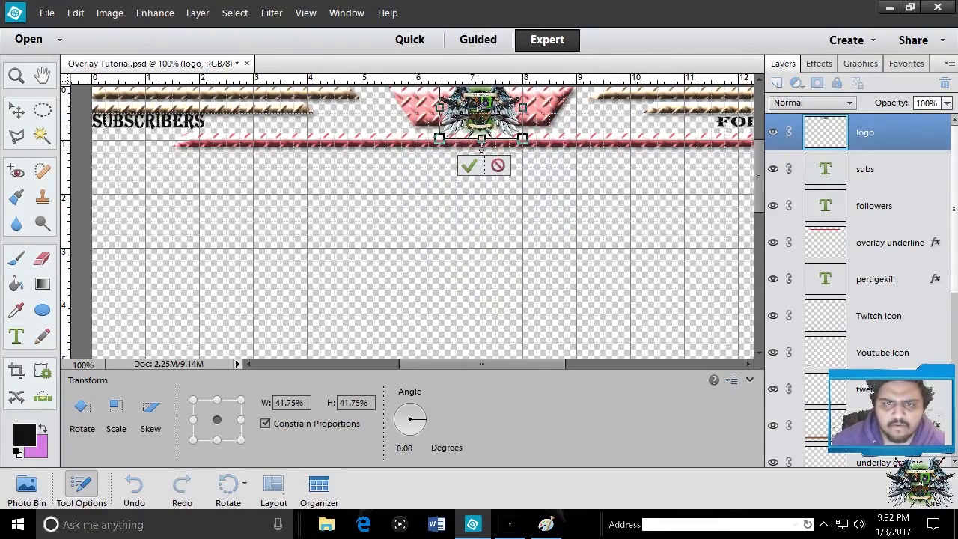
left_click_drag(522, 138, 534, 148)
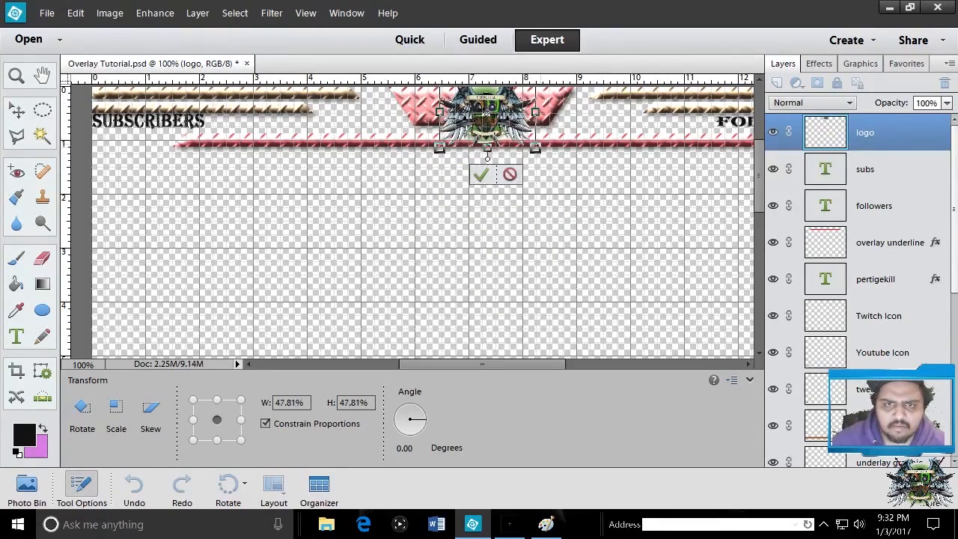
left_click(481, 175)
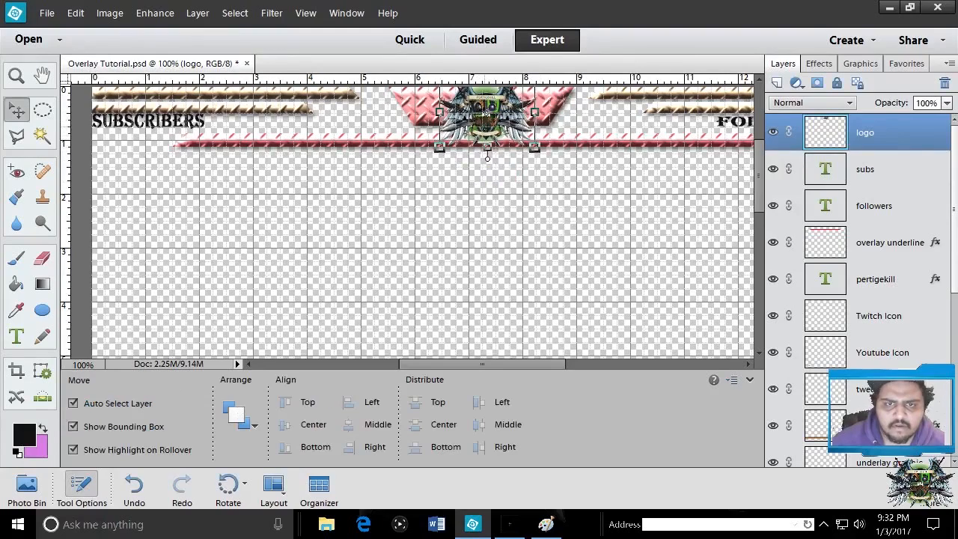
left_click_drag(486, 115, 478, 124)
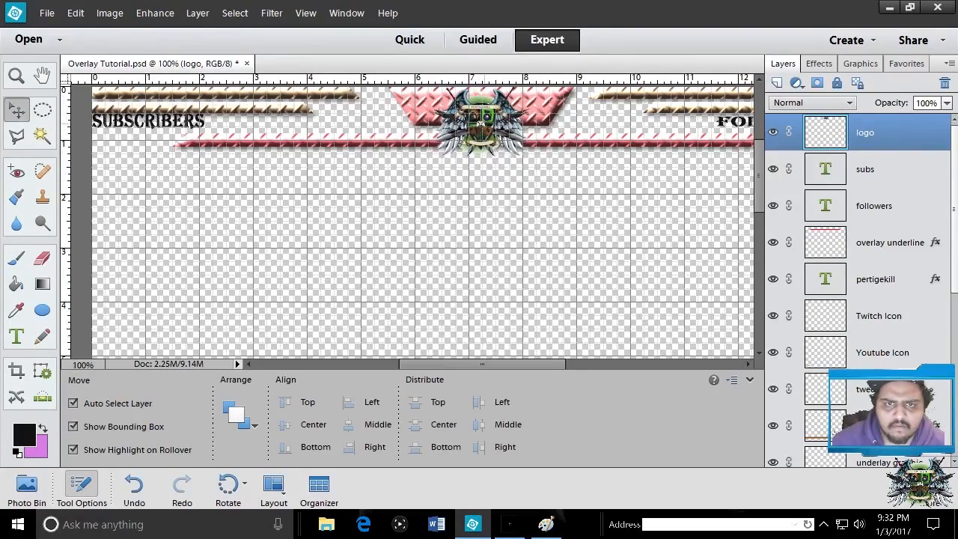
left_click(624, 203)
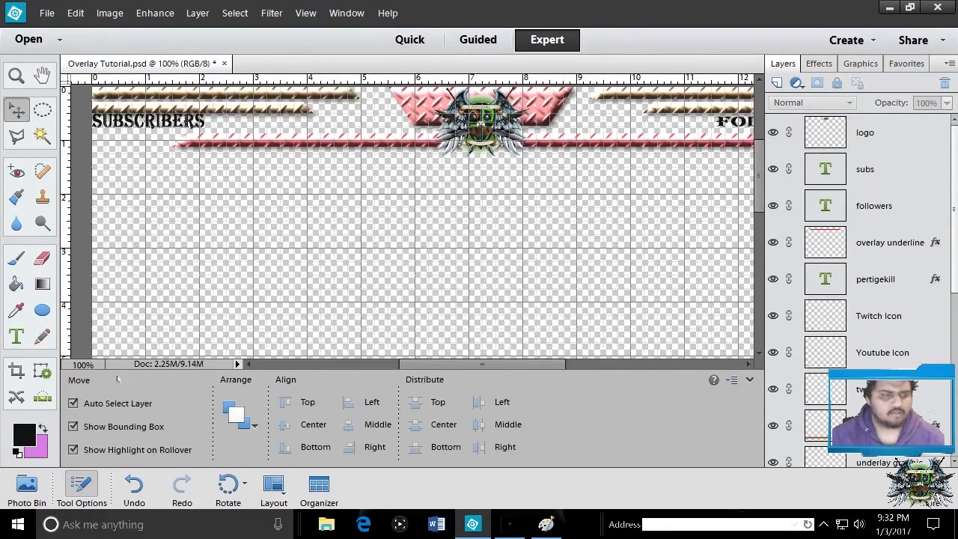
- Examine the complete overlay at 40% and 60% zoom, from the header bars and logo down to the footer bars and icons
left_click_drag(93, 365, 62, 364)
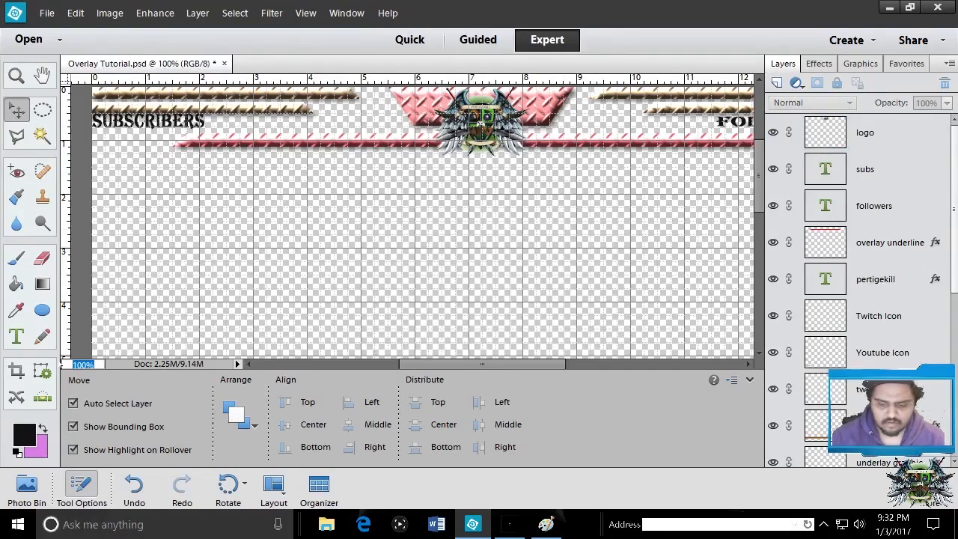
type("40")
key("Return")
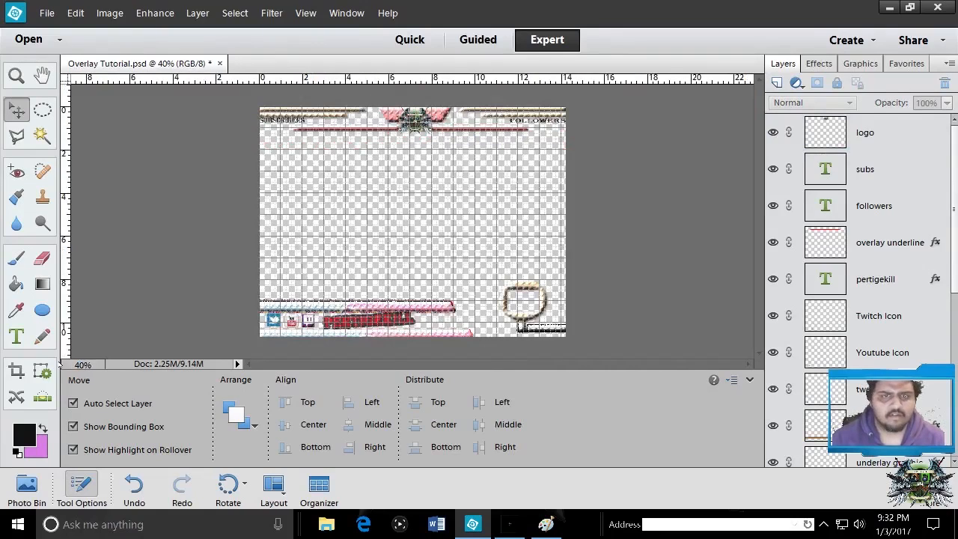
left_click(60, 364)
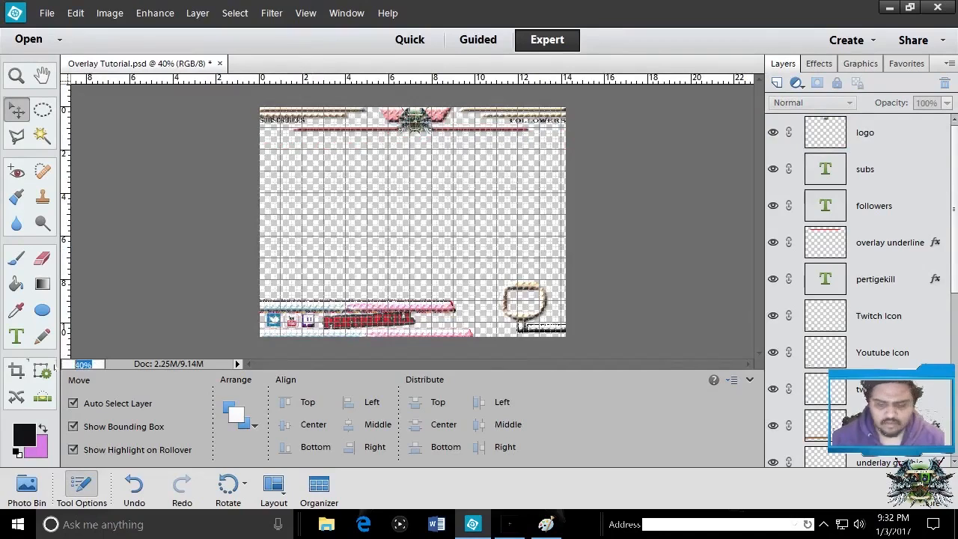
type("60")
key("Return")
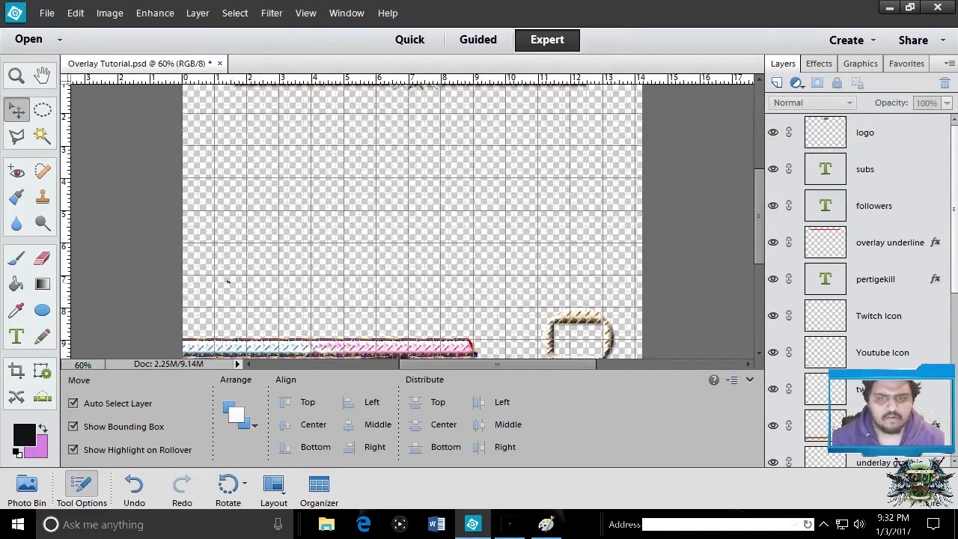
scroll(228, 278, "up", 5)
scroll(233, 278, "down", 1)
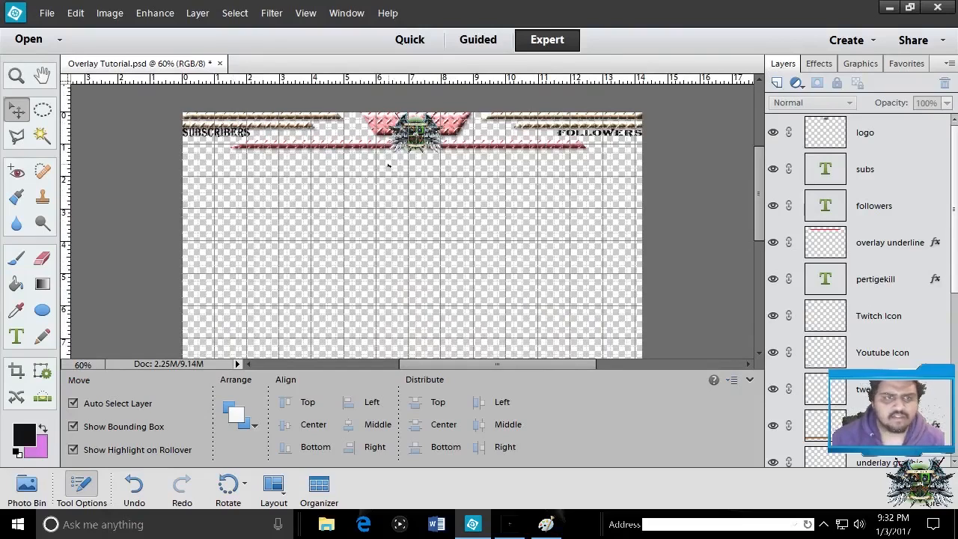
scroll(388, 165, "down", 1)
scroll(389, 166, "up", 3)
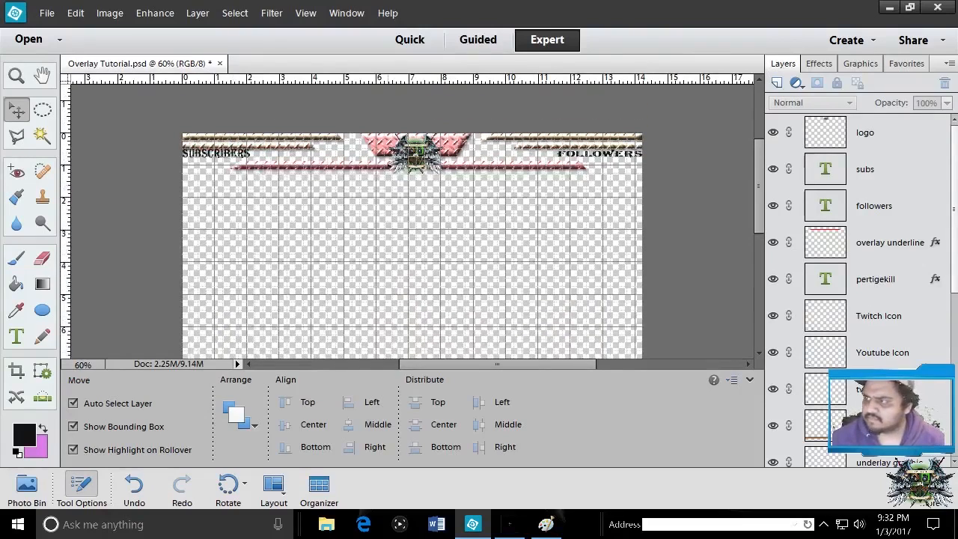
scroll(388, 165, "down", 5)
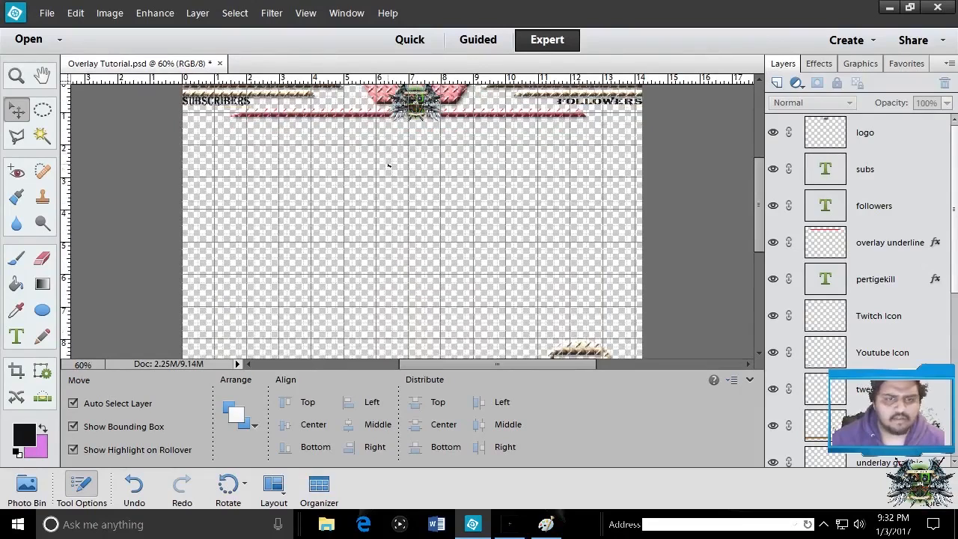
scroll(388, 166, "down", 9)
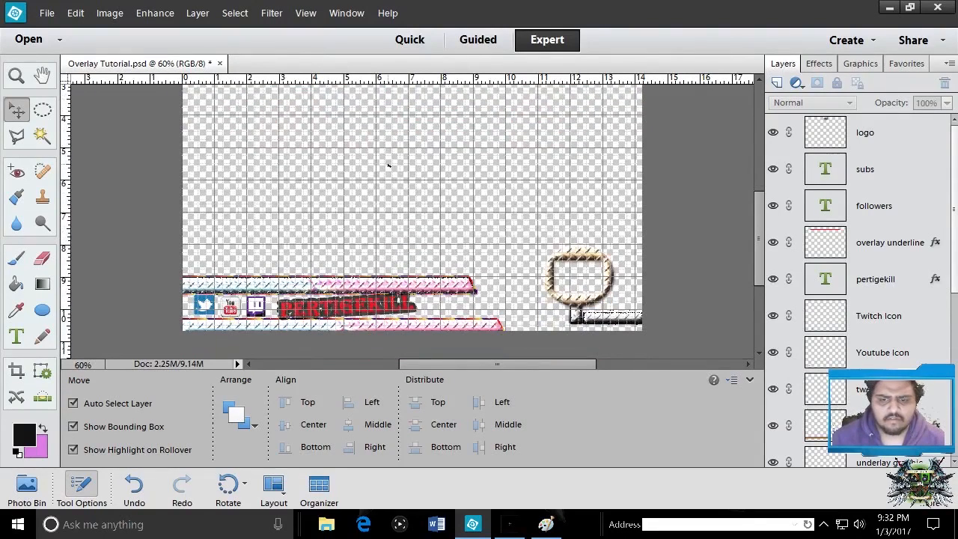
scroll(388, 165, "up", 12)
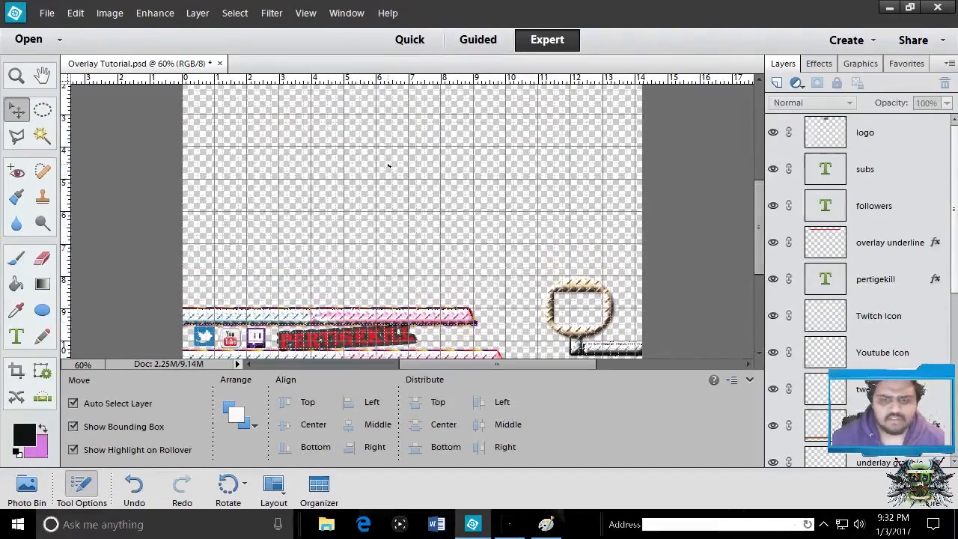
scroll(388, 165, "up", 4)
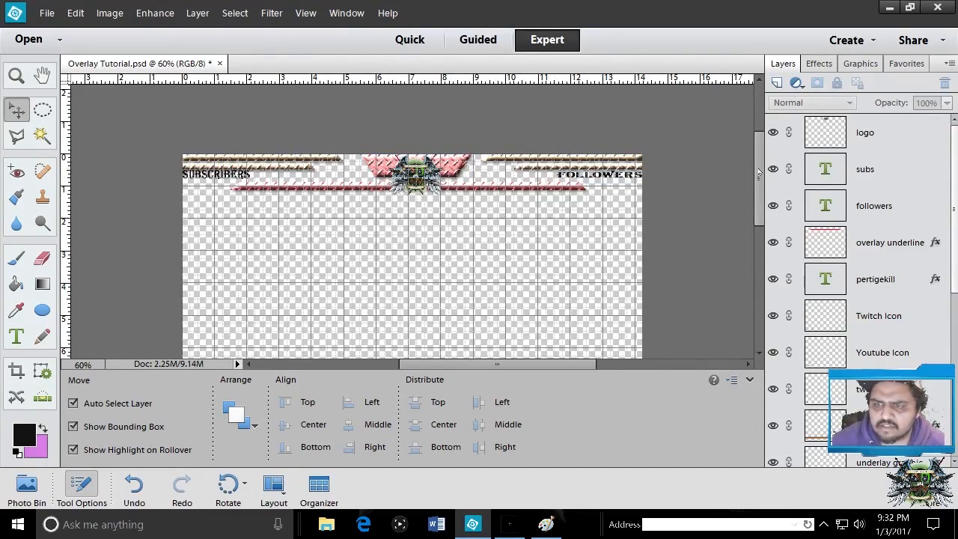
mouse_move(758, 172)
left_mouse_down()
mouse_move(739, 306)
mouse_move(763, 169)
left_mouse_up()
mouse_move(759, 182)
left_mouse_down()
mouse_move(758, 258)
mouse_move(757, 163)
left_mouse_up()
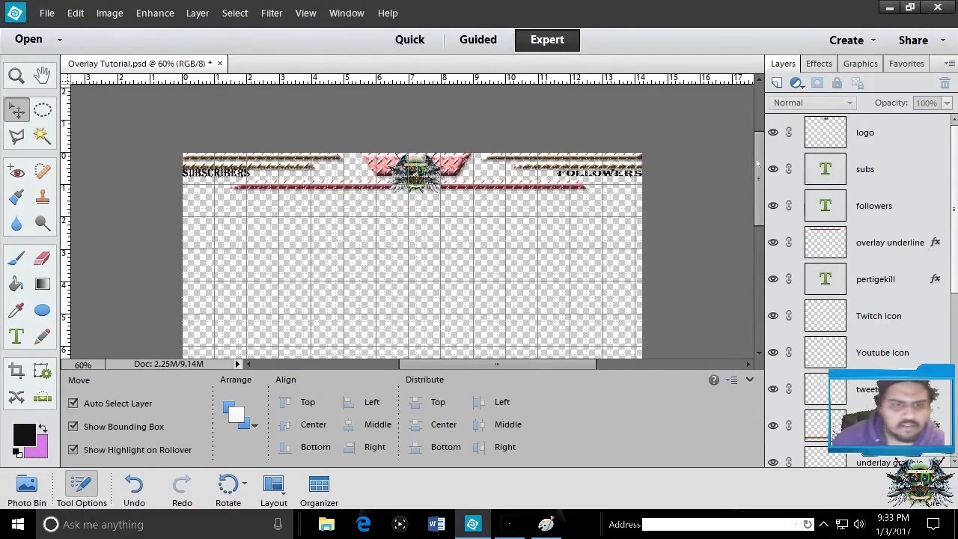
mouse_move(757, 163)
left_mouse_down()
mouse_move(756, 234)
mouse_move(755, 164)
left_mouse_up()
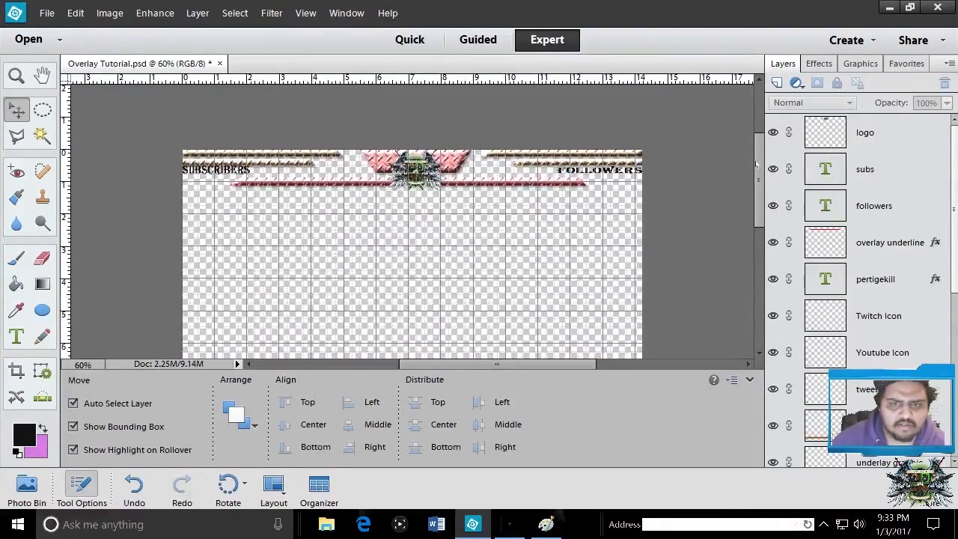
left_click_drag(755, 164, 747, 255)
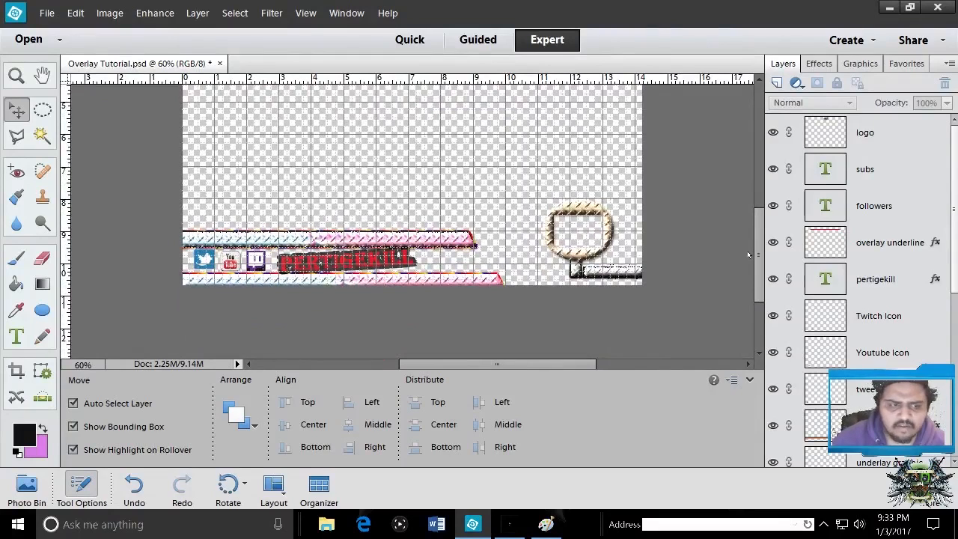
left_click_drag(748, 254, 755, 187)
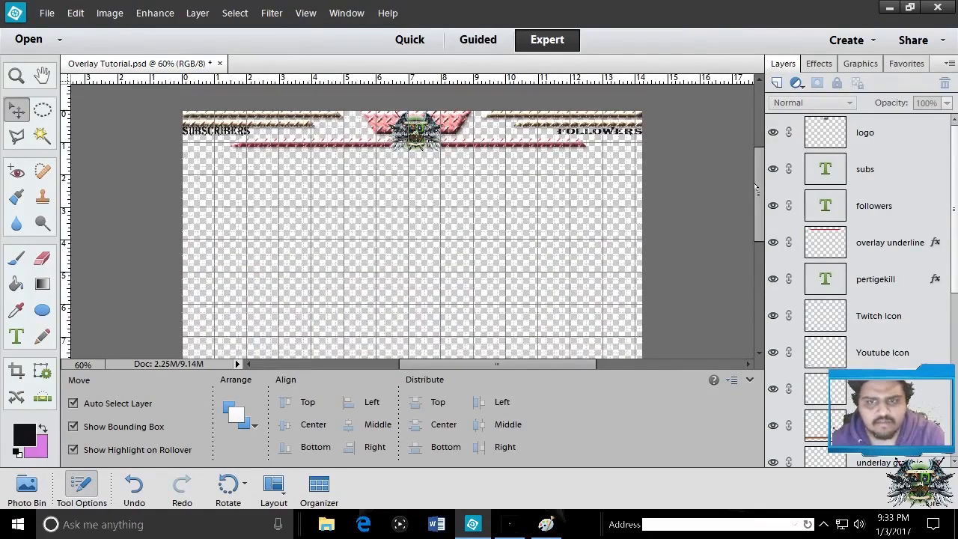
left_click_drag(755, 188, 755, 227)
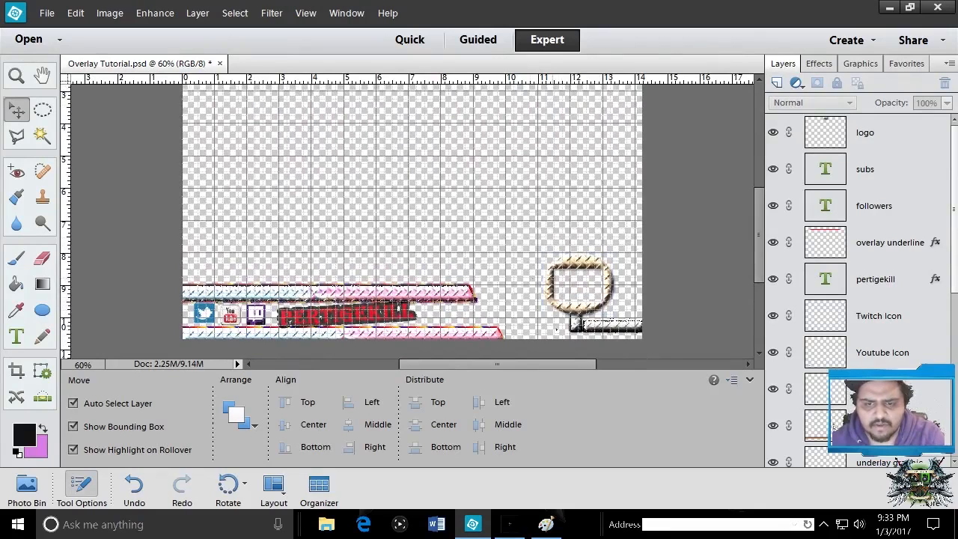
left_click_drag(757, 231, 761, 163)
scroll(416, 202, "down", 3)
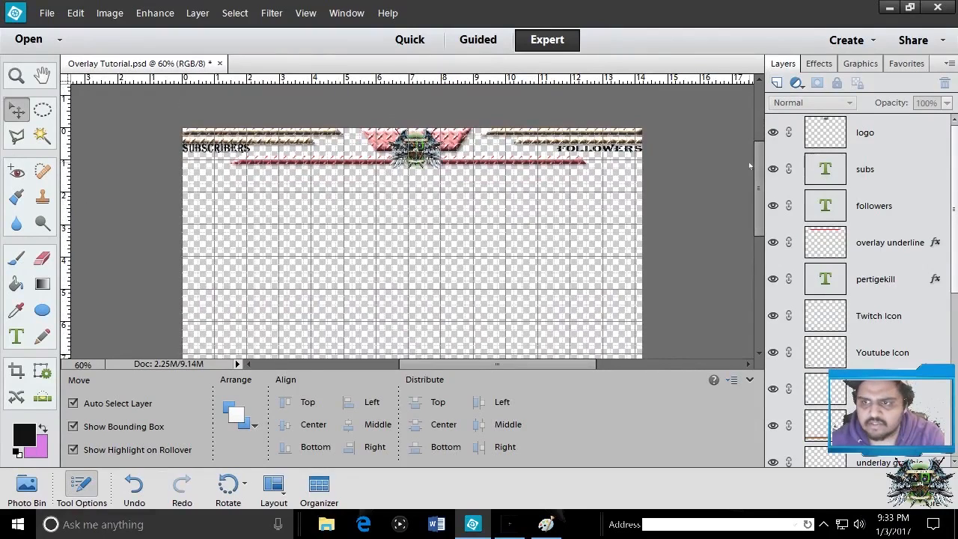
mouse_move(756, 173)
left_mouse_down()
mouse_move(757, 251)
mouse_move(752, 171)
left_mouse_up()
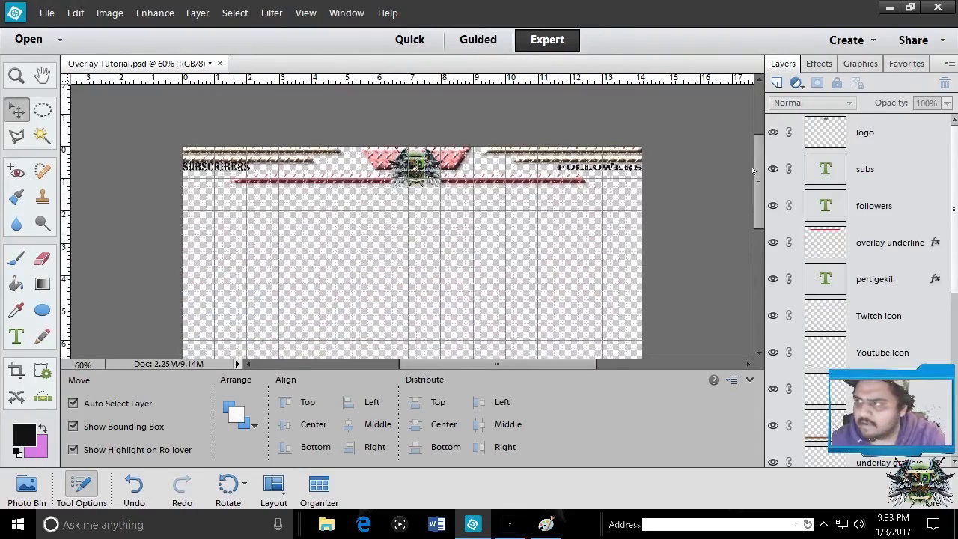
- Save a copy of the overlay as the PNG file Overlay Tutorial_edited-1.png in the __TWITCH__OBS folder, with interlacing set to None
left_click(35, 8)
key("Right")
key("Right")
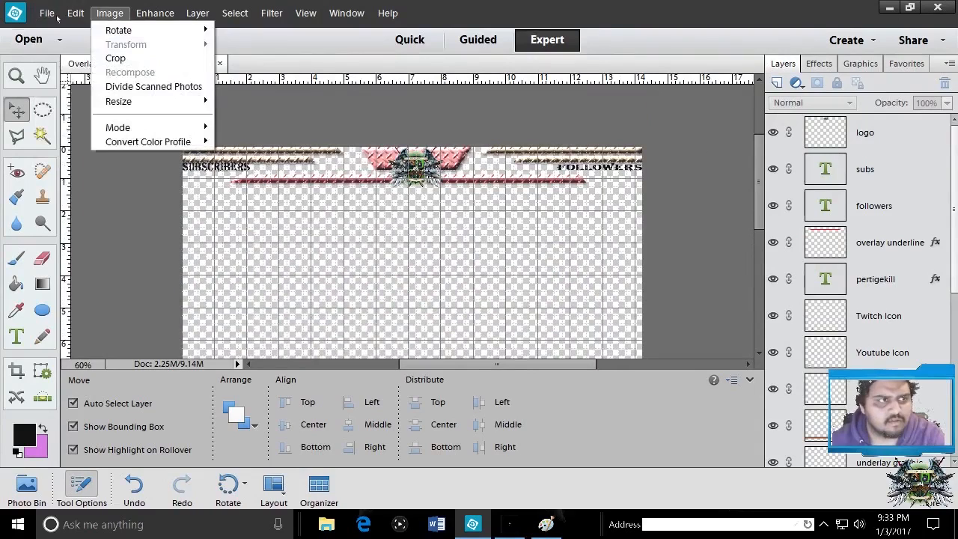
key("Left")
key("Left")
key("Down")
key("Down")
key("Down")
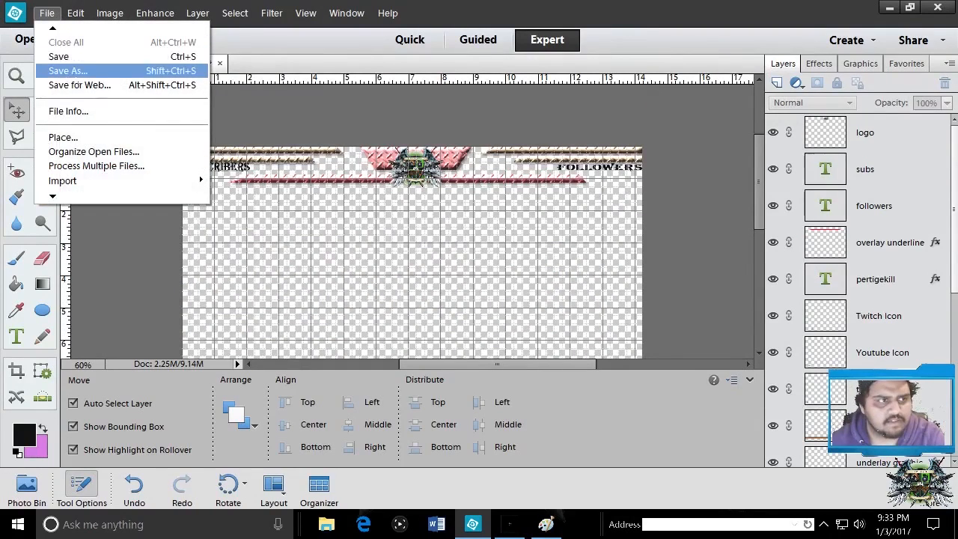
left_click(67, 70)
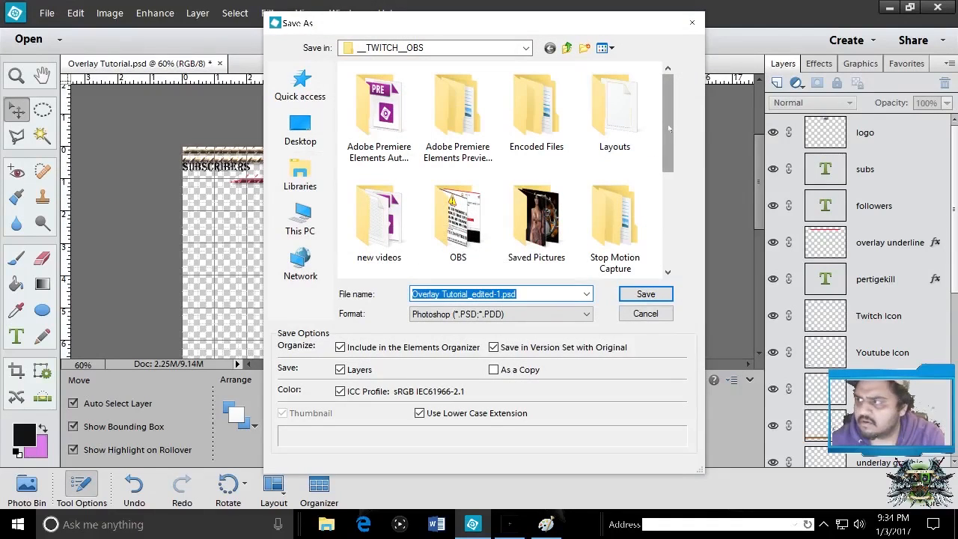
scroll(668, 129, "down", 3)
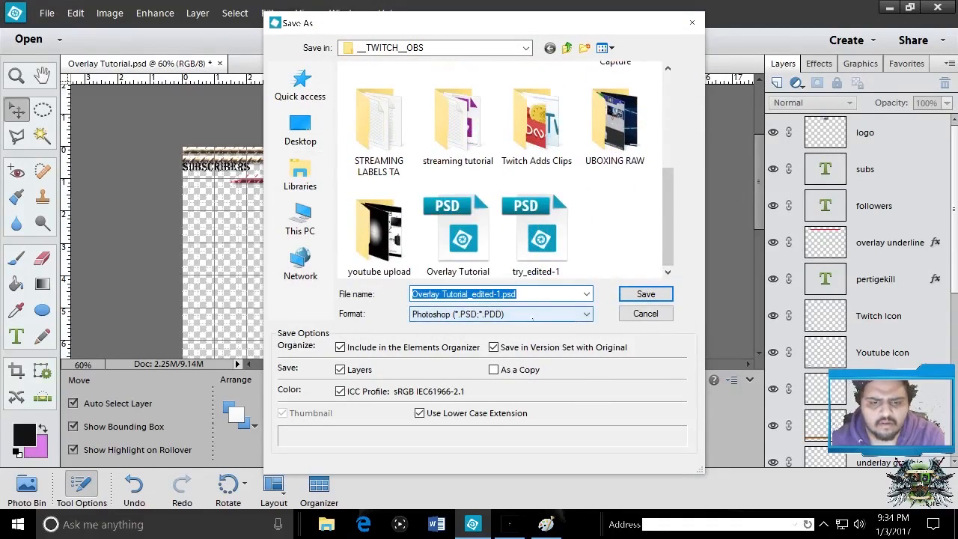
left_click(532, 317)
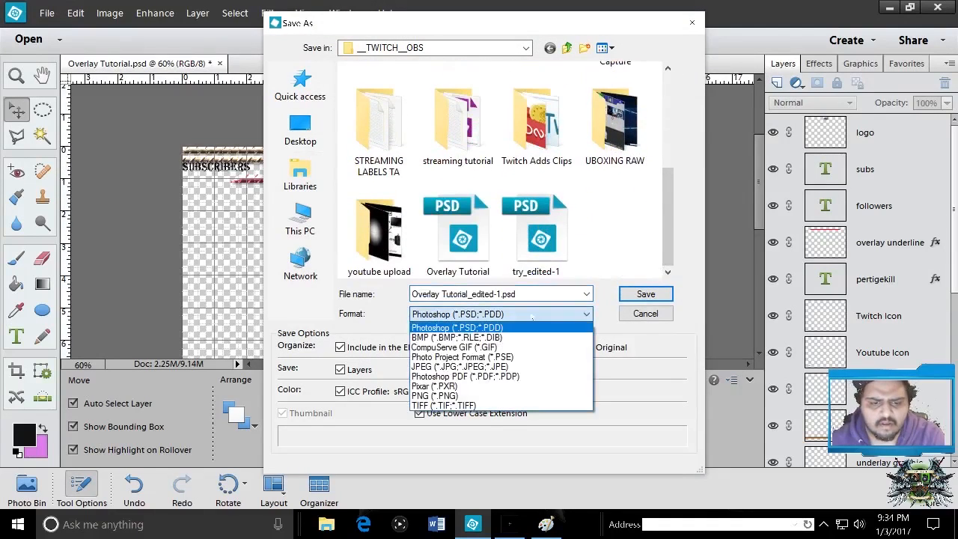
left_click(522, 396)
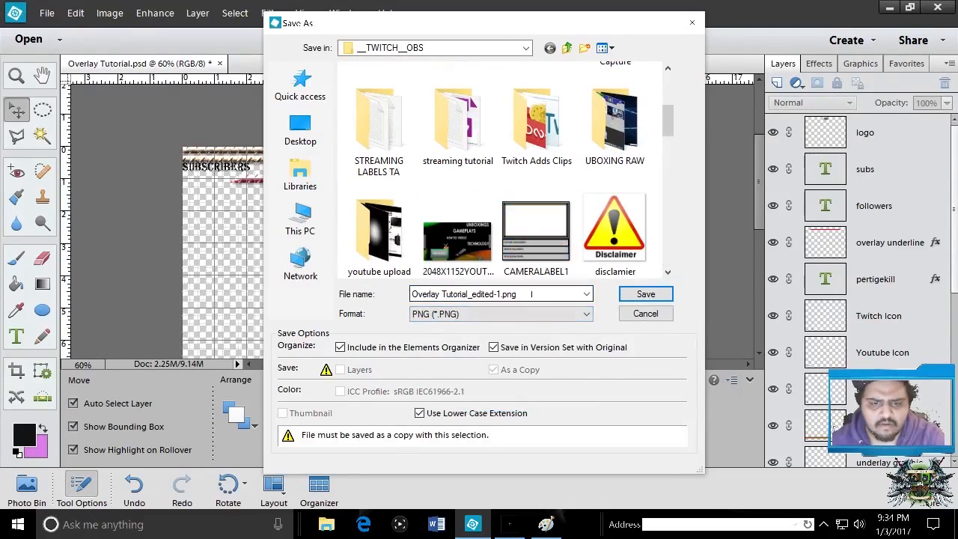
left_click(642, 294)
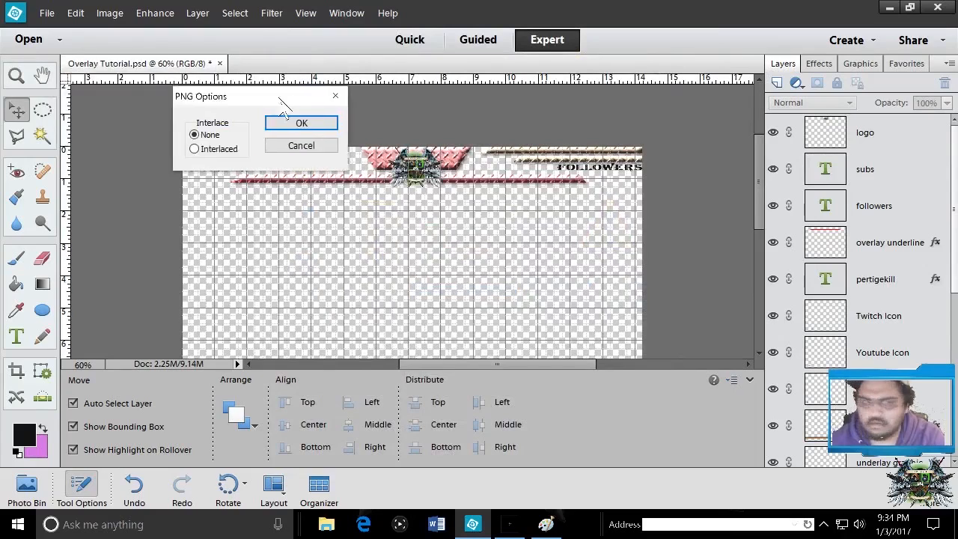
left_click_drag(615, 223, 498, 215)
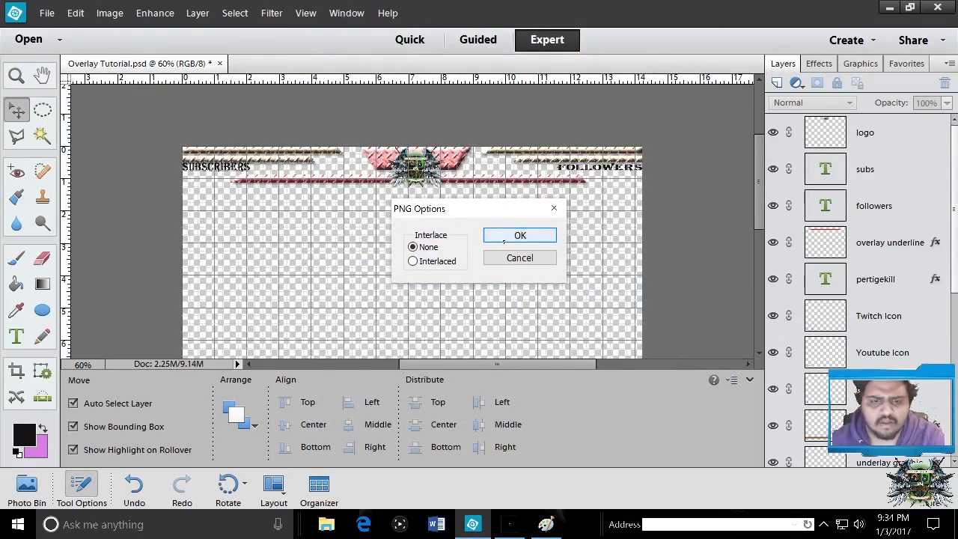
left_click(501, 233)
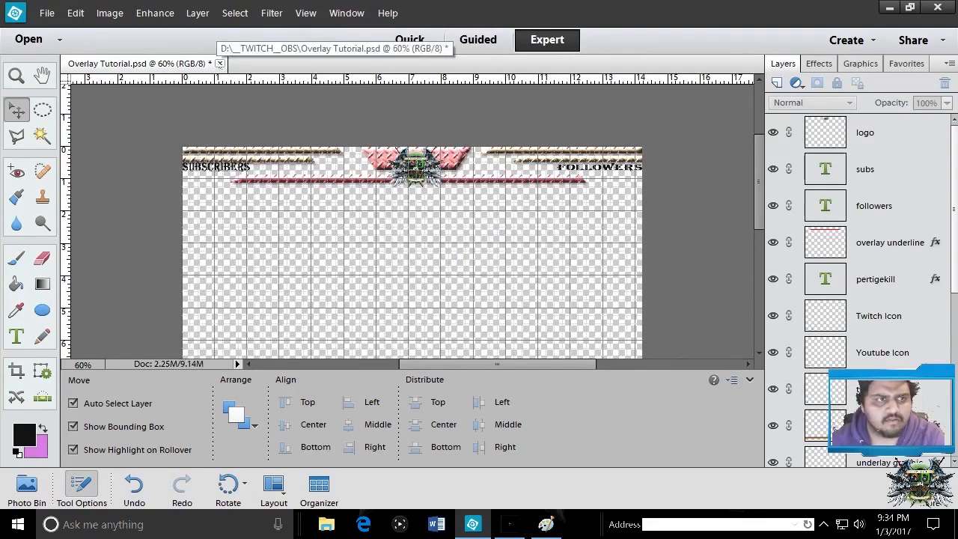
- Close the overlay document, choose to save its changes, and set the save format to PNG
left_click(219, 63)
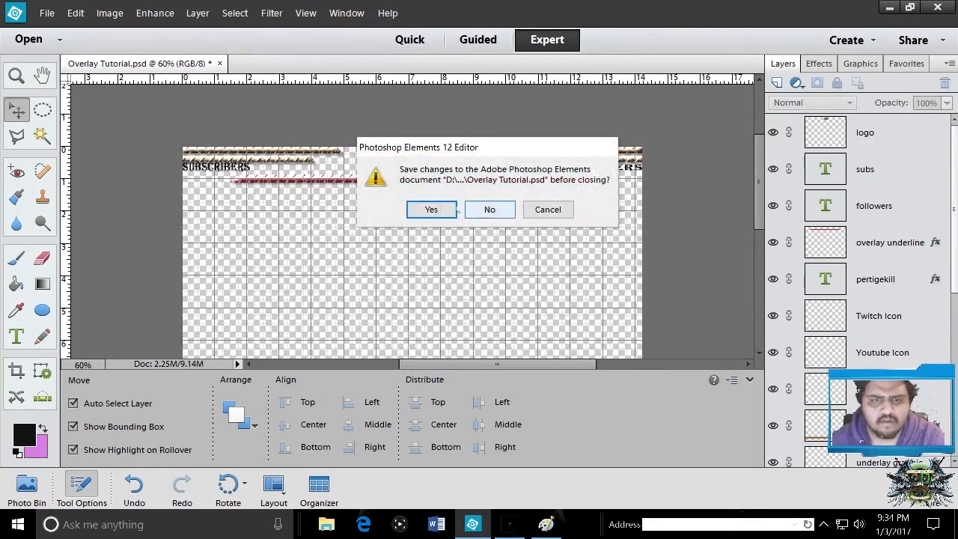
left_click(432, 211)
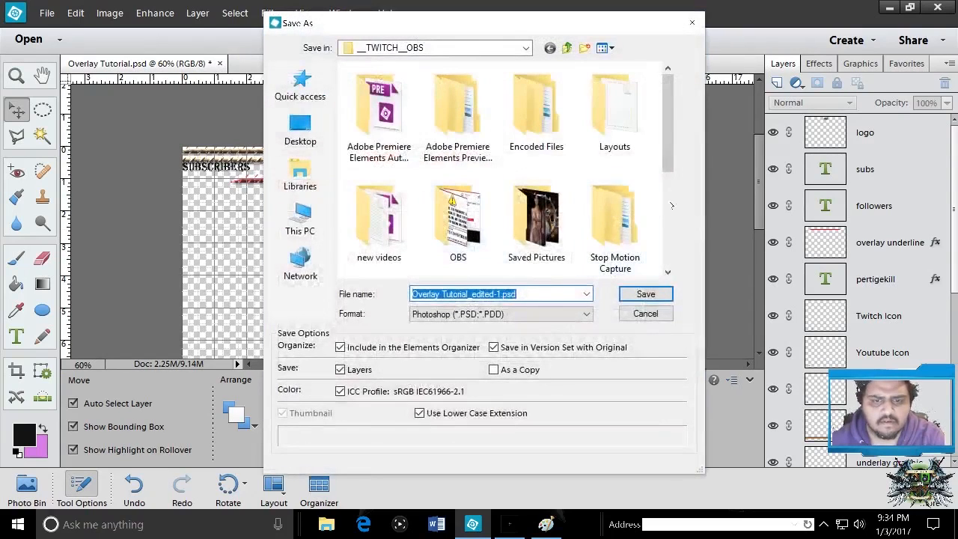
left_click(562, 294)
left_click(508, 313)
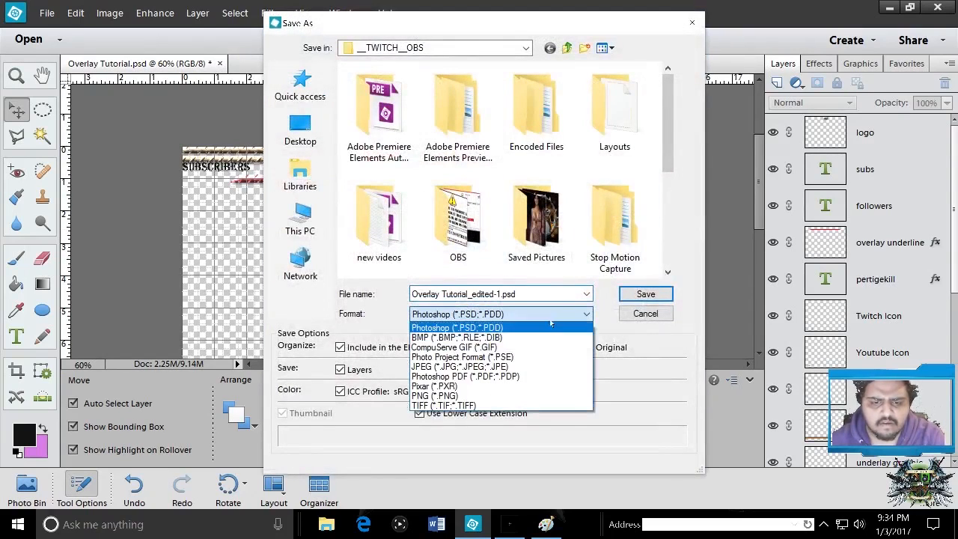
left_click(434, 395)
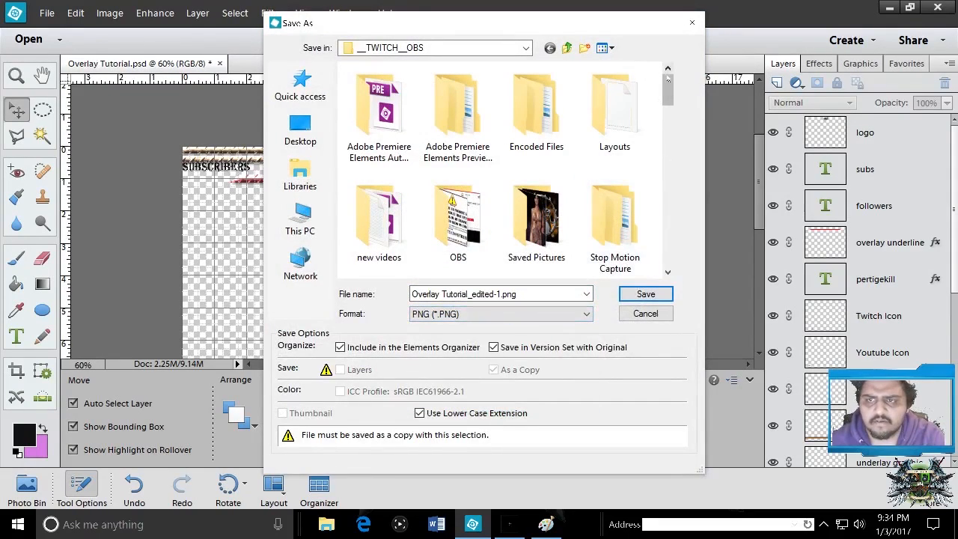
- Try to save the PNG copy as Overlay Tutorial_edited-1.png in the __TWITCH__OBS folder
scroll(666, 84, "down", 1)
left_click_drag(667, 83, 676, 258)
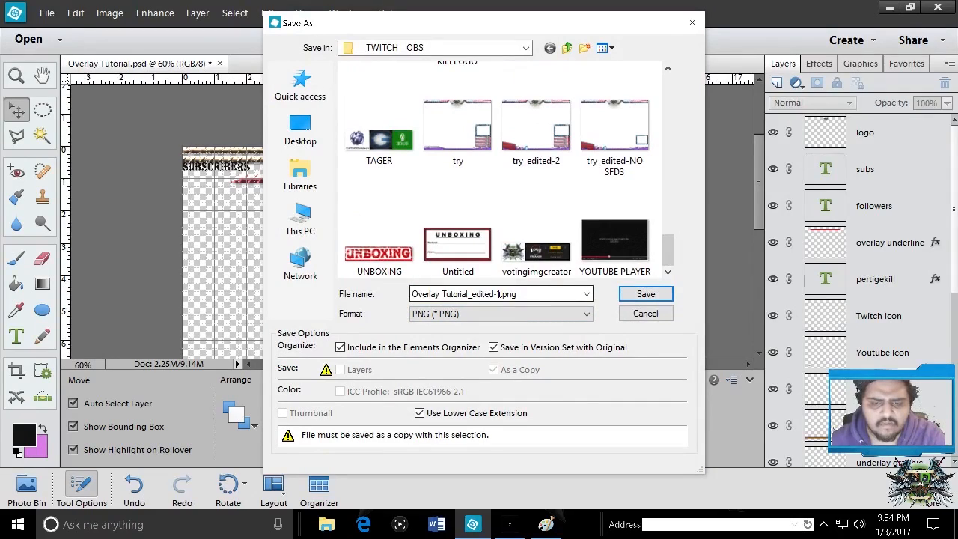
mouse_move(667, 251)
left_mouse_down()
mouse_move(668, 215)
mouse_move(667, 250)
left_mouse_up()
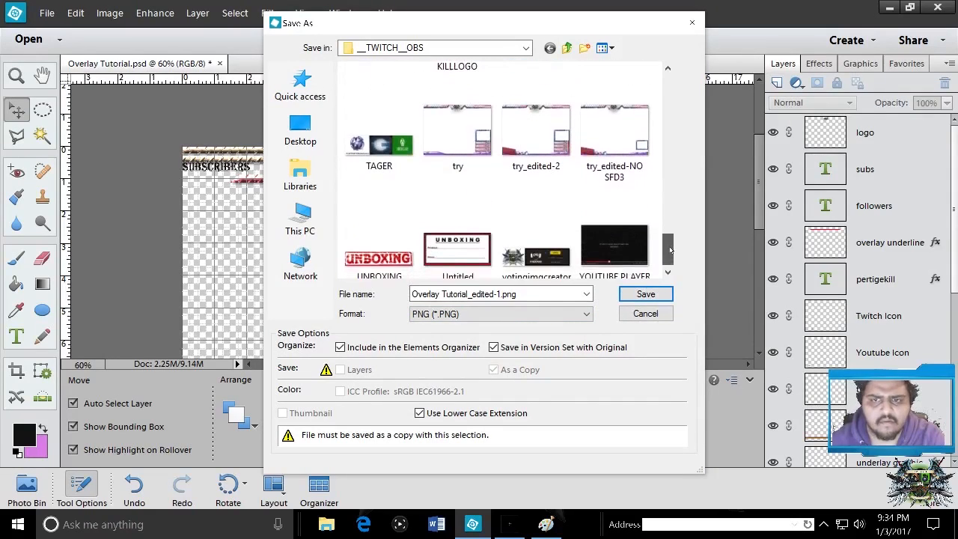
left_click(645, 294)
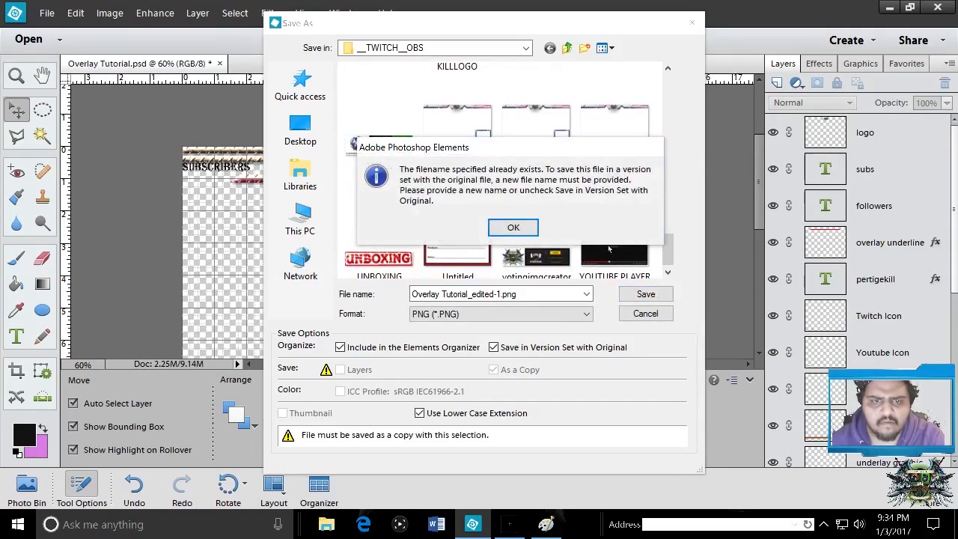
left_click(531, 228)
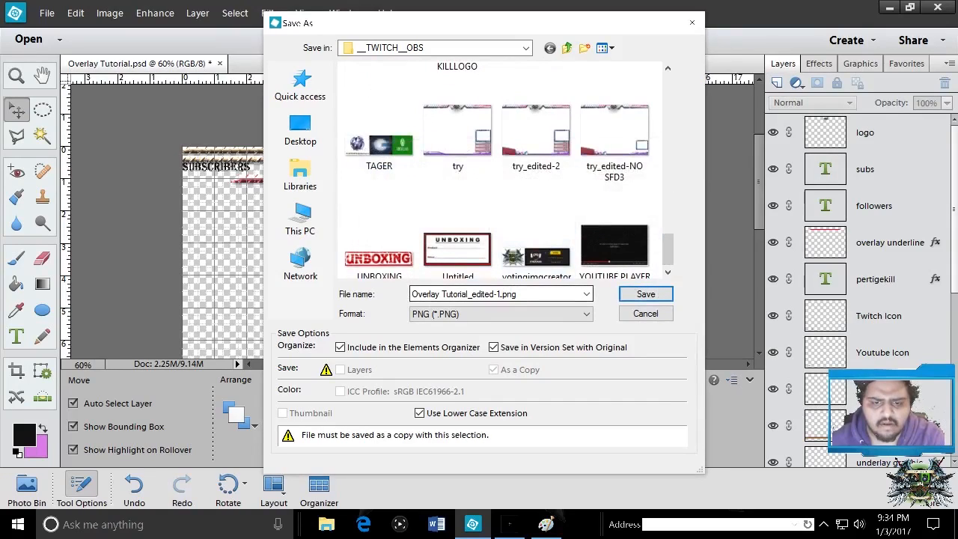
- Change the file name for the saved copy to OverlayTutorialdone.png
left_click(474, 294)
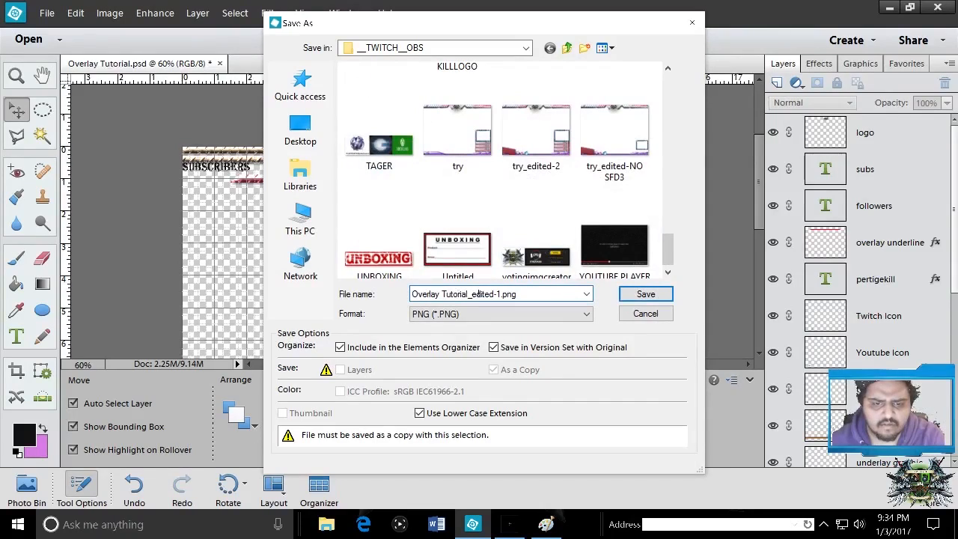
left_click_drag(467, 294, 500, 293)
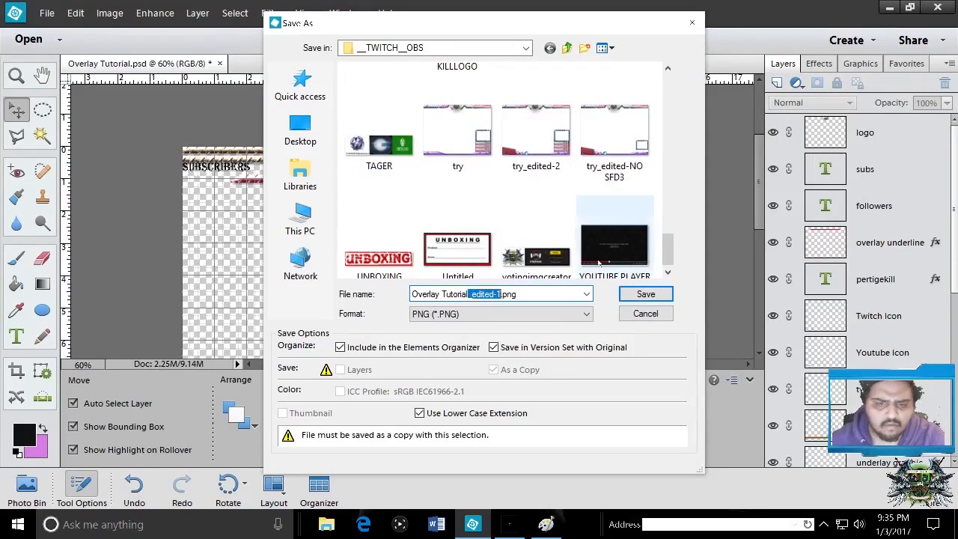
key("BackSpace")
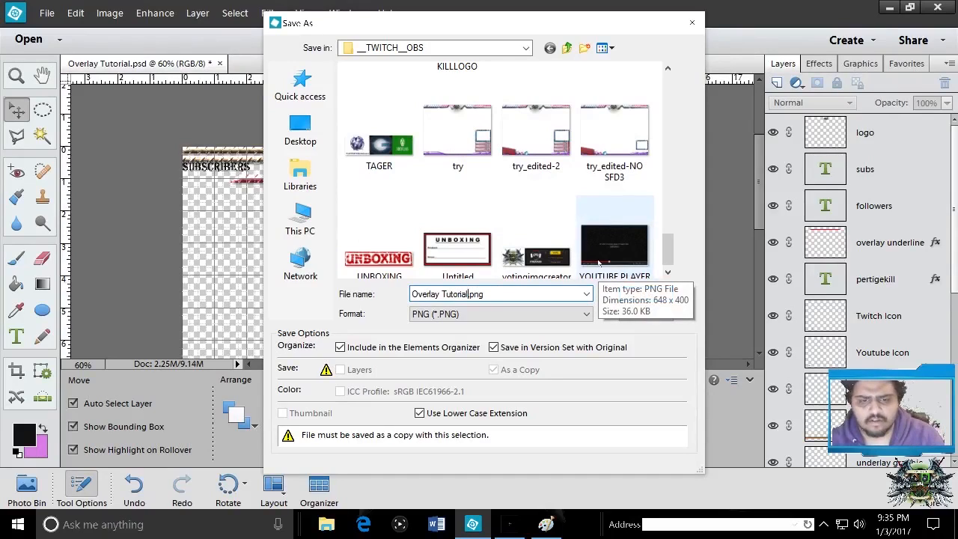
type("done")
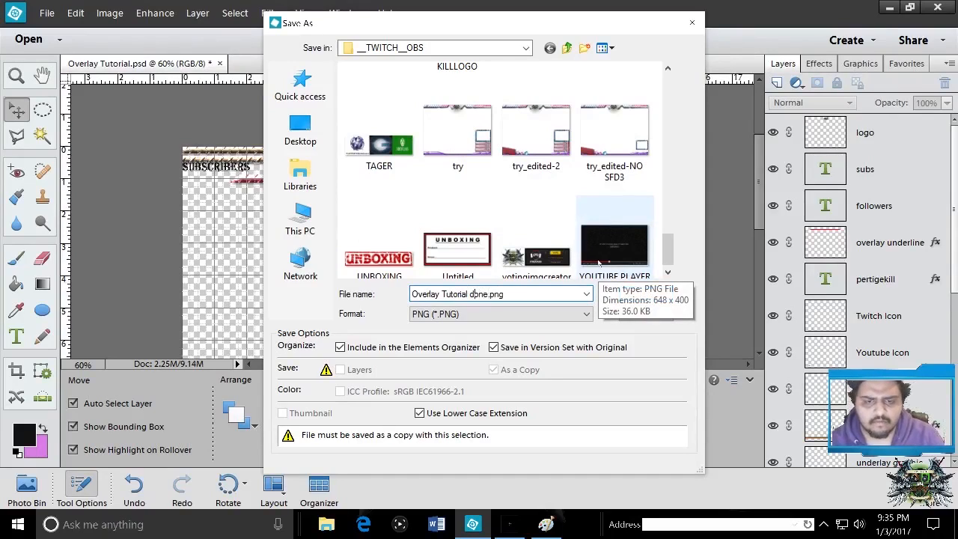
key("Left")
key("BackSpace")
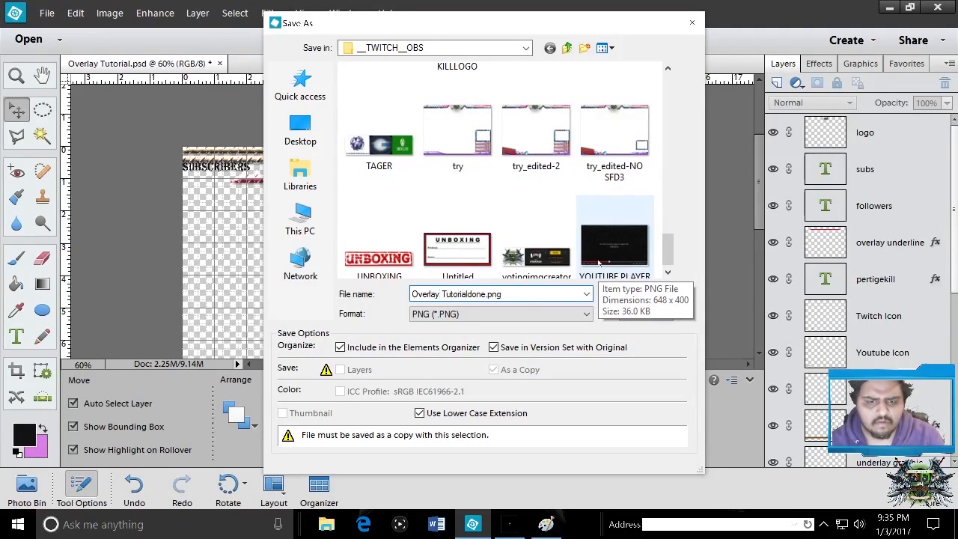
key("Delete")
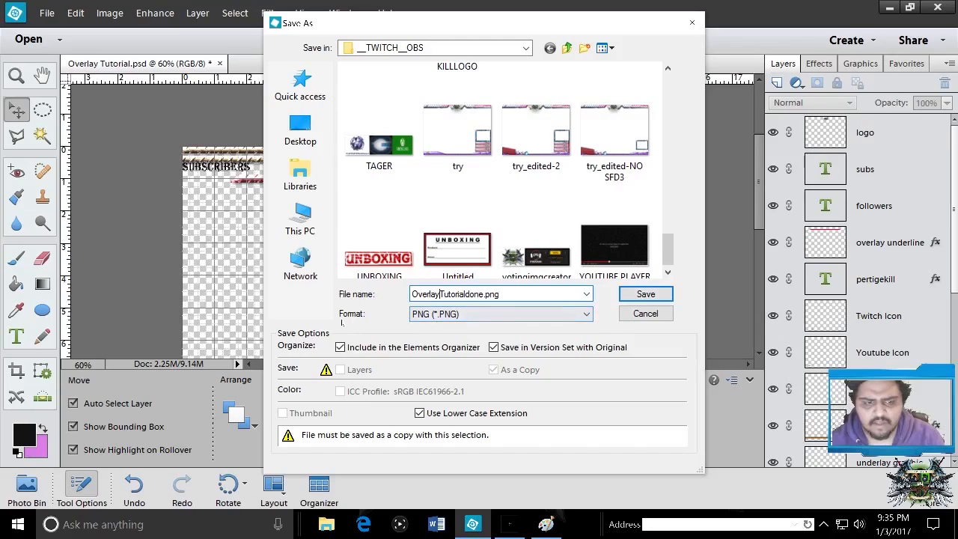
- Save the overlay in PNG format in the __TWITCH__OBS folder with interlacing set to None
left_click(487, 315)
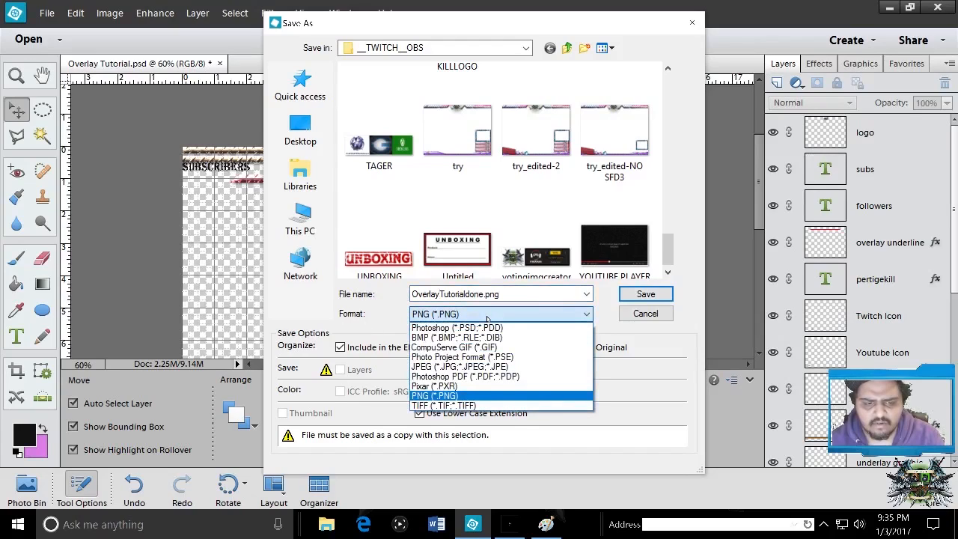
left_click(546, 396)
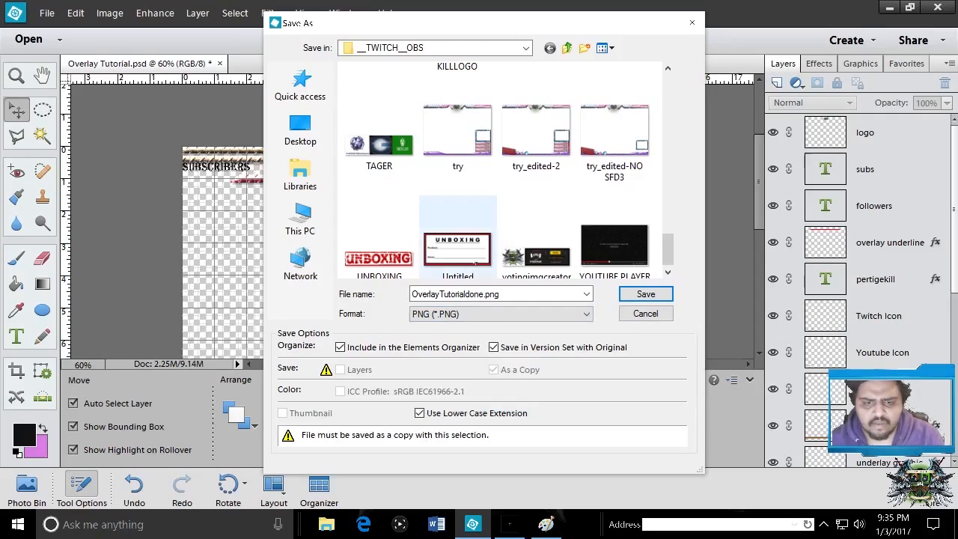
left_click(670, 301)
left_click(669, 296)
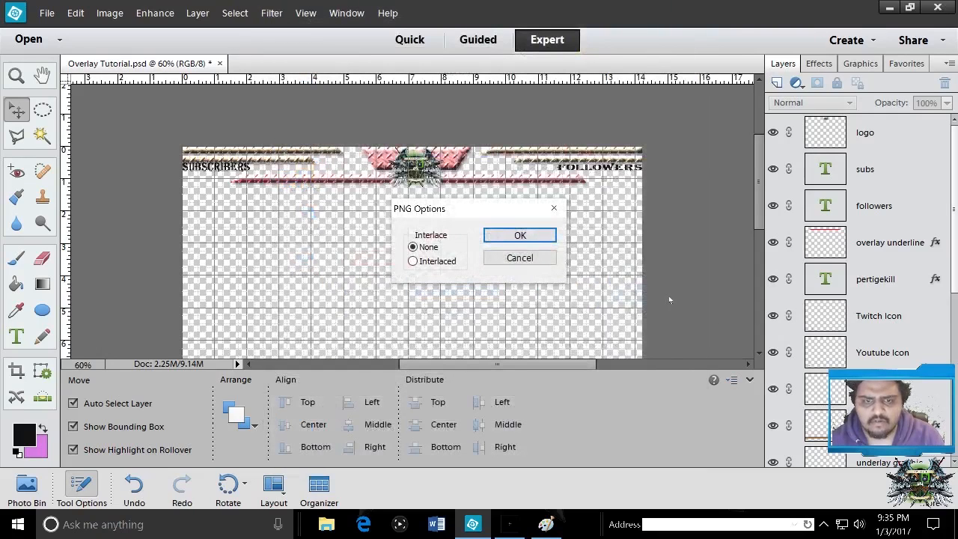
left_click(495, 235)
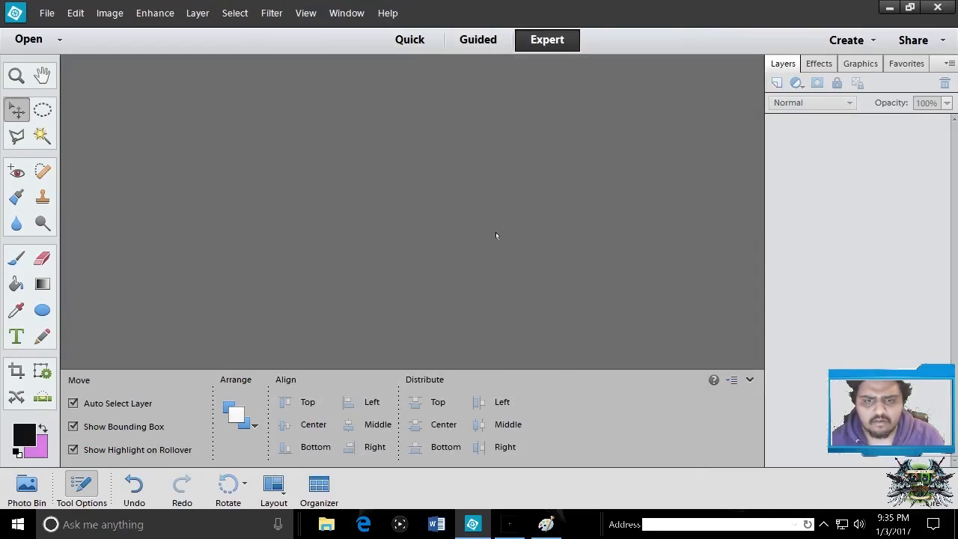
- Close the photo editor and the other open window to return to the desktop
left_click(933, 10)
left_click(731, 6)
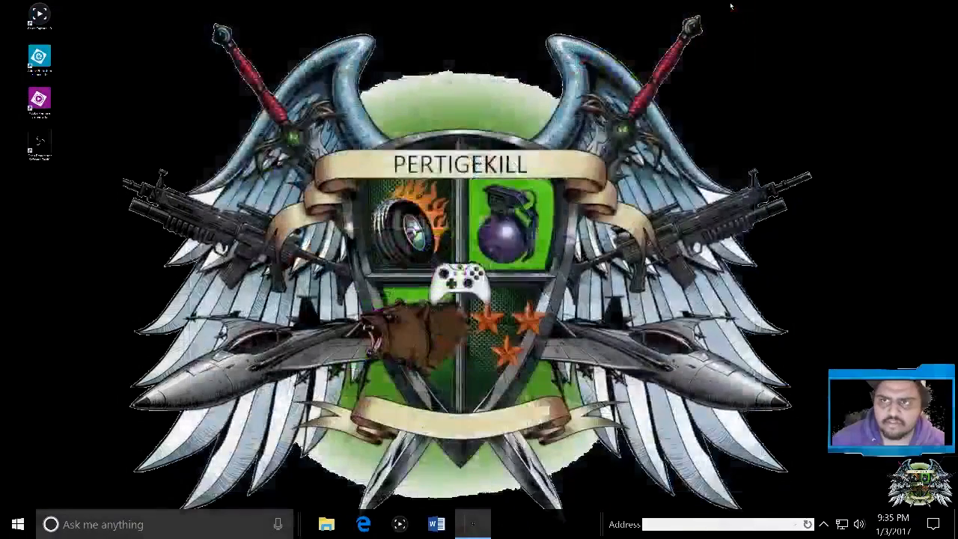